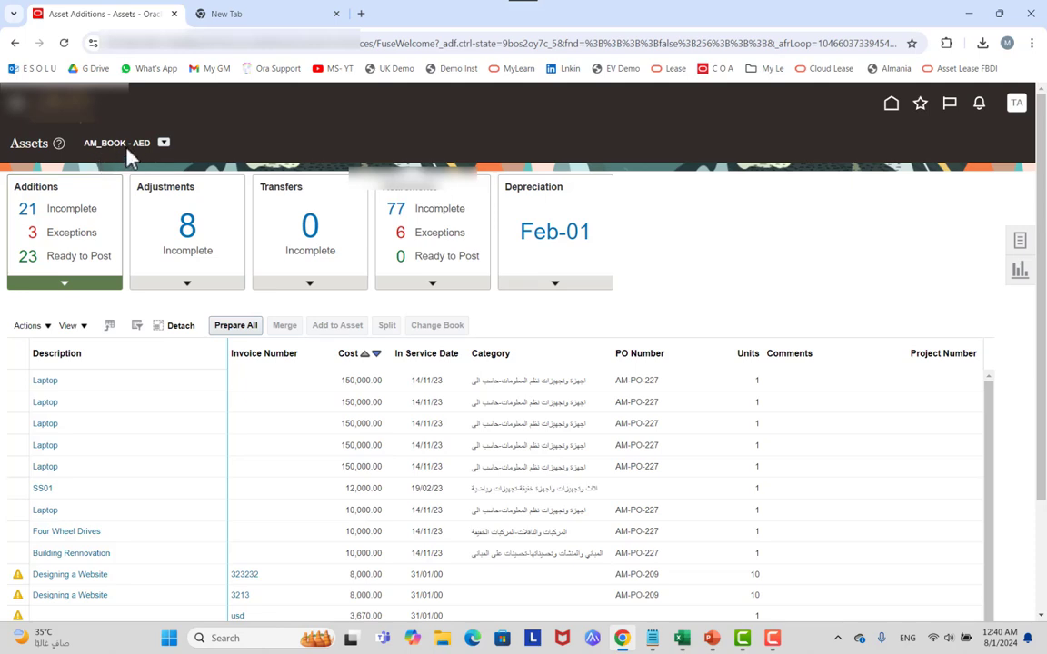
Switch the asset book to ED_BOOK - AED.
{"action": "left_click", "coordinate": [1018, 244]}
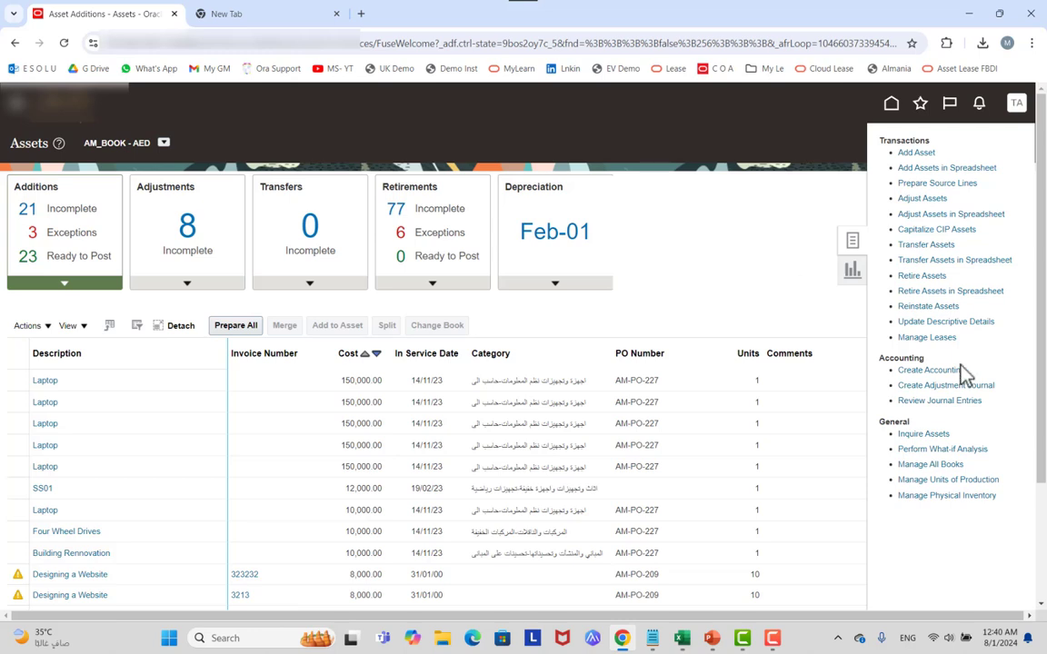
{"action": "left_click", "coordinate": [163, 143]}
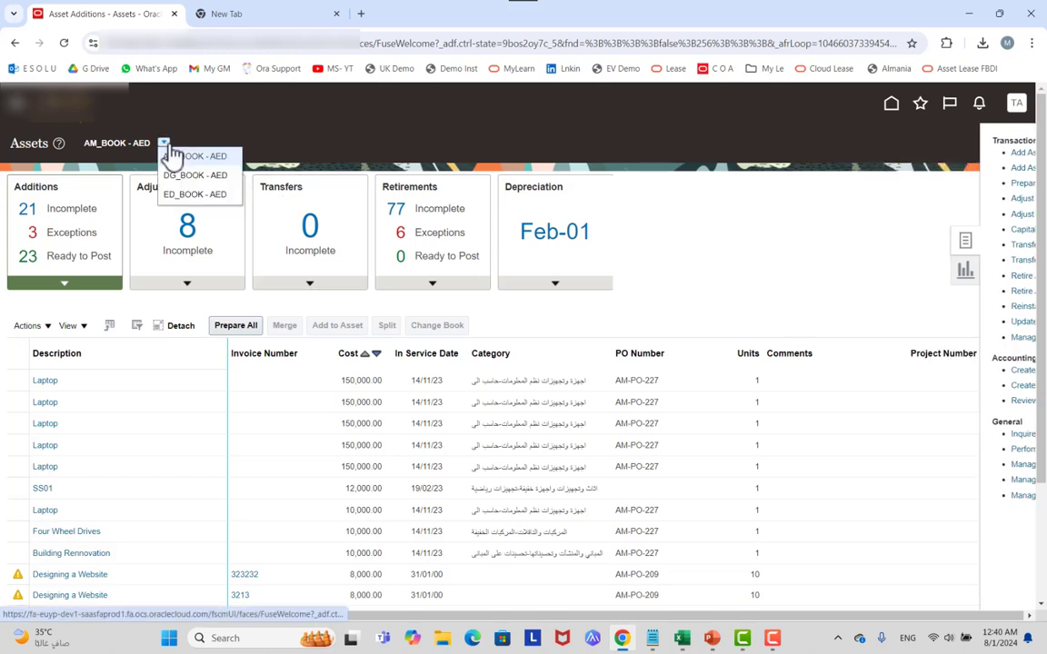
{"action": "left_click", "coordinate": [192, 179]}
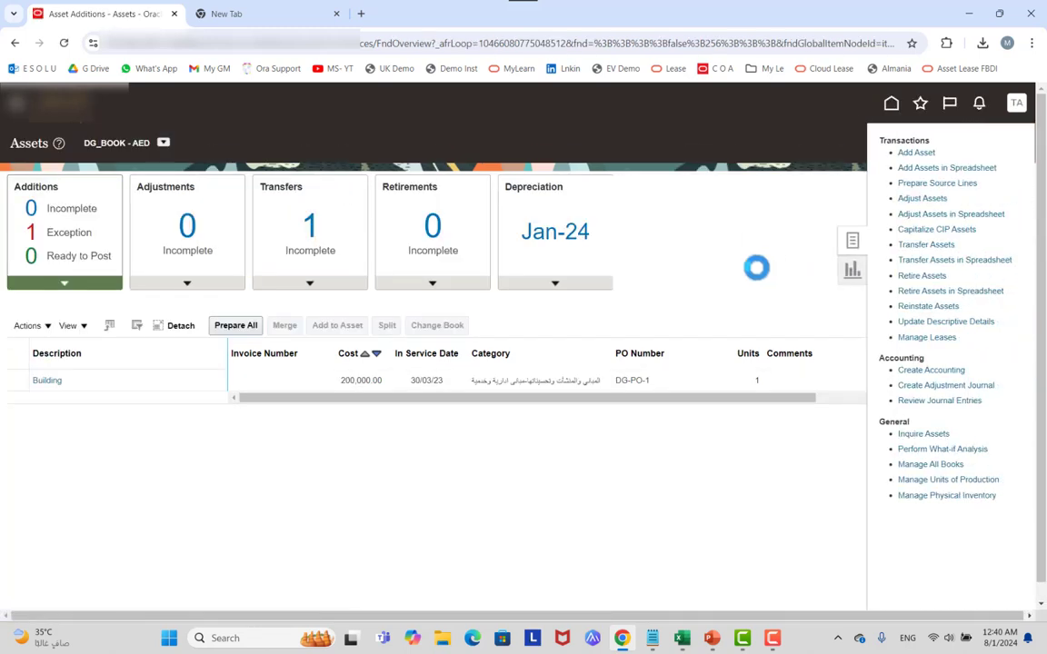
{"action": "left_click", "coordinate": [162, 142]}
{"action": "left_click", "coordinate": [195, 196]}
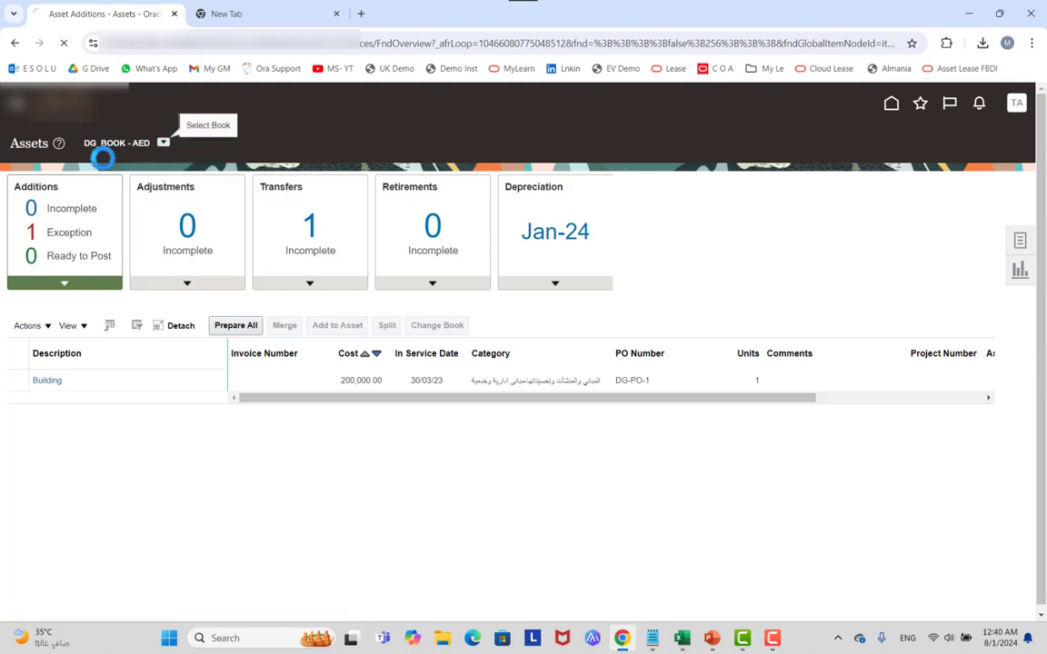
Open Manage Leases for the book, check the lease payments and pending transactions, and return to the list of leases.
{"action": "left_click", "coordinate": [1018, 242]}
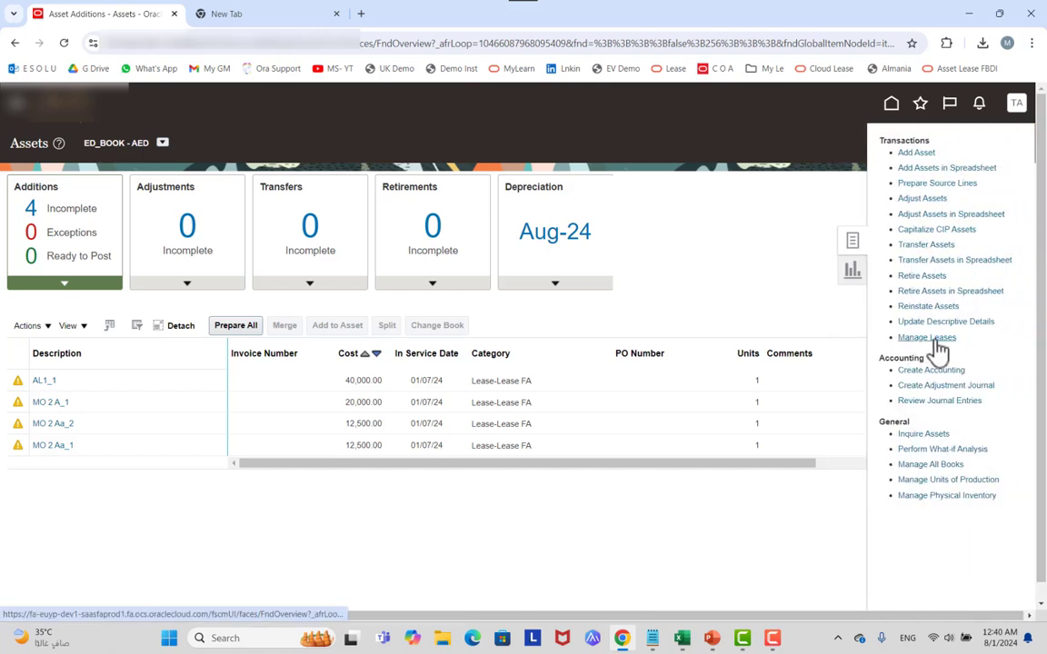
{"action": "left_click", "coordinate": [934, 340]}
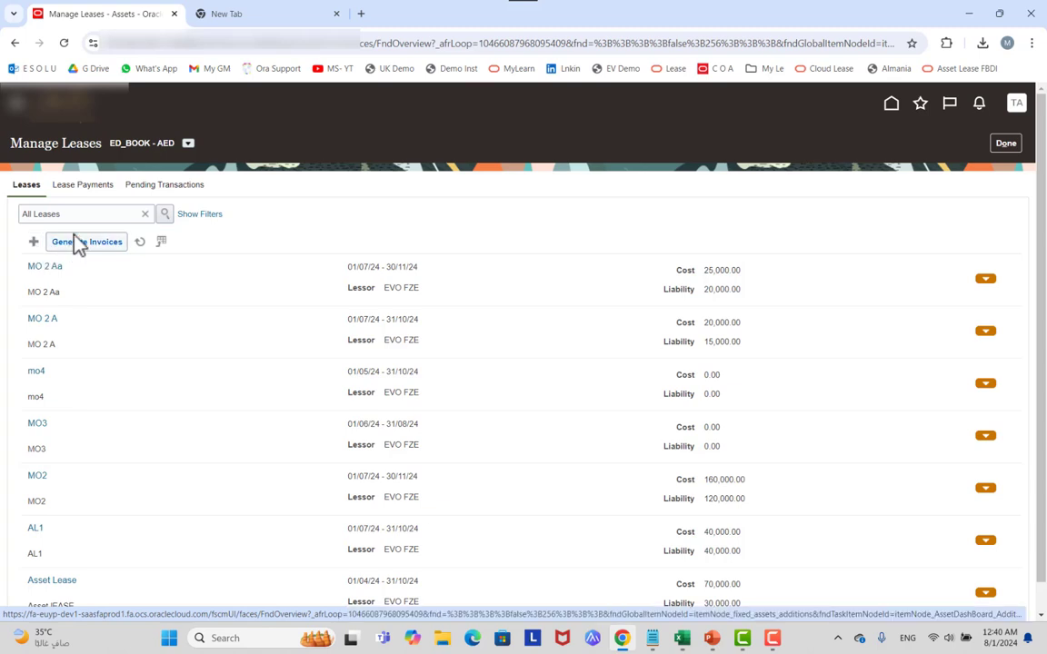
{"action": "left_click", "coordinate": [78, 188]}
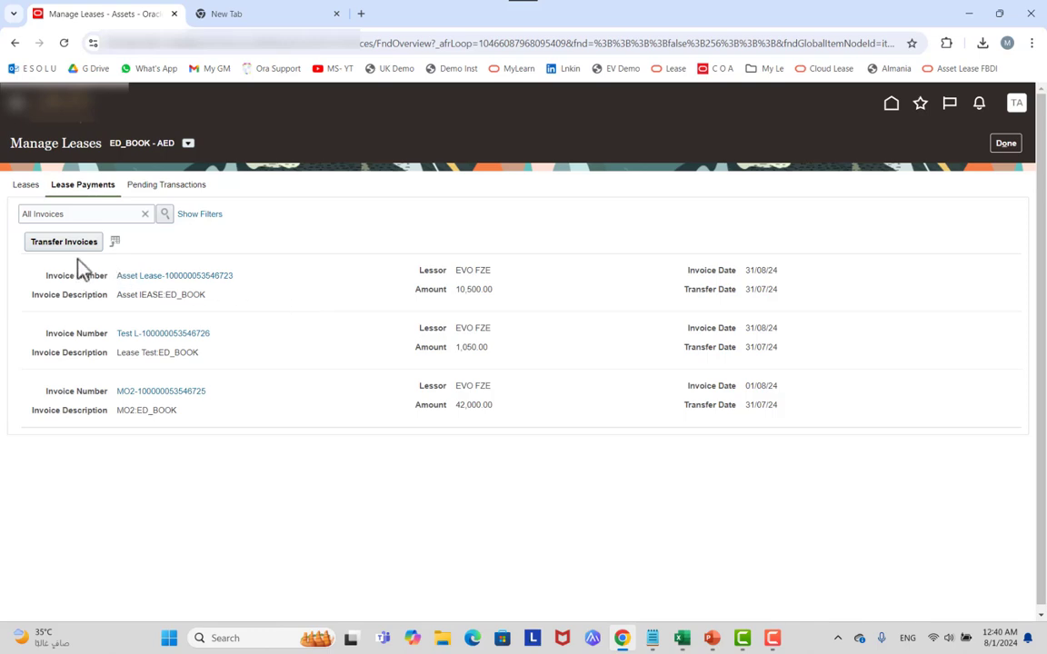
{"action": "left_click", "coordinate": [151, 193]}
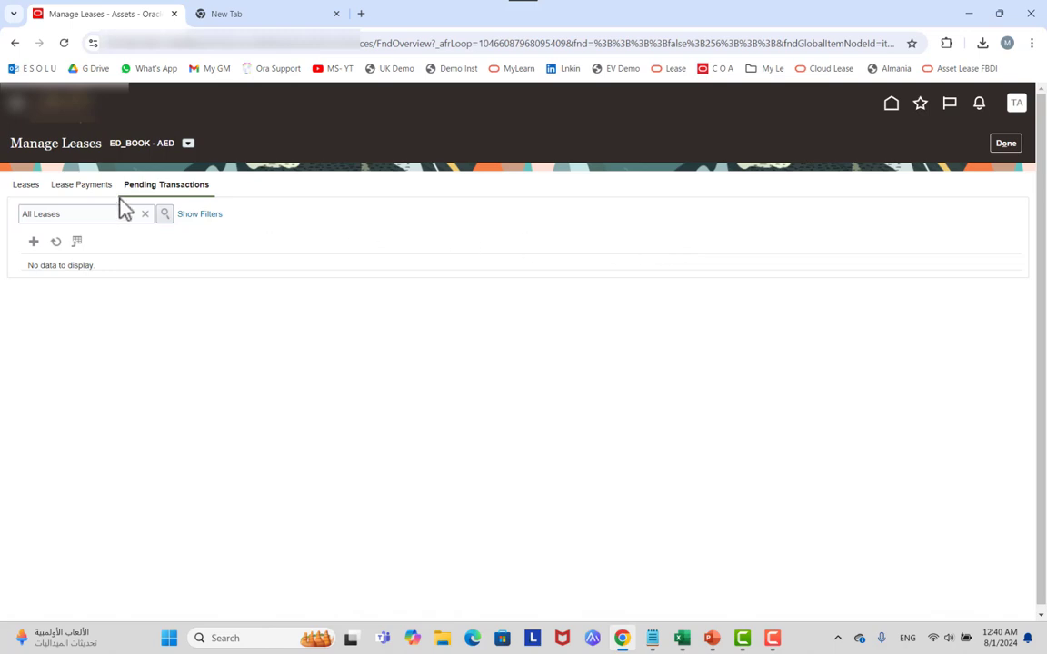
{"action": "left_click", "coordinate": [29, 186]}
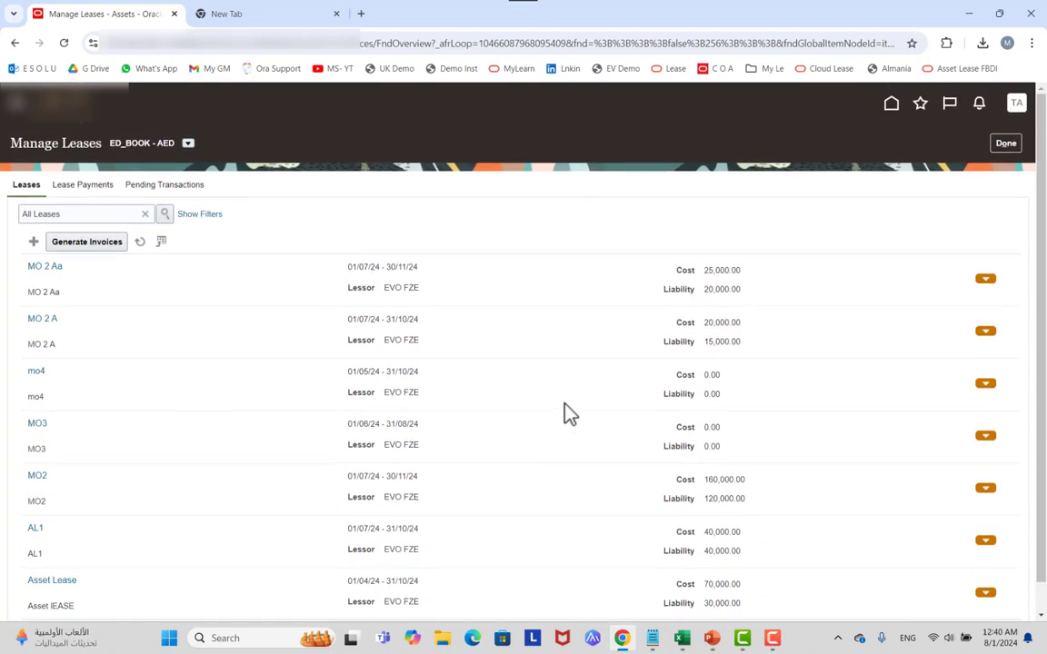
Start creating a new lease and look through its financial terms, lease classification and recurring payments sections.
{"action": "left_click", "coordinate": [34, 242]}
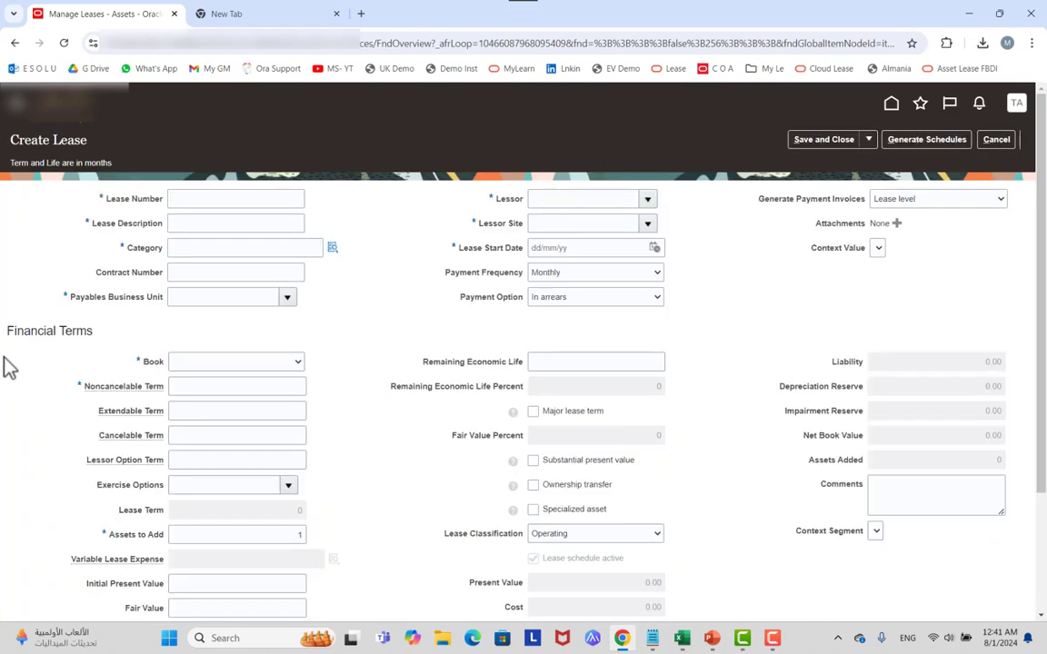
{"action": "scroll", "coordinate": [260, 377], "scroll_direction": "down", "scroll_amount": 3}
{"action": "scroll", "coordinate": [262, 379], "scroll_direction": "up", "scroll_amount": 3}
{"action": "scroll", "coordinate": [372, 345], "scroll_direction": "down", "scroll_amount": 1}
{"action": "scroll", "coordinate": [373, 345], "scroll_direction": "down", "scroll_amount": 1}
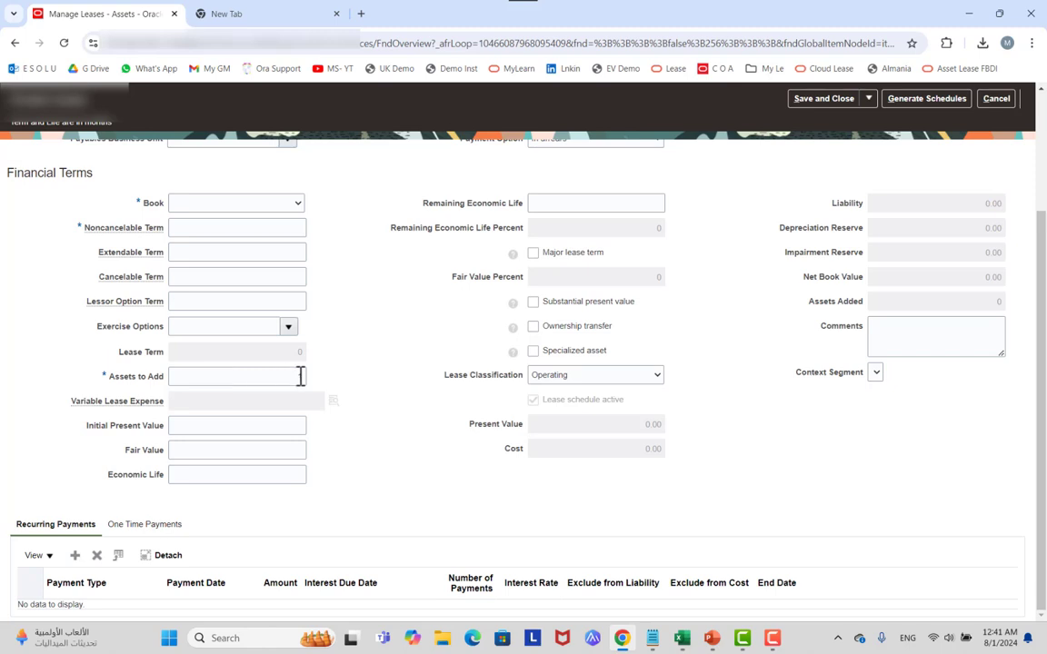
{"action": "left_click", "coordinate": [573, 376]}
{"action": "left_click", "coordinate": [724, 333]}
{"action": "scroll", "coordinate": [725, 333], "scroll_direction": "up", "scroll_amount": 3}
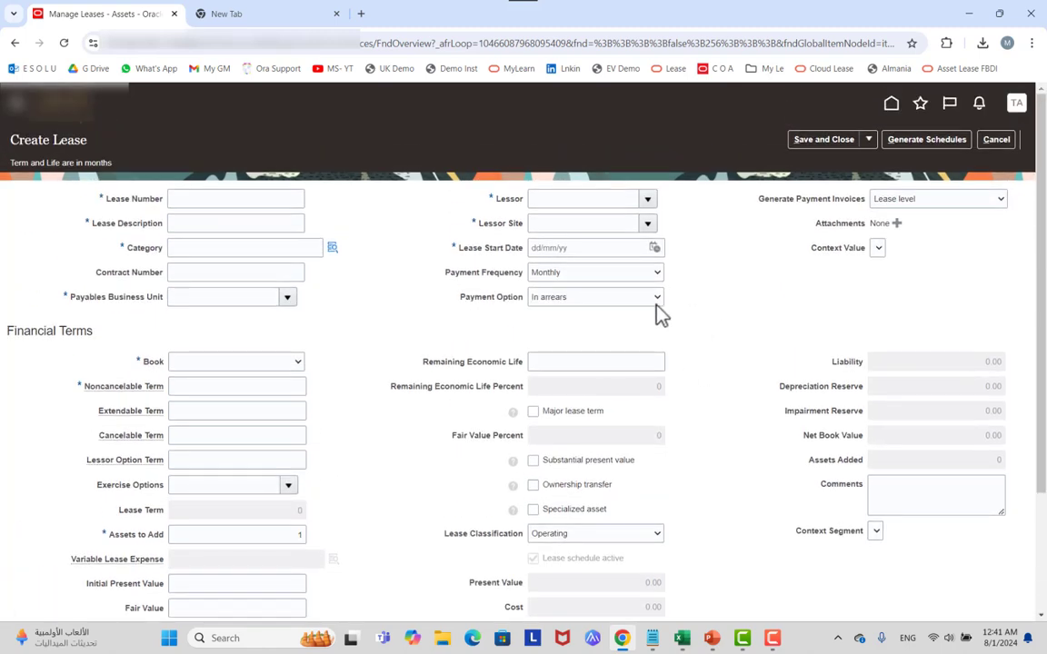
Enter YT1 Lease as both the lease number and the lease description.
{"action": "left_click", "coordinate": [267, 201]}
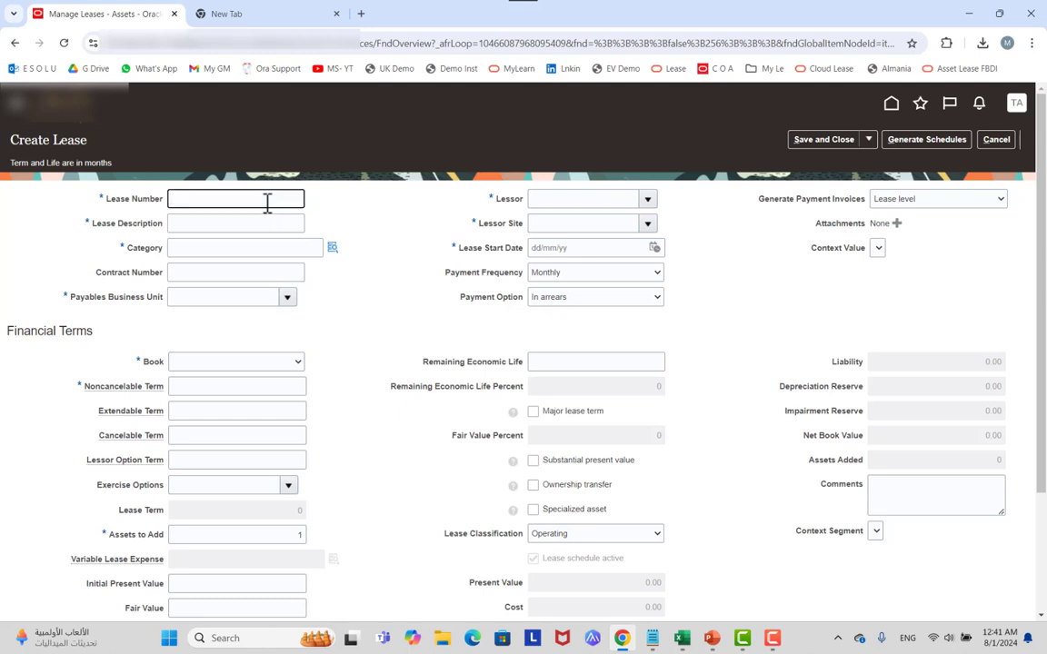
{"action": "type", "text": "YT1"}
{"action": "type", "text": "Lease"}
{"action": "key", "text": "Tab"}
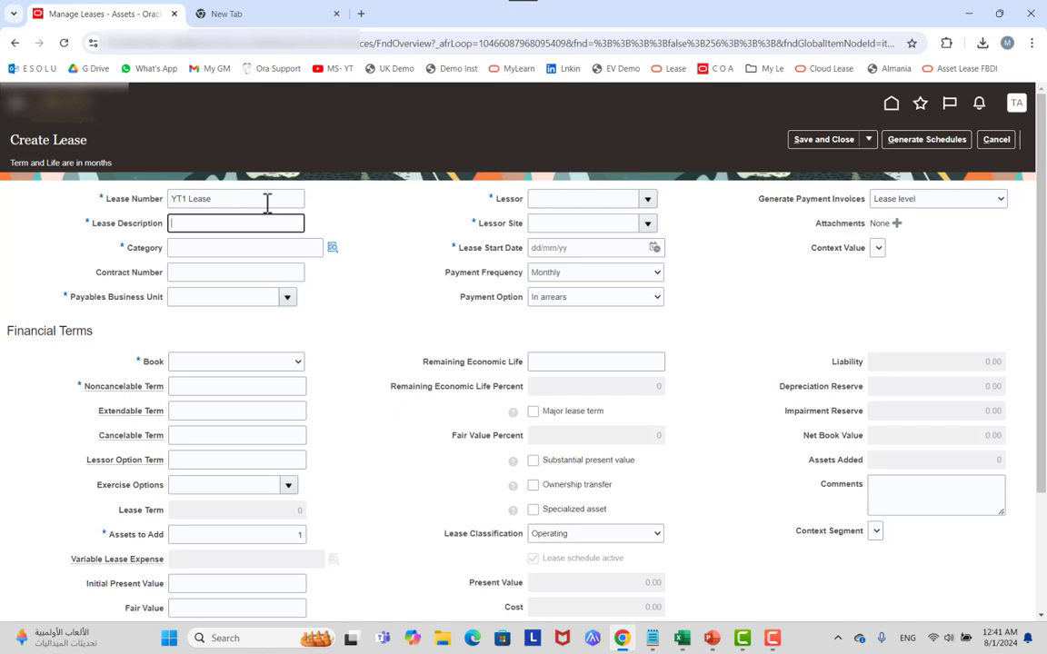
{"action": "key", "text": "shift+Tab"}
{"action": "key", "text": "ctrl+c"}
{"action": "left_click", "coordinate": [226, 222]}
{"action": "key", "text": "ctrl+v"}
Set the lease category to major category Lease and minor category Lease FA.
{"action": "left_click", "coordinate": [337, 247]}
{"action": "left_click", "coordinate": [444, 264]}
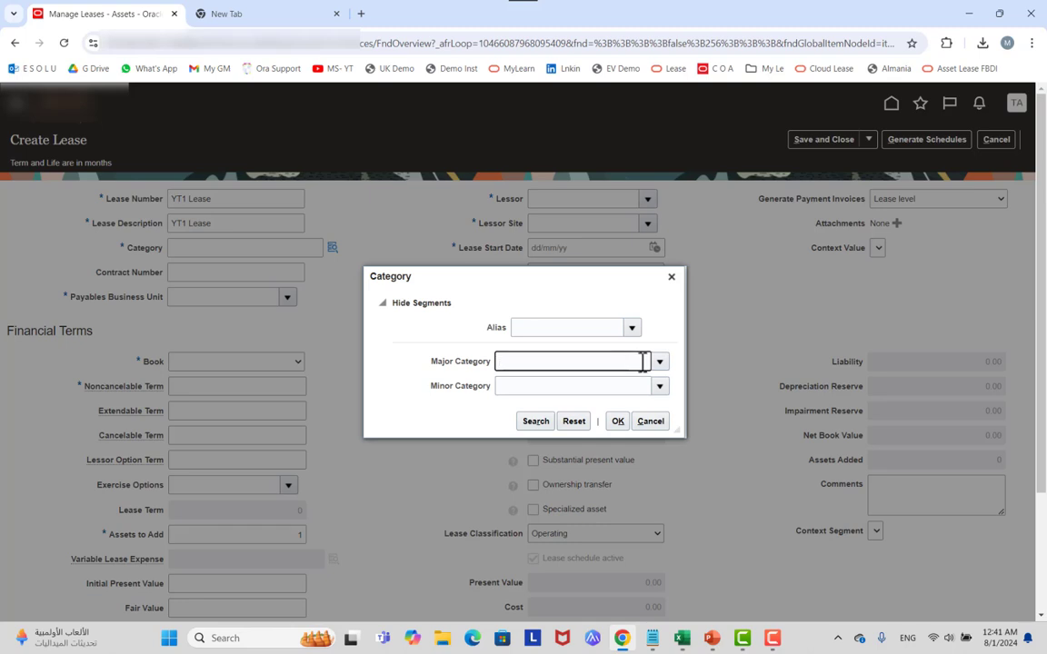
{"action": "left_click", "coordinate": [659, 362]}
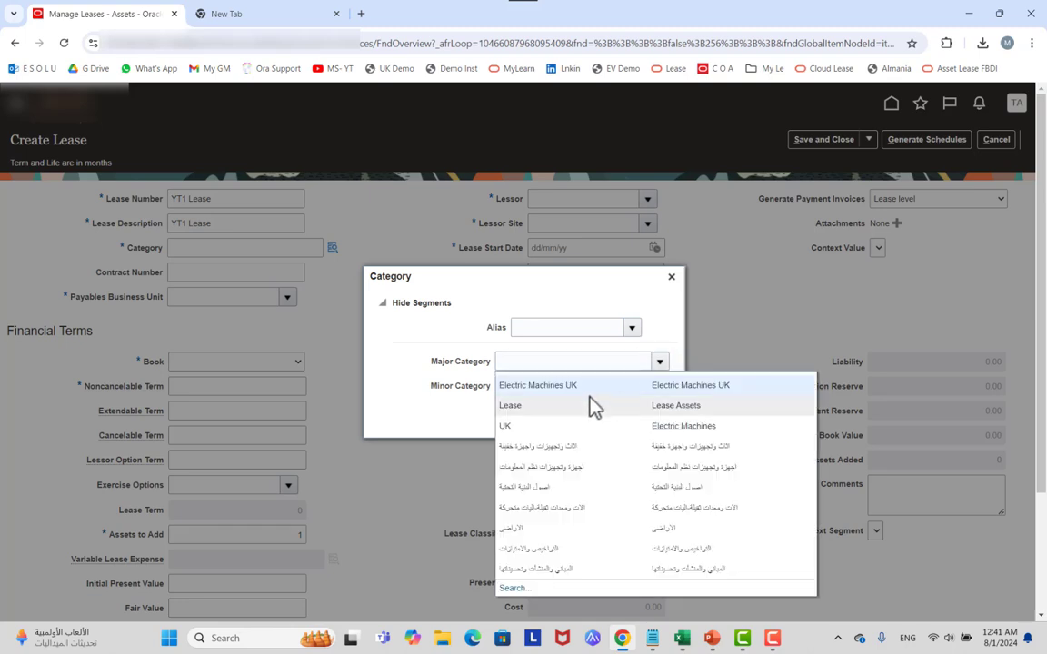
{"action": "key", "text": "Escape"}
{"action": "left_click", "coordinate": [659, 387]}
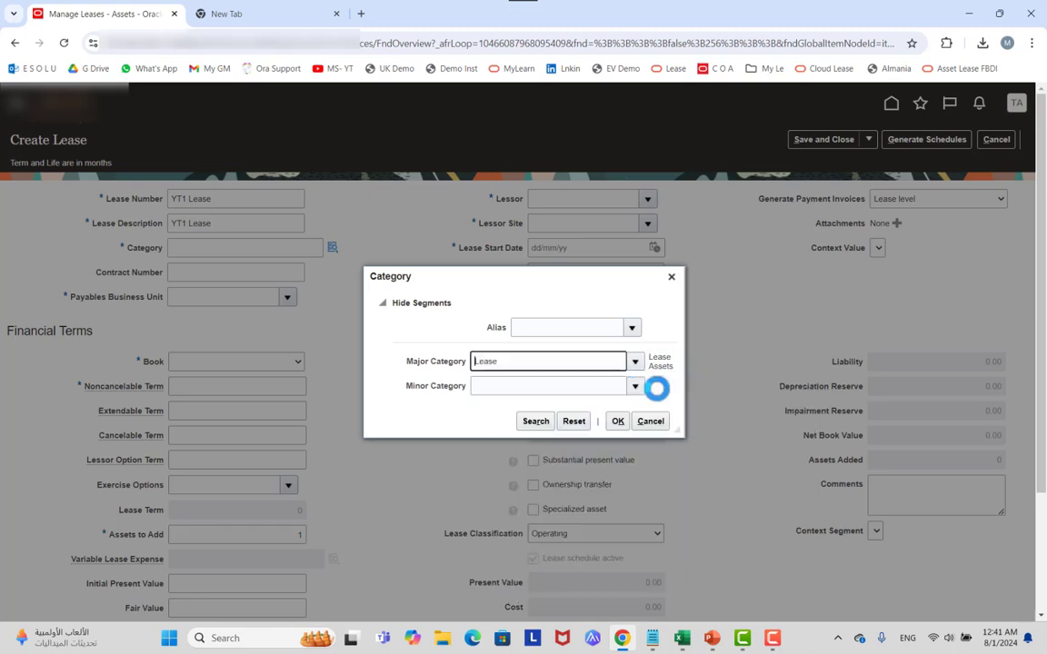
{"action": "left_click", "coordinate": [630, 385]}
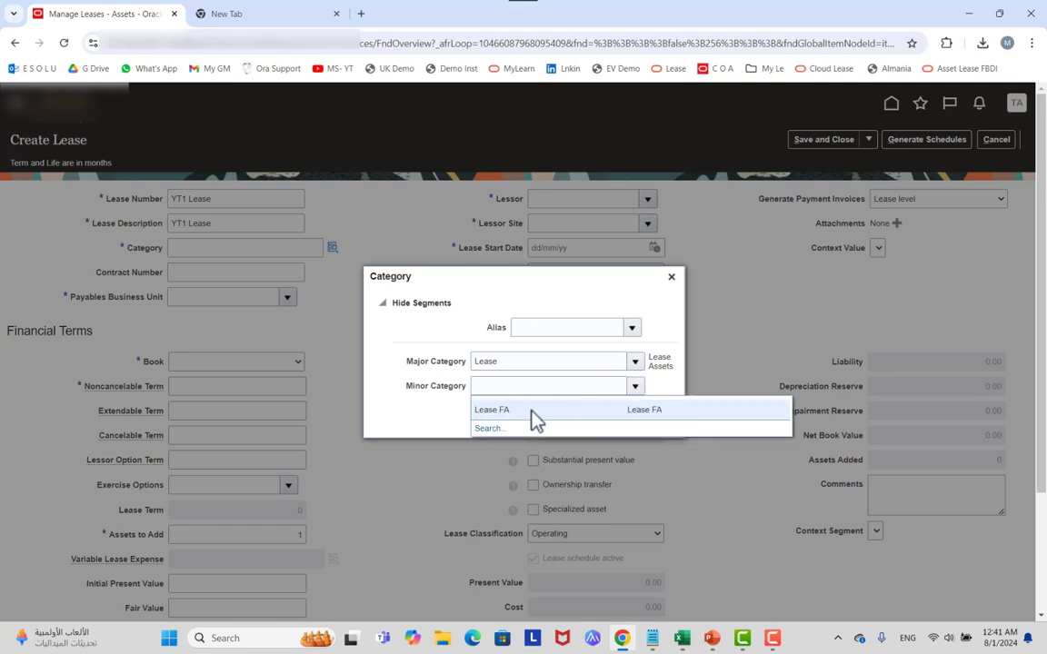
{"action": "left_click", "coordinate": [532, 415]}
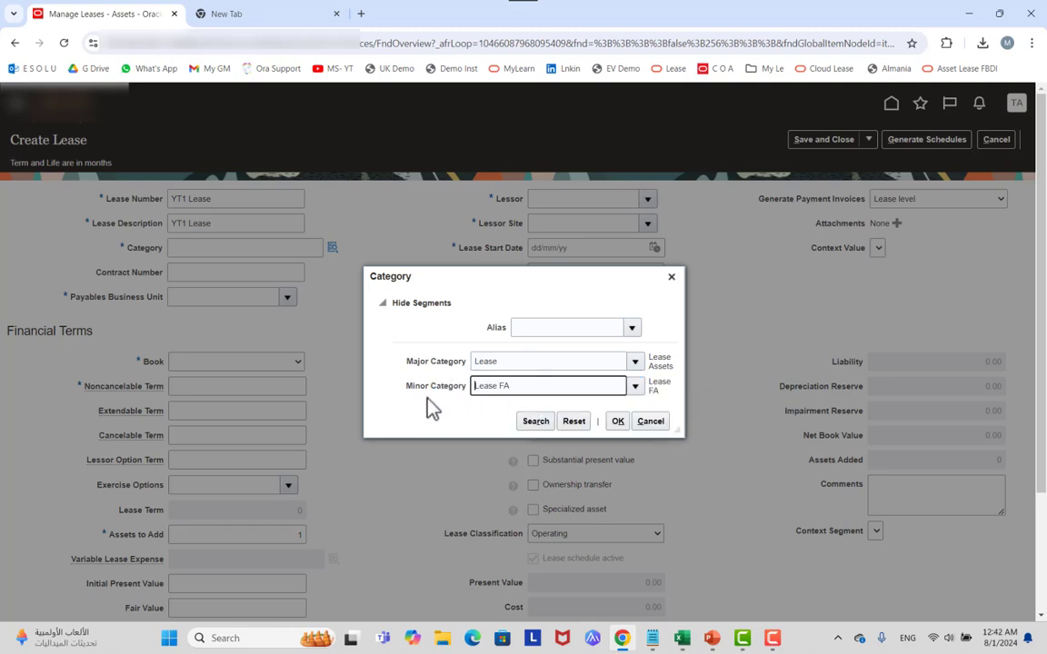
{"action": "left_click", "coordinate": [617, 420]}
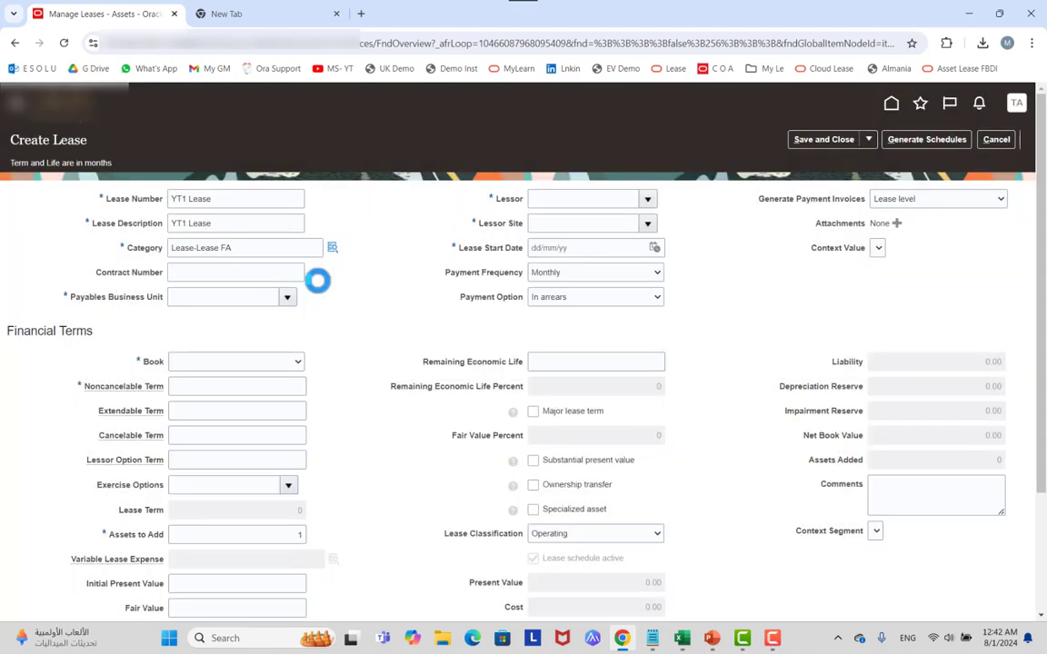
Enter the contract number and choose the ED_دائرة التنمية الاقتصادية unit as the payables business unit.
{"action": "left_click", "coordinate": [255, 278]}
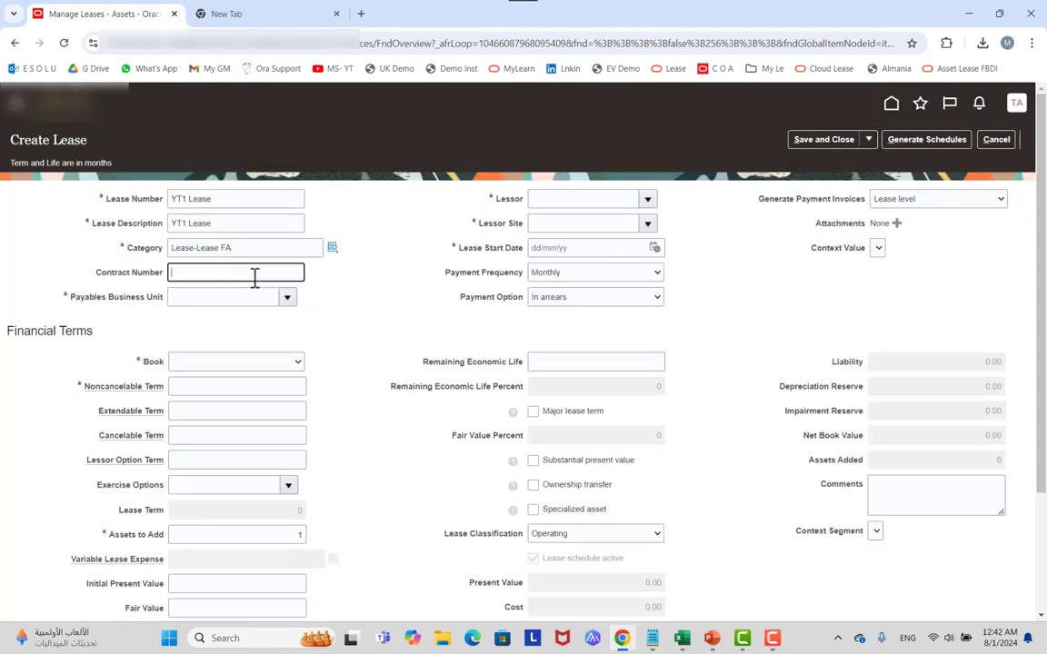
{"action": "type", "text": "le12345"}
{"action": "left_click", "coordinate": [318, 302]}
{"action": "left_click", "coordinate": [284, 299]}
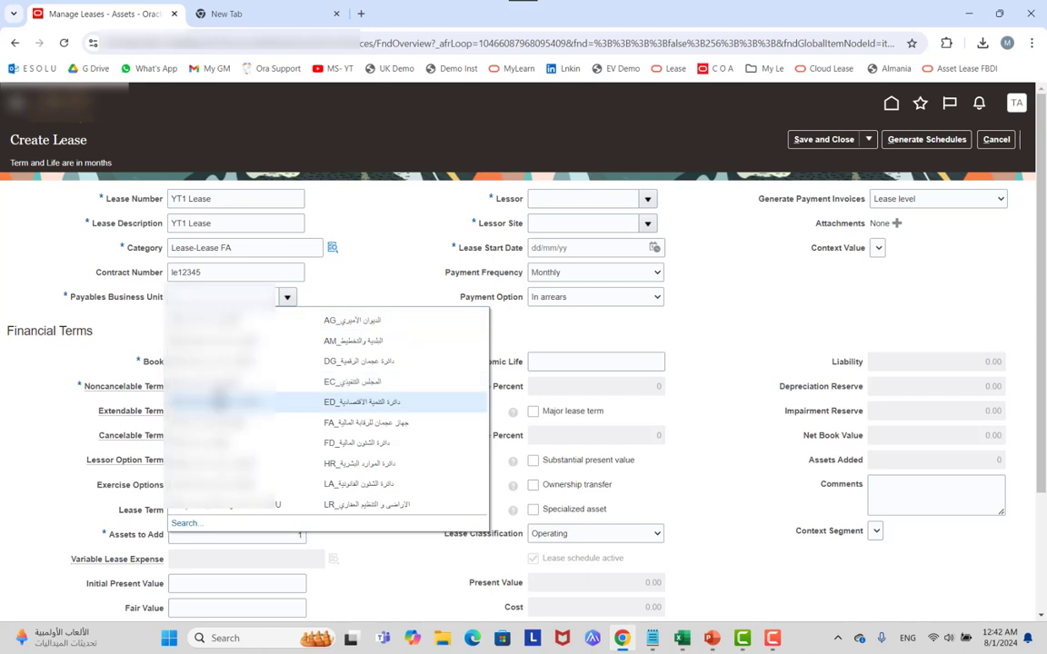
{"action": "left_click", "coordinate": [218, 401]}
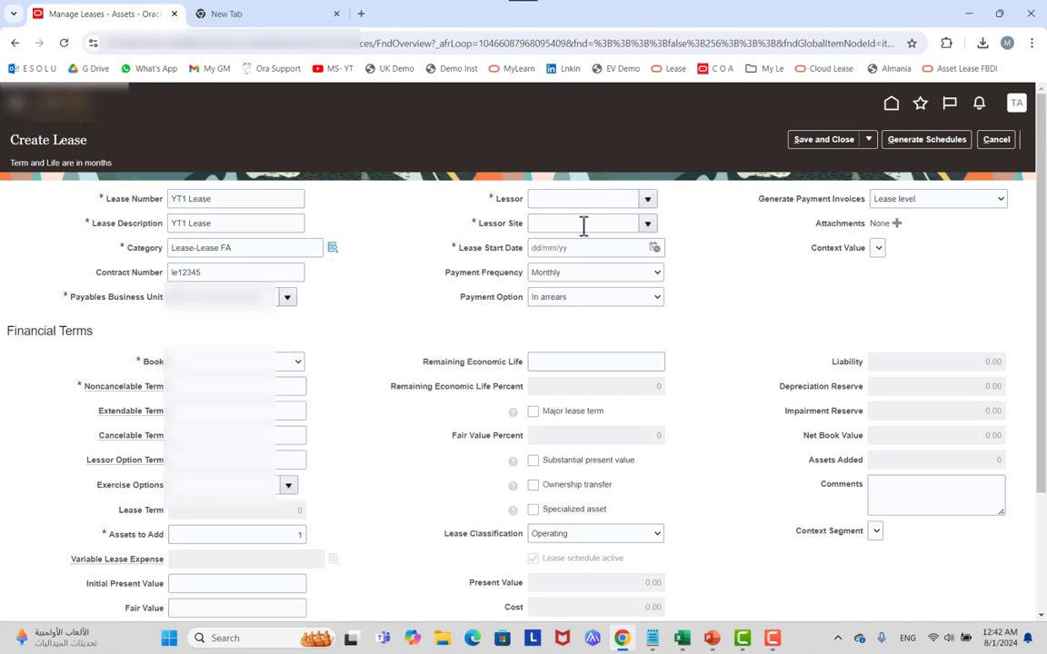
Find suppliers matching "ev", choose EVO FZE as the lessor and set the lessor site to Jafza.
{"action": "left_click", "coordinate": [647, 199]}
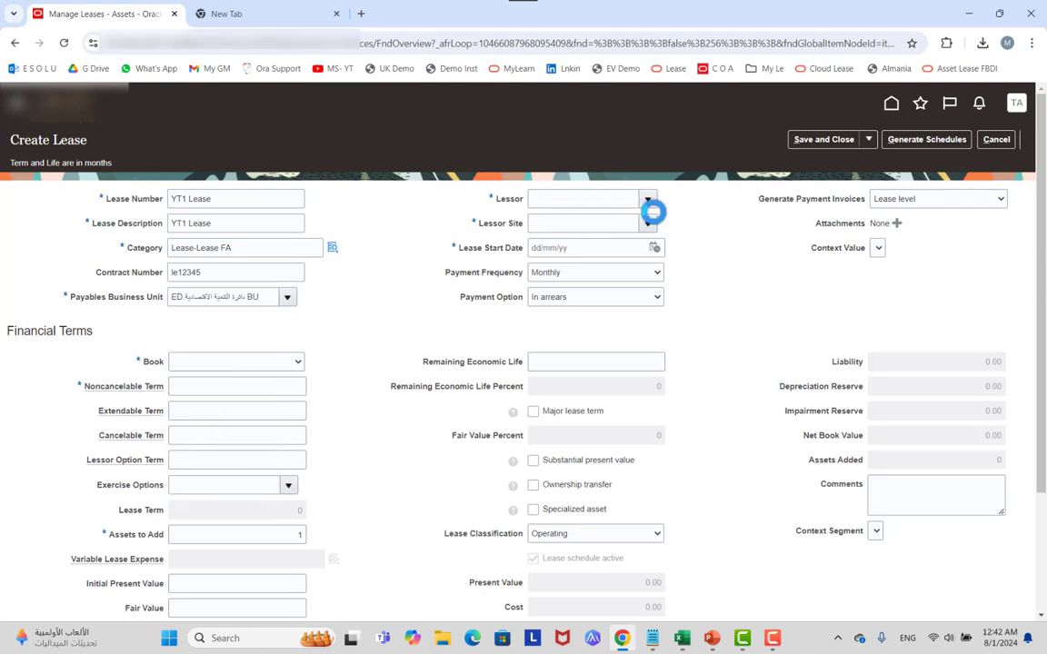
{"action": "left_click", "coordinate": [561, 198]}
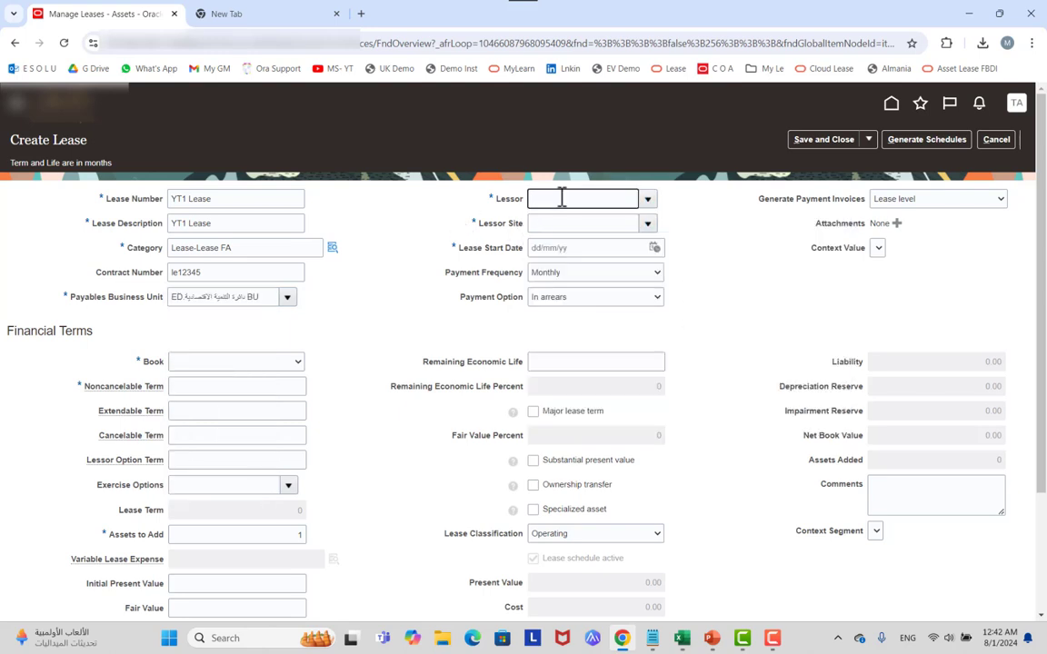
{"action": "type", "text": "ev"}
{"action": "key", "text": "Tab"}
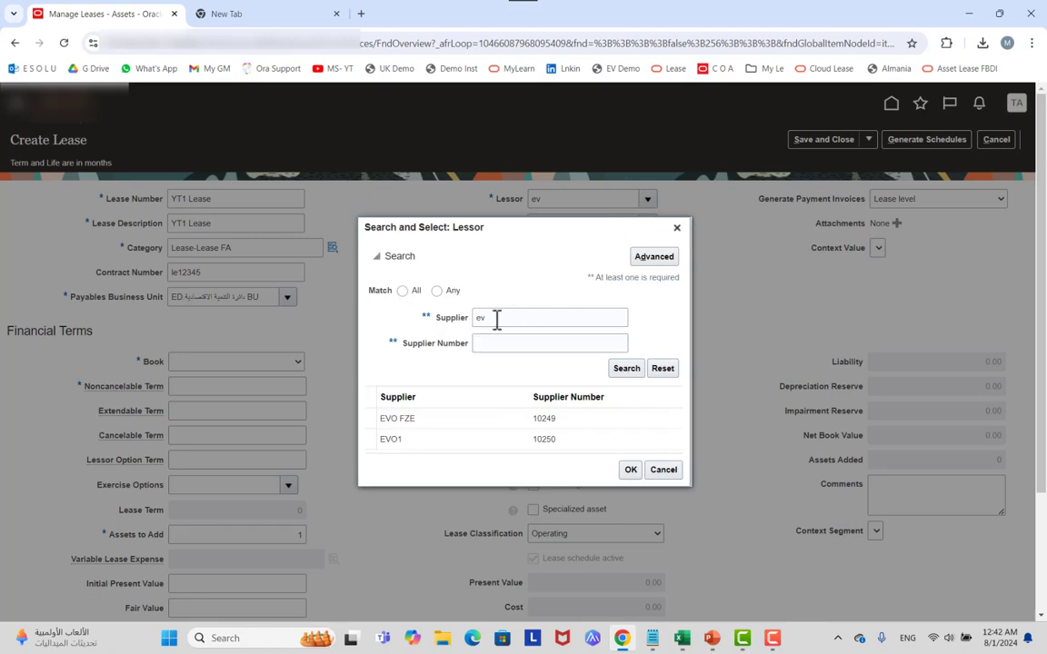
{"action": "left_click", "coordinate": [450, 420]}
{"action": "left_click", "coordinate": [627, 471]}
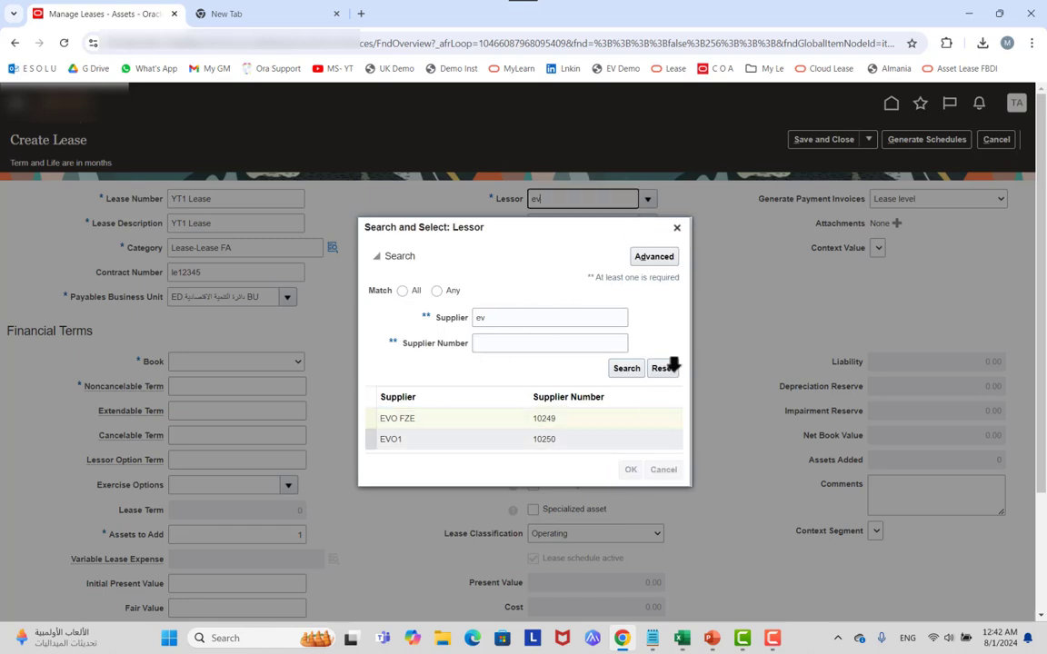
{"action": "left_click", "coordinate": [647, 224]}
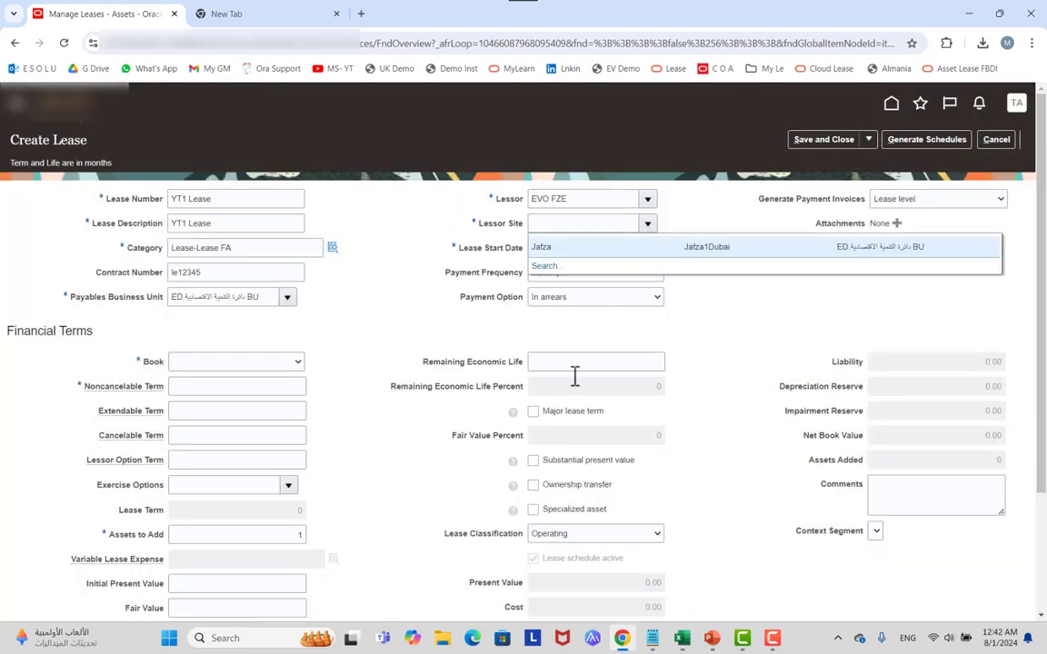
{"action": "left_click", "coordinate": [558, 247]}
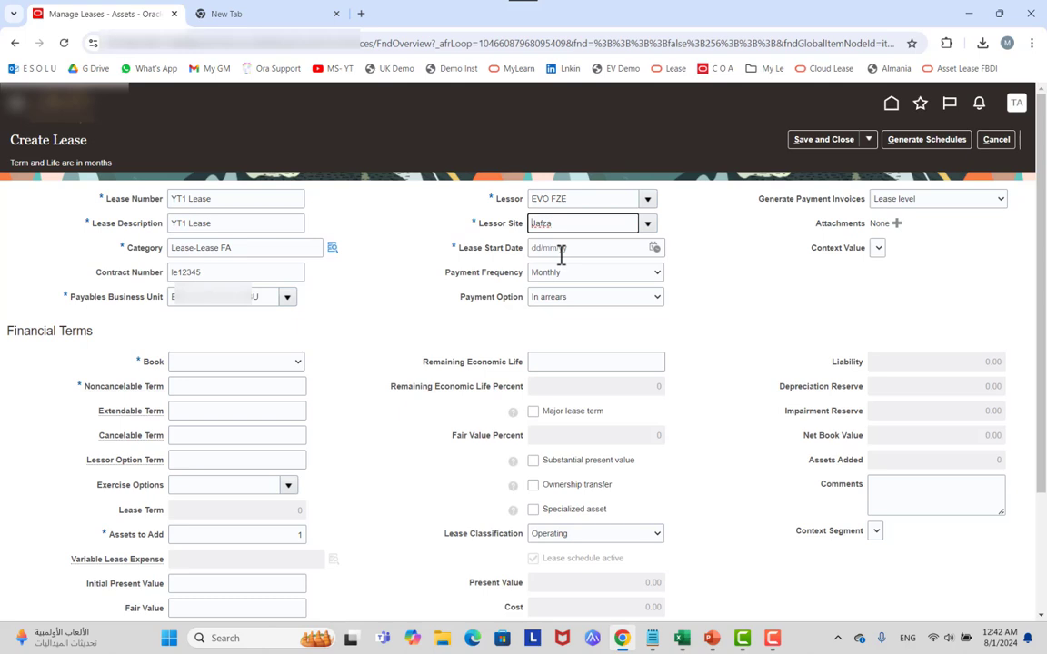
Duplicate the Manage Leases browser page and return to the unfinished lease form.
{"action": "right_click", "coordinate": [140, 19]}
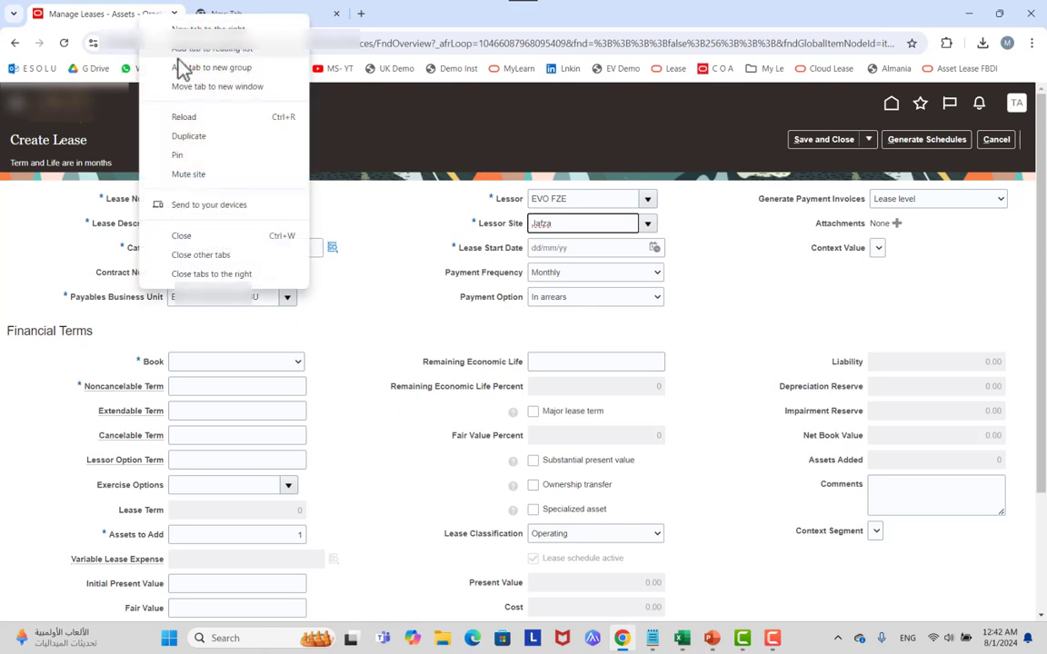
{"action": "left_click", "coordinate": [209, 135]}
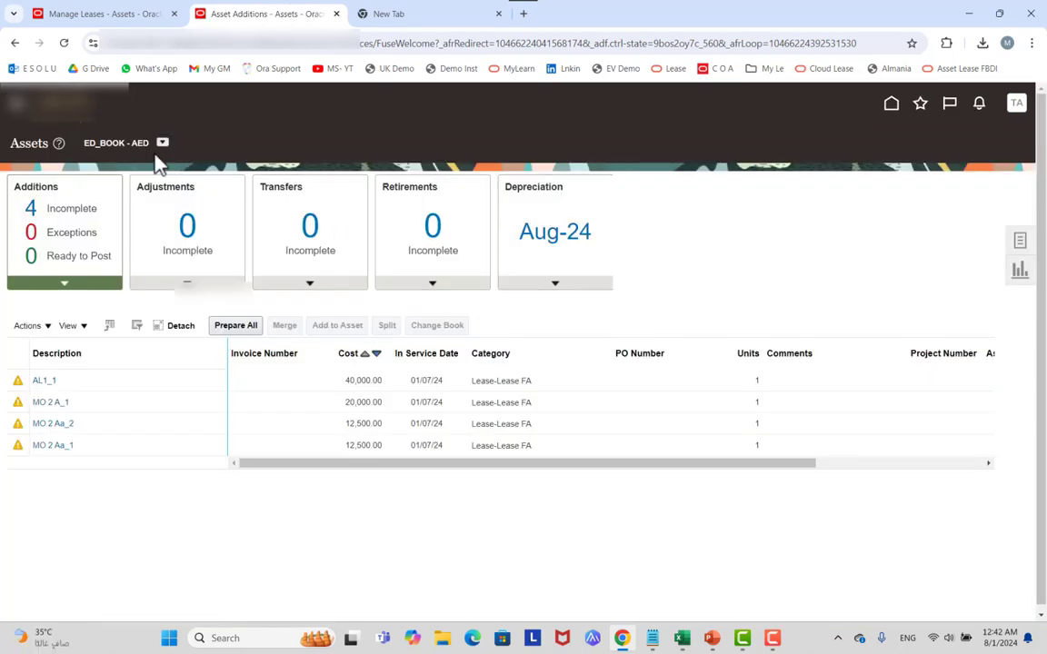
{"action": "left_click", "coordinate": [157, 12]}
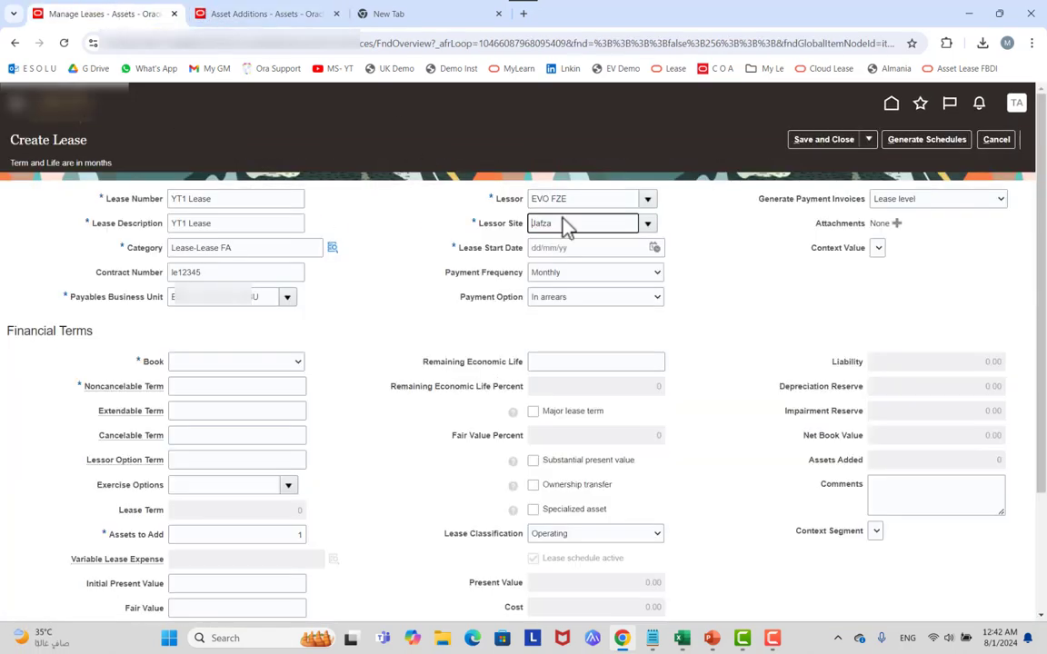
Set the lease start date to 01/07/24 and keep the payment frequency at Monthly.
{"action": "left_click", "coordinate": [658, 249]}
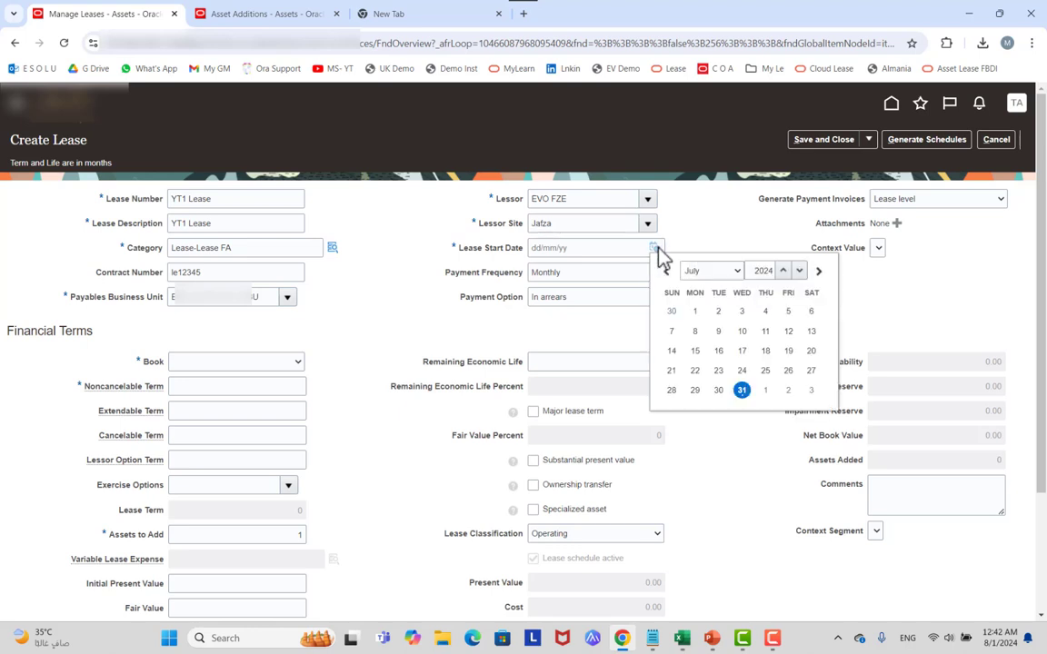
{"action": "left_click", "coordinate": [694, 309]}
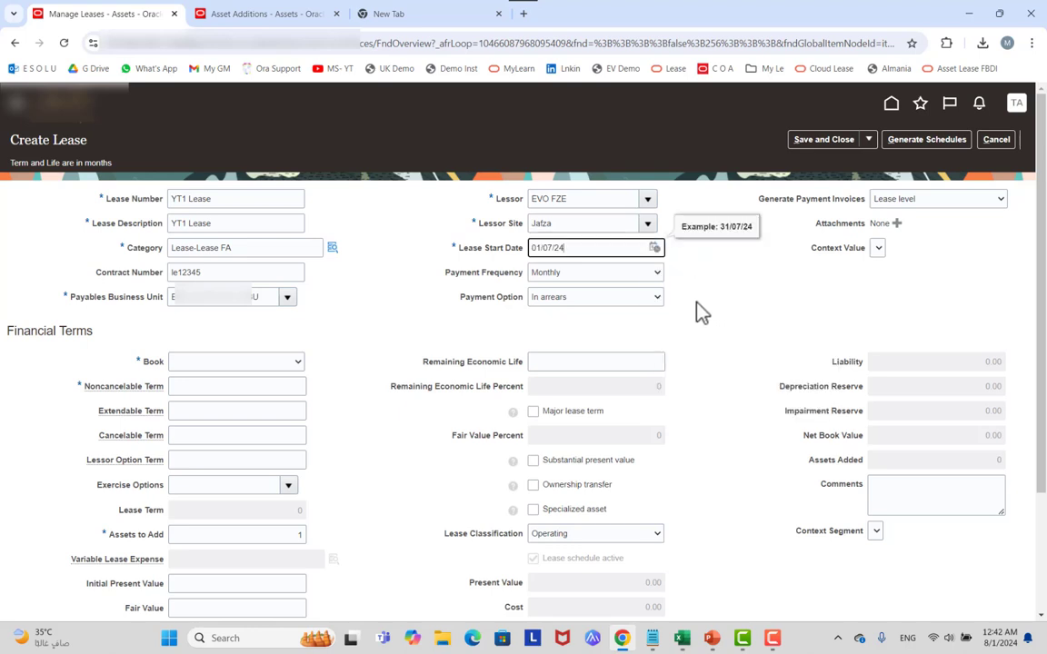
{"action": "left_click", "coordinate": [595, 273]}
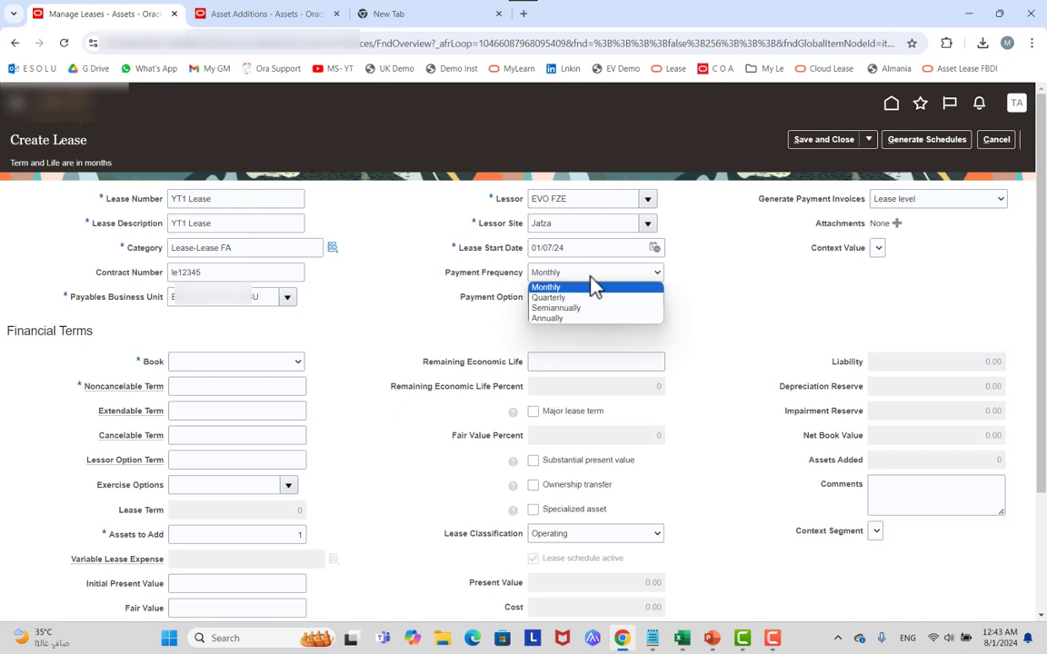
{"action": "left_click", "coordinate": [802, 253]}
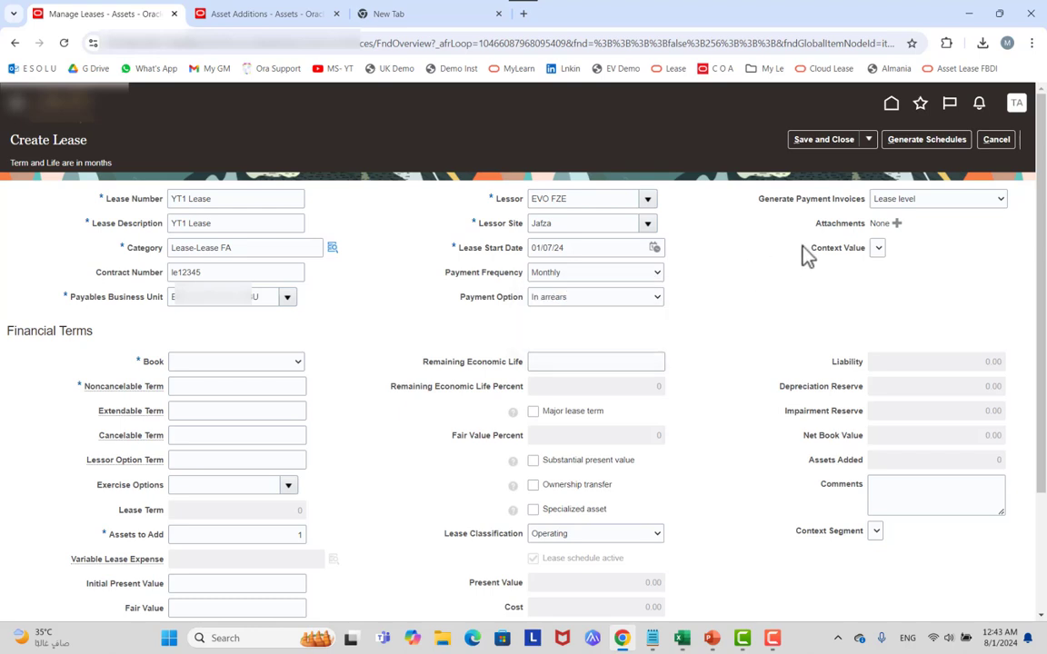
Keep the payment option In arrears and have payment invoices generated at Lease level.
{"action": "left_click", "coordinate": [585, 300]}
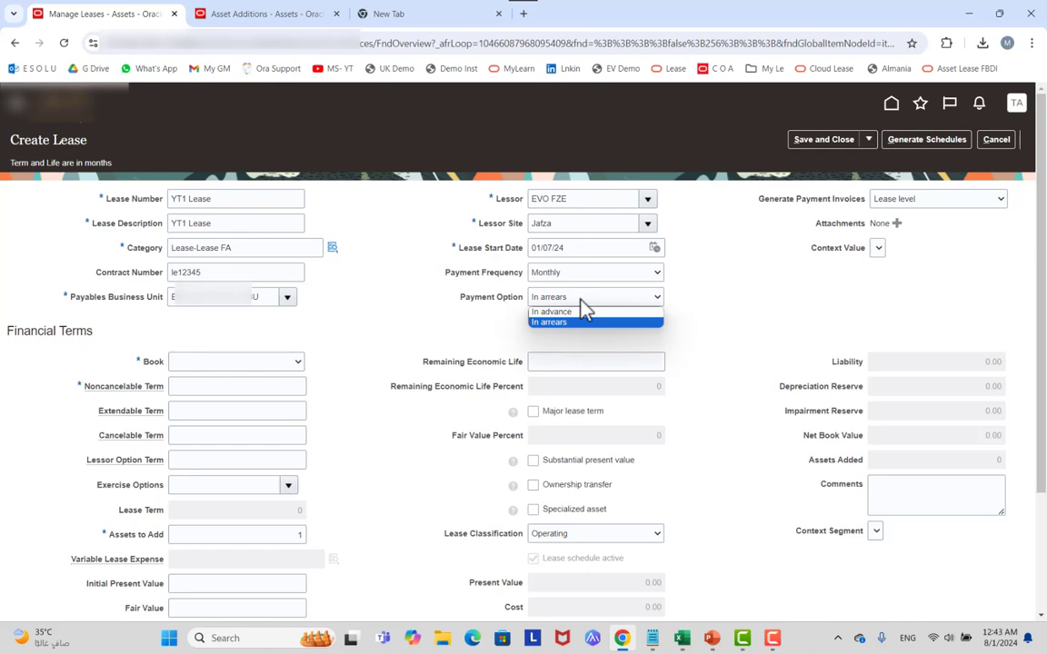
{"action": "scroll", "coordinate": [830, 273], "scroll_direction": "down", "scroll_amount": 4}
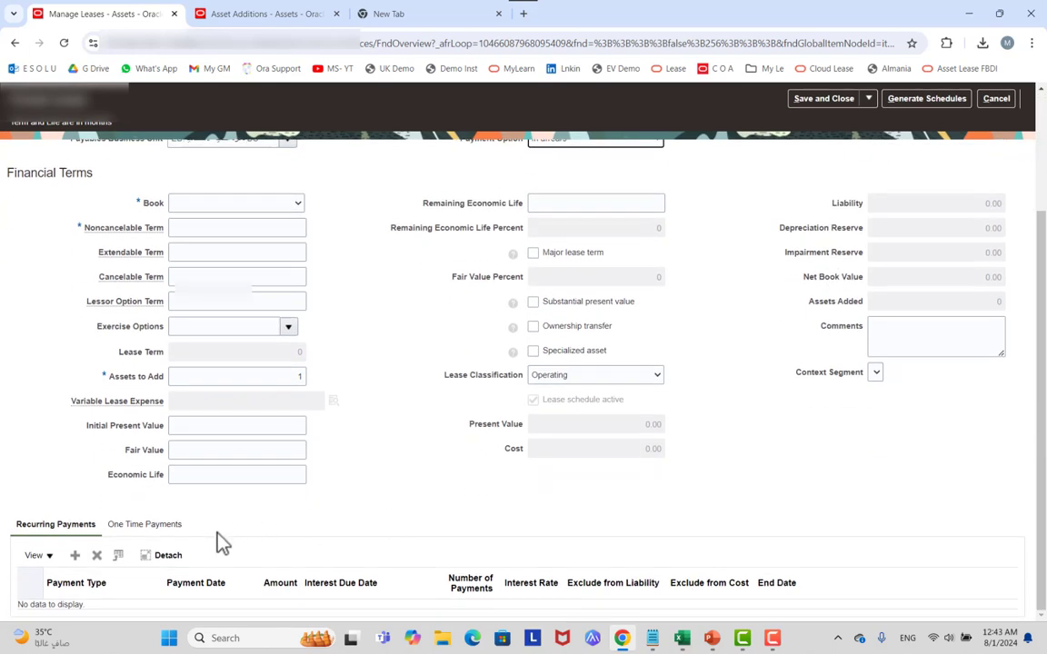
{"action": "scroll", "coordinate": [655, 356], "scroll_direction": "up", "scroll_amount": 3}
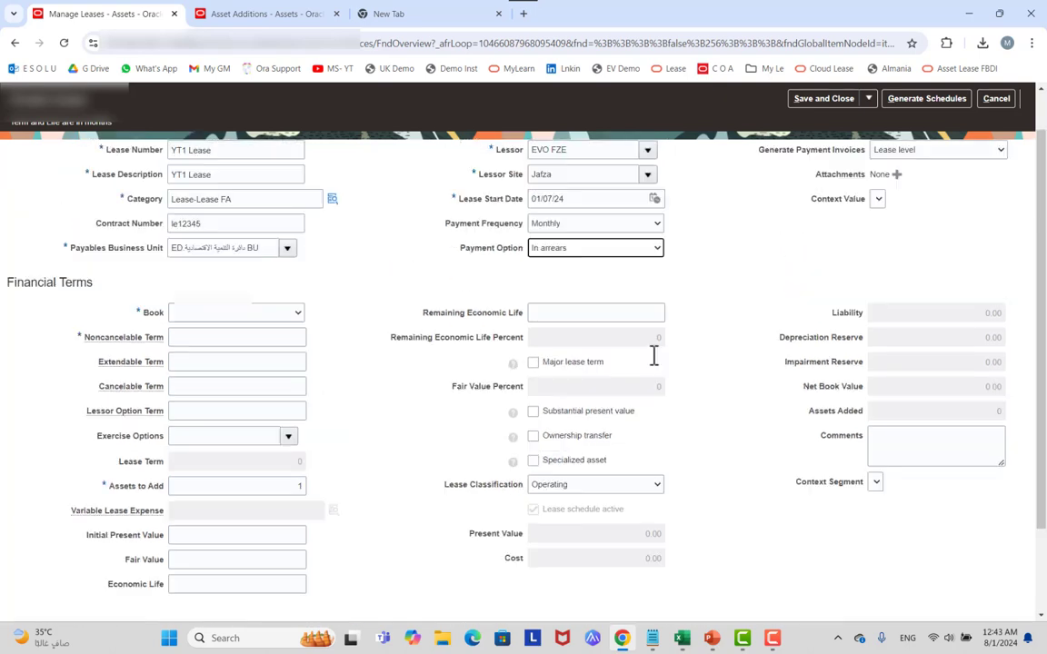
{"action": "scroll", "coordinate": [654, 356], "scroll_direction": "up", "scroll_amount": 1}
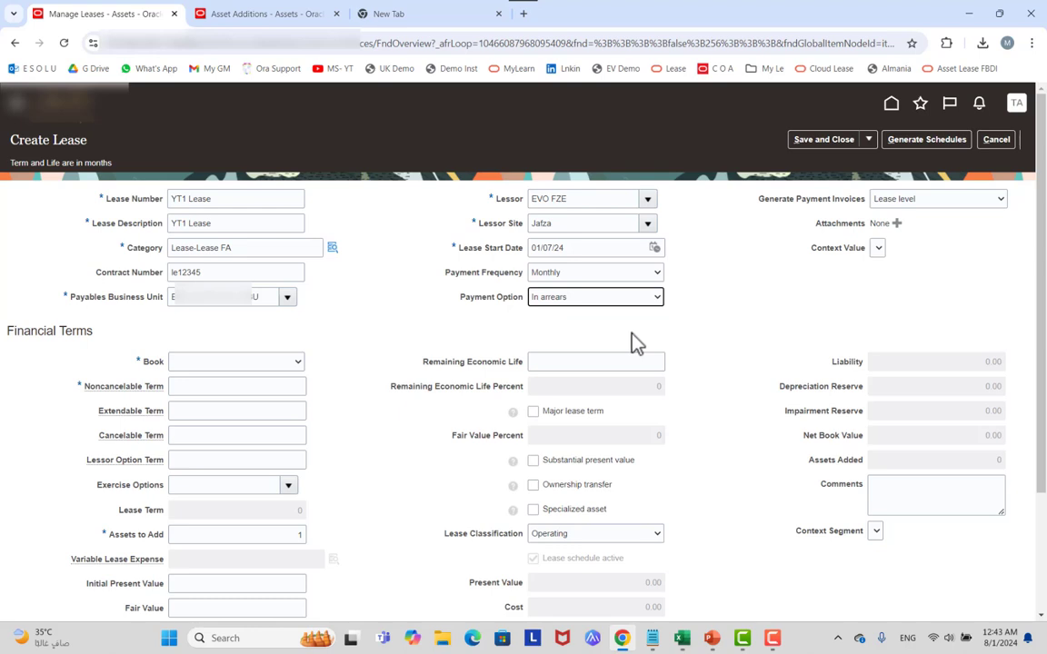
{"action": "left_click", "coordinate": [894, 203]}
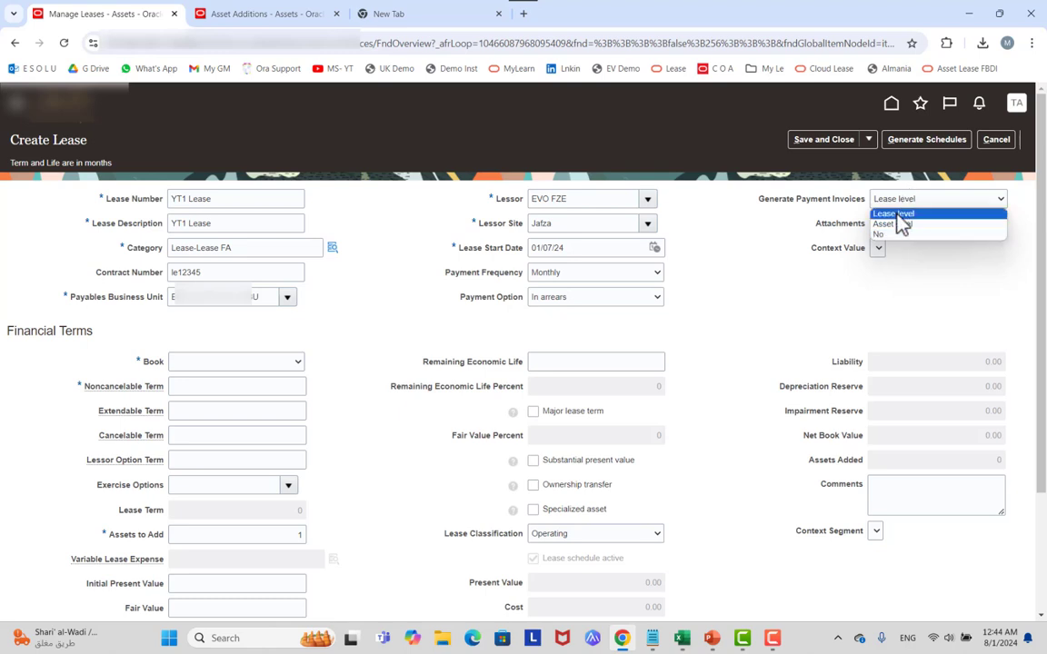
{"action": "left_click", "coordinate": [900, 213]}
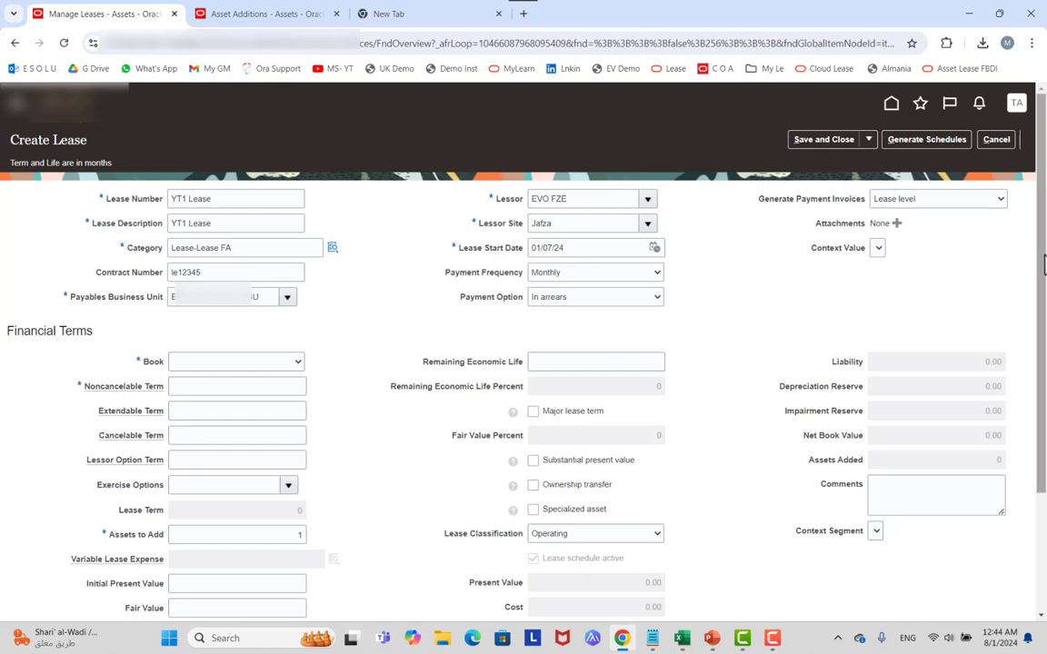
In the financial terms, choose the book ED_BOOK - AED and set the noncancelable term to 4 months.
{"action": "scroll", "coordinate": [737, 284], "scroll_direction": "down", "scroll_amount": 2}
{"action": "scroll", "coordinate": [484, 275], "scroll_direction": "down", "scroll_amount": 5}
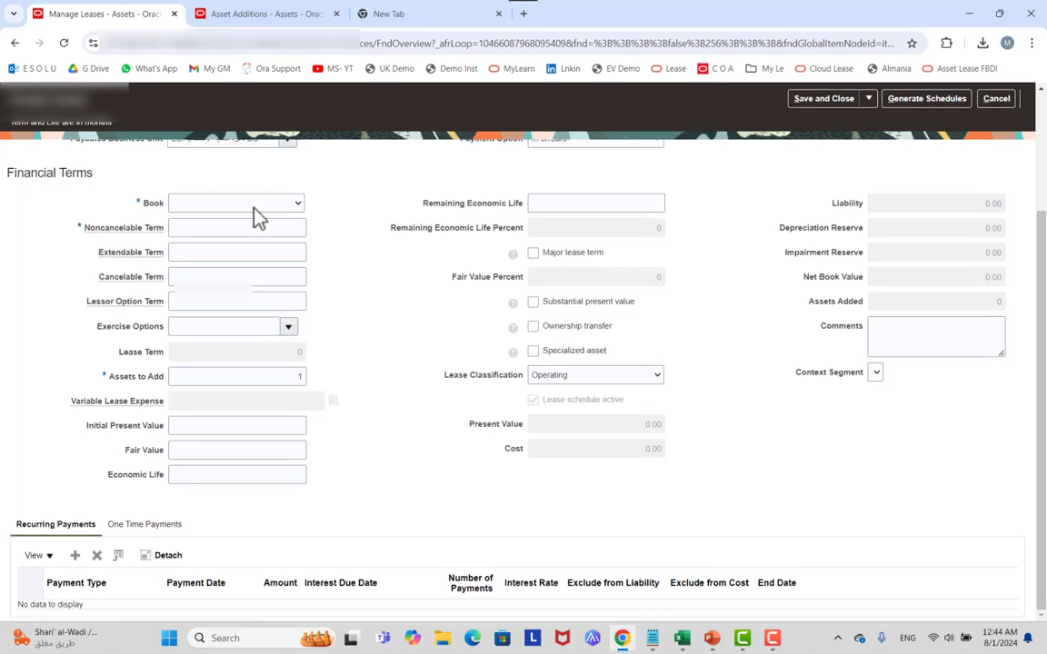
{"action": "left_click", "coordinate": [253, 207]}
{"action": "left_click", "coordinate": [235, 226]}
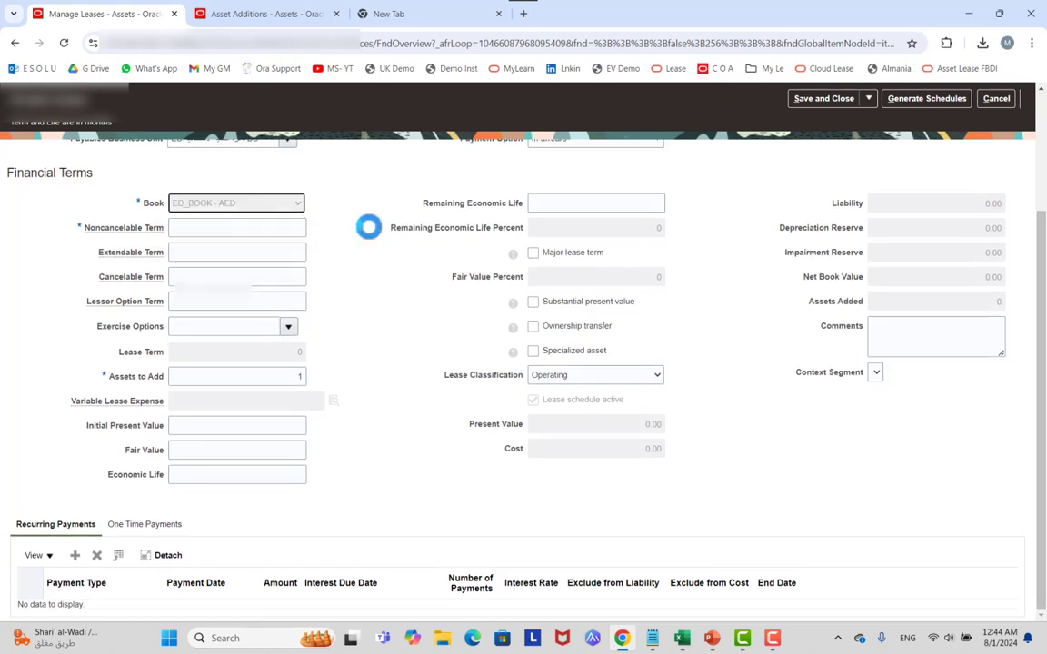
{"action": "left_click", "coordinate": [254, 231]}
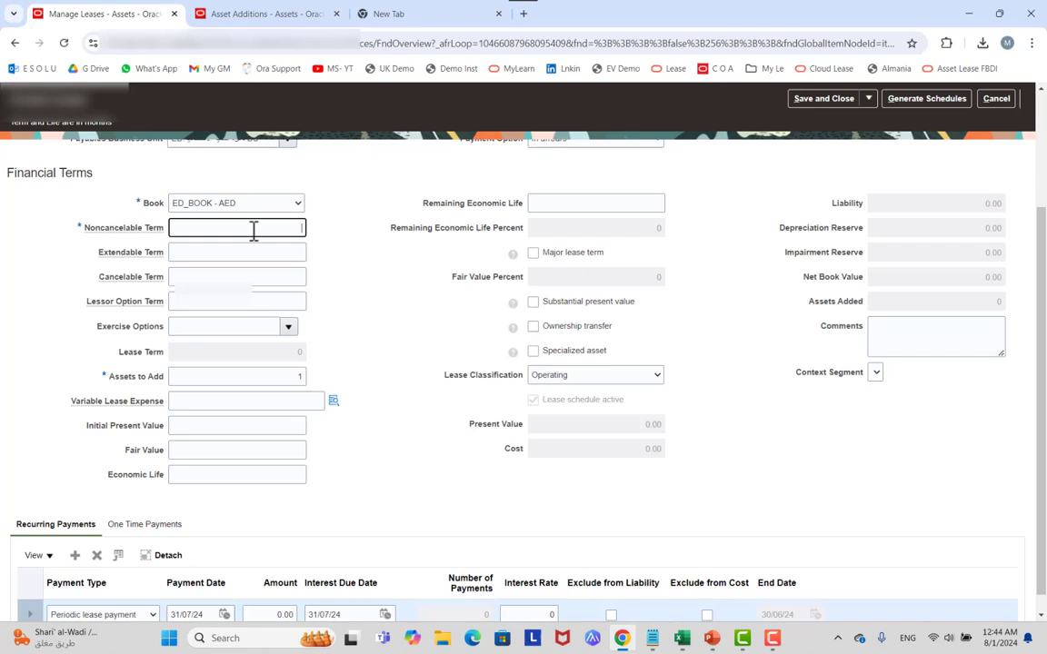
{"action": "type", "text": "4"}
{"action": "left_click", "coordinate": [343, 239]}
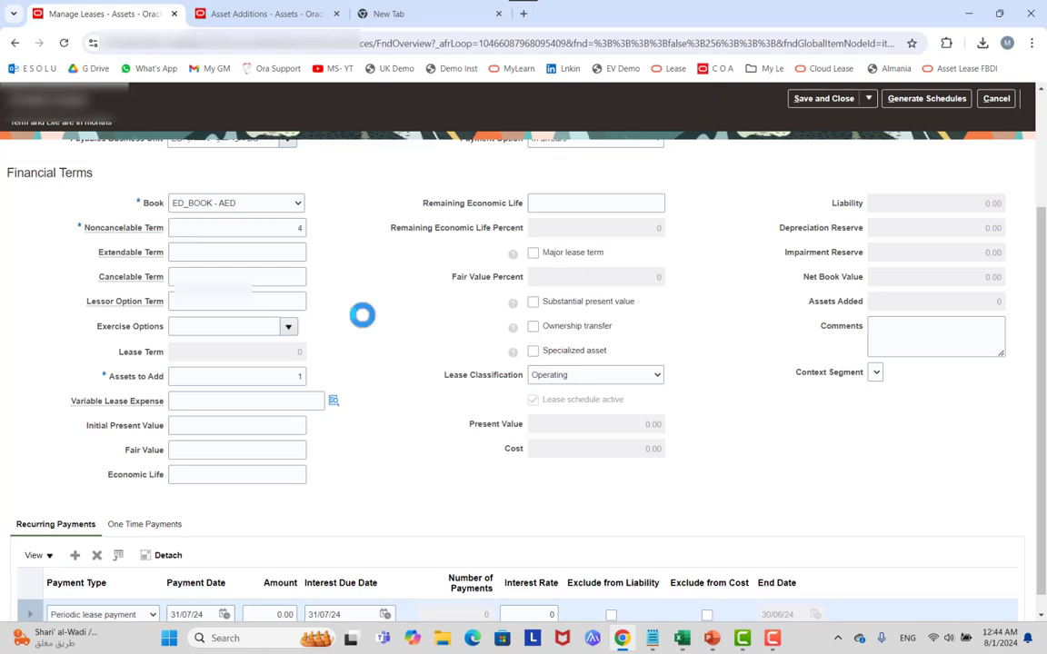
Set the cancelable term to 2 months and mark the lease as having Substantial present value.
{"action": "left_click", "coordinate": [257, 254]}
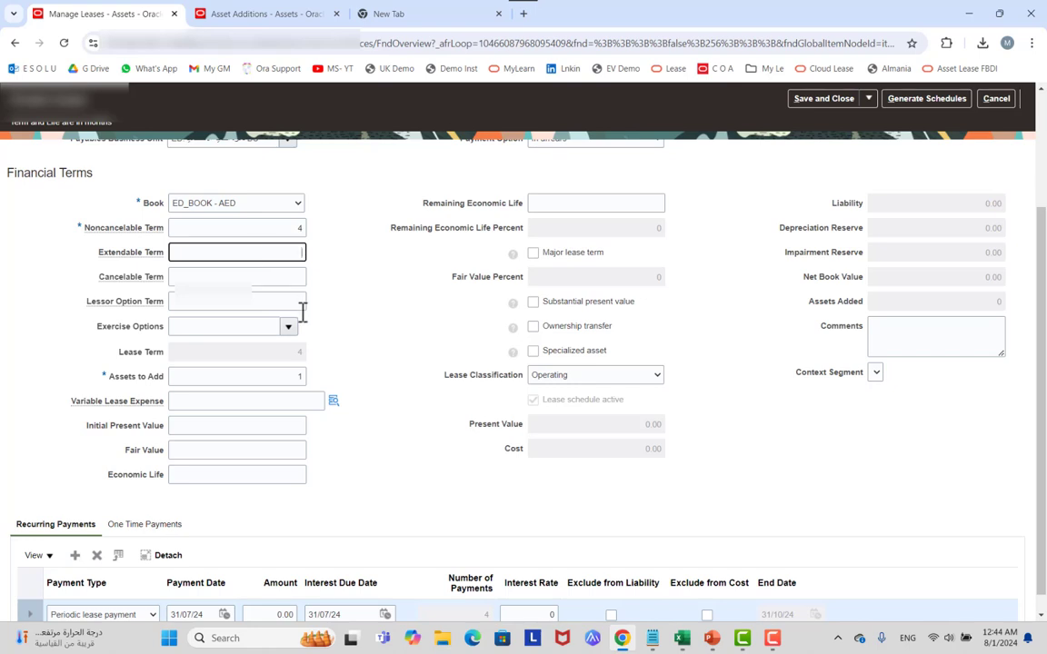
{"action": "left_click", "coordinate": [296, 277]}
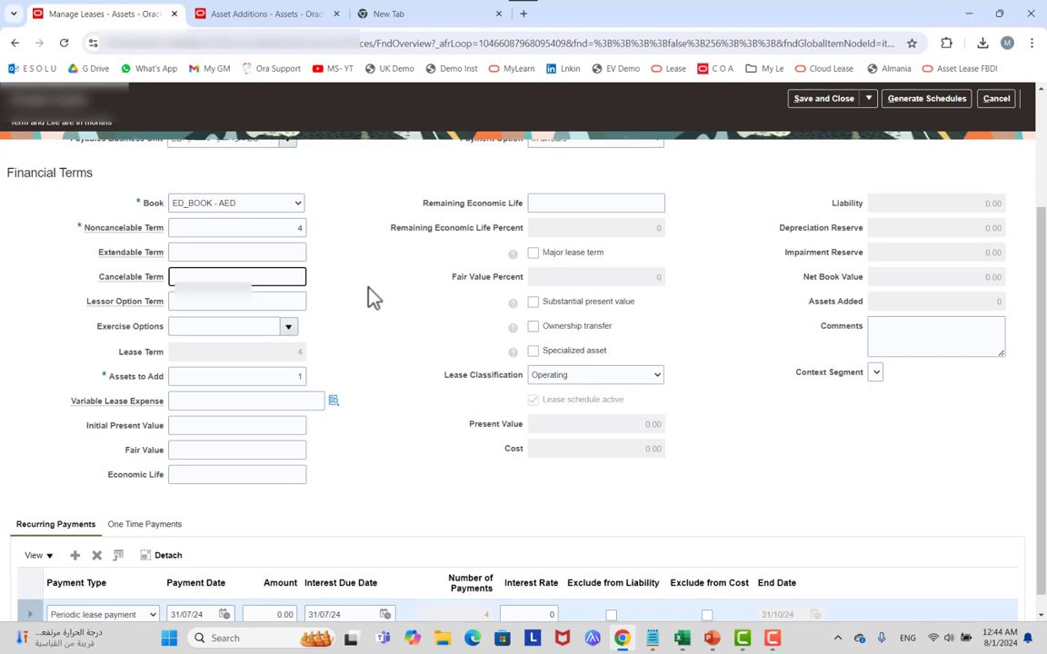
{"action": "type", "text": "2"}
{"action": "left_click", "coordinate": [282, 307]}
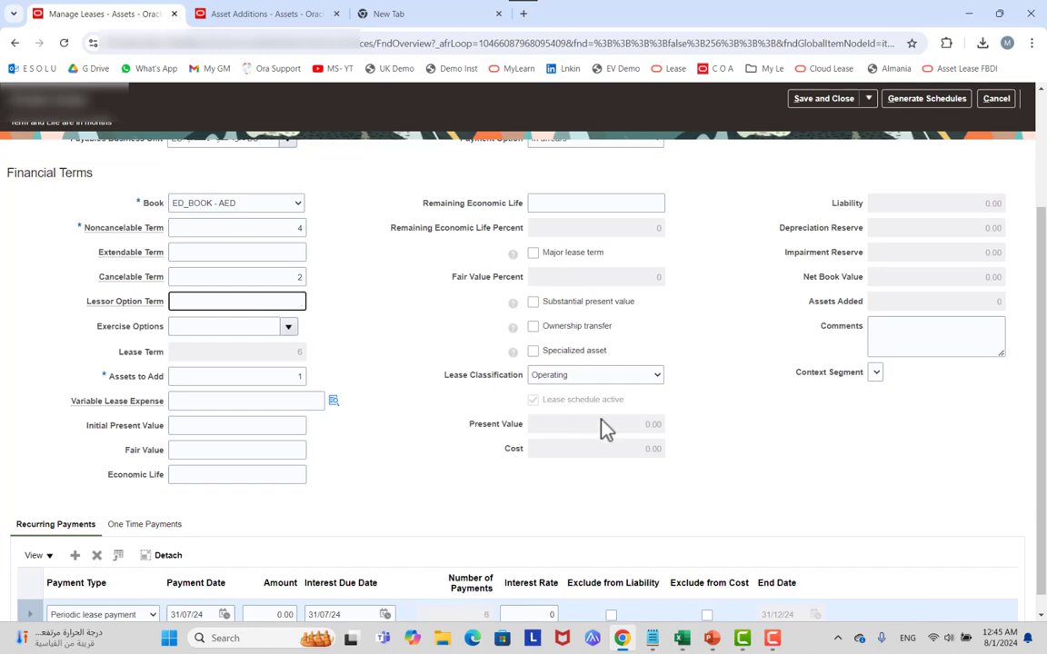
{"action": "key", "text": "alt+Tab"}
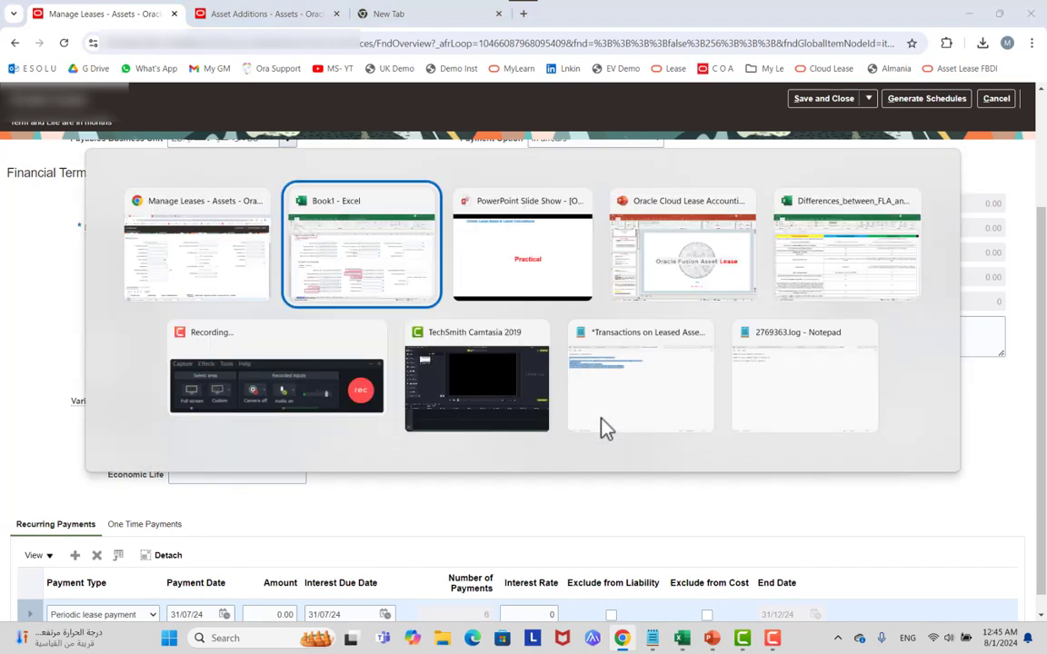
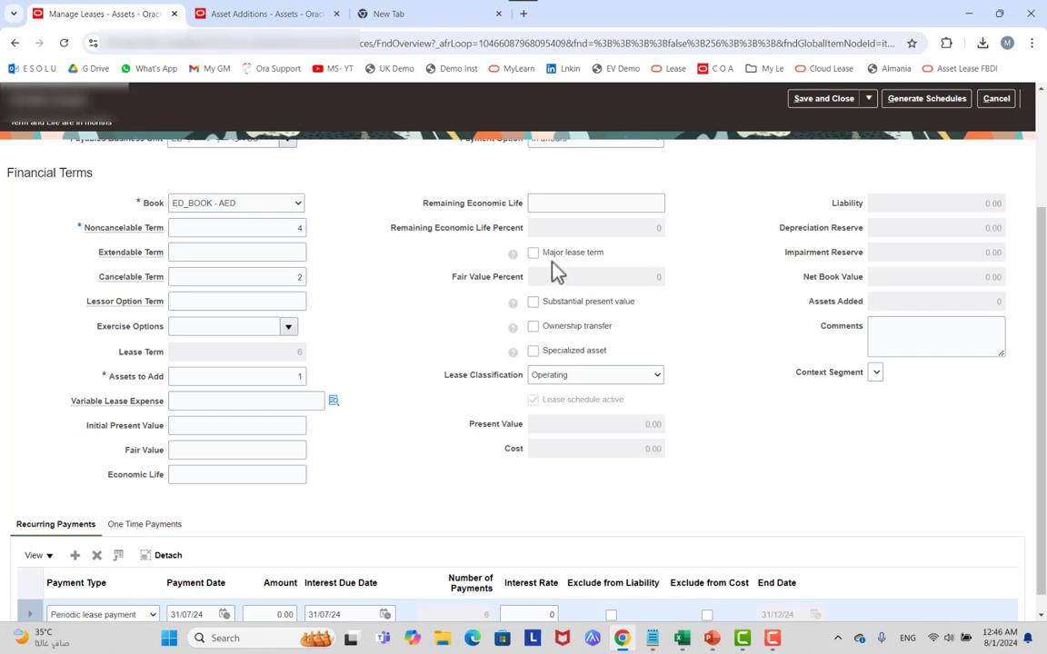
{"action": "left_click", "coordinate": [576, 303]}
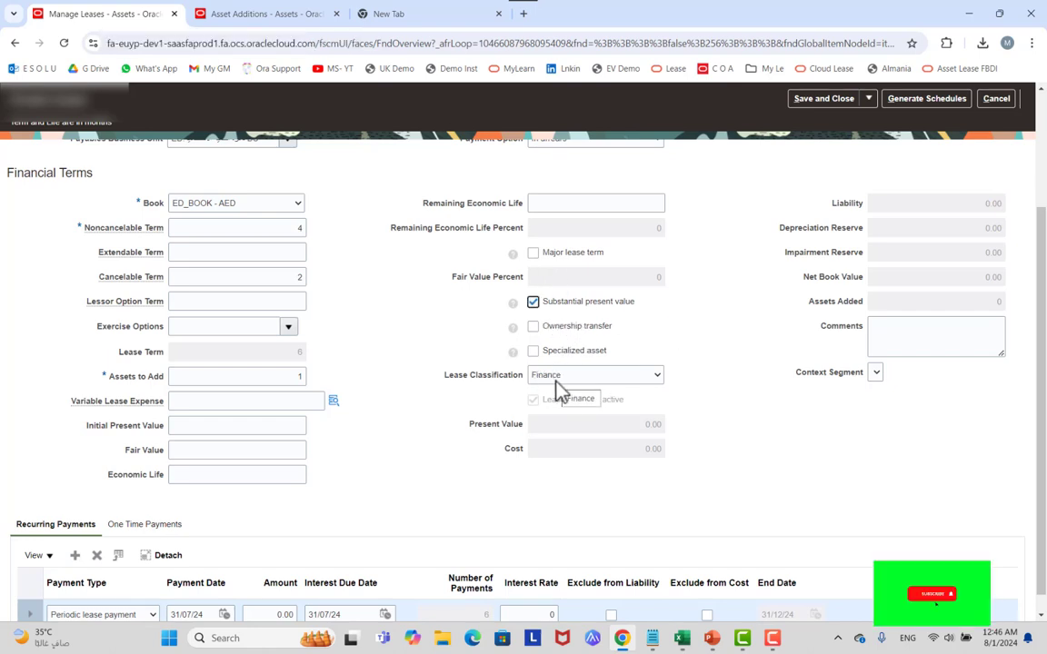
Switch to the Oracle Cloud Lease Accounting presentation in PowerPoint, find the Lease Classification slide and compare its criteria with the lease form's classification options.
{"action": "key", "text": "alt+Tab"}
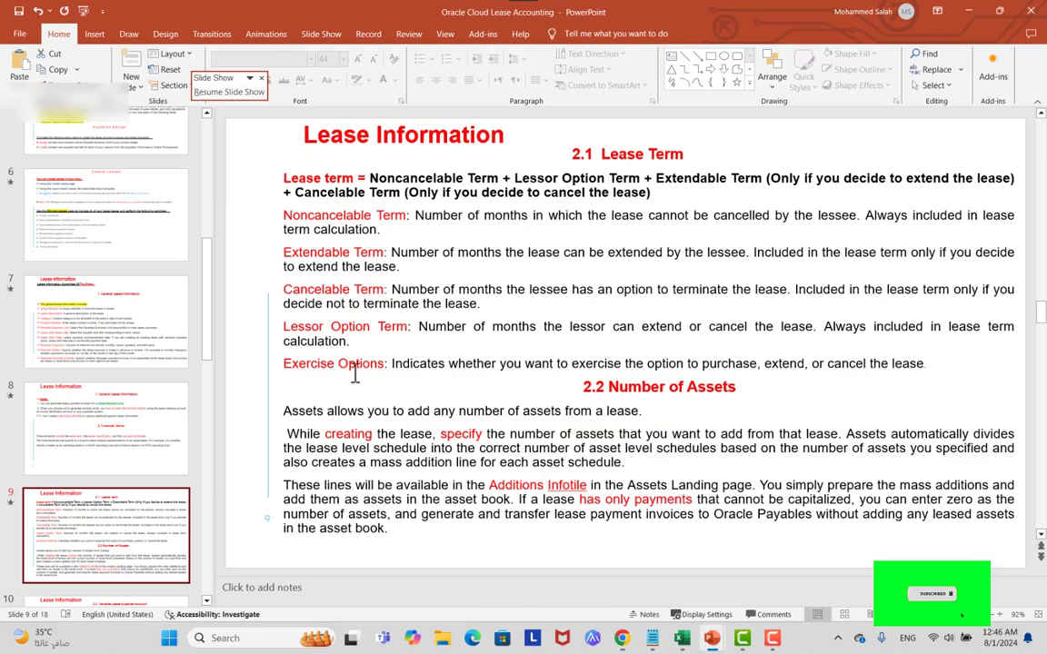
{"action": "scroll", "coordinate": [142, 405], "scroll_direction": "down", "scroll_amount": 5}
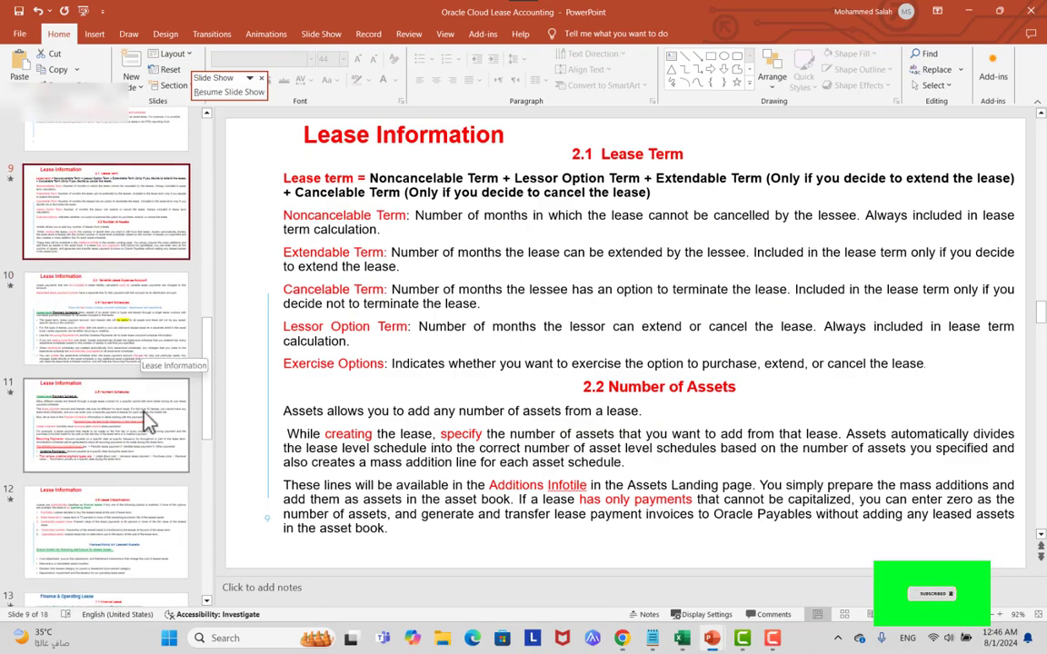
{"action": "scroll", "coordinate": [145, 420], "scroll_direction": "down", "scroll_amount": 3}
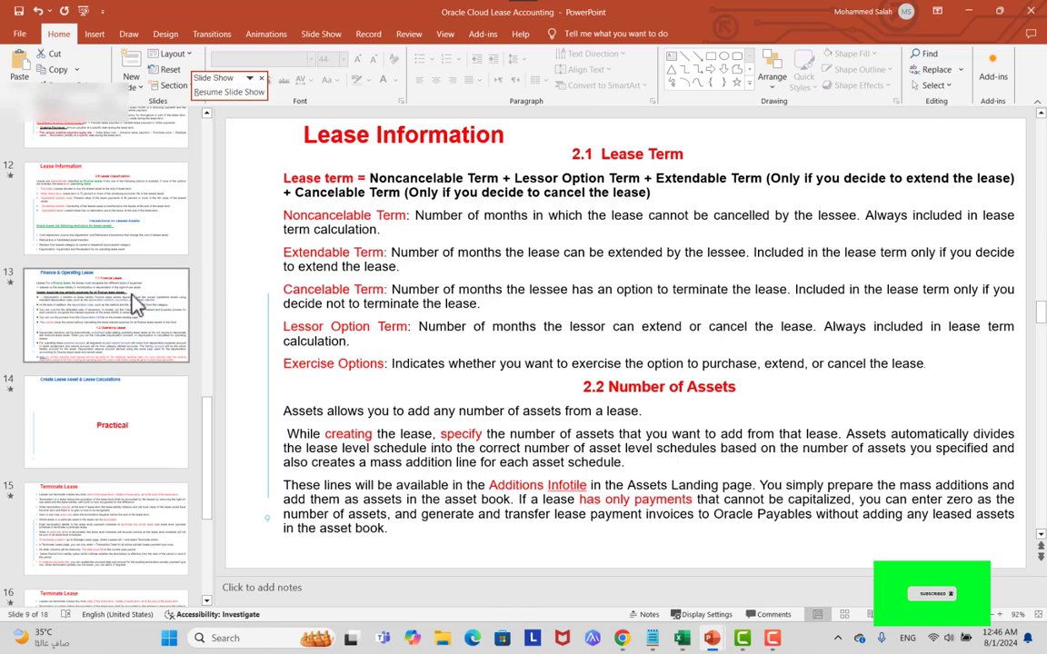
{"action": "left_click", "coordinate": [132, 296]}
{"action": "scroll", "coordinate": [107, 273], "scroll_direction": "up", "scroll_amount": 3}
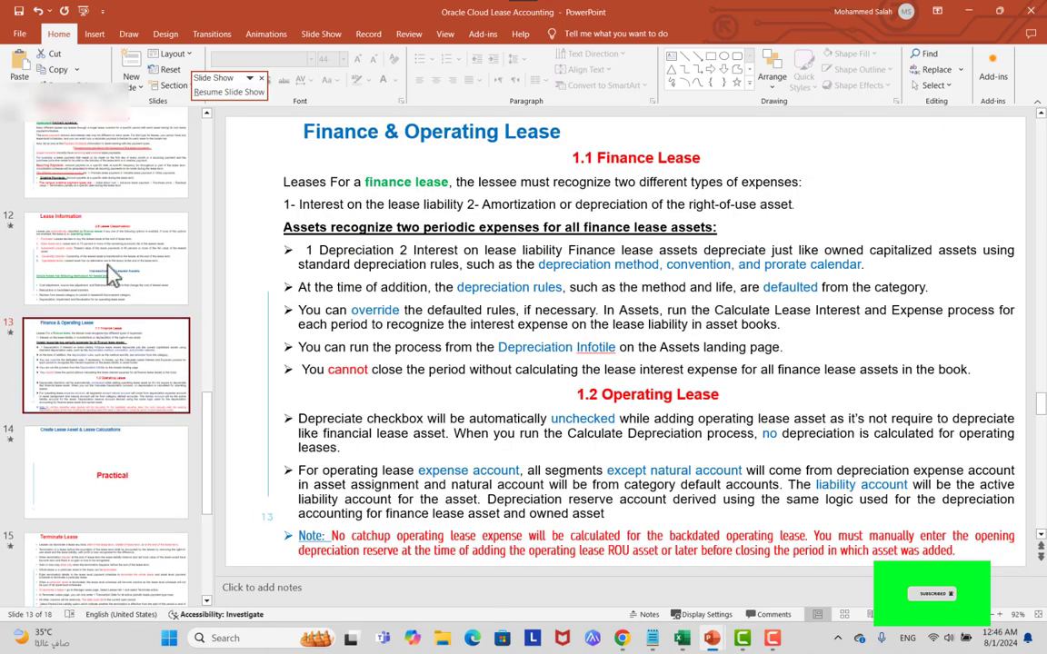
{"action": "left_click", "coordinate": [130, 246]}
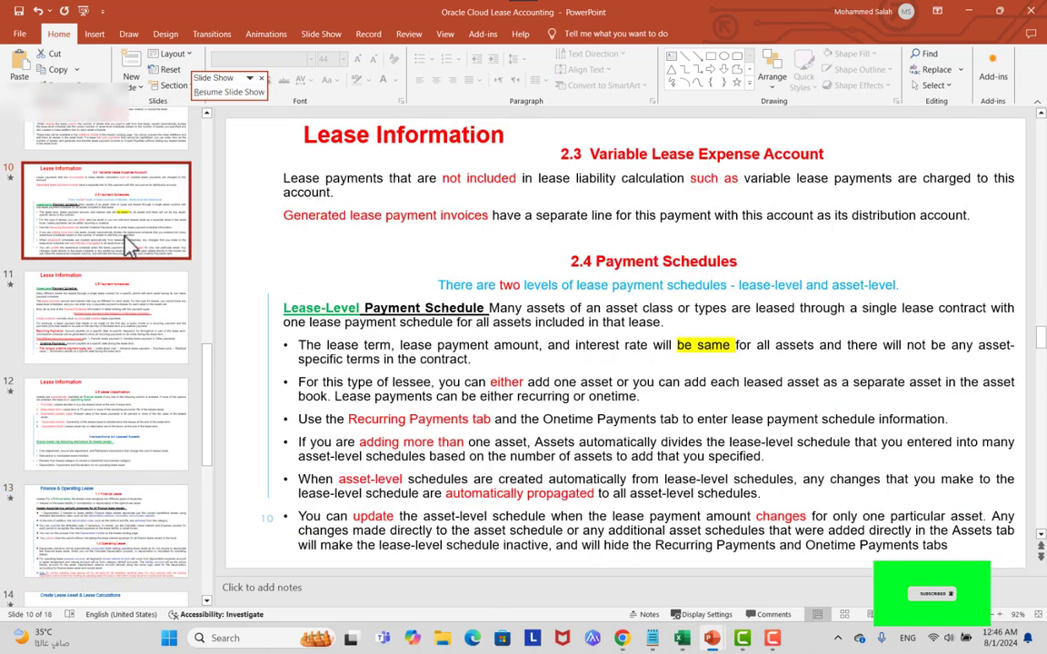
{"action": "left_click", "coordinate": [127, 327]}
{"action": "scroll", "coordinate": [140, 276], "scroll_direction": "up", "scroll_amount": 3}
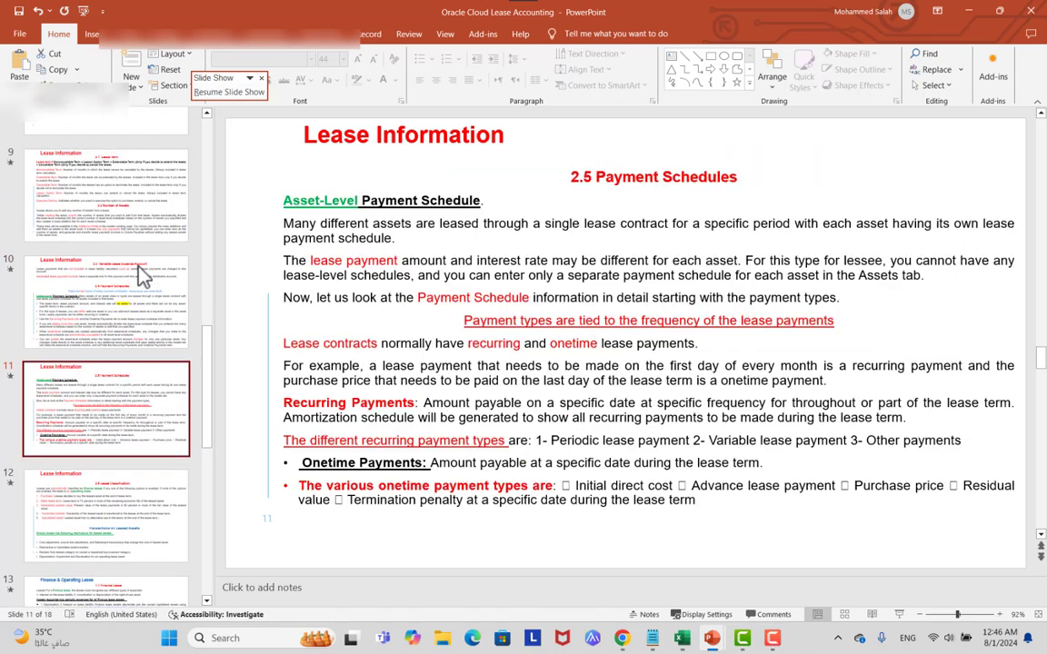
{"action": "left_click", "coordinate": [129, 309]}
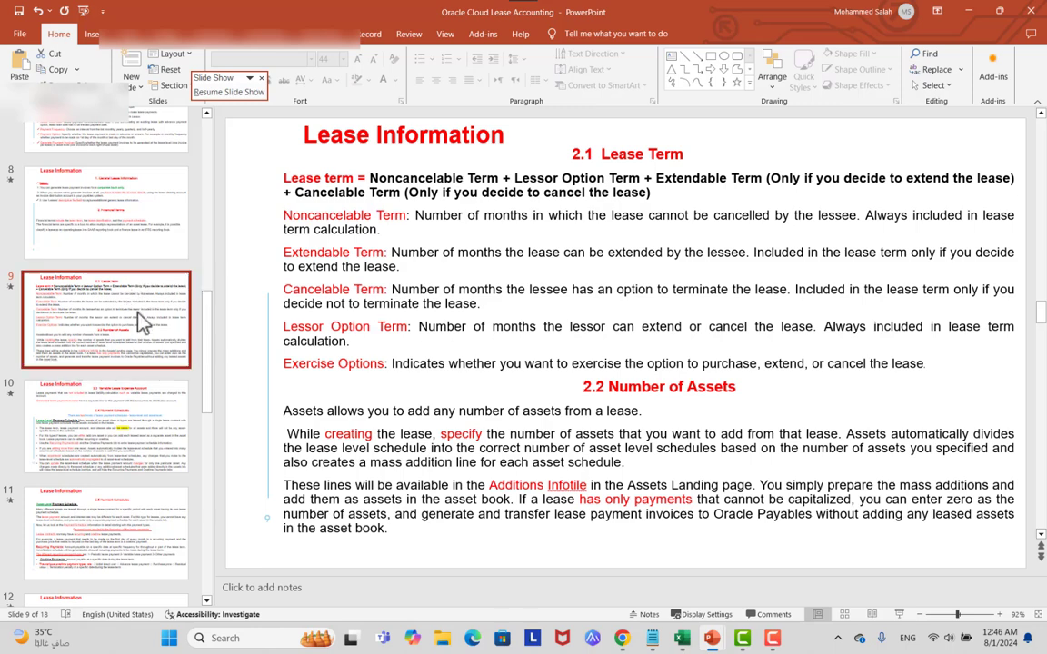
{"action": "left_click", "coordinate": [130, 249]}
{"action": "scroll", "coordinate": [138, 320], "scroll_direction": "up", "scroll_amount": 2}
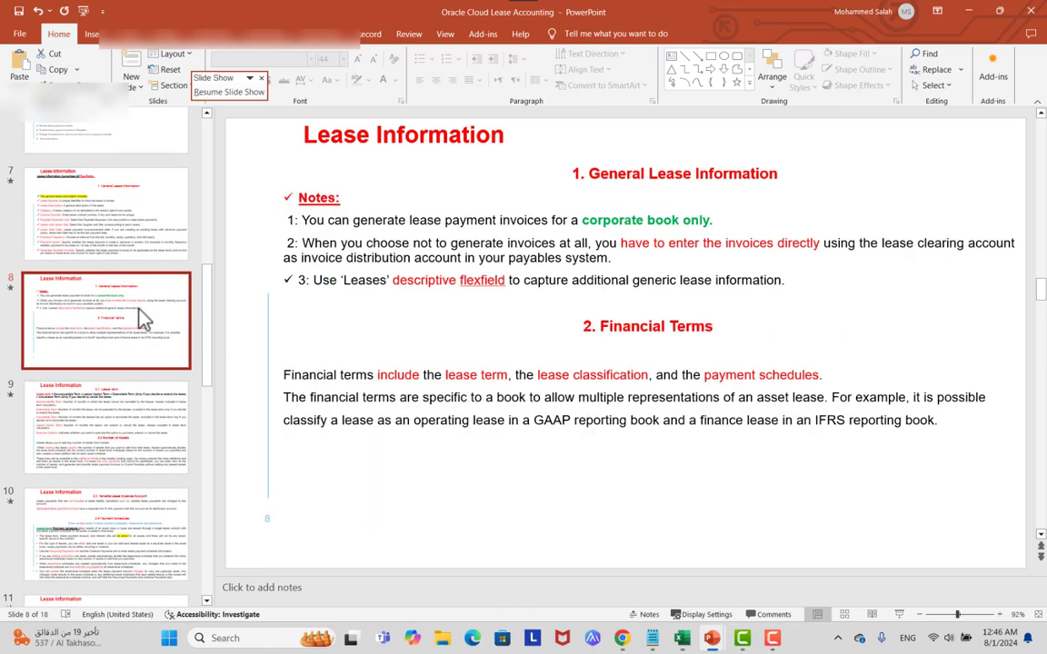
{"action": "scroll", "coordinate": [140, 318], "scroll_direction": "up", "scroll_amount": 2}
{"action": "left_click", "coordinate": [141, 316]}
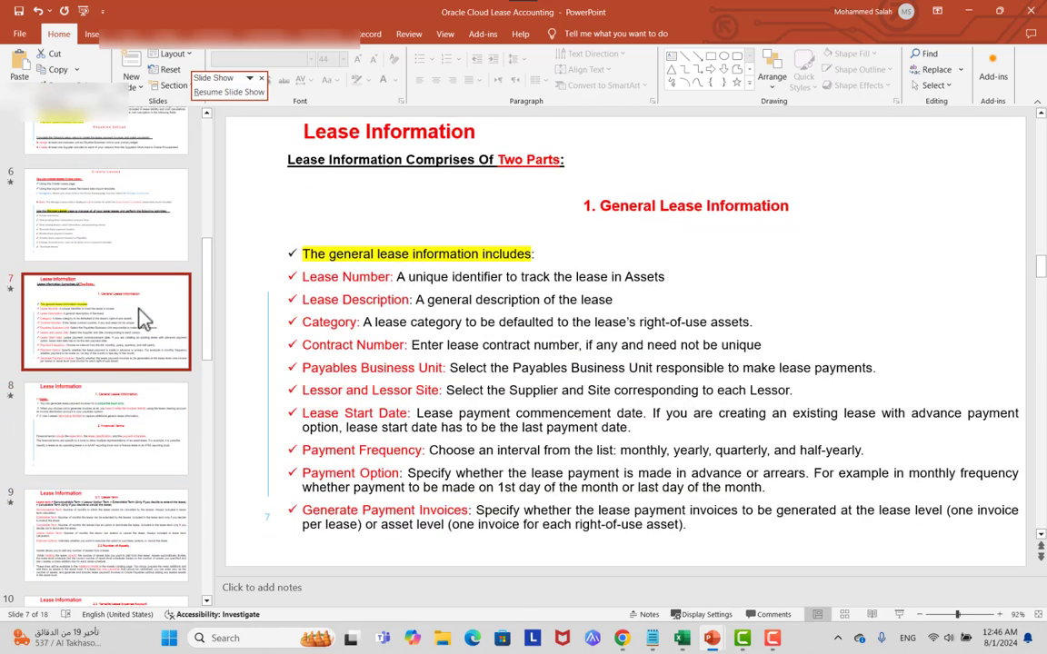
{"action": "left_click", "coordinate": [136, 263]}
{"action": "scroll", "coordinate": [141, 351], "scroll_direction": "down", "scroll_amount": 4}
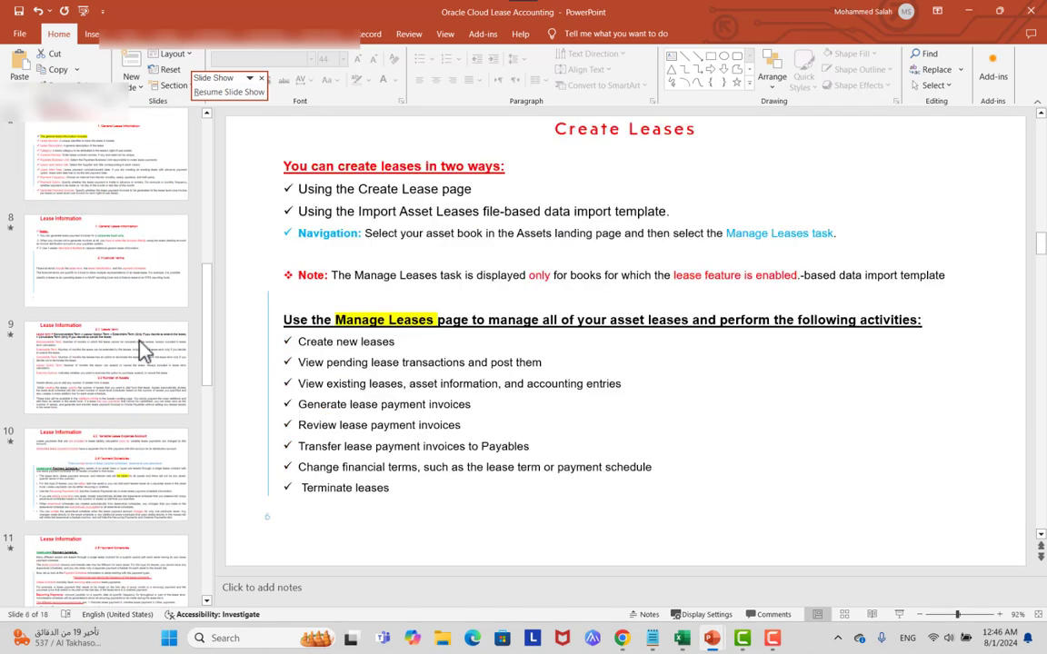
{"action": "left_click", "coordinate": [128, 397]}
{"action": "scroll", "coordinate": [128, 398], "scroll_direction": "down", "scroll_amount": 1}
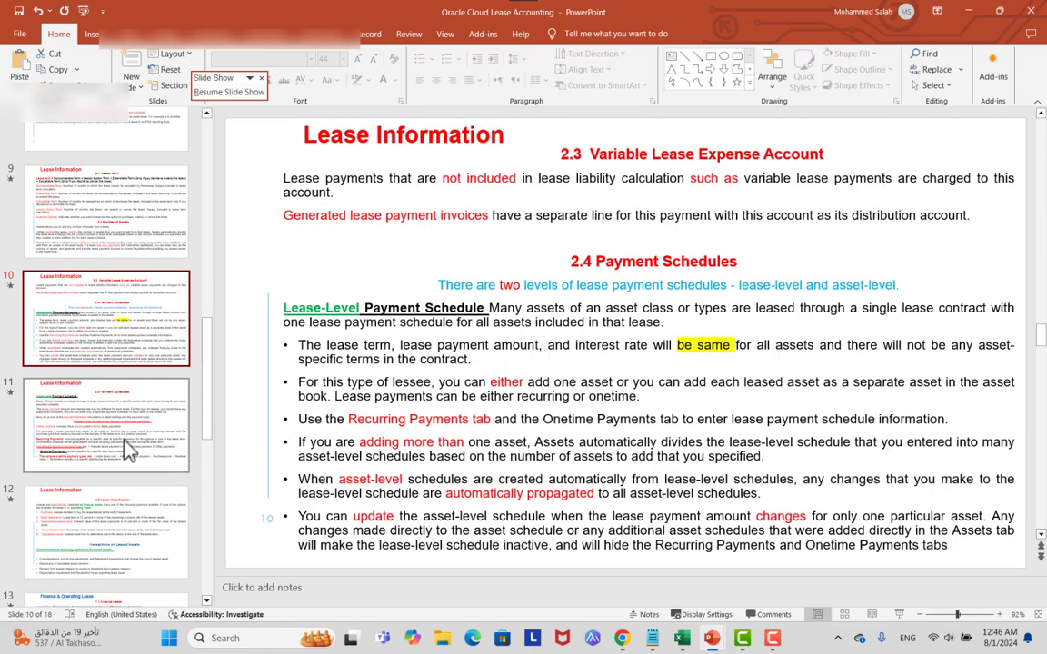
{"action": "left_click", "coordinate": [141, 420]}
{"action": "scroll", "coordinate": [164, 385], "scroll_direction": "down", "scroll_amount": 5}
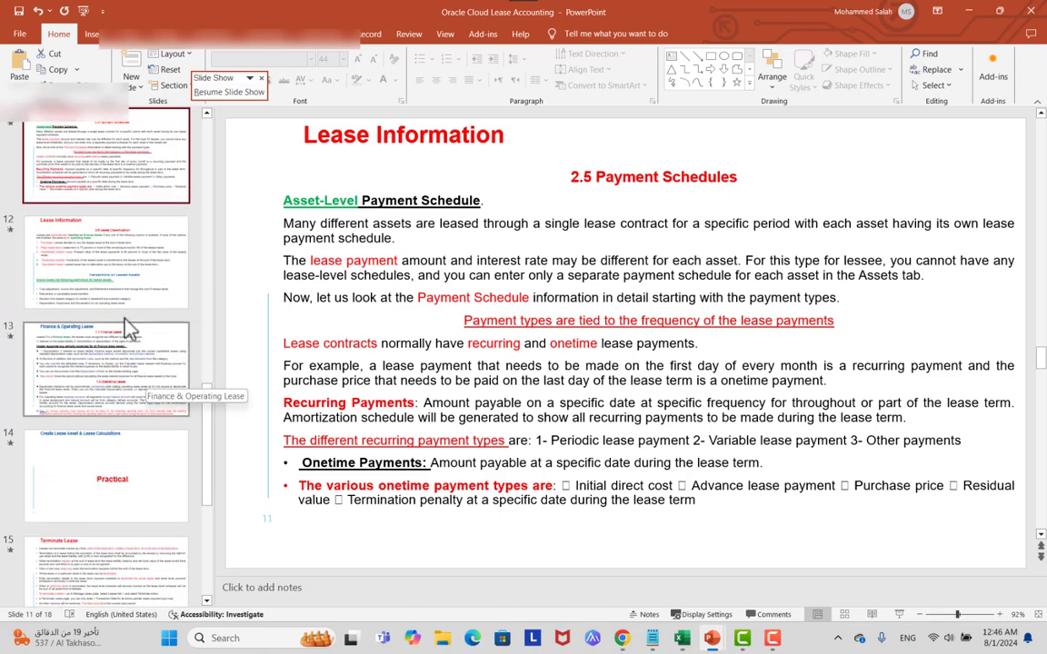
{"action": "left_click", "coordinate": [116, 293]}
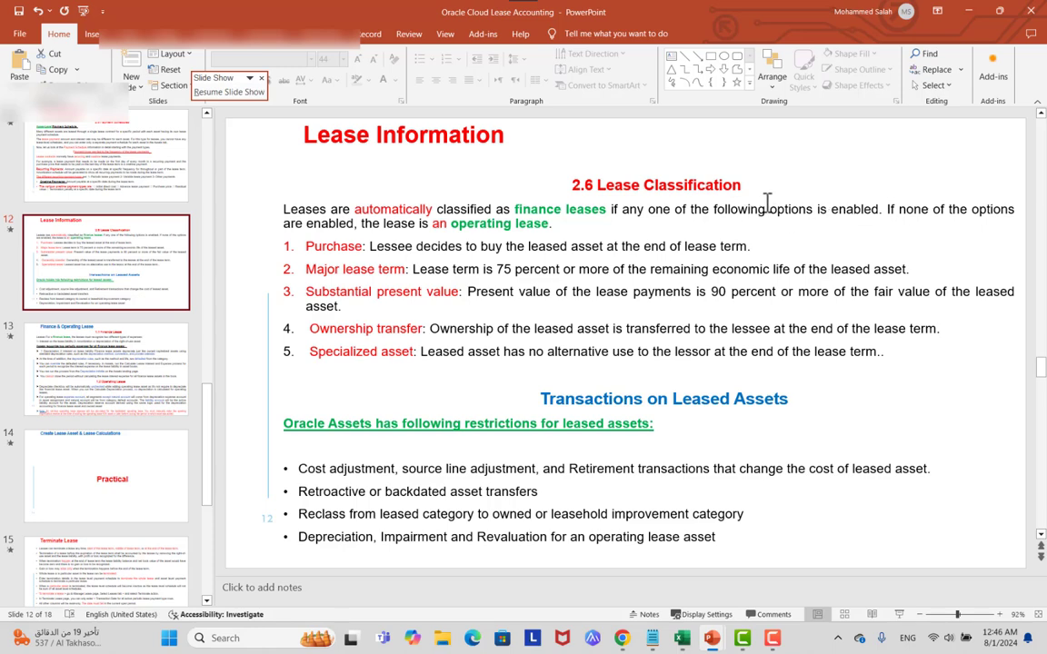
{"action": "key", "text": "alt+Tab"}
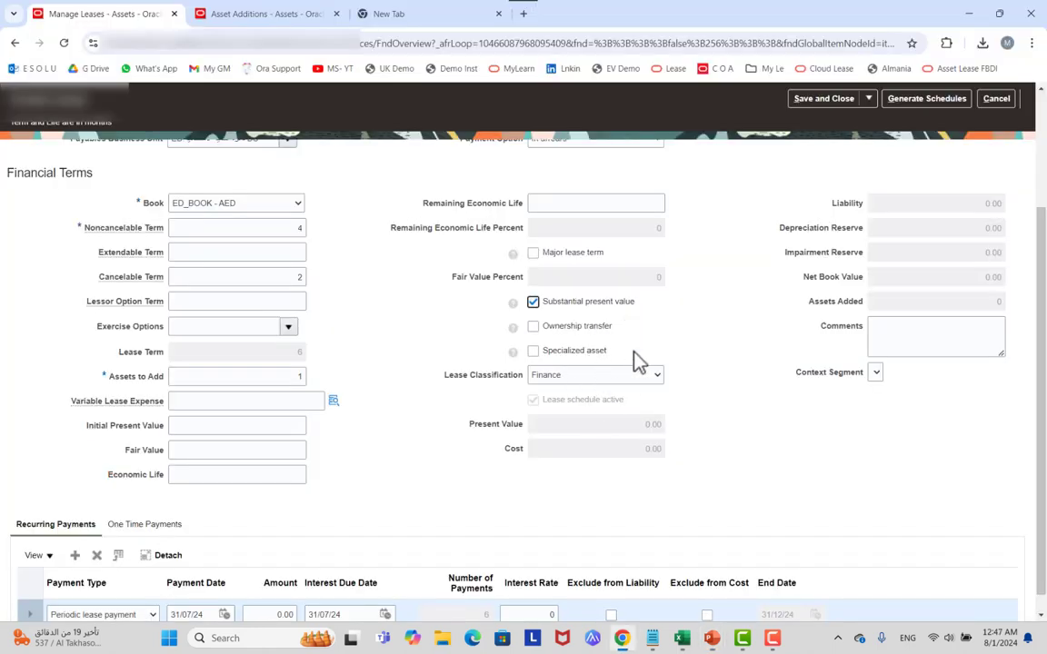
{"action": "key", "text": "alt+Tab"}
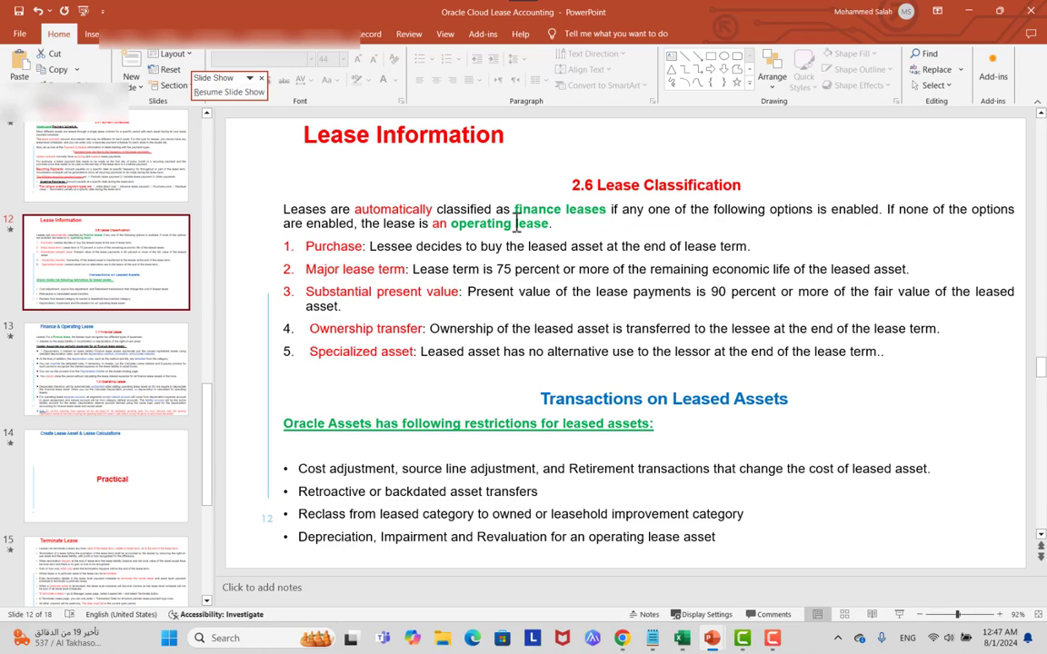
Switch back to the lease form in Chrome, clear Substantial present value and select All exercise options.
{"action": "key", "text": "alt+Tab"}
{"action": "left_click", "coordinate": [563, 303]}
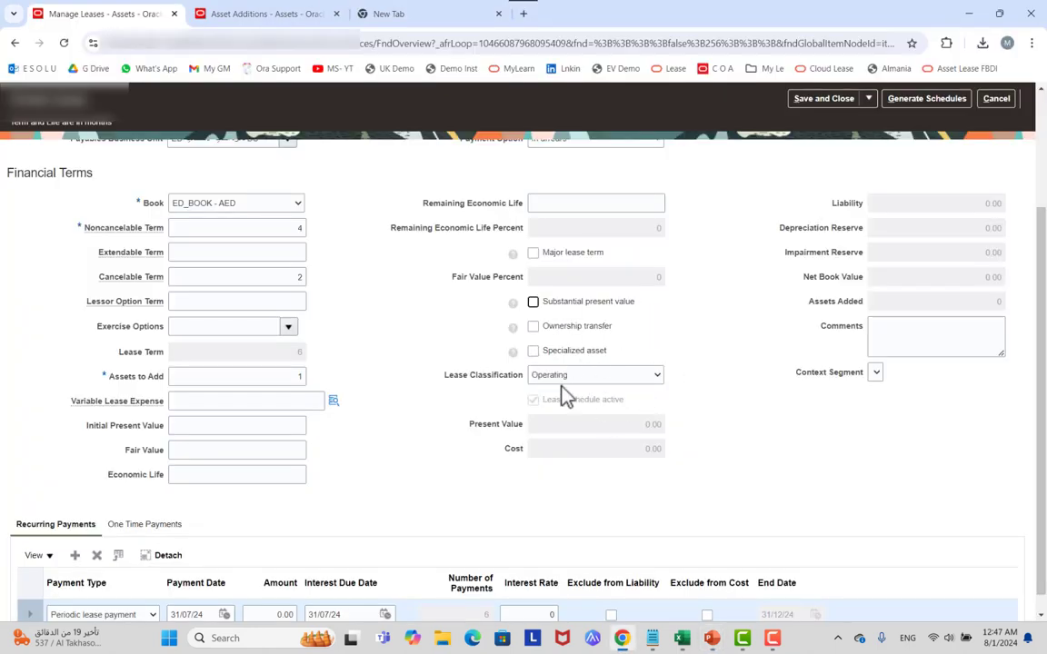
{"action": "left_click", "coordinate": [288, 328]}
{"action": "left_click", "coordinate": [234, 346]}
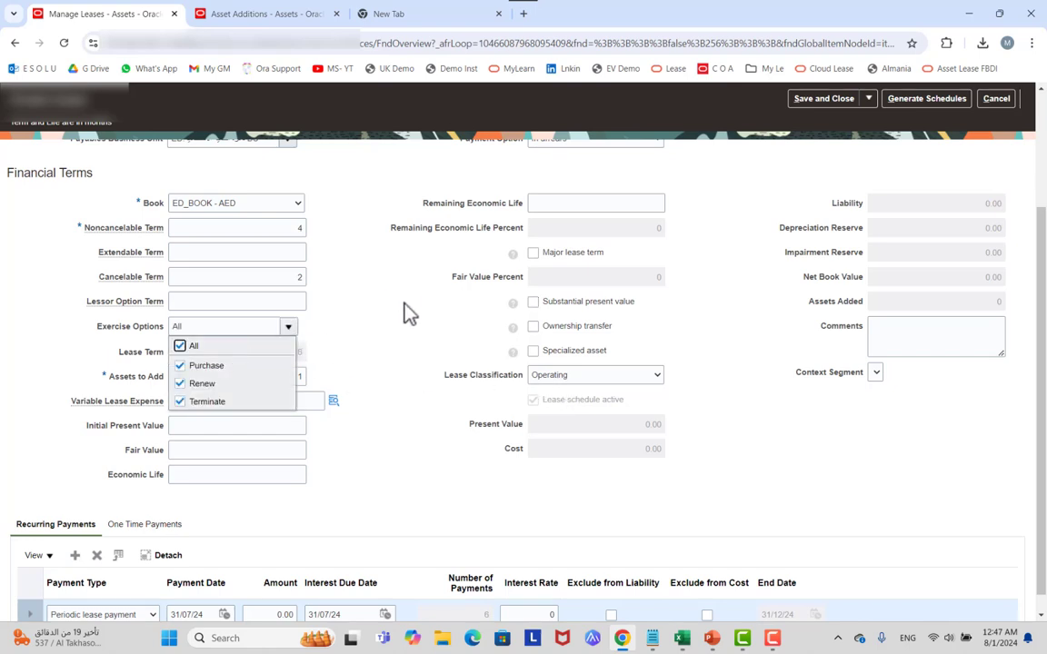
{"action": "left_click", "coordinate": [527, 342]}
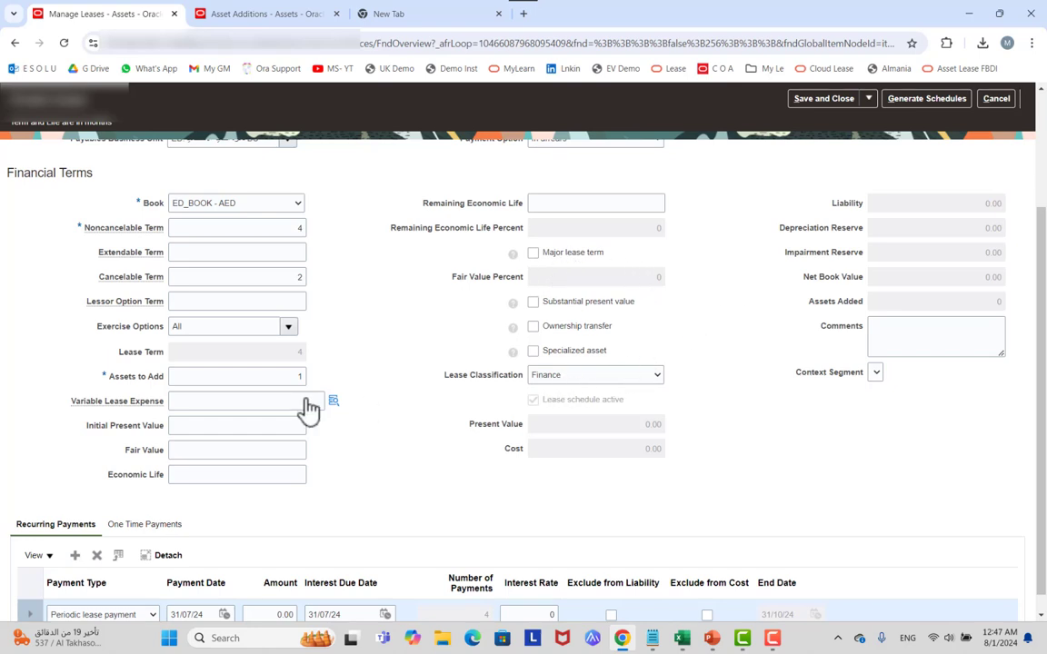
Set the lease's number of assets to add to 3.
{"action": "double_click", "coordinate": [288, 375]}
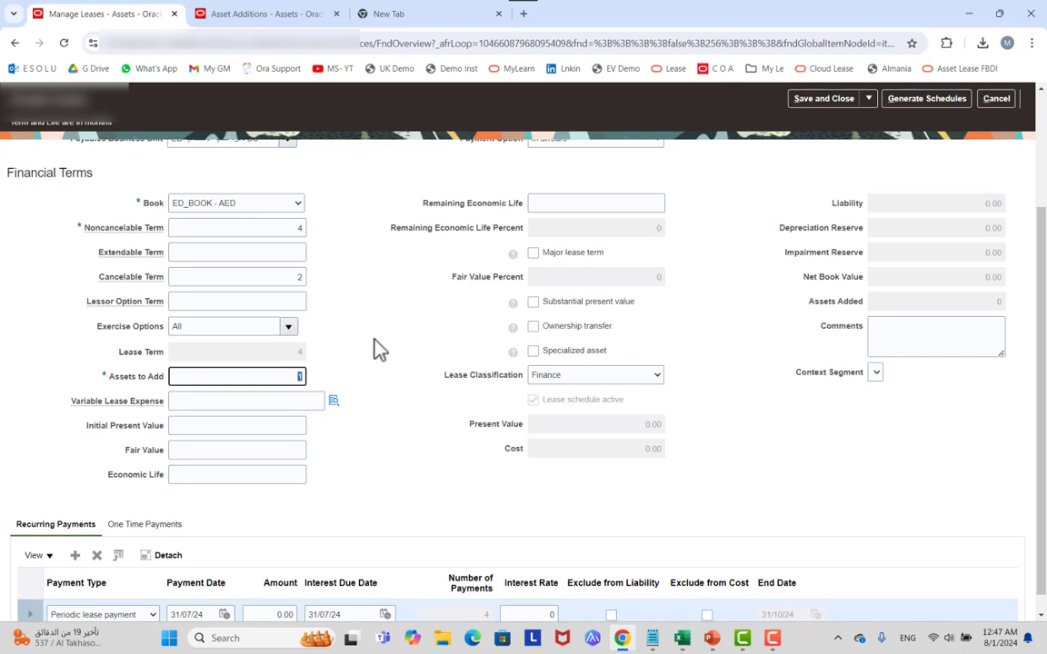
{"action": "type", "text": "3"}
{"action": "left_click", "coordinate": [393, 318]}
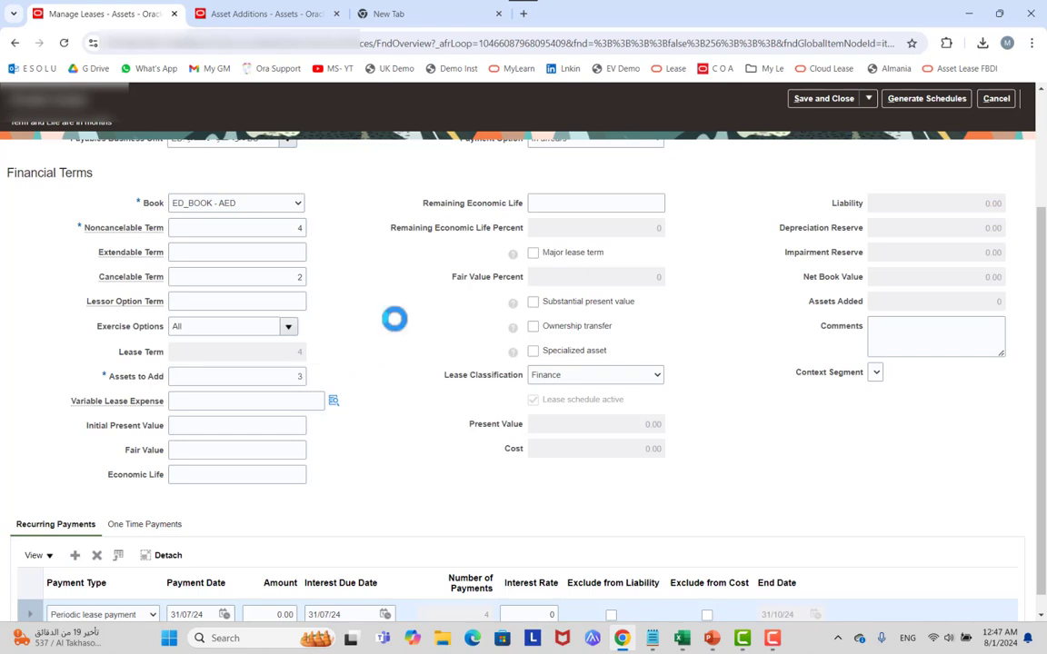
Open the Lease Calculations sheet of the Book1 workbook in Excel and compare its present value definition with the lease form's fields.
{"action": "scroll", "coordinate": [396, 326], "scroll_direction": "down", "scroll_amount": 1}
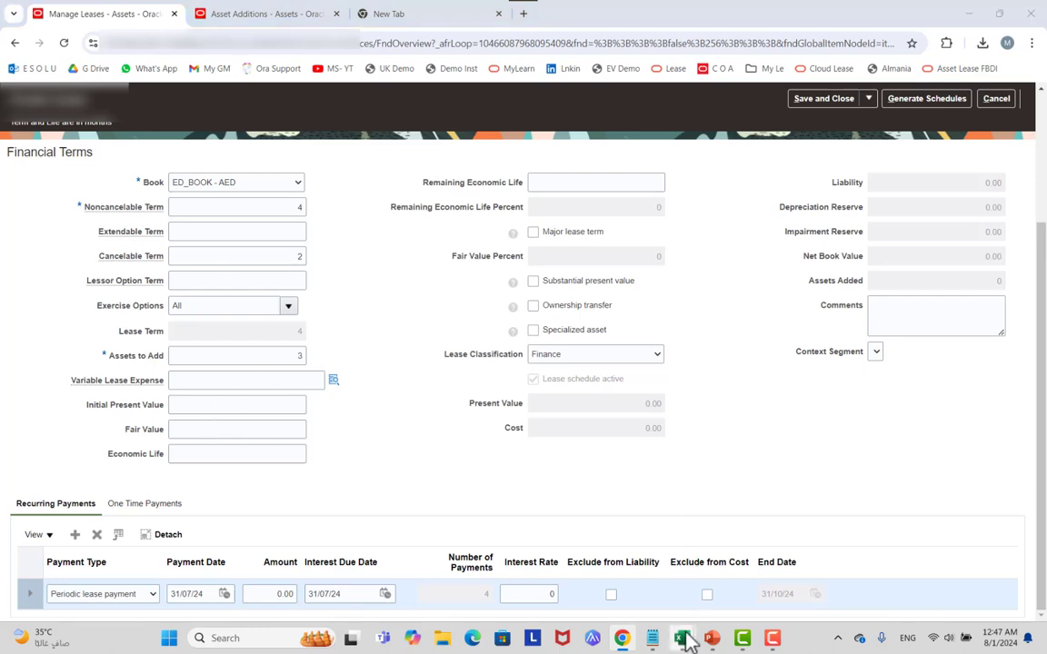
{"action": "mouse_move", "coordinate": [682, 638]}
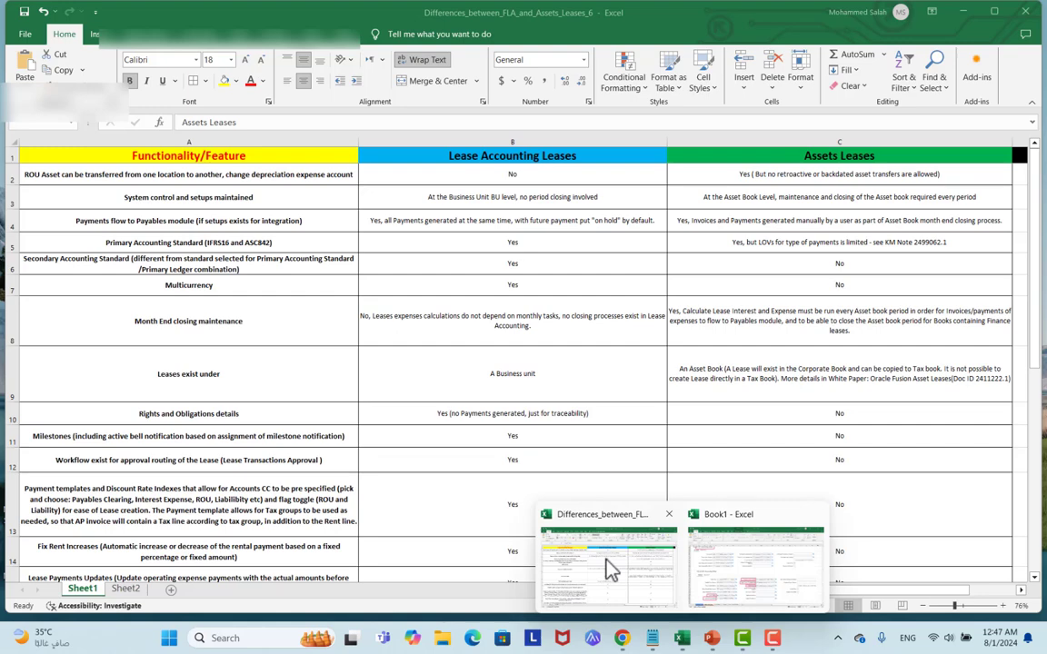
{"action": "left_click", "coordinate": [607, 565]}
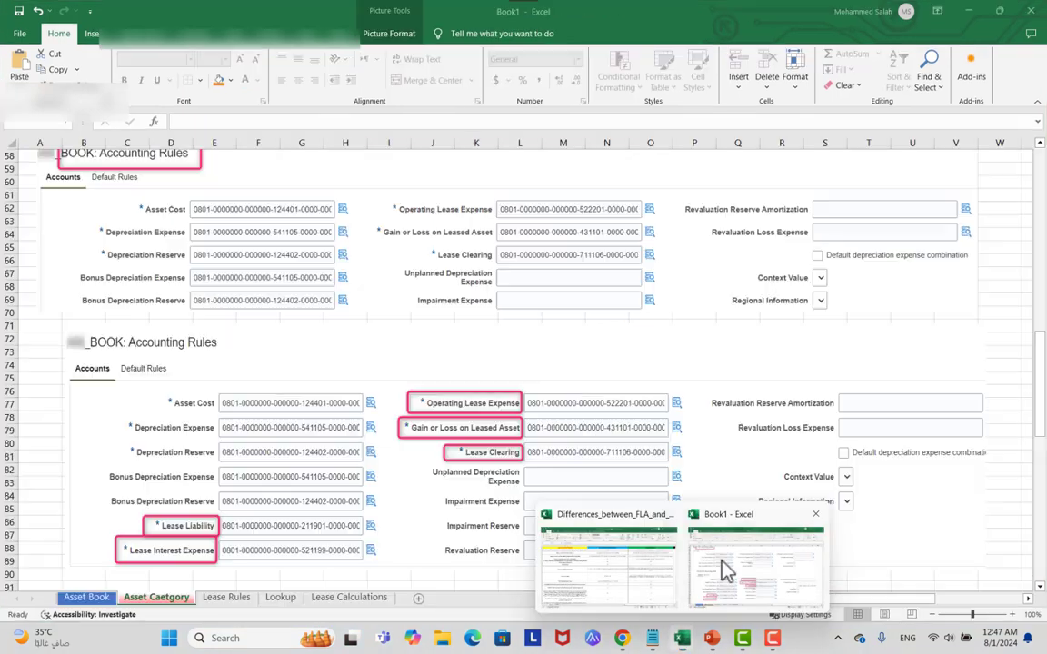
{"action": "left_click", "coordinate": [724, 571]}
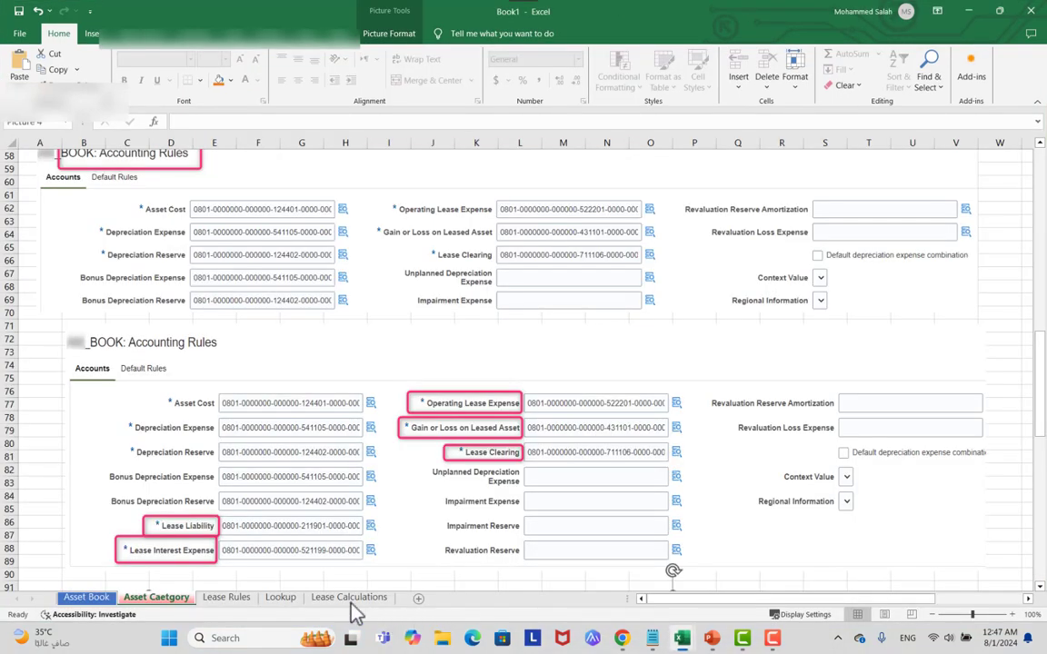
{"action": "left_click", "coordinate": [348, 597]}
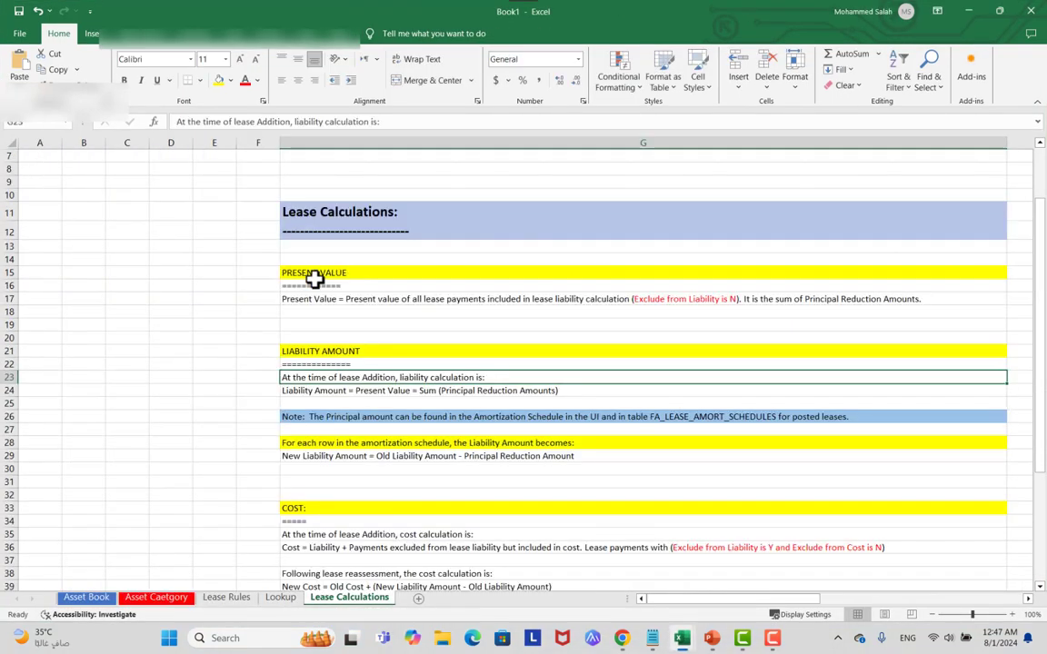
{"action": "key", "text": "alt+Tab"}
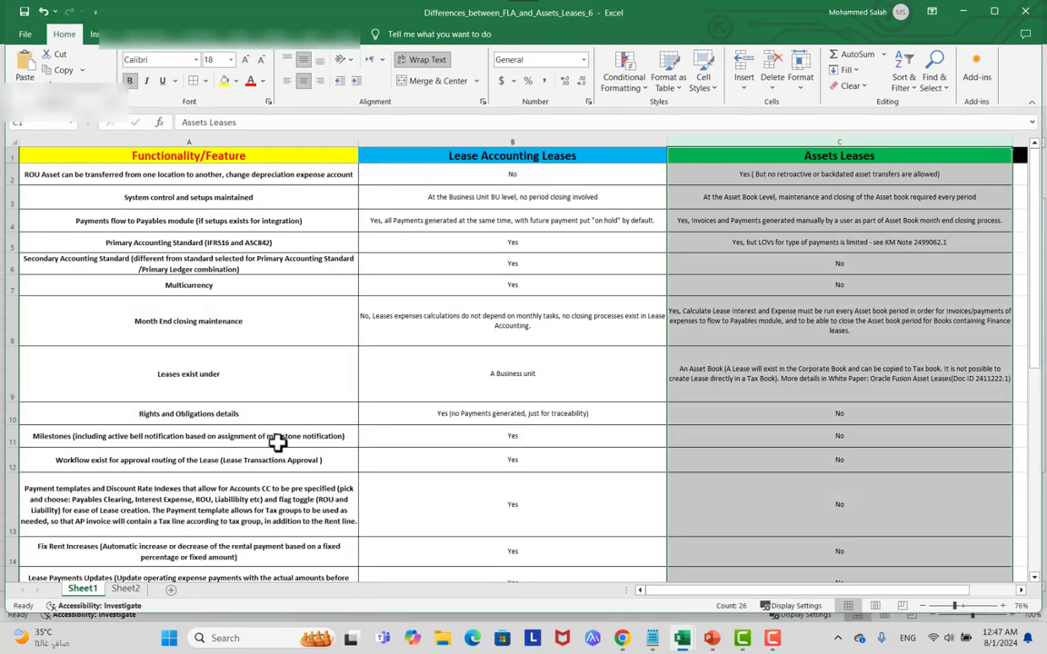
{"action": "key", "text": "alt+Tab"}
{"action": "key", "text": "alt+Tab"}
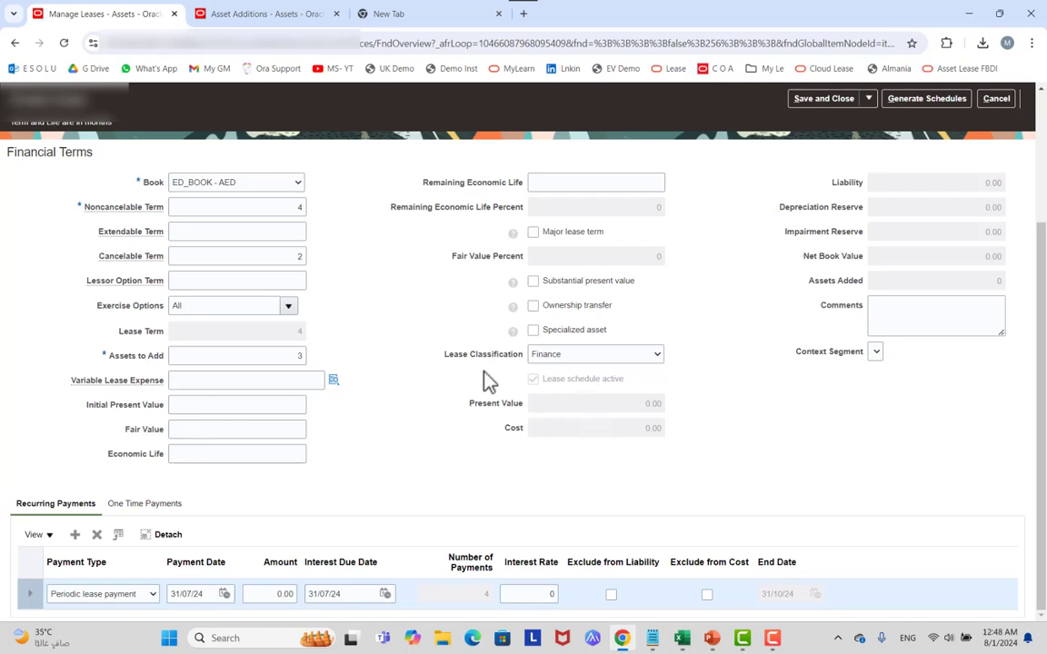
{"action": "key", "text": "alt+Tab"}
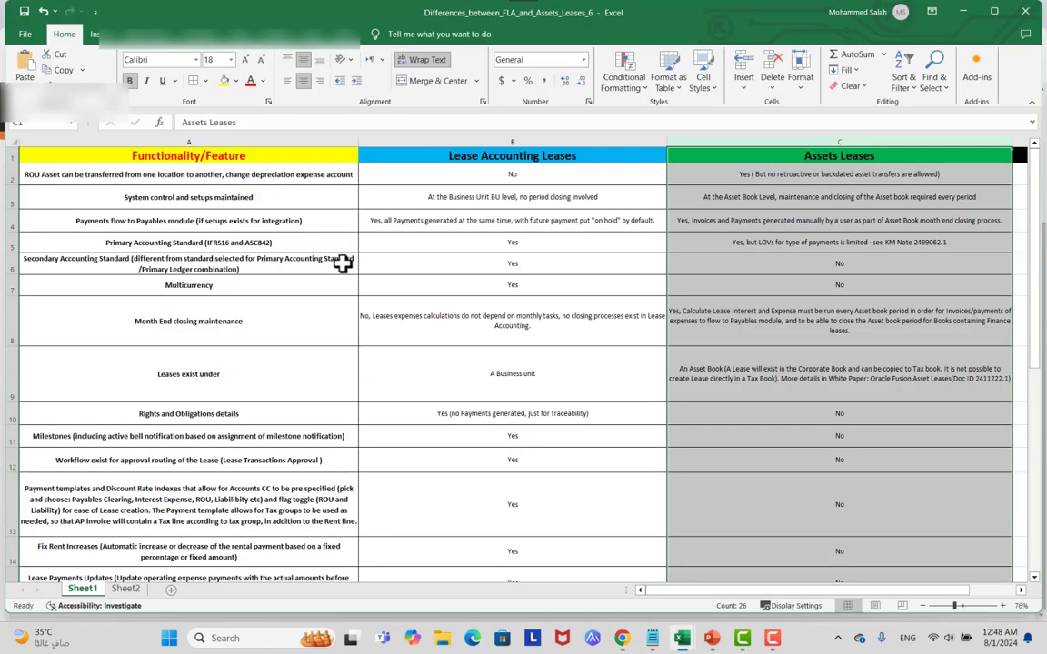
{"action": "key", "text": "alt+Tab"}
{"action": "key", "text": "alt+Tab"}
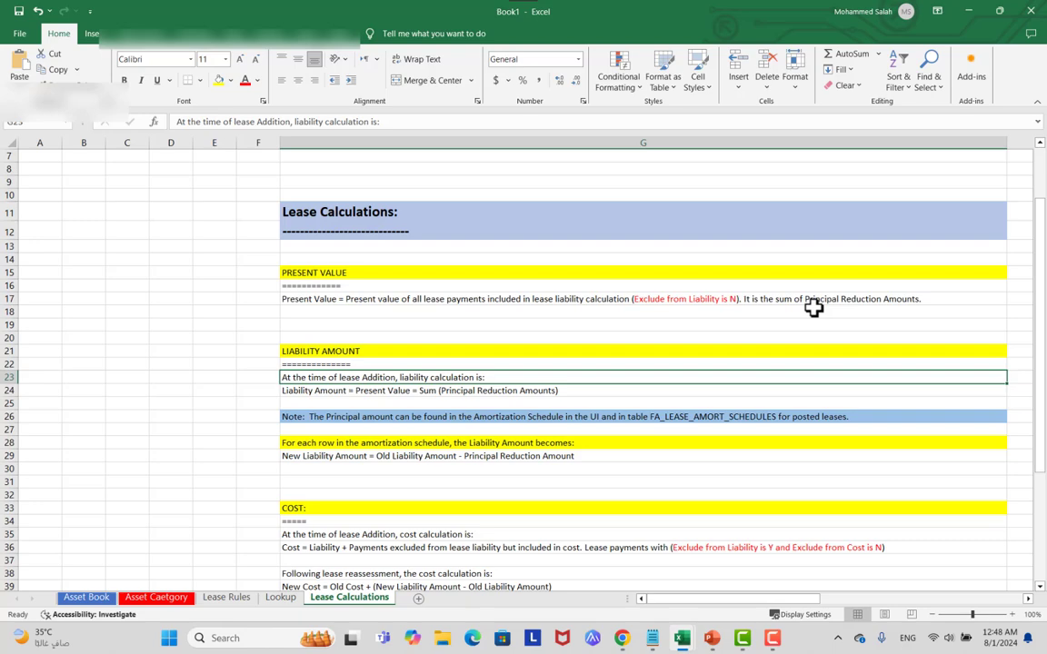
Return to the lease form in Chrome and set the periodic lease payment's amount to 10,000.
{"action": "key", "text": "alt+Tab"}
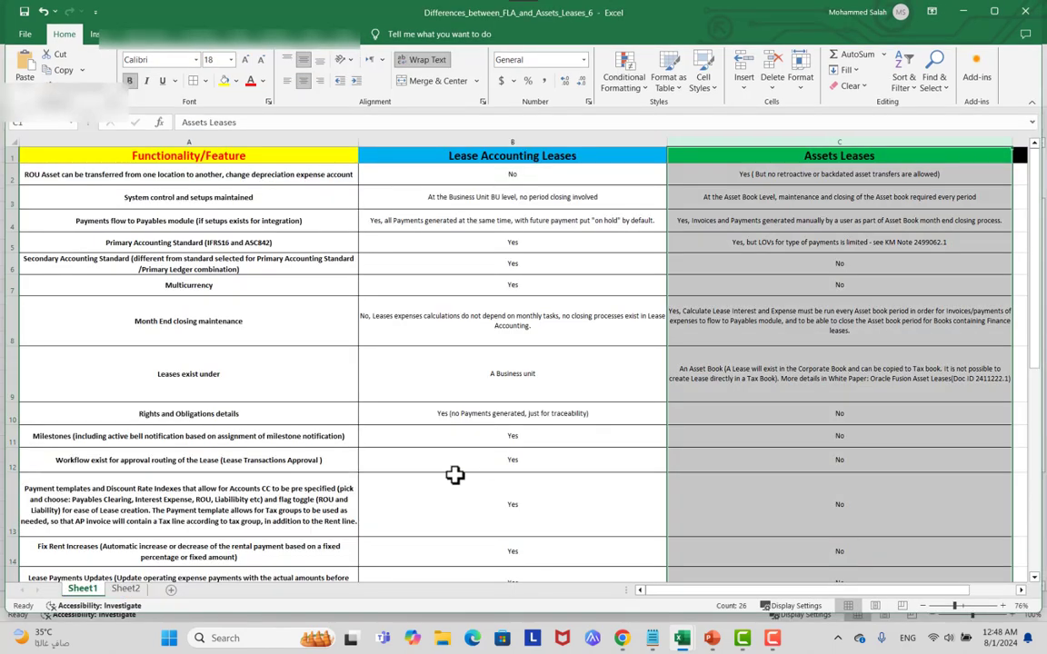
{"action": "key", "text": "alt+Tab"}
{"action": "key", "text": "Tab"}
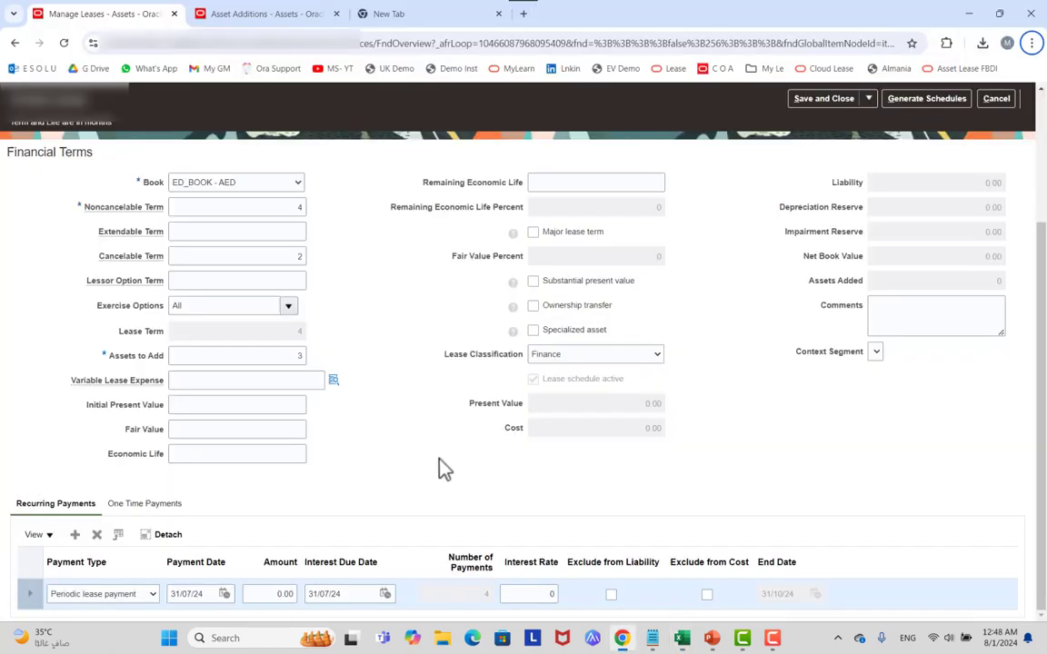
{"action": "left_click", "coordinate": [297, 594]}
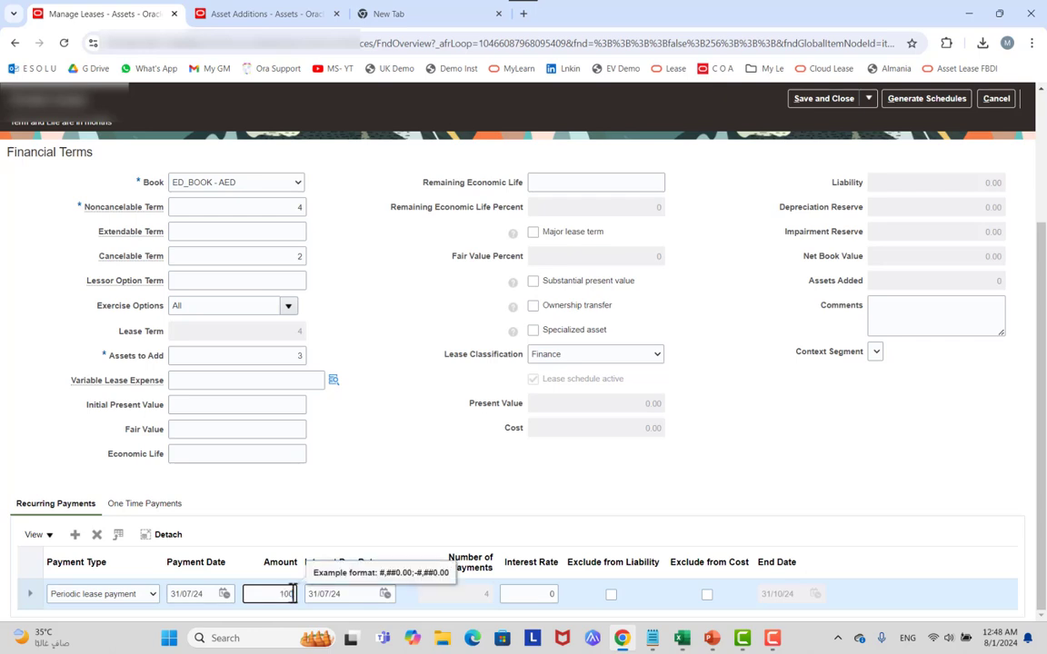
{"action": "left_click", "coordinate": [370, 467]}
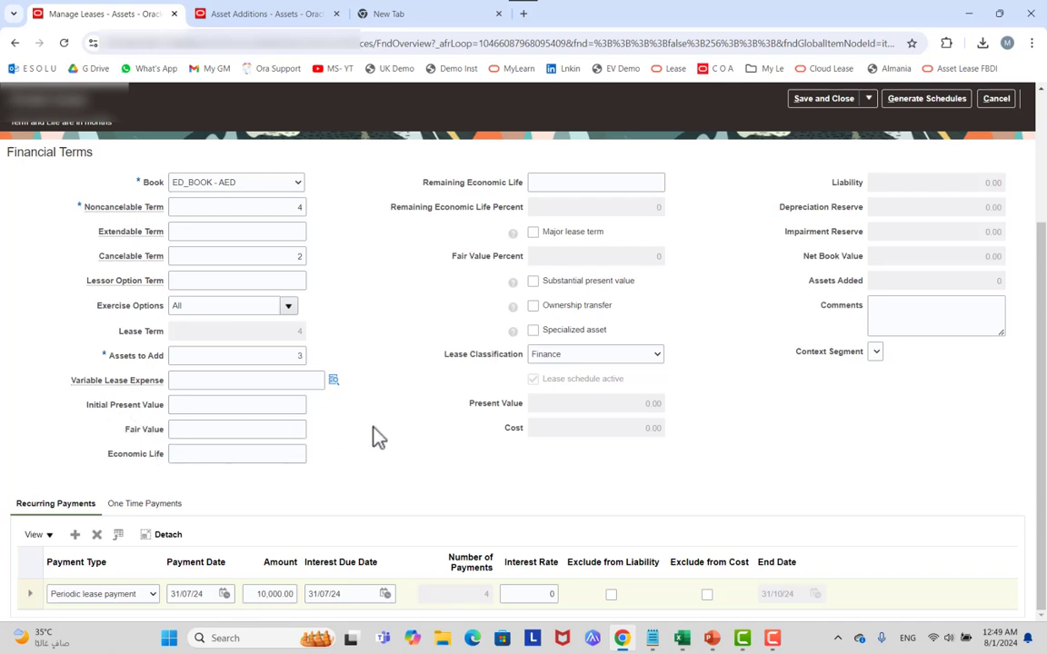
Switch to the Book1 workbook in Excel and read the liability, cost and backdated lease rules on the Lease Calculations sheet.
{"action": "key", "text": "alt+Tab"}
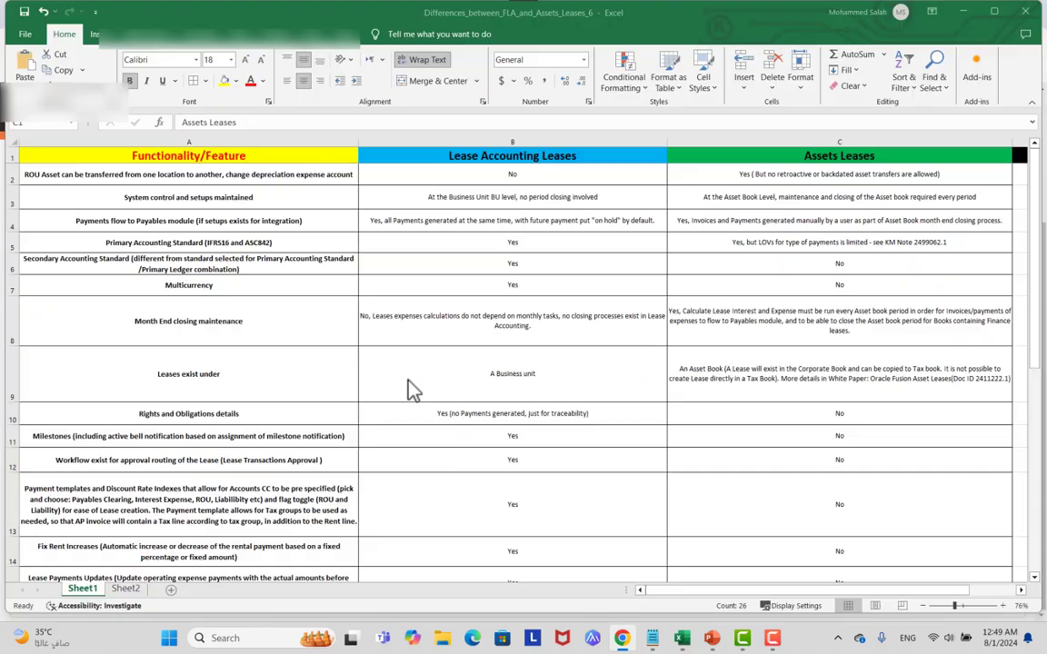
{"action": "key", "text": "alt+Tab+Tab"}
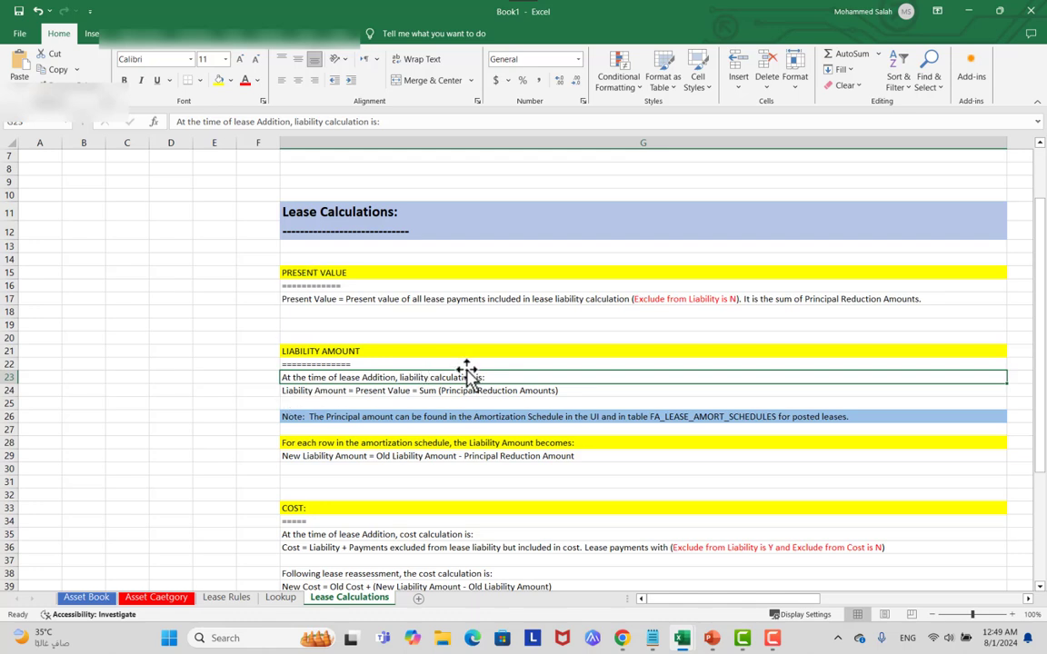
{"action": "scroll", "coordinate": [467, 373], "scroll_direction": "down", "scroll_amount": 1}
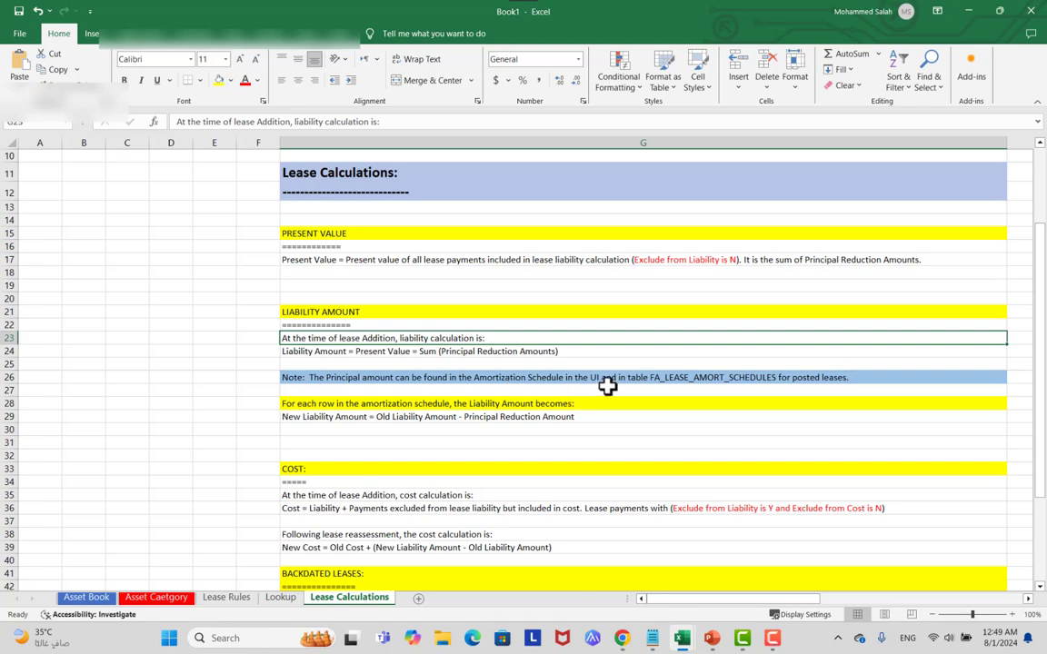
{"action": "key", "text": "alt+Tab"}
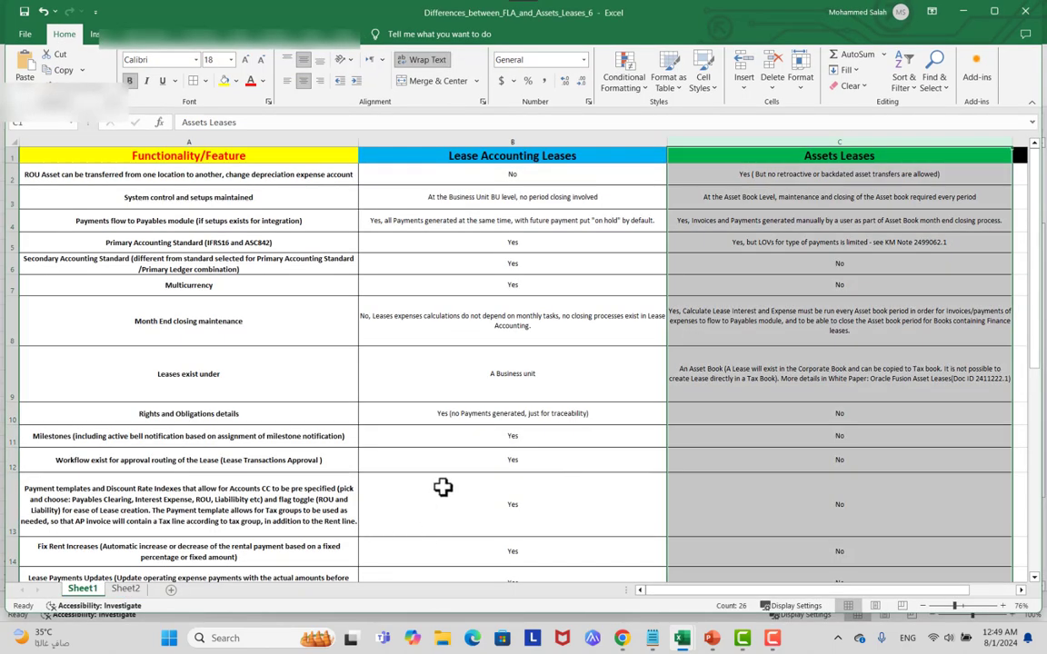
{"action": "key", "text": "alt+Tab"}
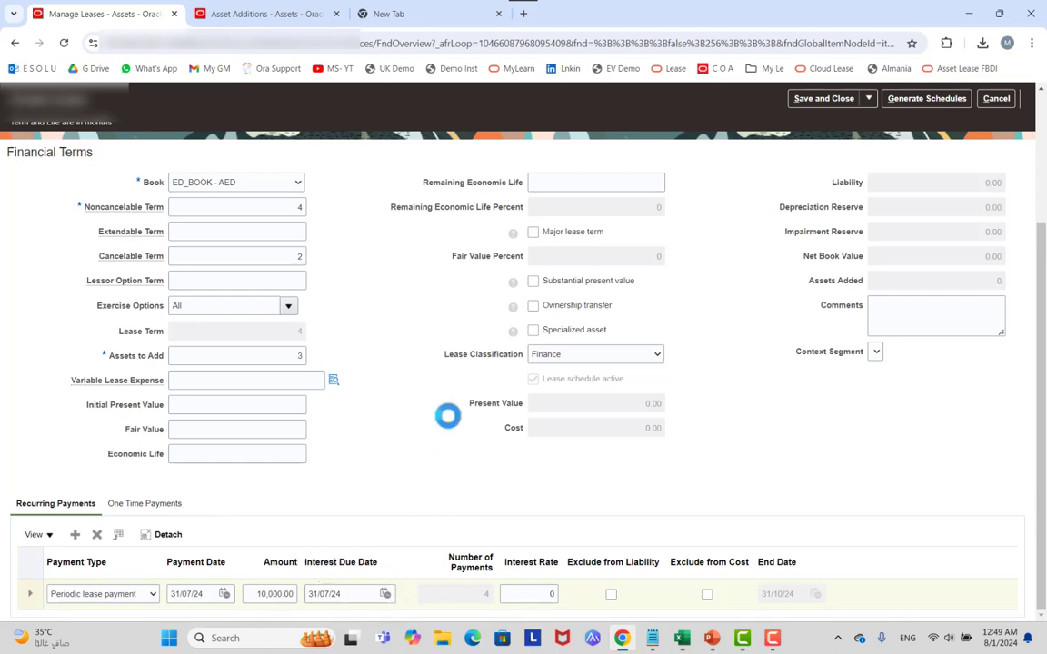
{"action": "key", "text": "alt+Tab"}
{"action": "key", "text": "alt+Tab"}
{"action": "key", "text": "Tab"}
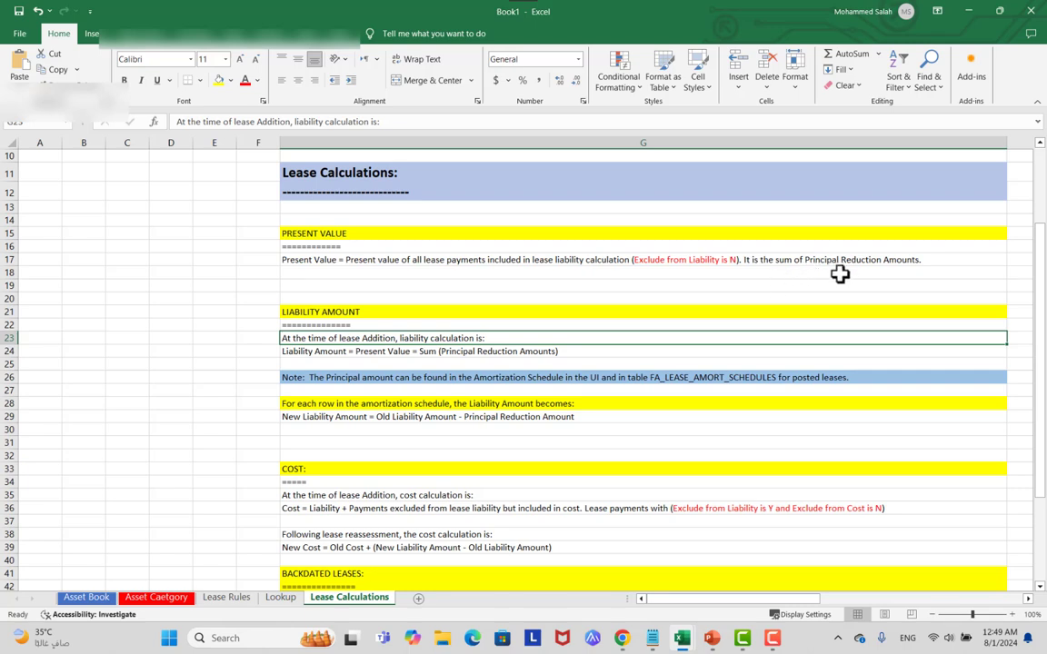
{"action": "scroll", "coordinate": [643, 410], "scroll_direction": "down", "scroll_amount": 1}
{"action": "scroll", "coordinate": [644, 410], "scroll_direction": "down", "scroll_amount": 1}
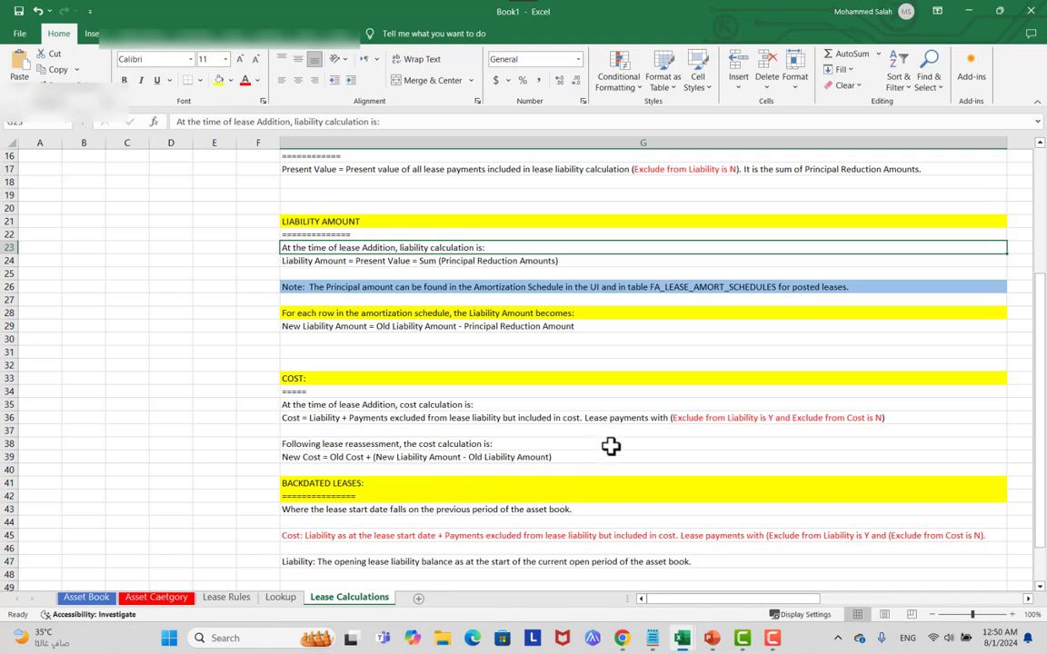
{"action": "scroll", "coordinate": [610, 446], "scroll_direction": "down", "scroll_amount": 2}
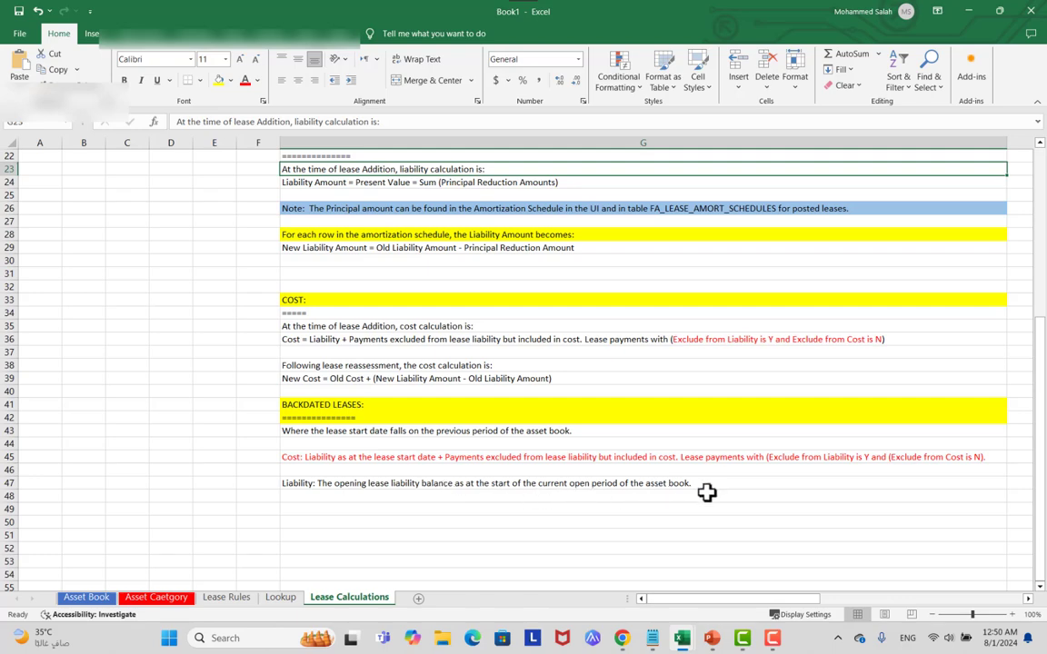
Switch to the lease form in Chrome, exclude the periodic lease payment from liability and cost, and check the one-time payments.
{"action": "key", "text": "alt+Tab"}
{"action": "key", "text": "alt+Tab"}
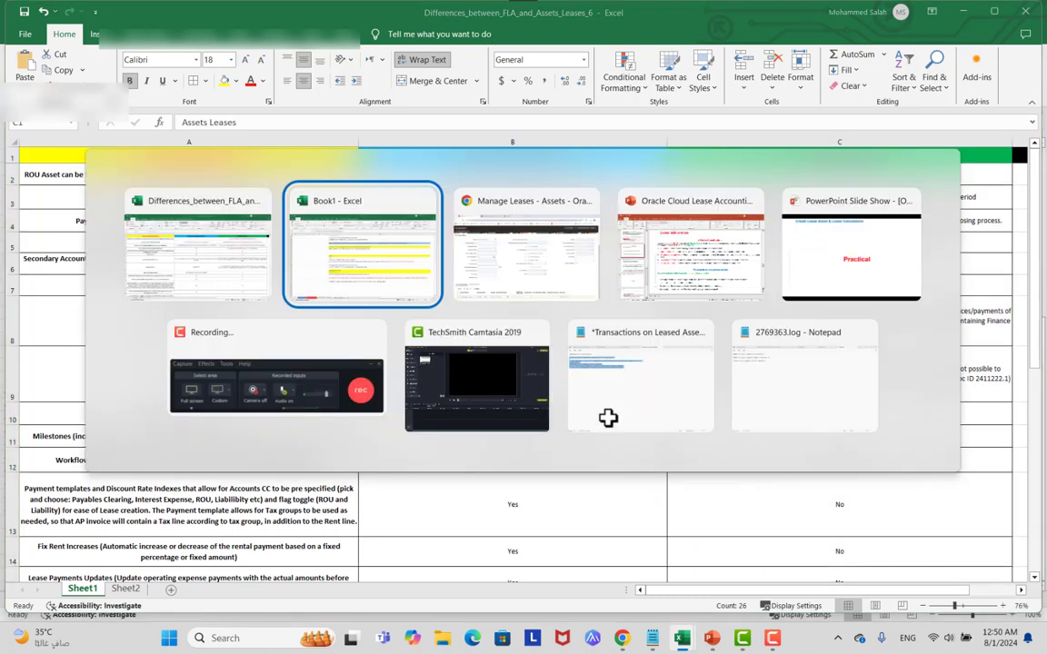
{"action": "key", "text": "alt+Tab"}
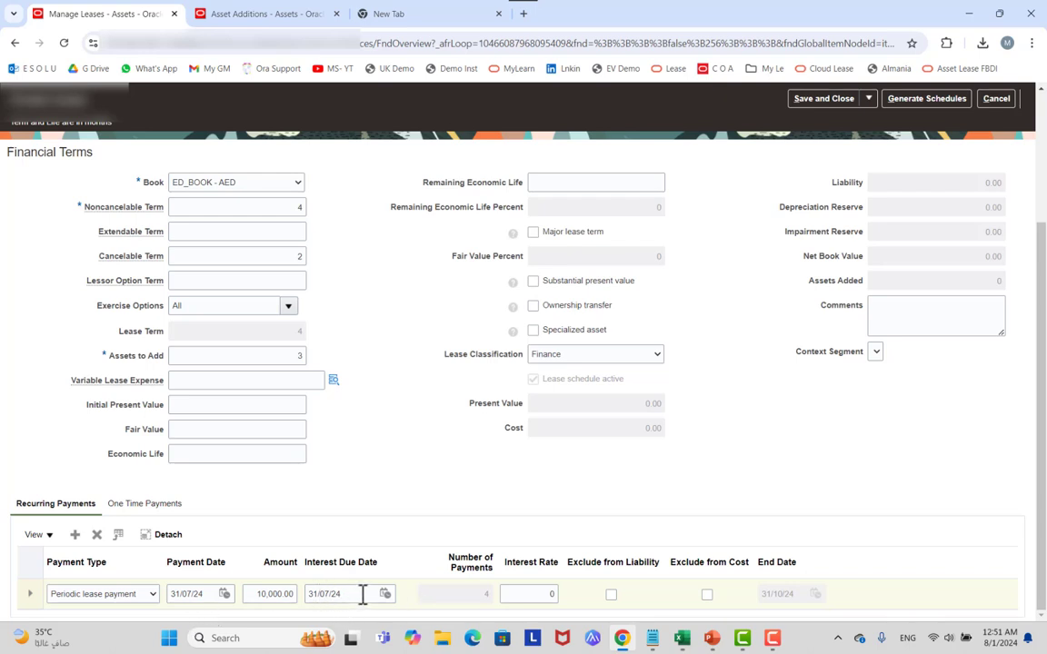
{"action": "left_click", "coordinate": [551, 595]}
{"action": "left_click", "coordinate": [610, 594]}
{"action": "left_click", "coordinate": [707, 595]}
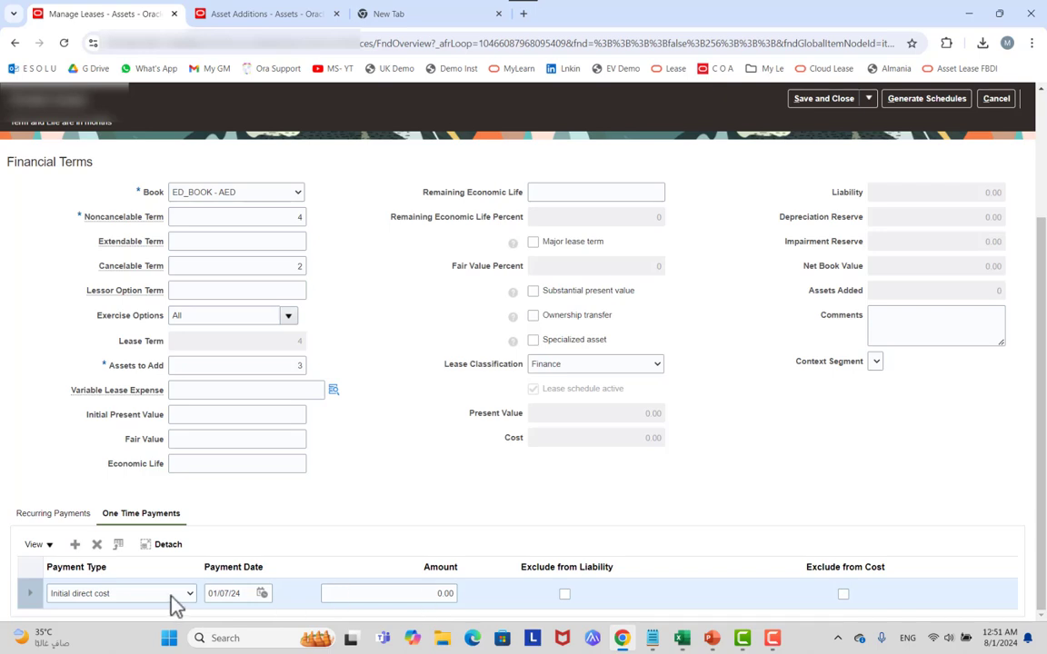
{"action": "left_click", "coordinate": [58, 514]}
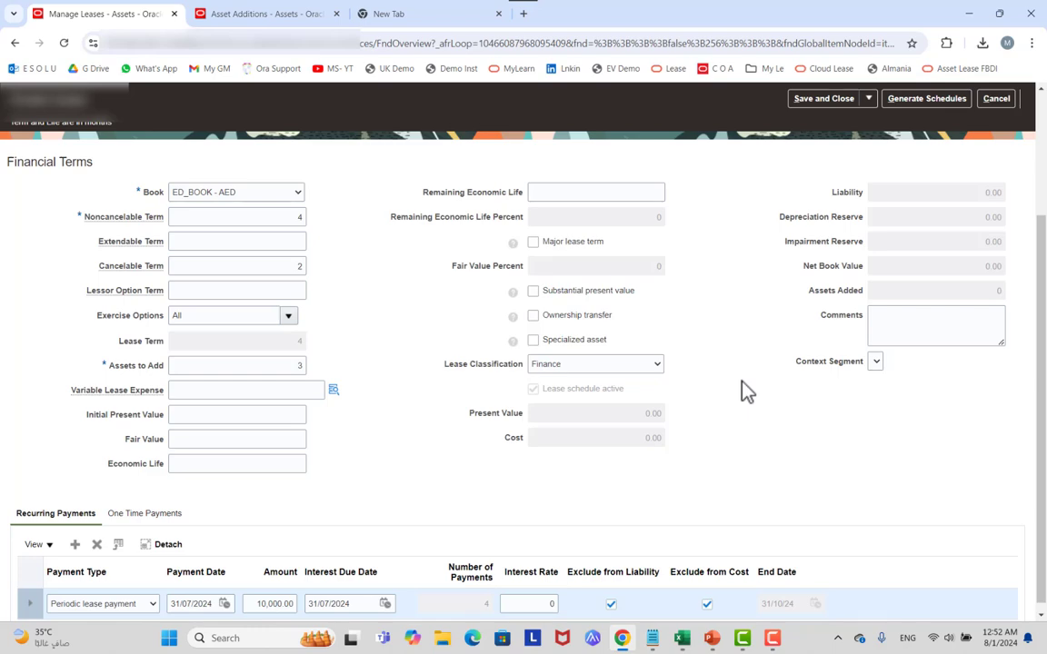
Save the YT1 Lease and show the pending transactions for ED_BOOK.
{"action": "scroll", "coordinate": [745, 391], "scroll_direction": "up", "scroll_amount": 1}
{"action": "scroll", "coordinate": [745, 391], "scroll_direction": "down", "scroll_amount": 1}
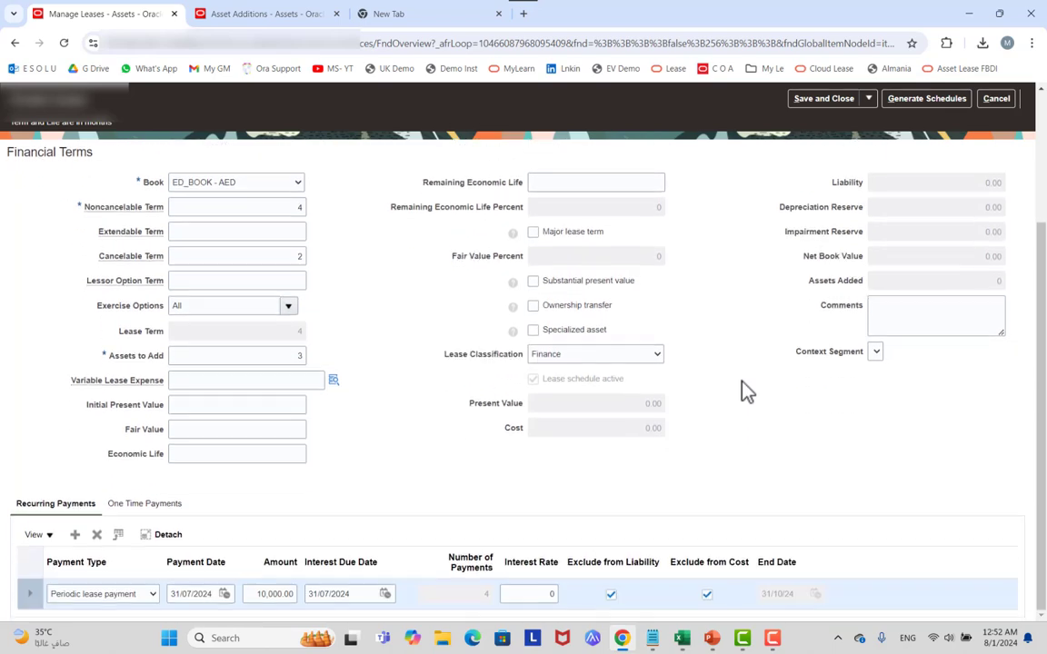
{"action": "scroll", "coordinate": [745, 390], "scroll_direction": "up", "scroll_amount": 3}
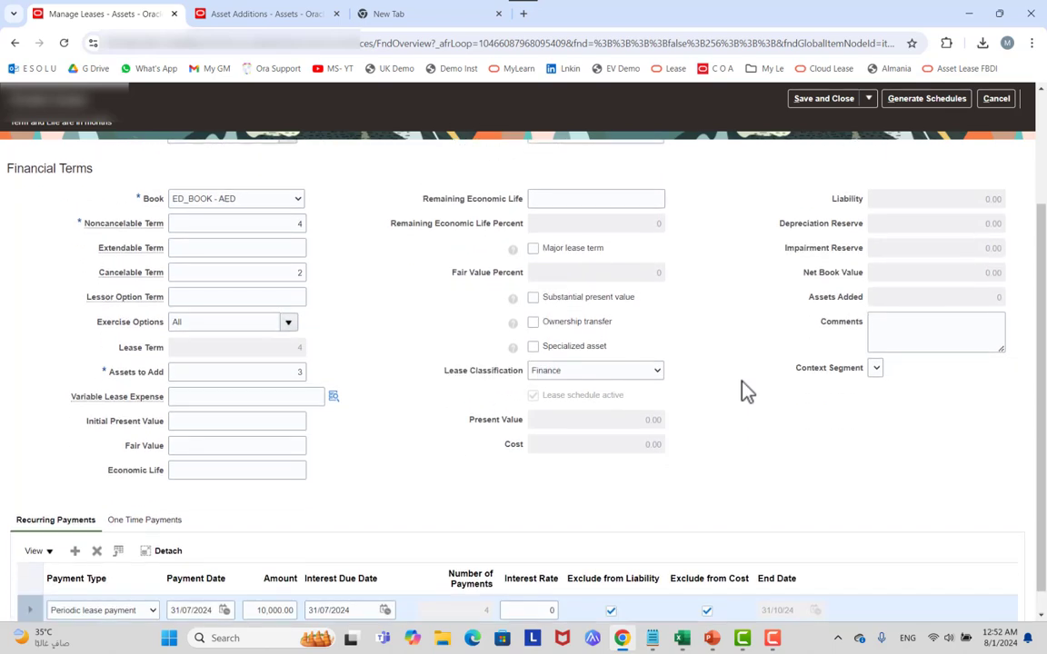
{"action": "left_click", "coordinate": [868, 139]}
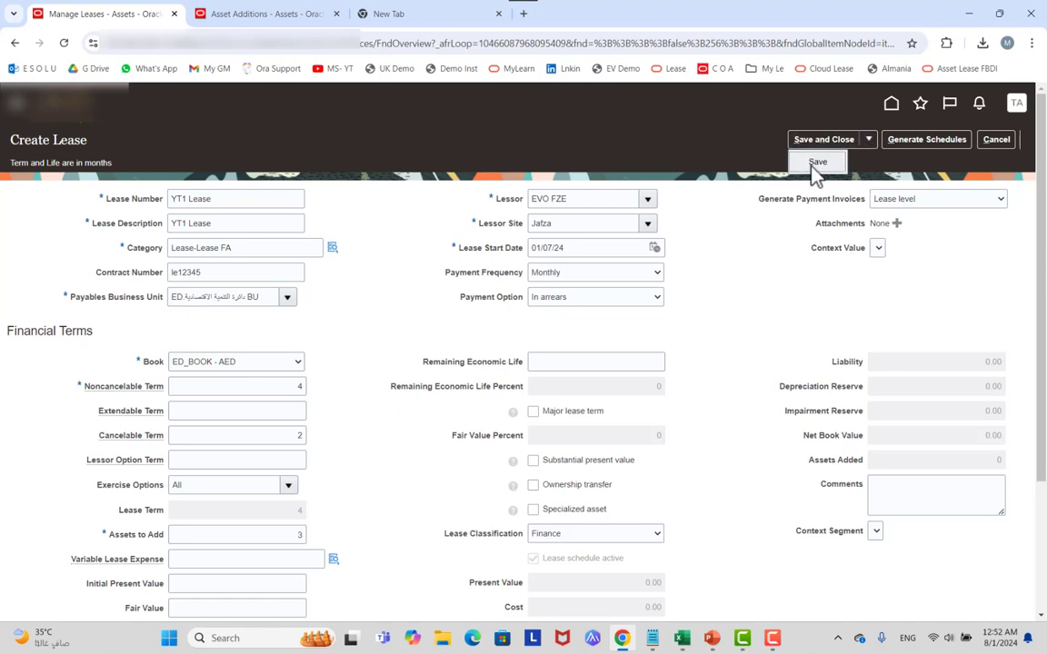
{"action": "left_click", "coordinate": [817, 162]}
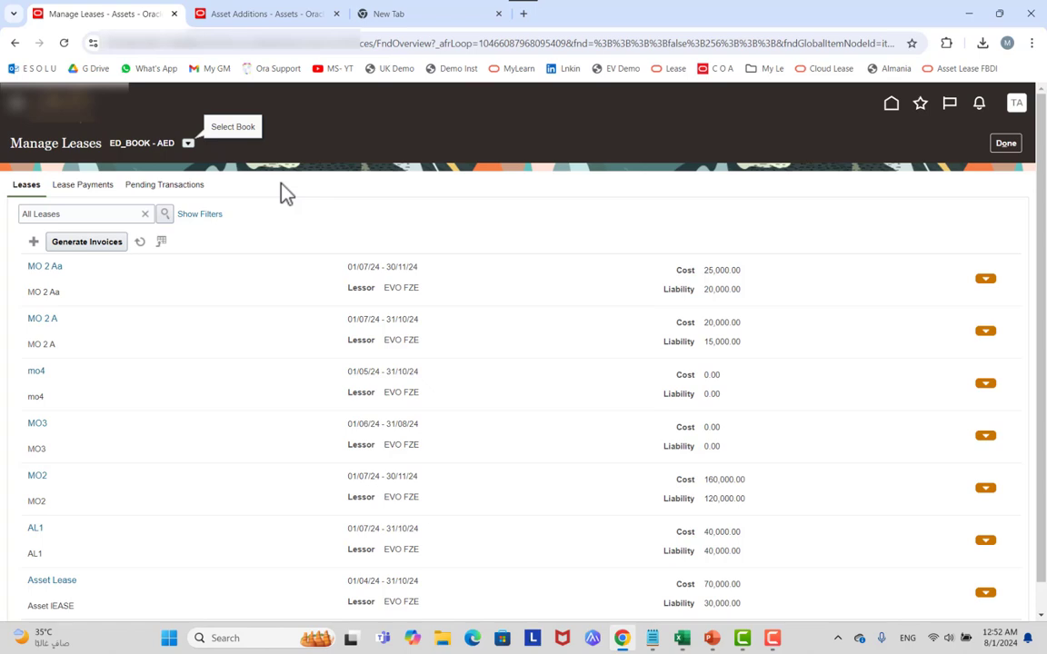
{"action": "left_click", "coordinate": [169, 186]}
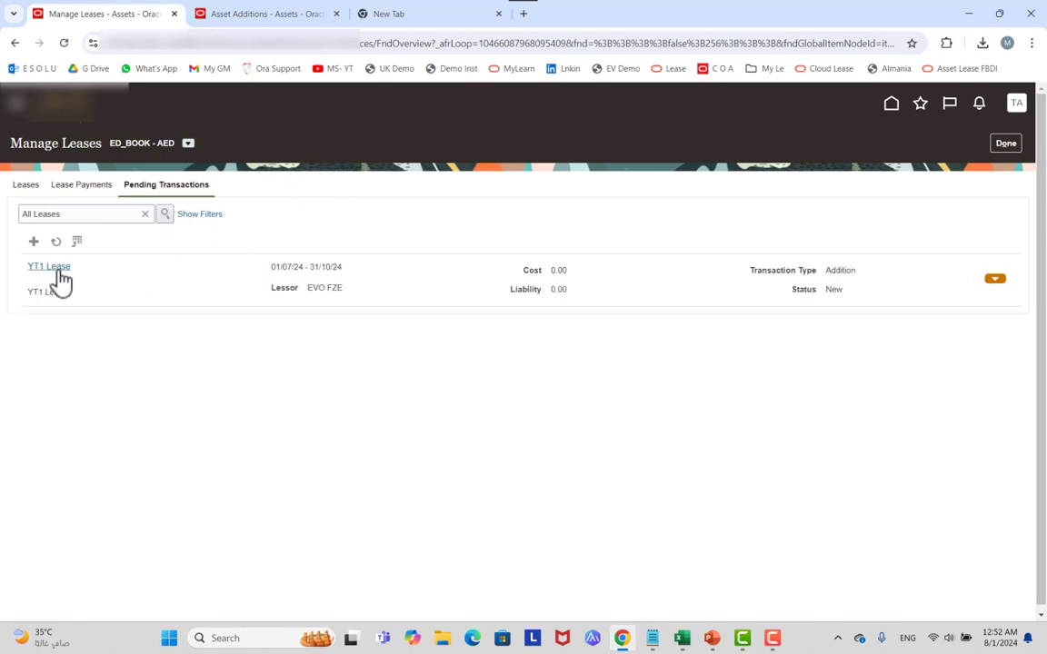
Open the pending YT1 Lease, review its financial terms and recurring payment, and generate its schedules.
{"action": "left_click", "coordinate": [58, 270]}
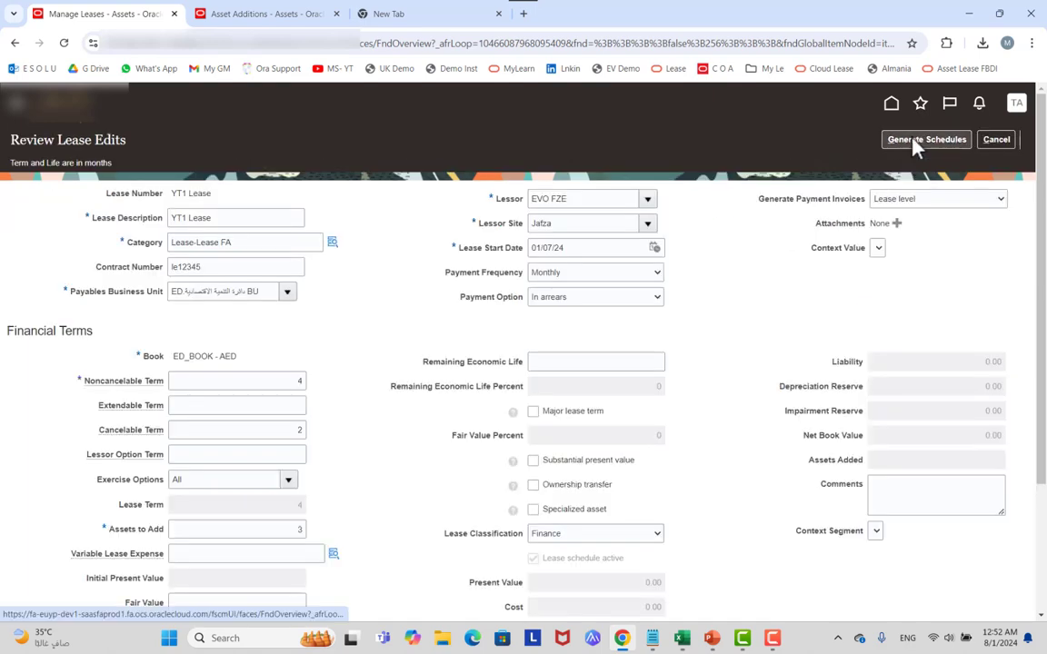
{"action": "left_click", "coordinate": [915, 146]}
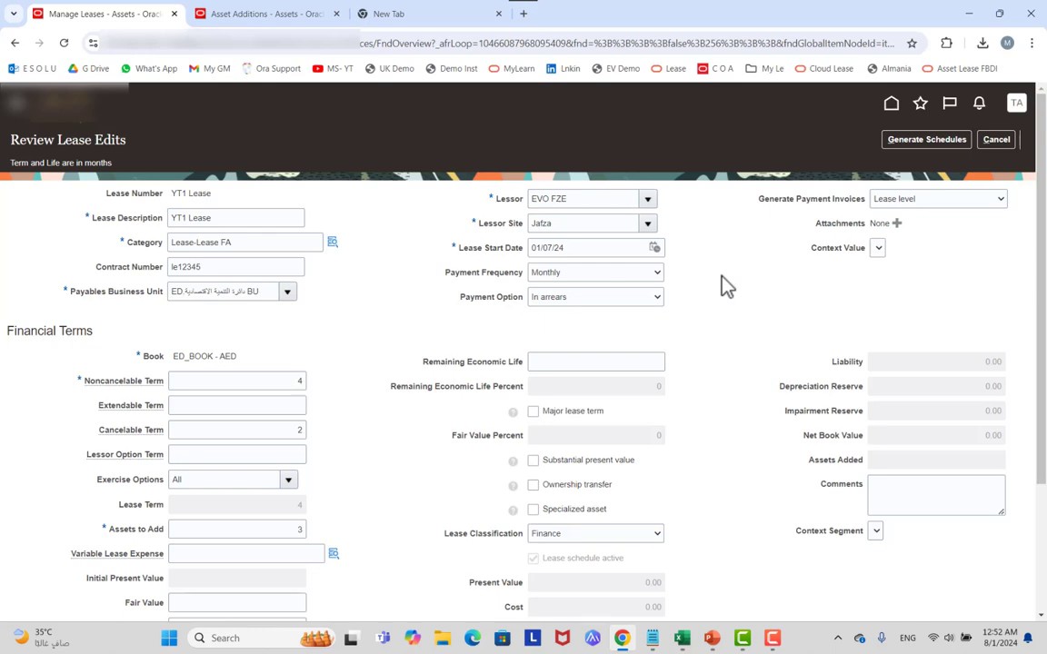
{"action": "scroll", "coordinate": [730, 300], "scroll_direction": "down", "scroll_amount": 1}
{"action": "scroll", "coordinate": [731, 315], "scroll_direction": "down", "scroll_amount": 2}
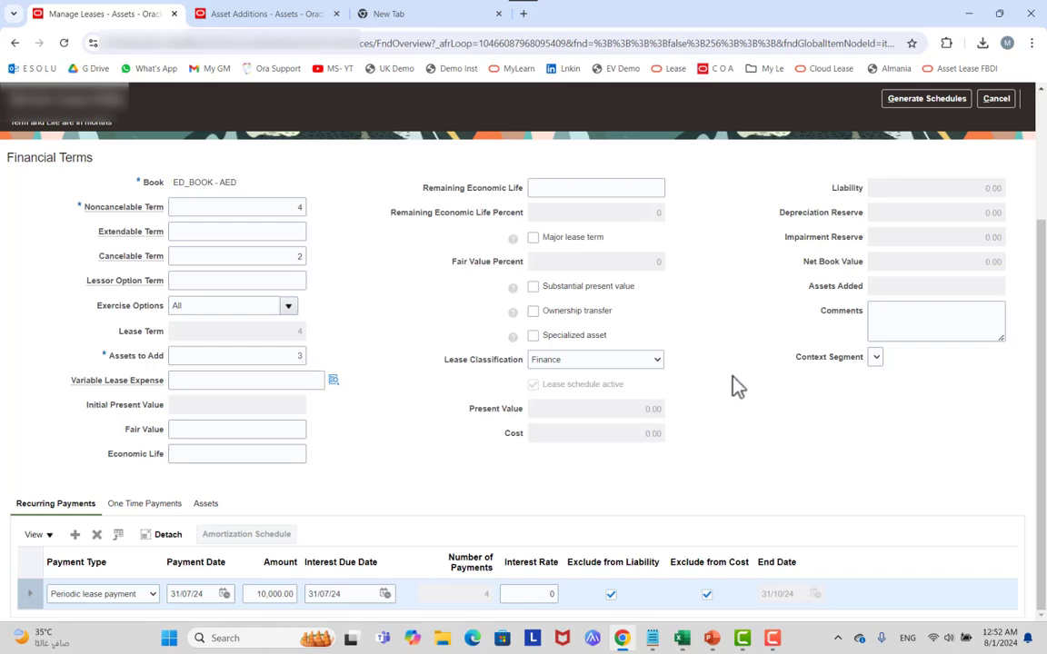
{"action": "scroll", "coordinate": [731, 386], "scroll_direction": "up", "scroll_amount": 3}
{"action": "left_click", "coordinate": [925, 139]}
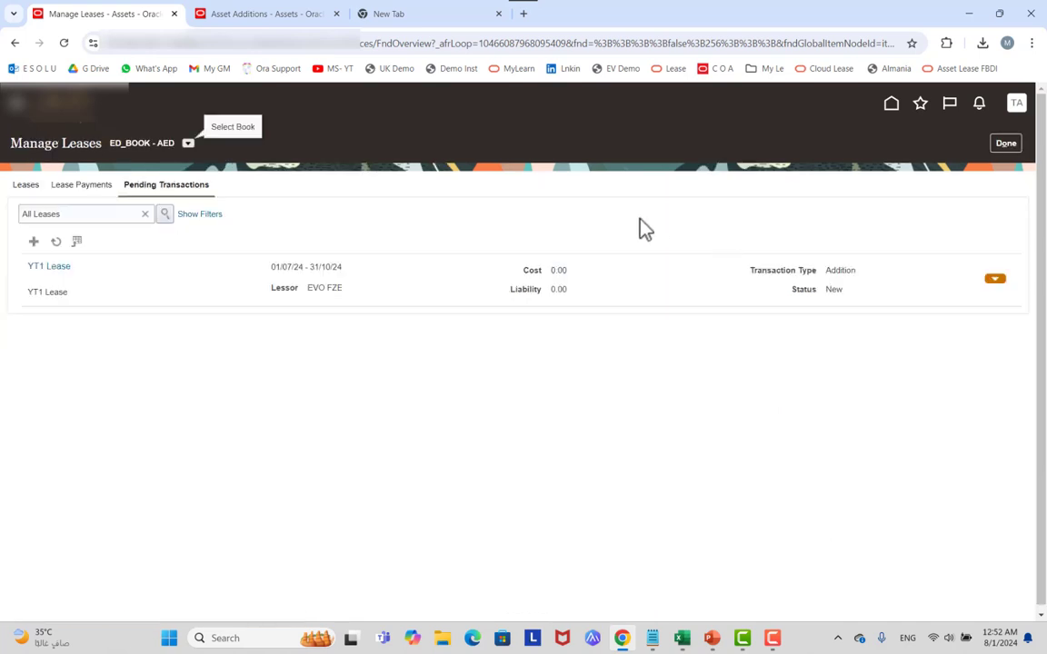
In the other browser tab, open the scheduled processes and refresh the list to check the Generate Lease Schedules run.
{"action": "left_click", "coordinate": [257, 15]}
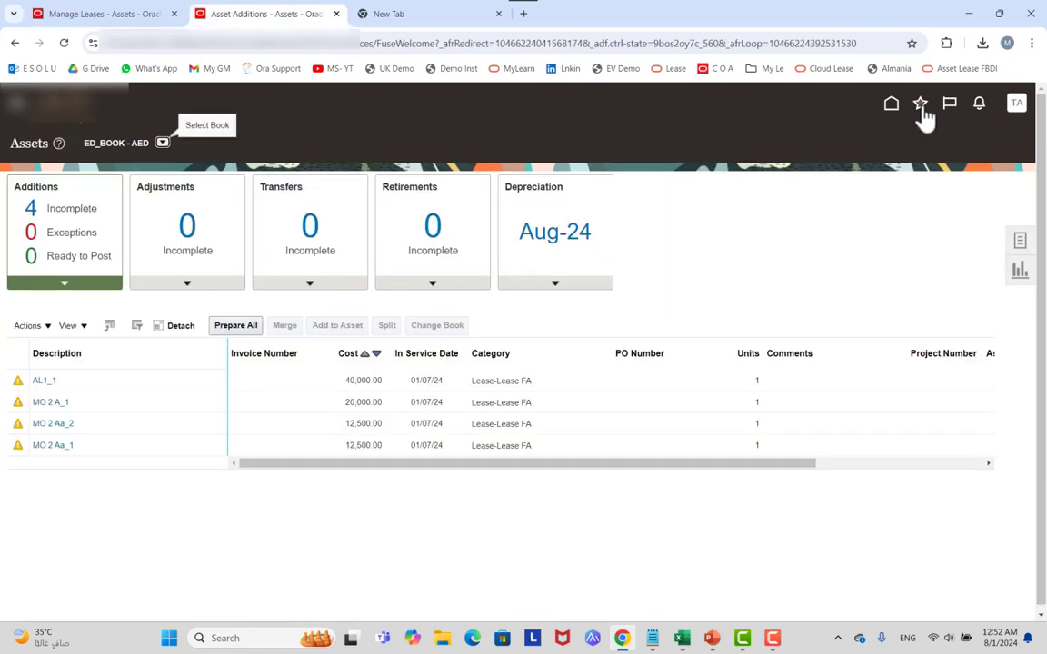
{"action": "left_click", "coordinate": [920, 103]}
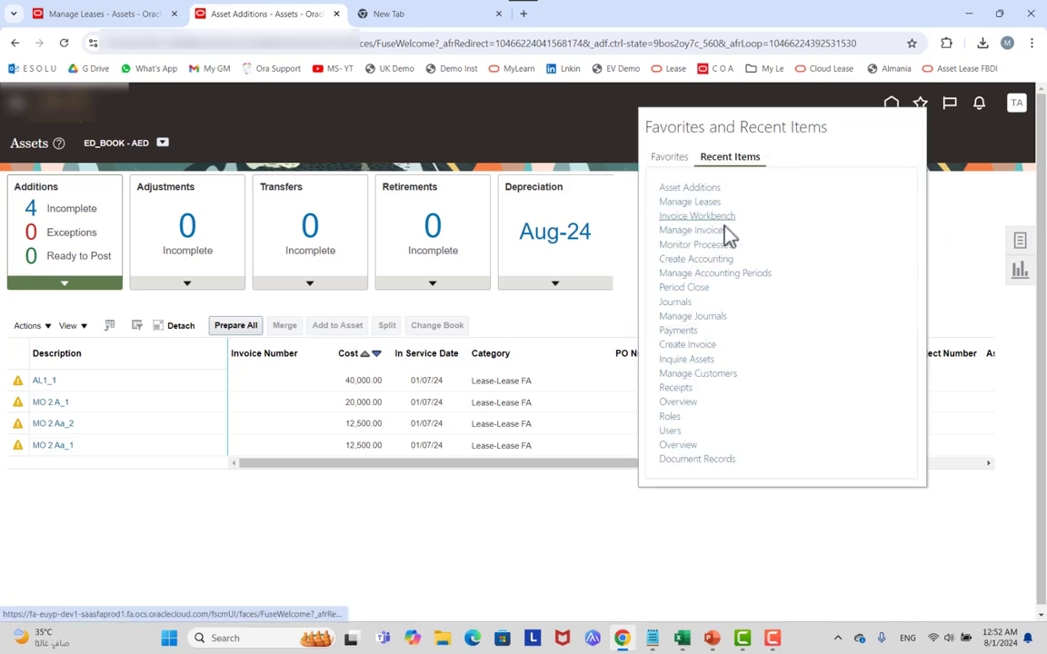
{"action": "left_click", "coordinate": [718, 260]}
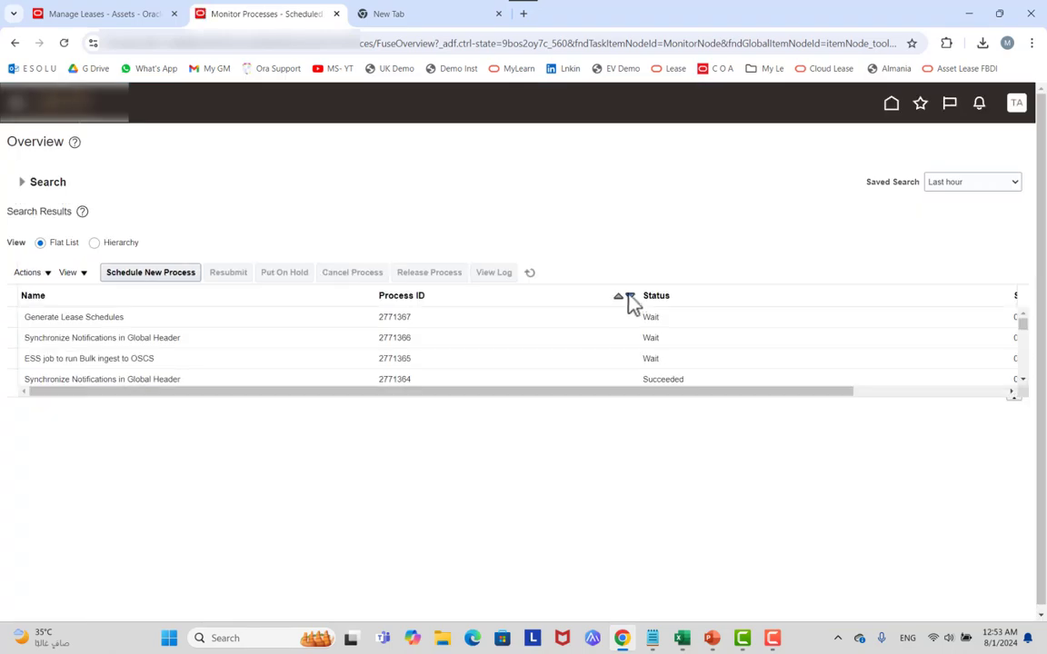
{"action": "left_click", "coordinate": [532, 275]}
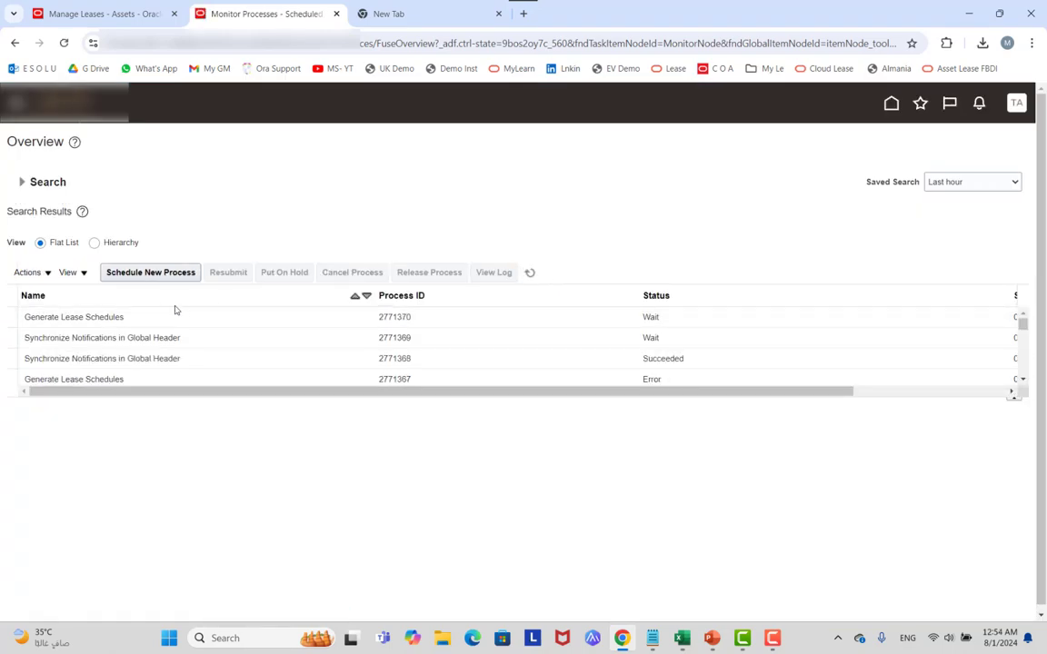
{"action": "left_click", "coordinate": [530, 274]}
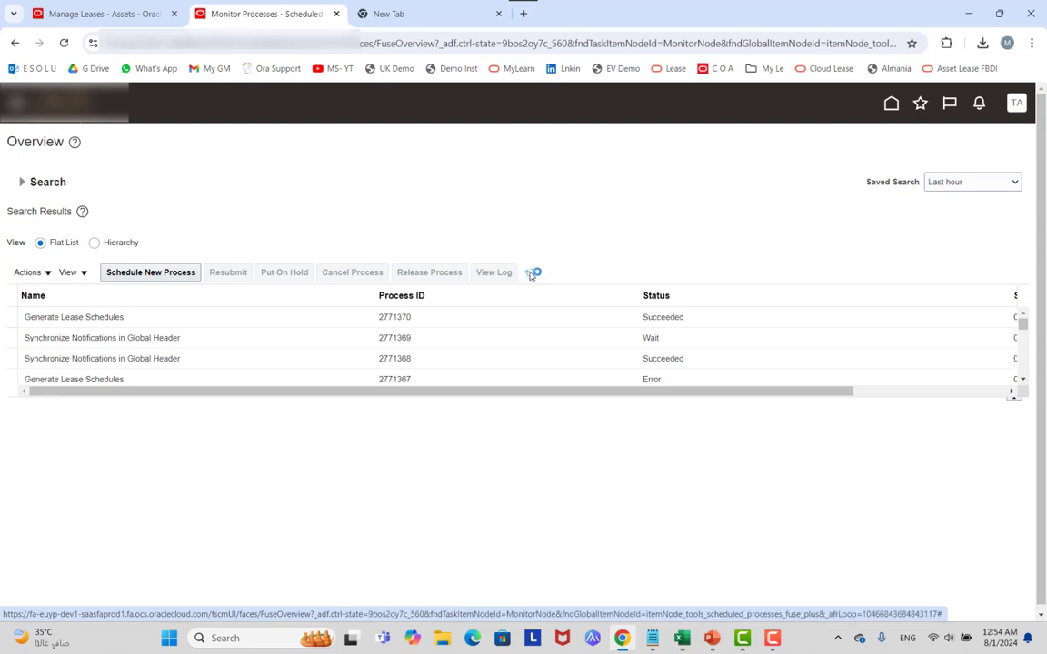
{"action": "left_click", "coordinate": [531, 274]}
Return to the leases tab, reload the pending transactions for ED_BOOK, and post the YT1 Lease.
{"action": "left_click", "coordinate": [127, 15]}
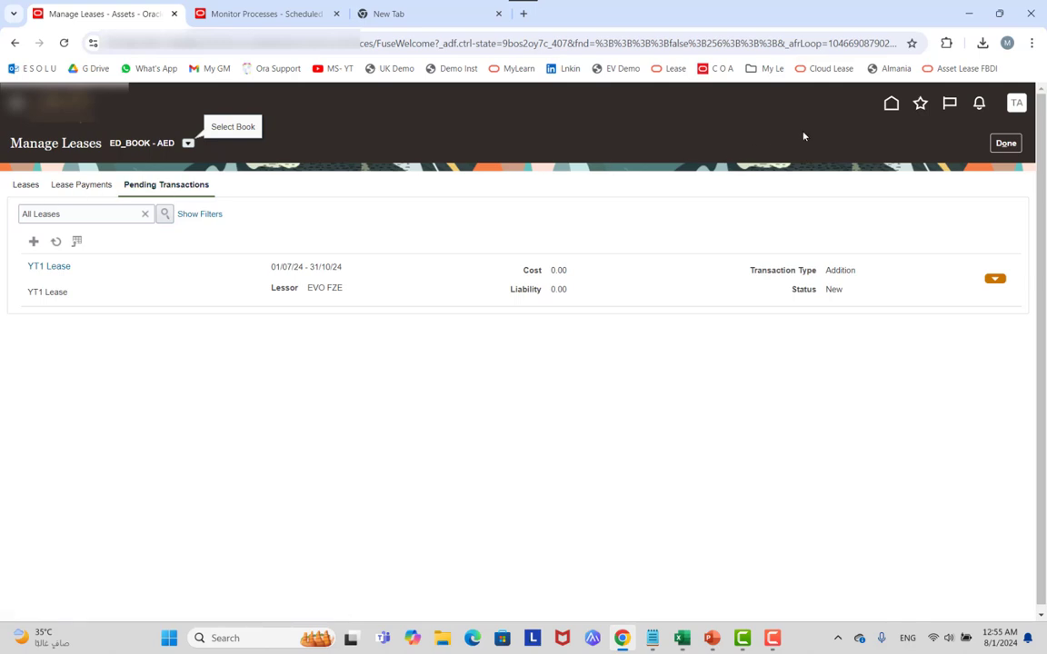
{"action": "left_click", "coordinate": [1005, 144]}
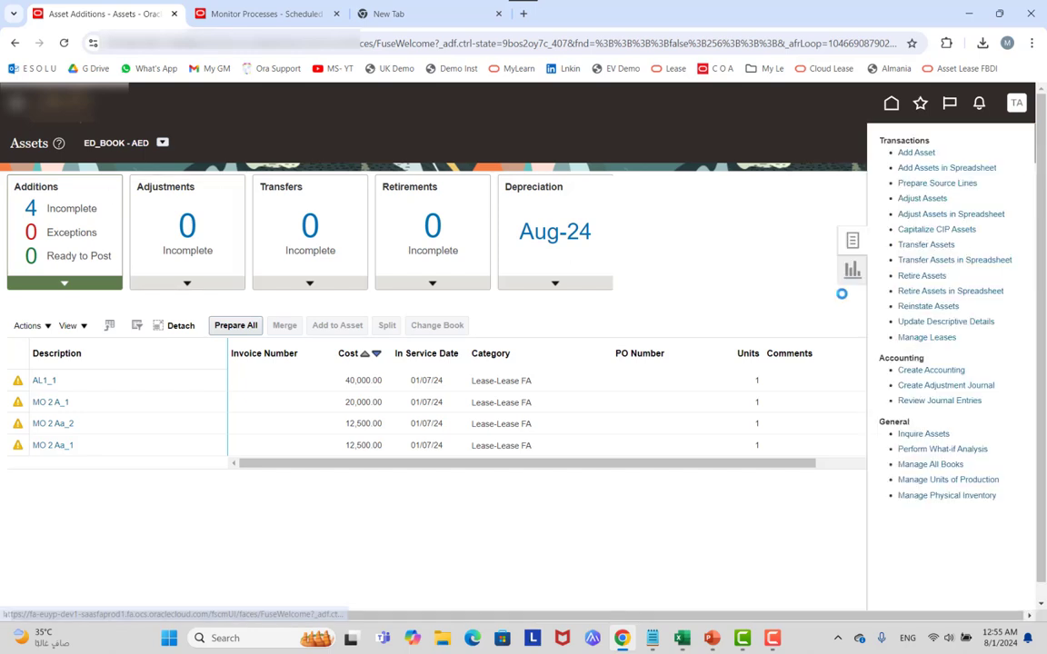
{"action": "left_click", "coordinate": [926, 338]}
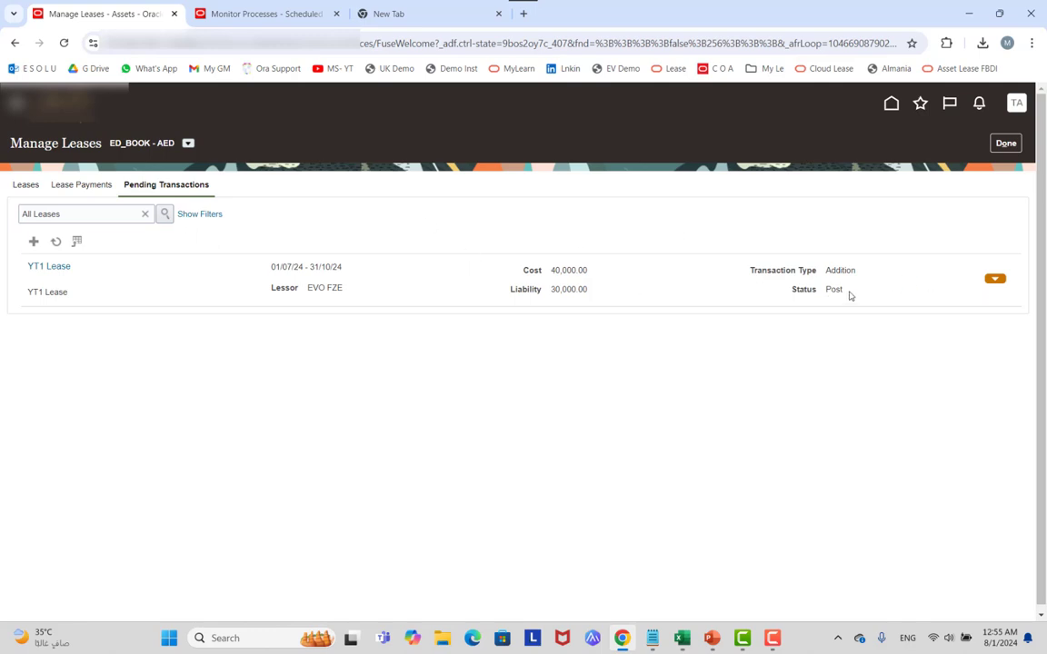
{"action": "left_click", "coordinate": [58, 270]}
{"action": "left_click", "coordinate": [954, 139]}
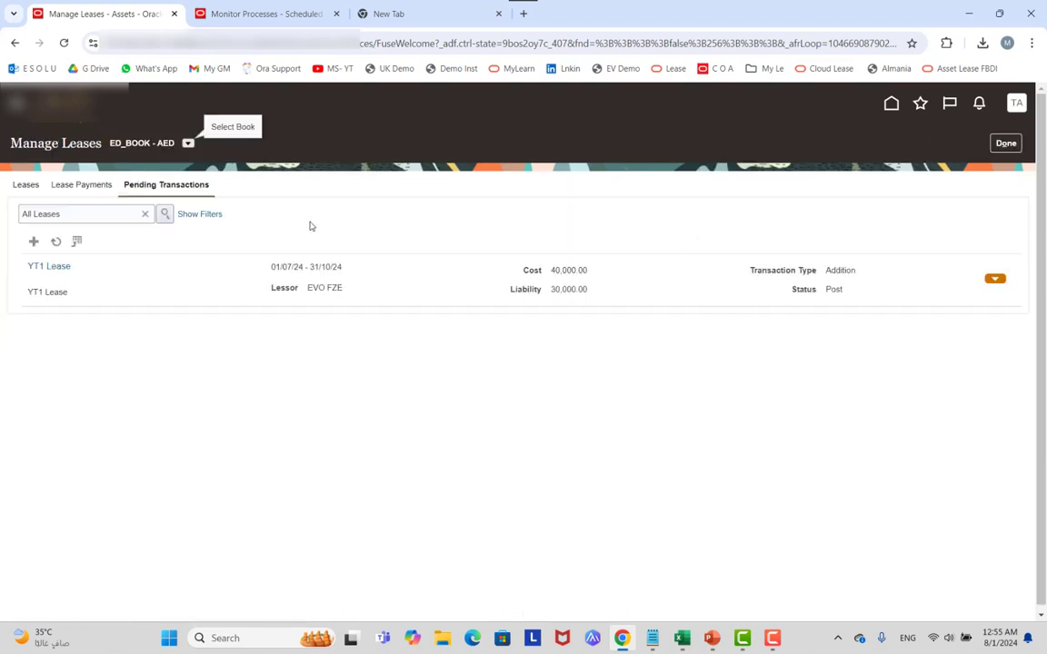
Check the scheduled processes again, and review the adjustments, transfers and additions on the Assets page.
{"action": "left_click", "coordinate": [284, 14]}
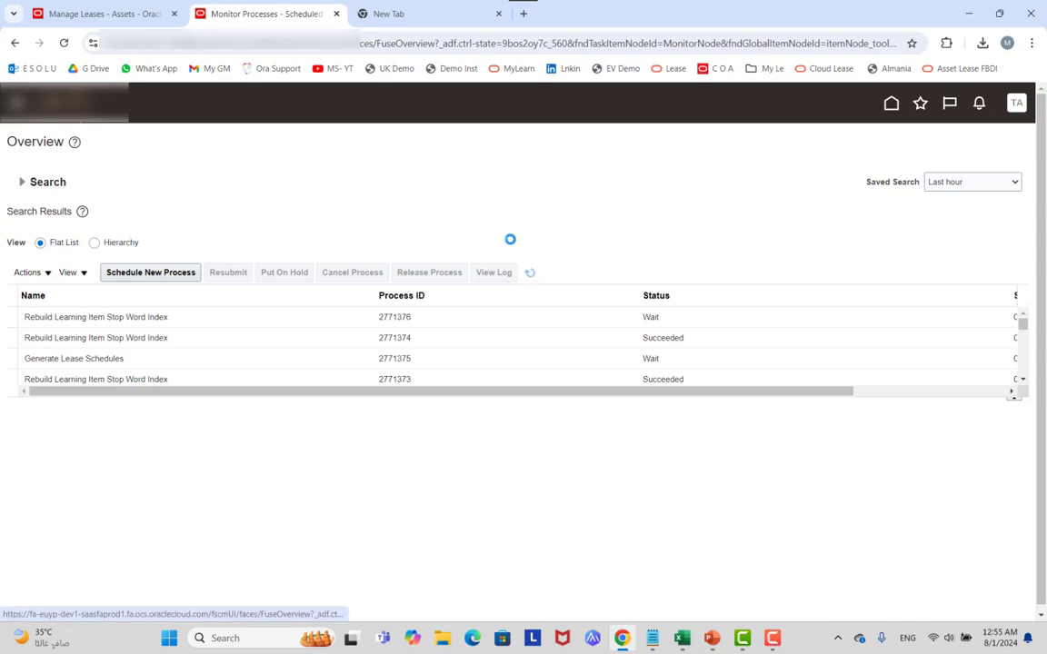
{"action": "left_click", "coordinate": [100, 13]}
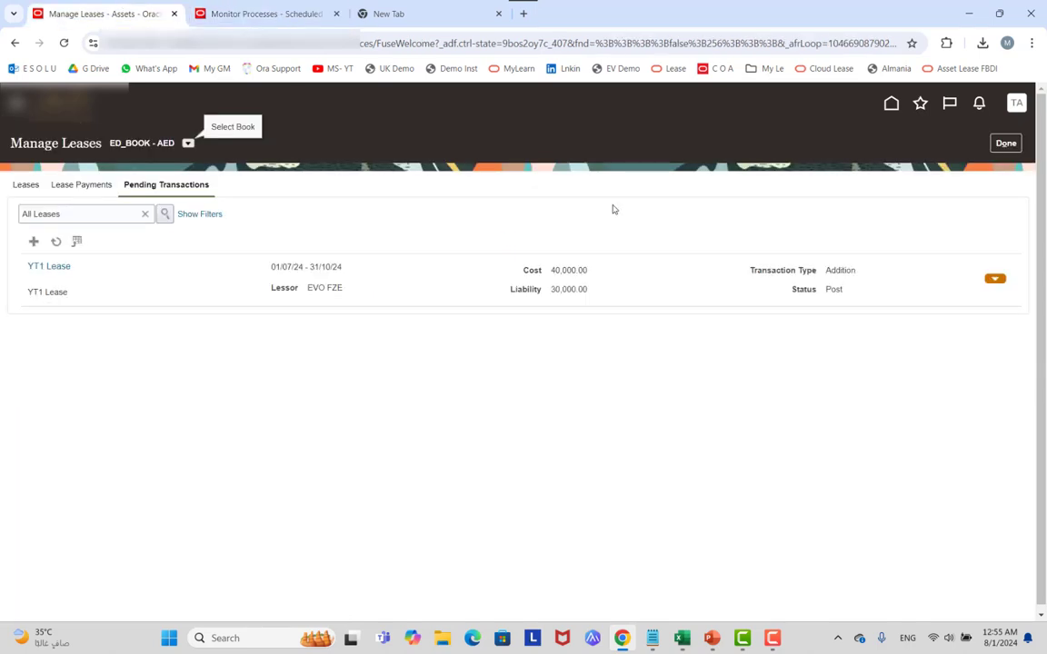
{"action": "left_click", "coordinate": [1004, 143]}
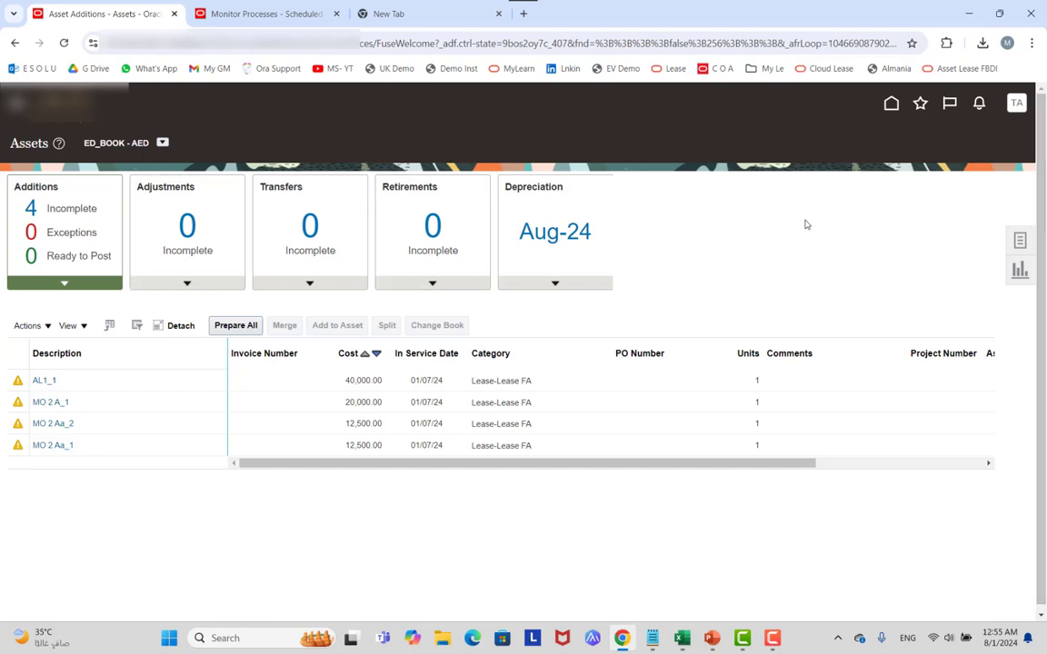
{"action": "left_click", "coordinate": [187, 287]}
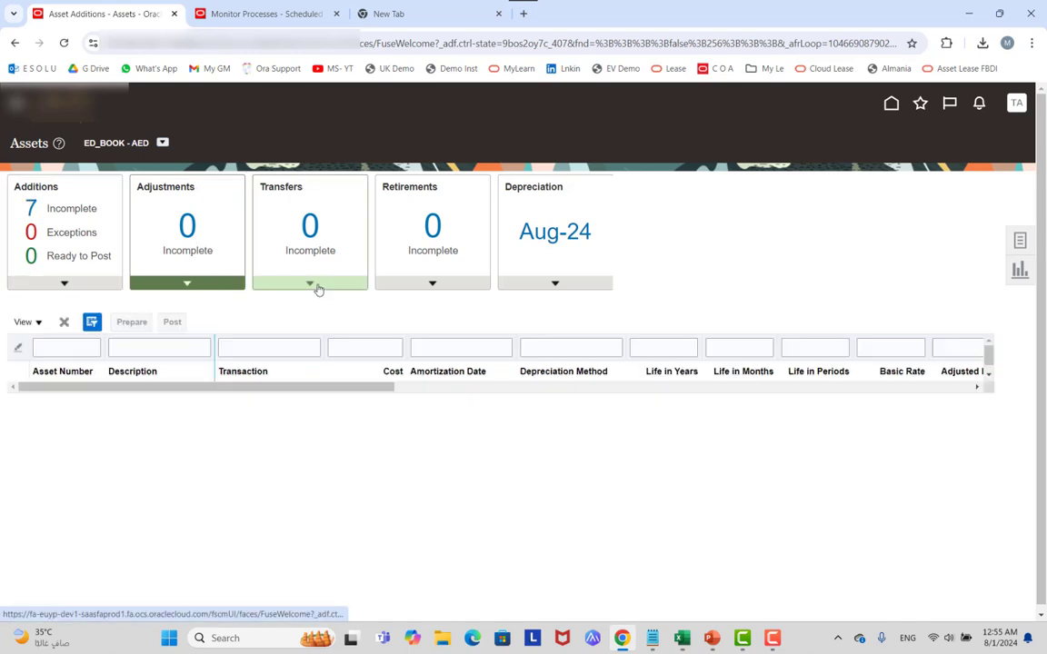
{"action": "left_click", "coordinate": [318, 289]}
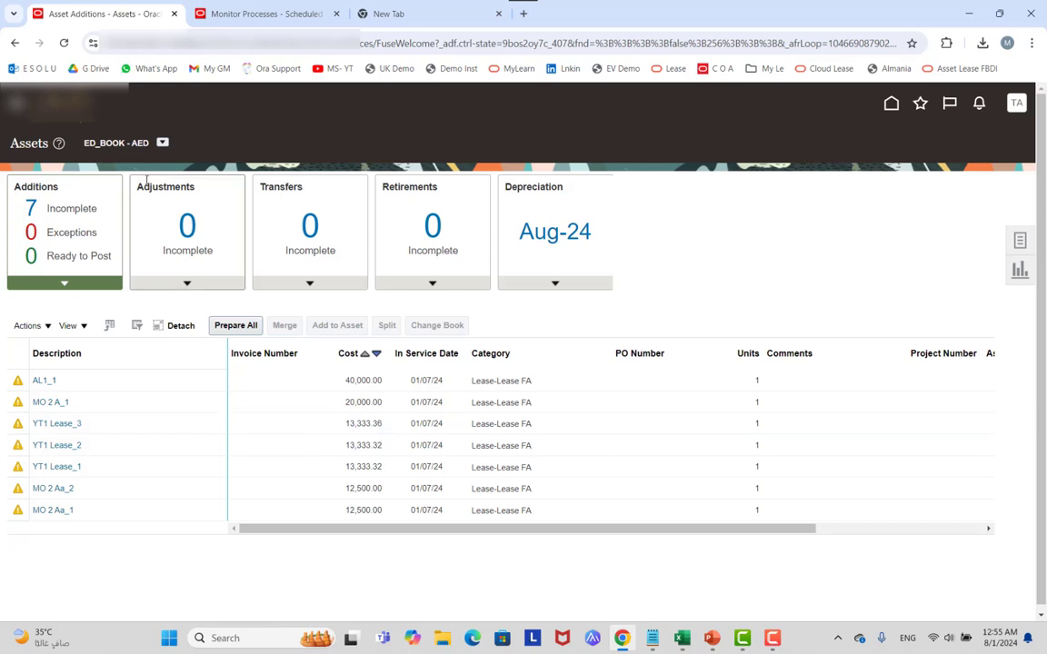
Reopen Manage Leases, view the YT1 Lease in the leases list, and review its financial terms and recurring payments.
{"action": "left_click", "coordinate": [1019, 241]}
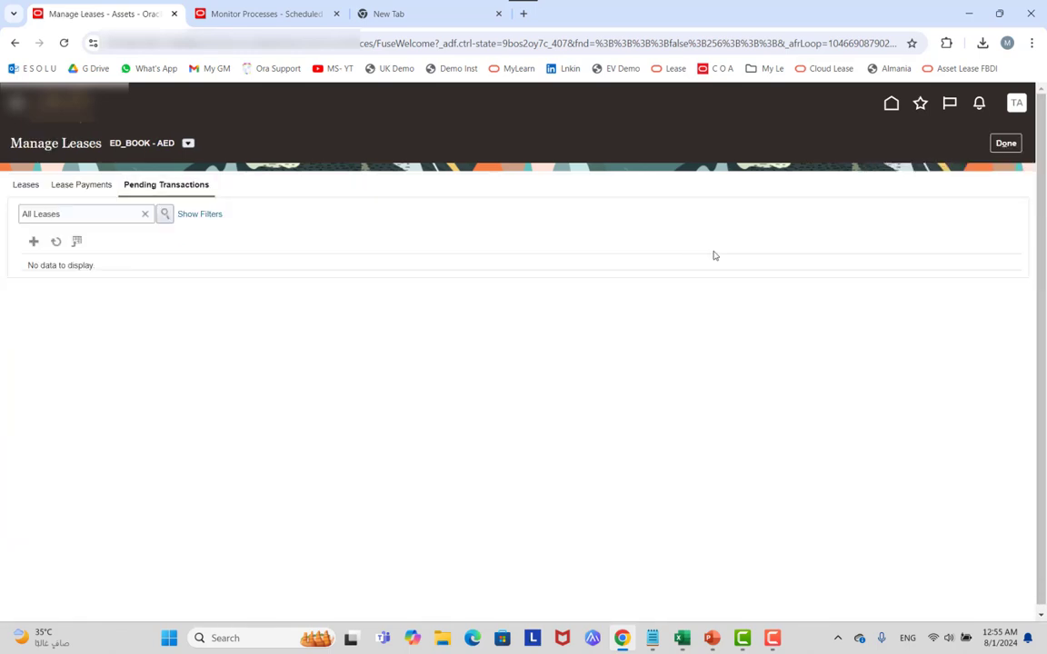
{"action": "left_click", "coordinate": [23, 185]}
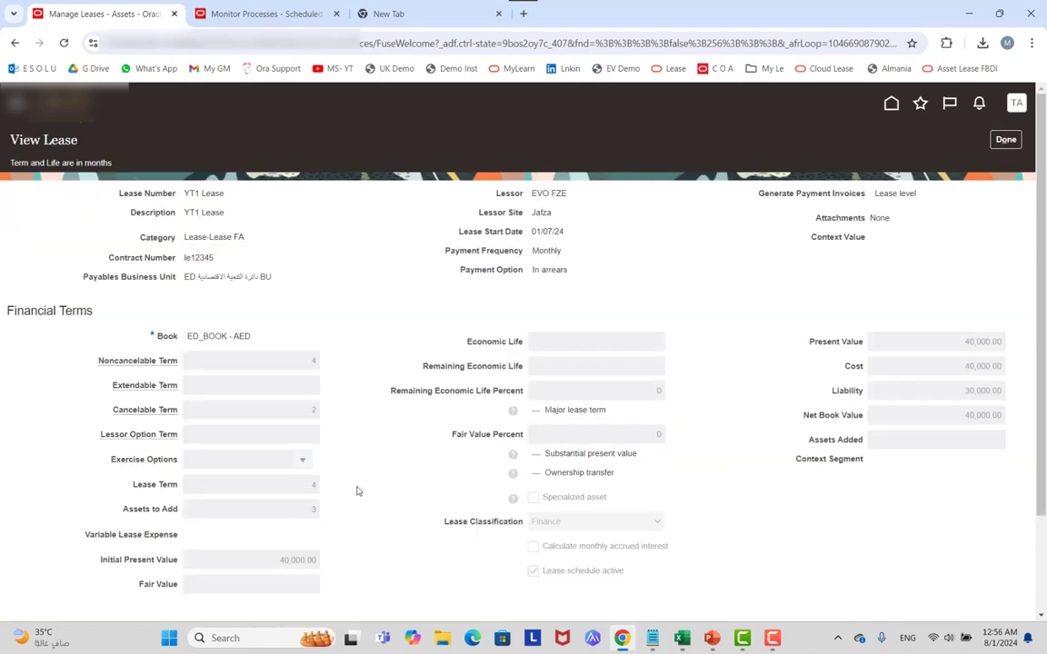
{"action": "scroll", "coordinate": [280, 556], "scroll_direction": "down", "scroll_amount": 2}
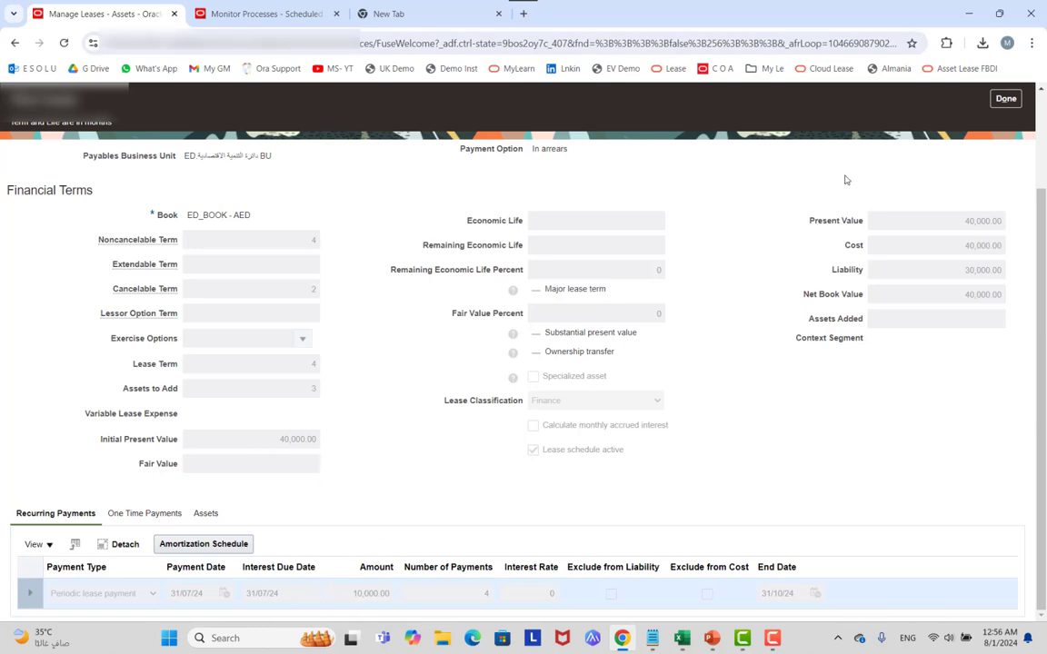
{"action": "scroll", "coordinate": [843, 177], "scroll_direction": "up", "scroll_amount": 2}
{"action": "left_click", "coordinate": [1005, 139]}
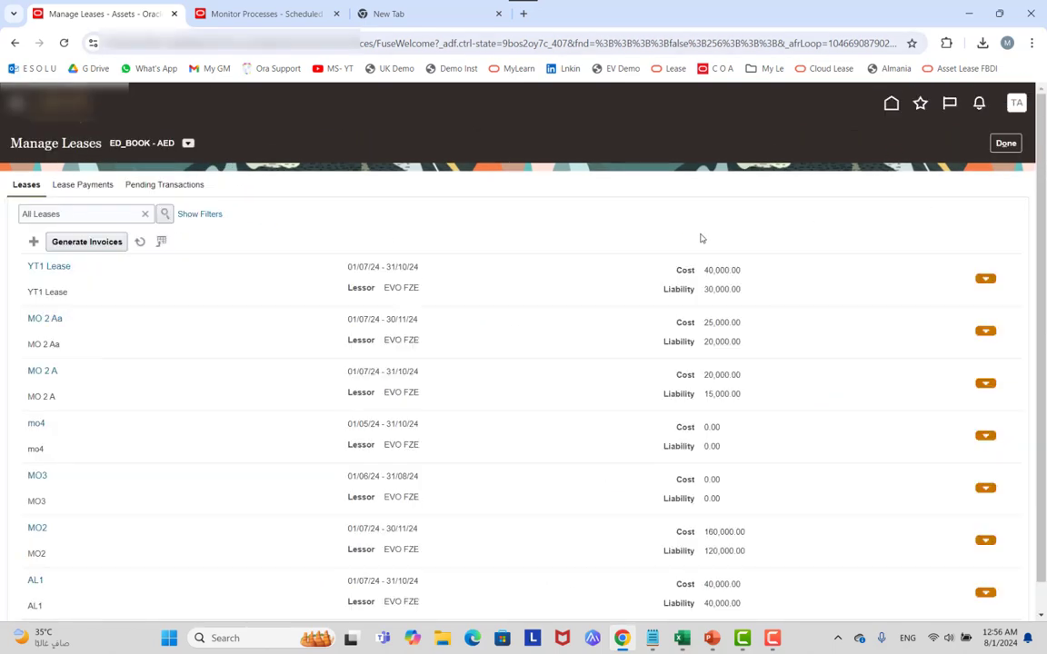
Return to the asset additions, copy the cost of YT1 Lease_1, and multiply it by 3 in Calculator.
{"action": "left_click", "coordinate": [1008, 143]}
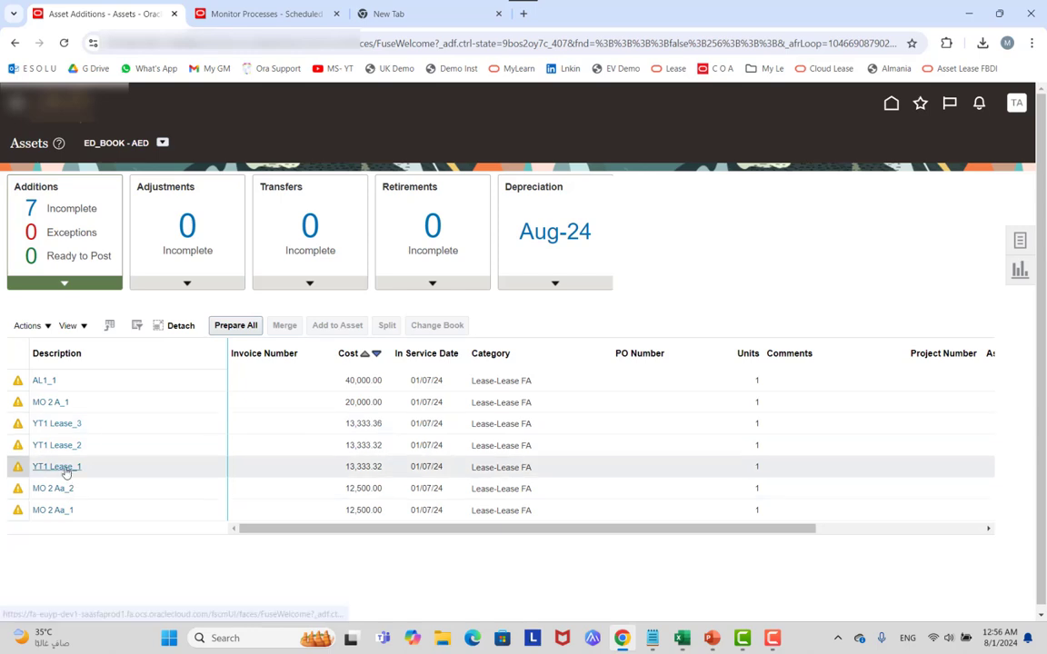
{"action": "double_click", "coordinate": [363, 467]}
{"action": "key", "text": "ctrl+c"}
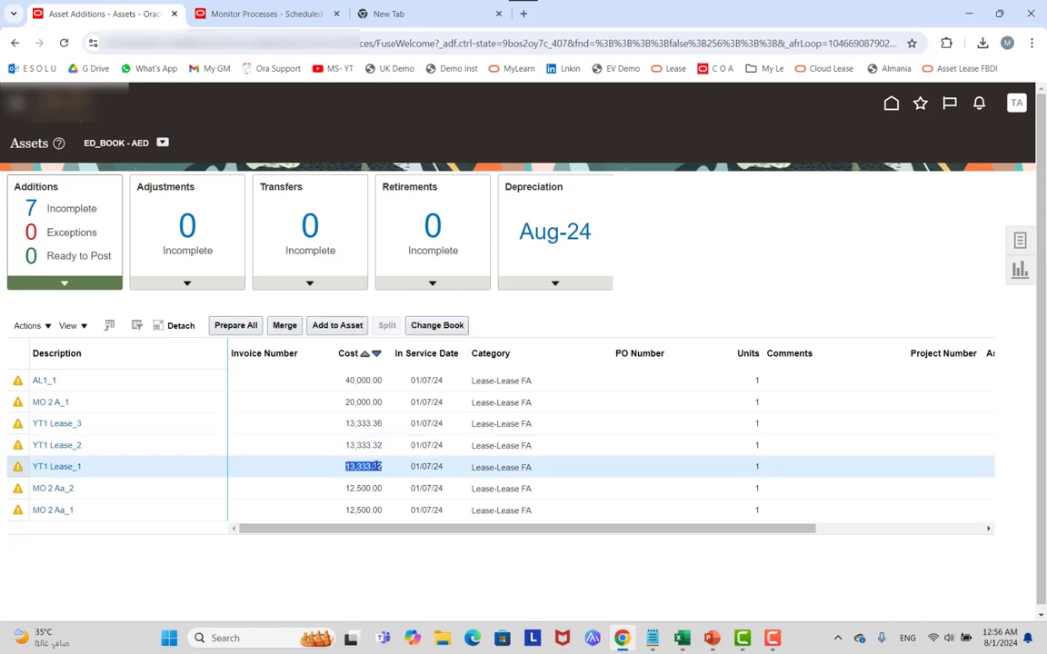
{"action": "left_click", "coordinate": [256, 636]}
{"action": "type", "text": "ca"}
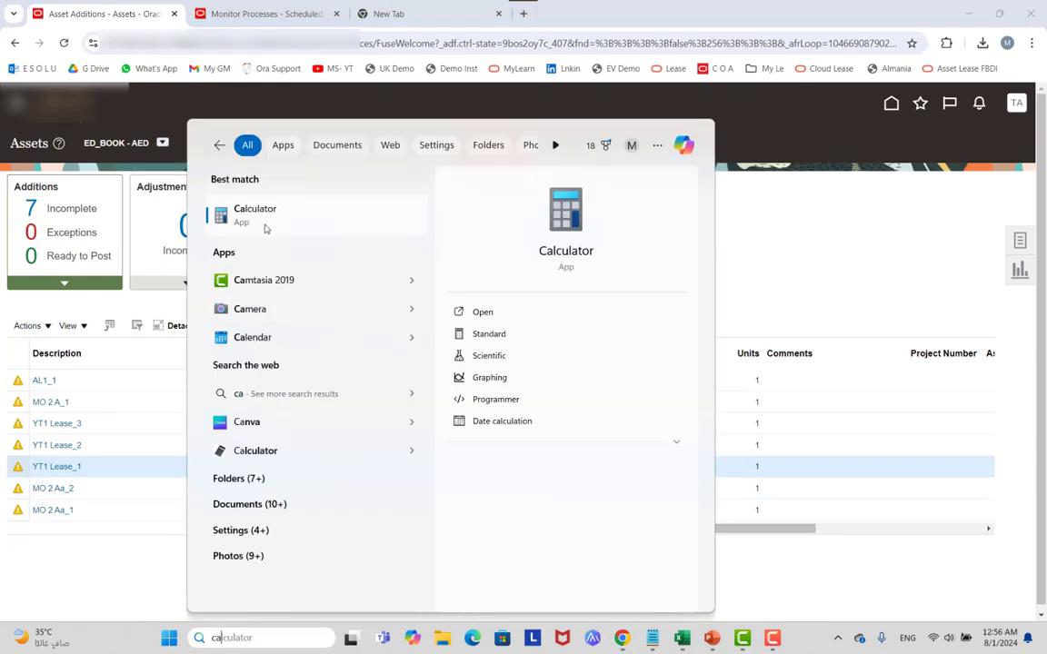
{"action": "left_click", "coordinate": [266, 229]}
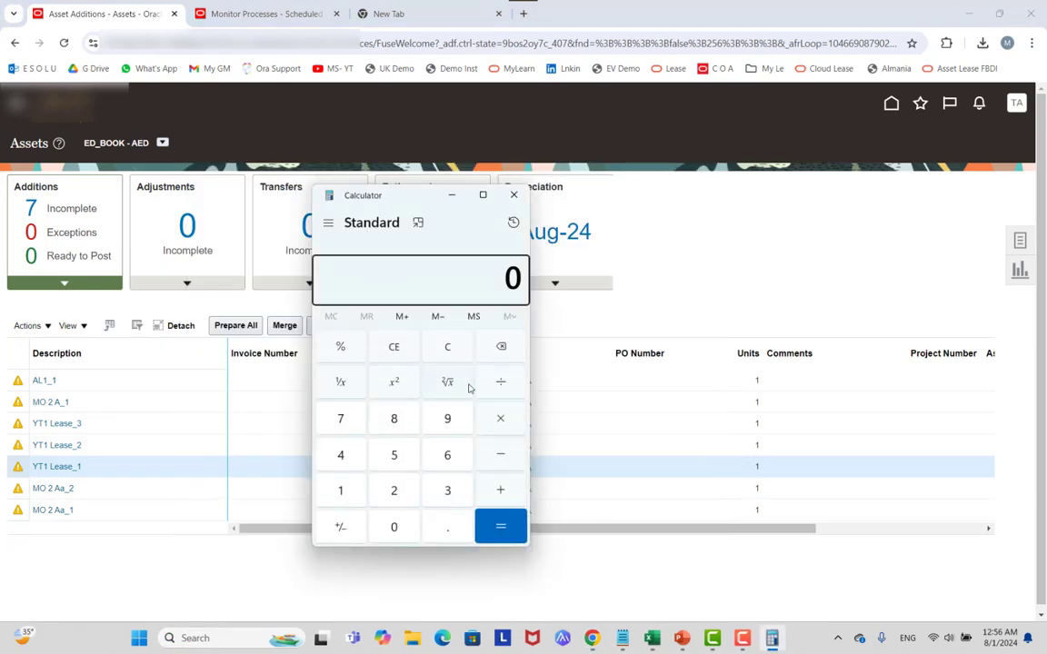
{"action": "key", "text": "ctrl+v"}
{"action": "left_click", "coordinate": [500, 420]}
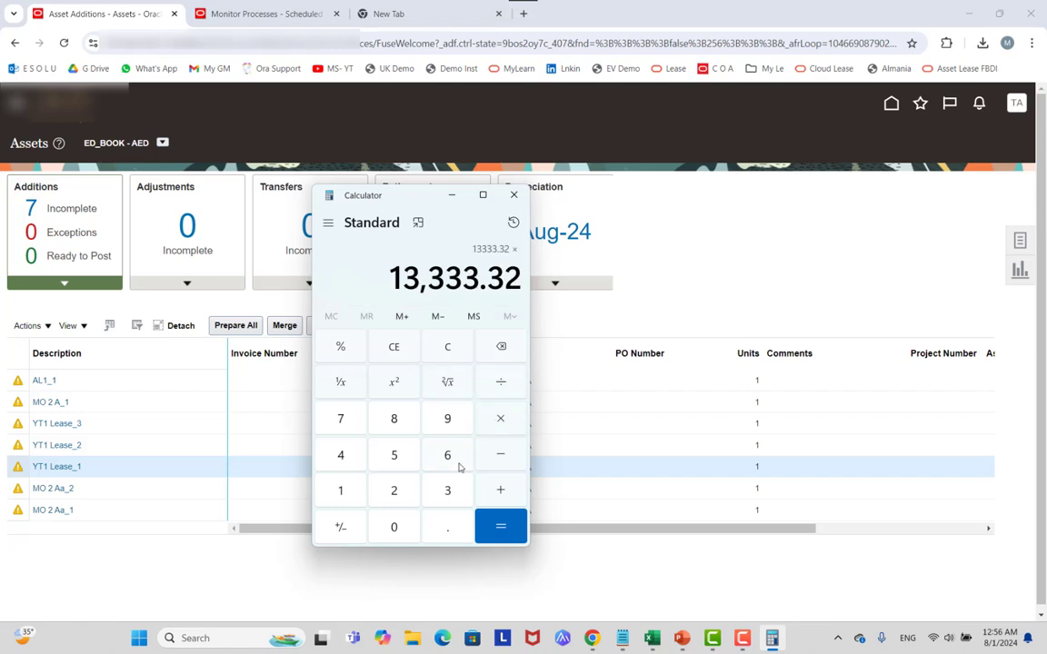
{"action": "left_click", "coordinate": [445, 490]}
{"action": "key", "text": "Return"}
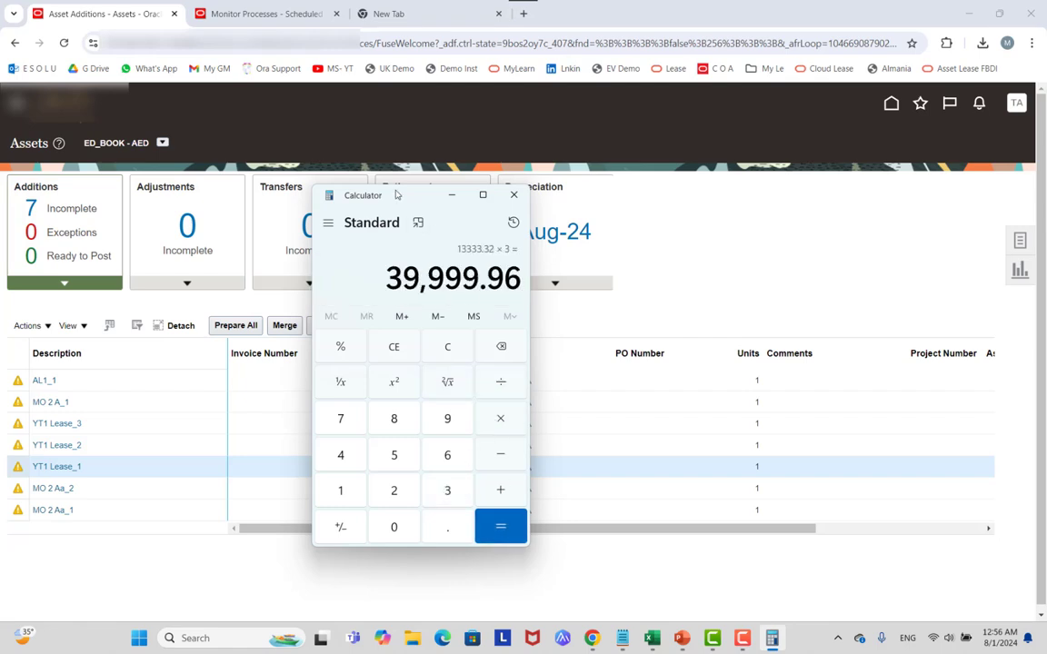
{"action": "left_click_drag", "start_coordinate": [396, 195], "coordinate": [633, 200]}
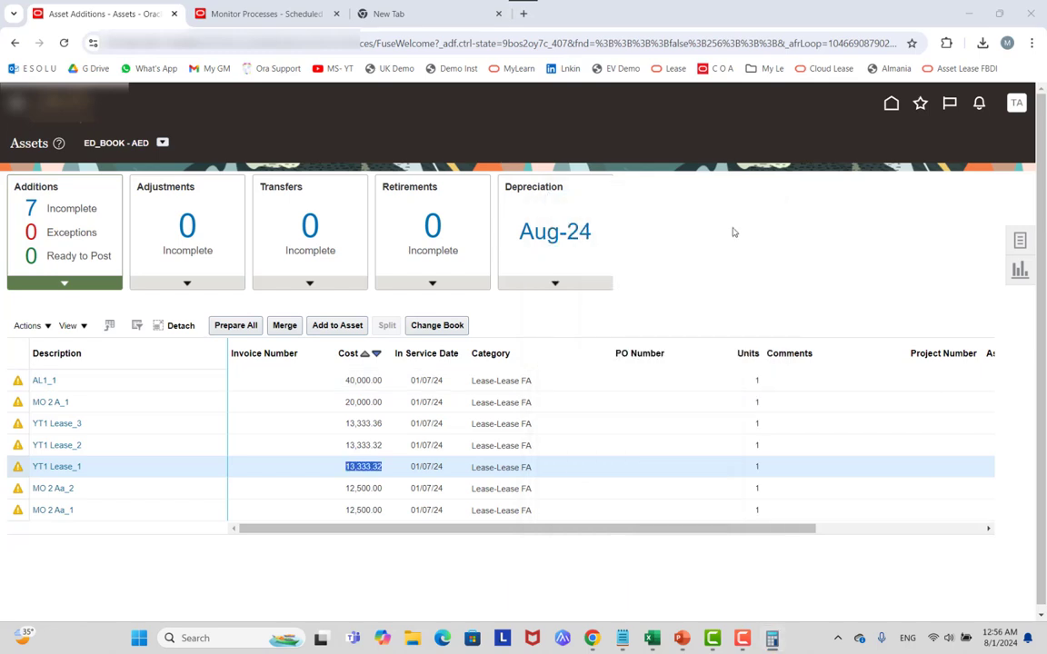
{"action": "left_click", "coordinate": [750, 201]}
Open the YT1 Lease_1 addition and set its depreciation expense account to Circle 1201, Program 0000000, Unit 000000 and Intercompany 0000.
{"action": "left_click", "coordinate": [69, 466]}
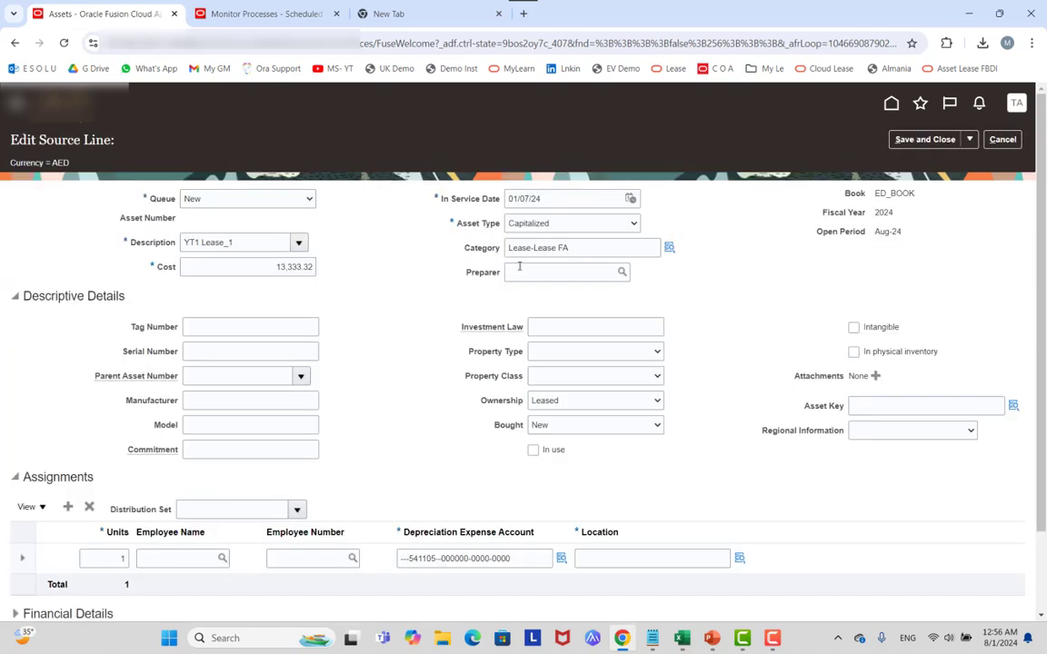
{"action": "scroll", "coordinate": [362, 299], "scroll_direction": "down", "scroll_amount": 2}
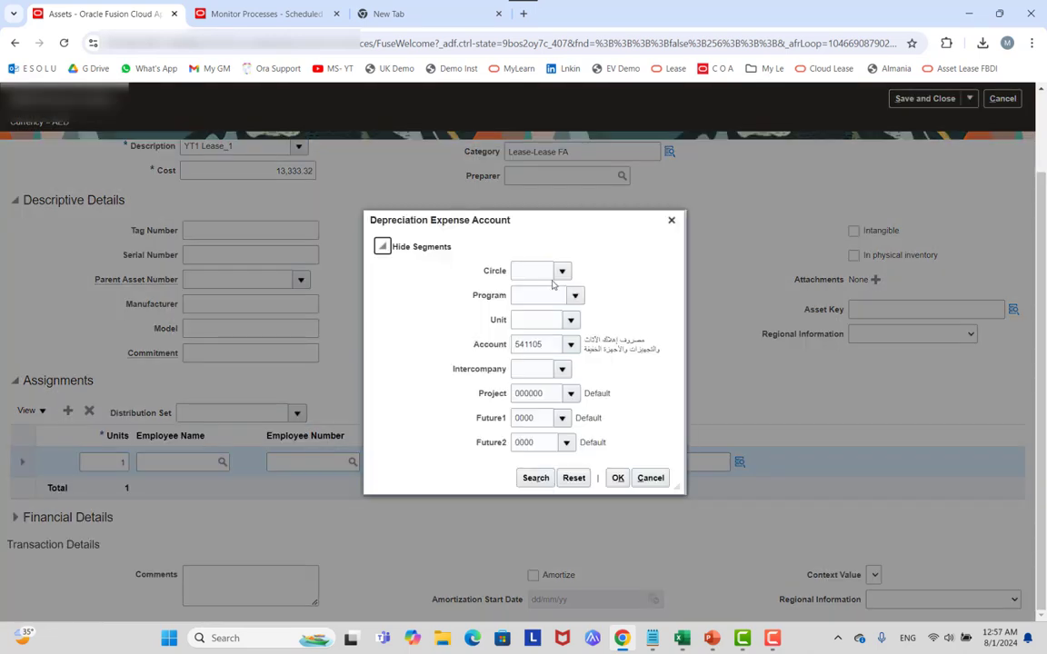
{"action": "left_click", "coordinate": [560, 271]}
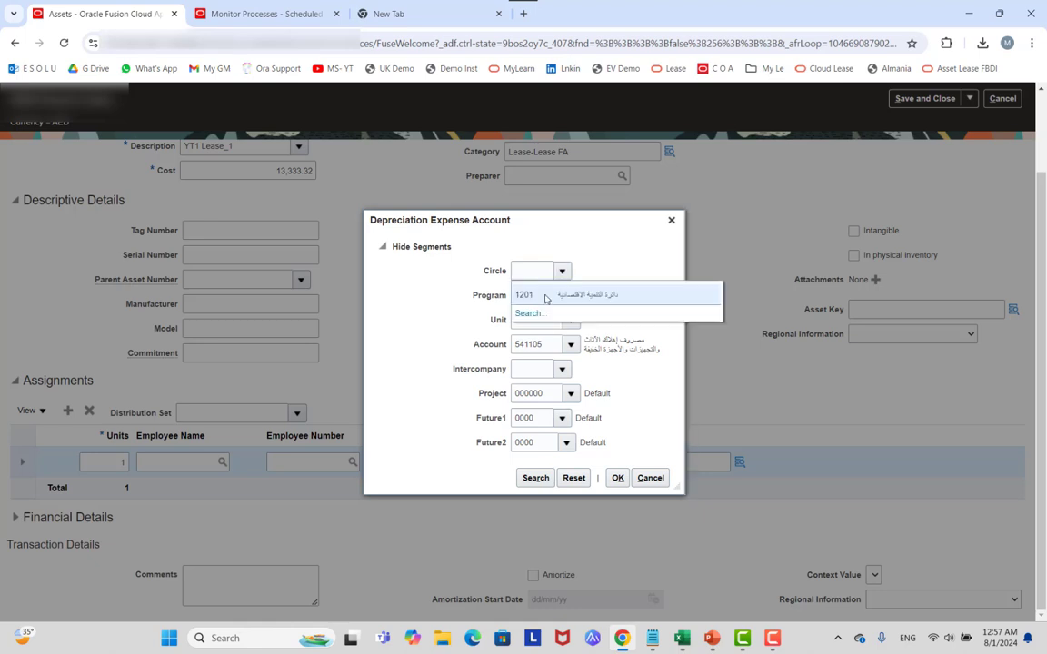
{"action": "left_click", "coordinate": [547, 295]}
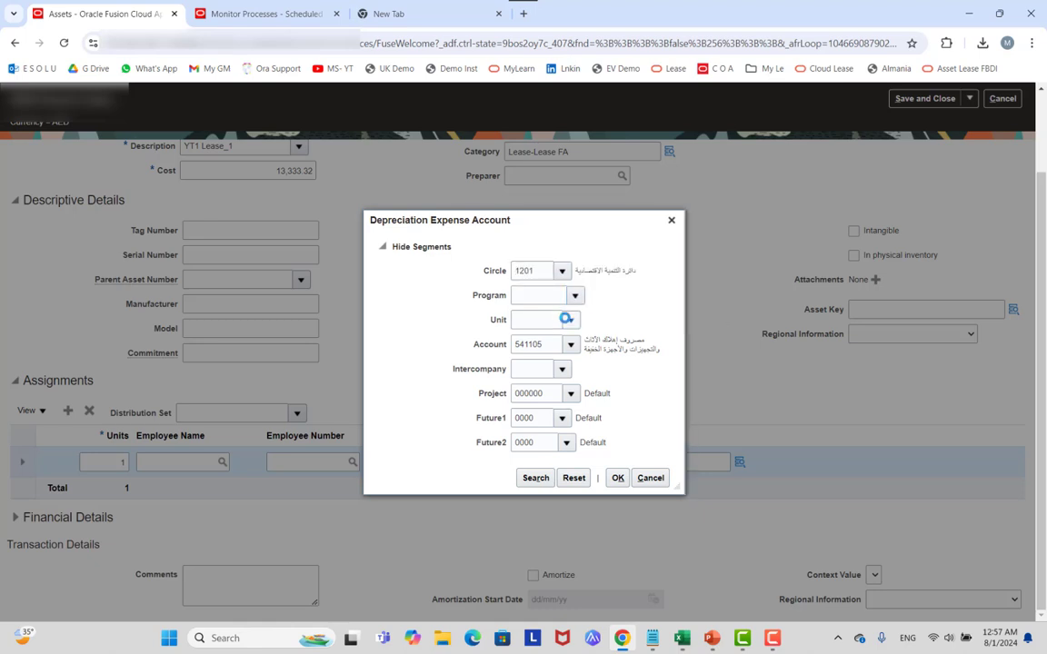
{"action": "left_click", "coordinate": [575, 295]}
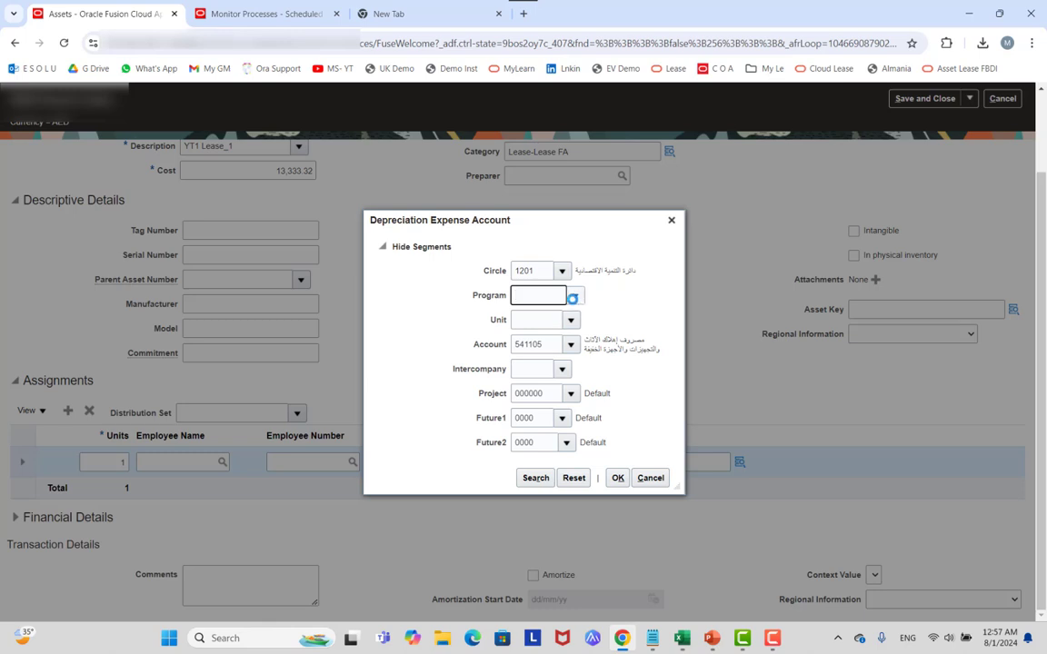
{"action": "left_click", "coordinate": [570, 320]}
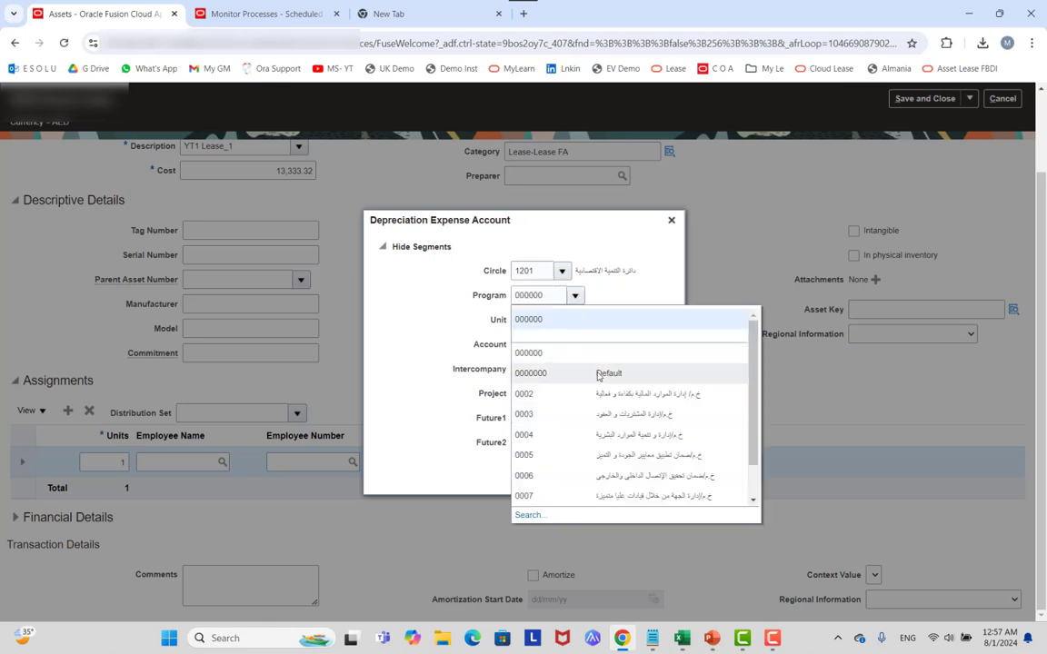
{"action": "left_click", "coordinate": [602, 374]}
{"action": "left_click", "coordinate": [571, 319]}
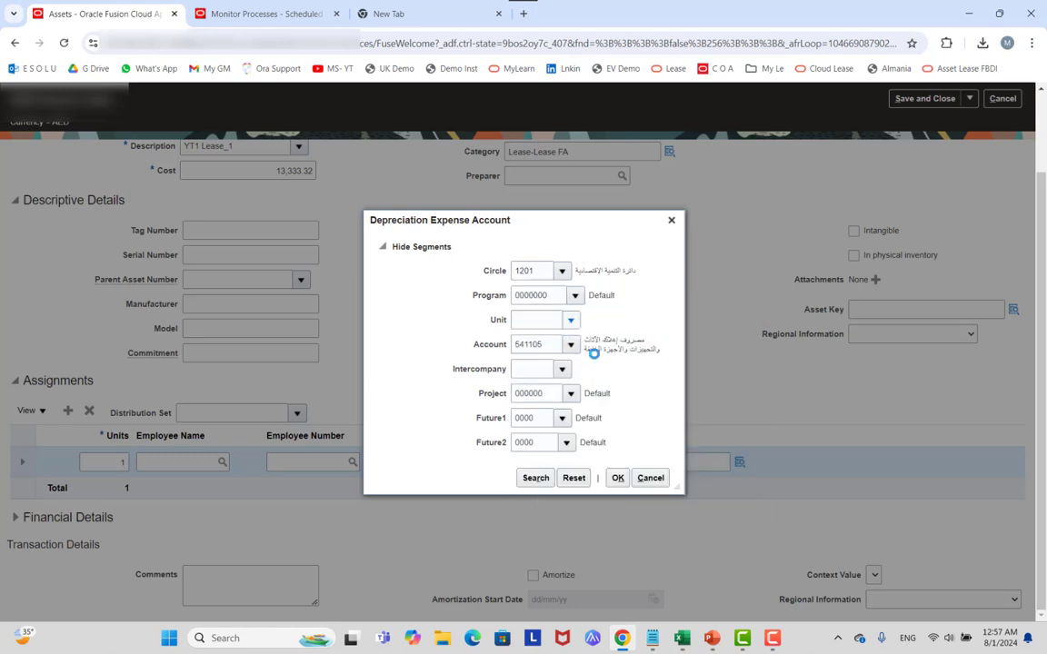
{"action": "left_click", "coordinate": [587, 354]}
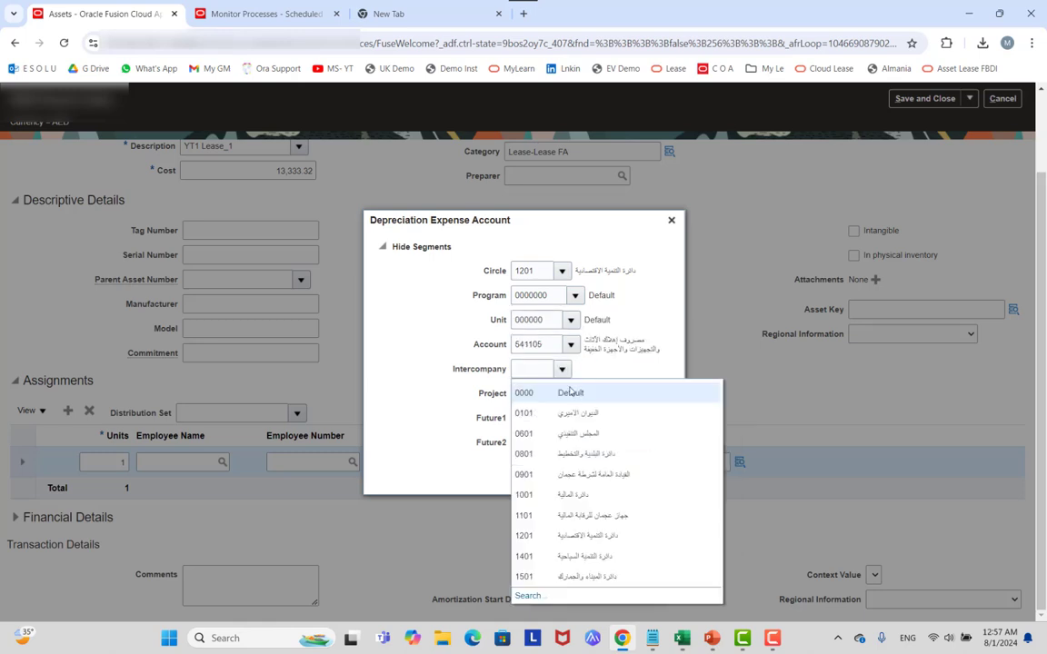
{"action": "left_click", "coordinate": [576, 393]}
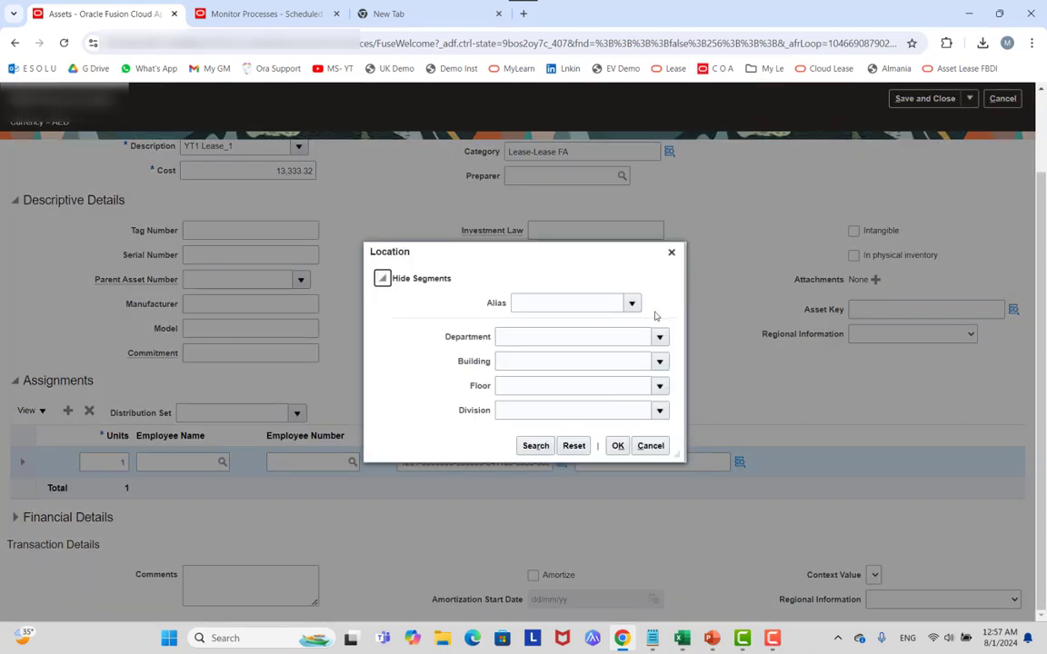
Set the YT1 Lease_1 location to Department Ajman Municipality, Building Bustan MOSQUE, Floor First Floor and Division Corporate Marketing.
{"action": "left_click", "coordinate": [660, 337]}
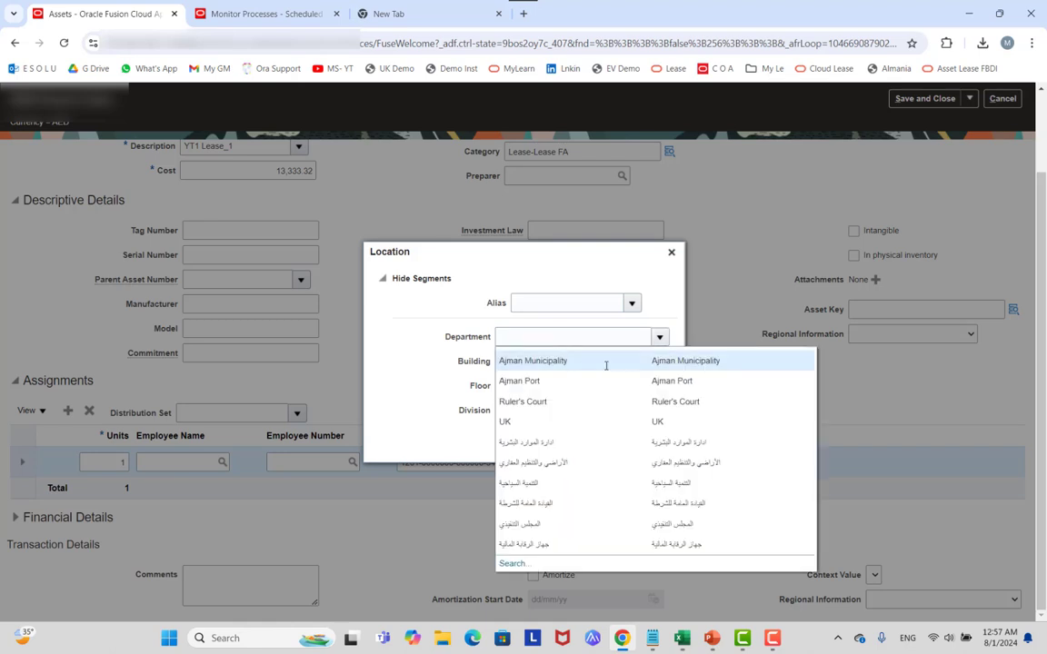
{"action": "left_click", "coordinate": [606, 362]}
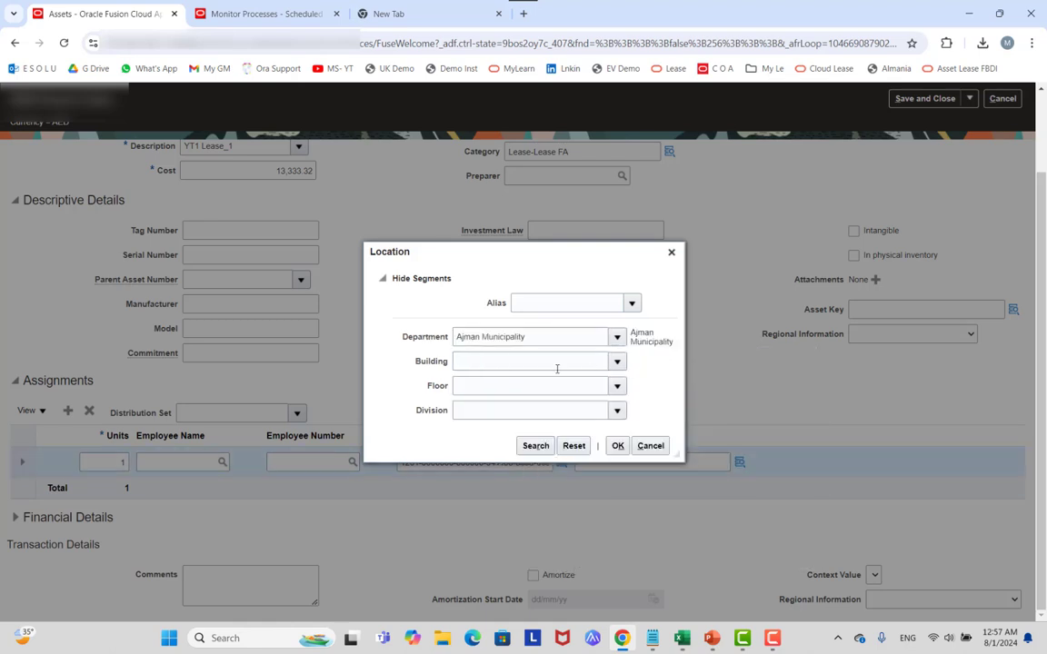
{"action": "left_click", "coordinate": [510, 363]}
{"action": "left_click", "coordinate": [490, 386]}
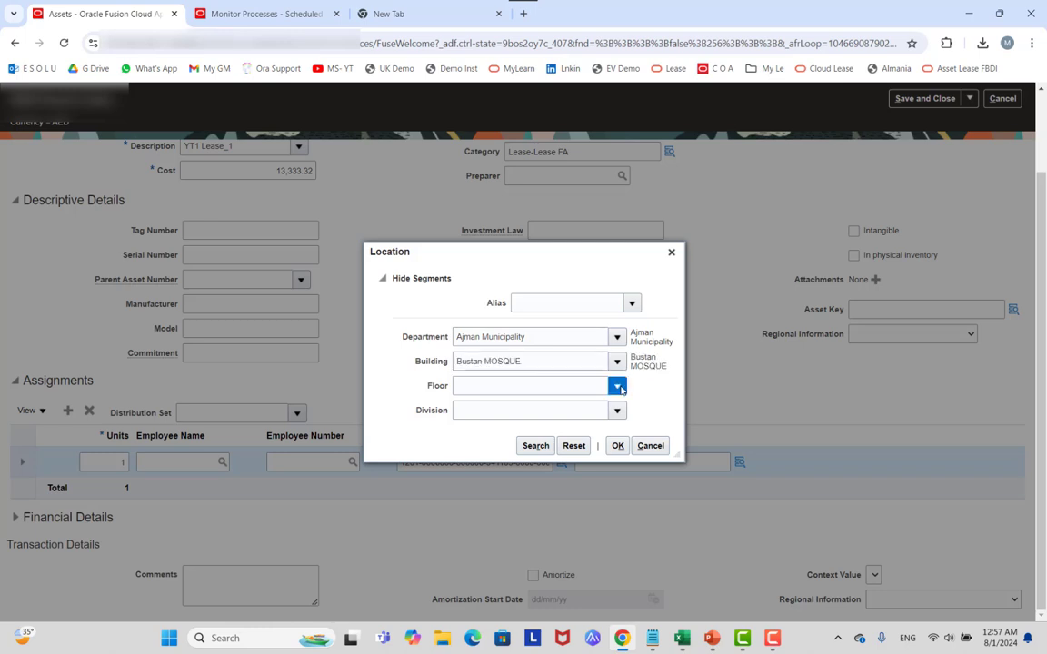
{"action": "left_click", "coordinate": [523, 387]}
{"action": "left_click", "coordinate": [490, 408]}
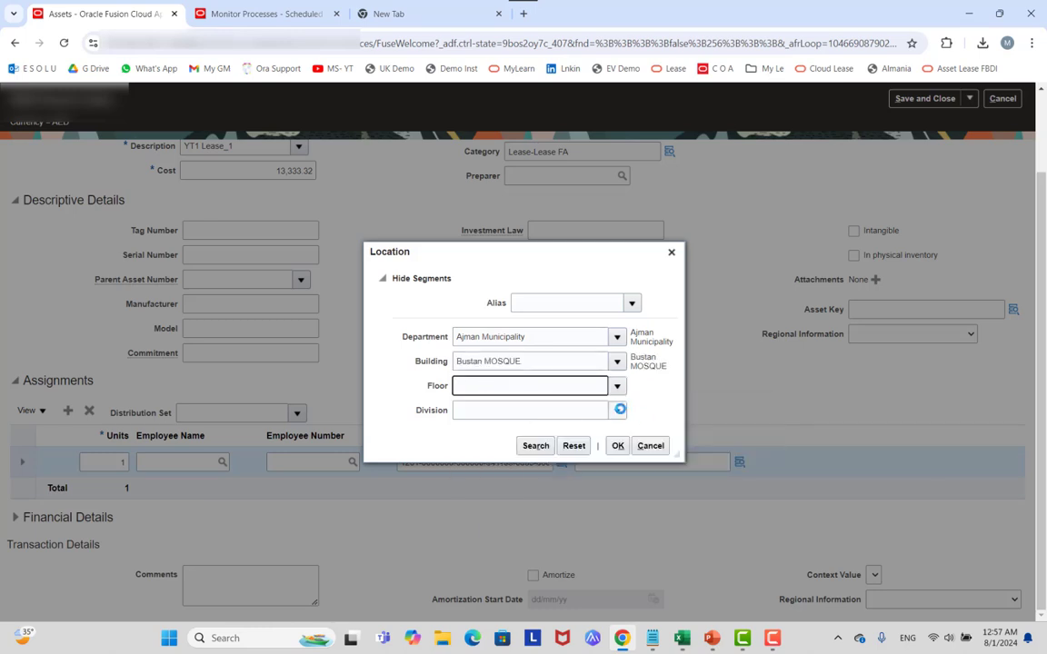
{"action": "left_click", "coordinate": [546, 416]}
{"action": "left_click", "coordinate": [491, 225]}
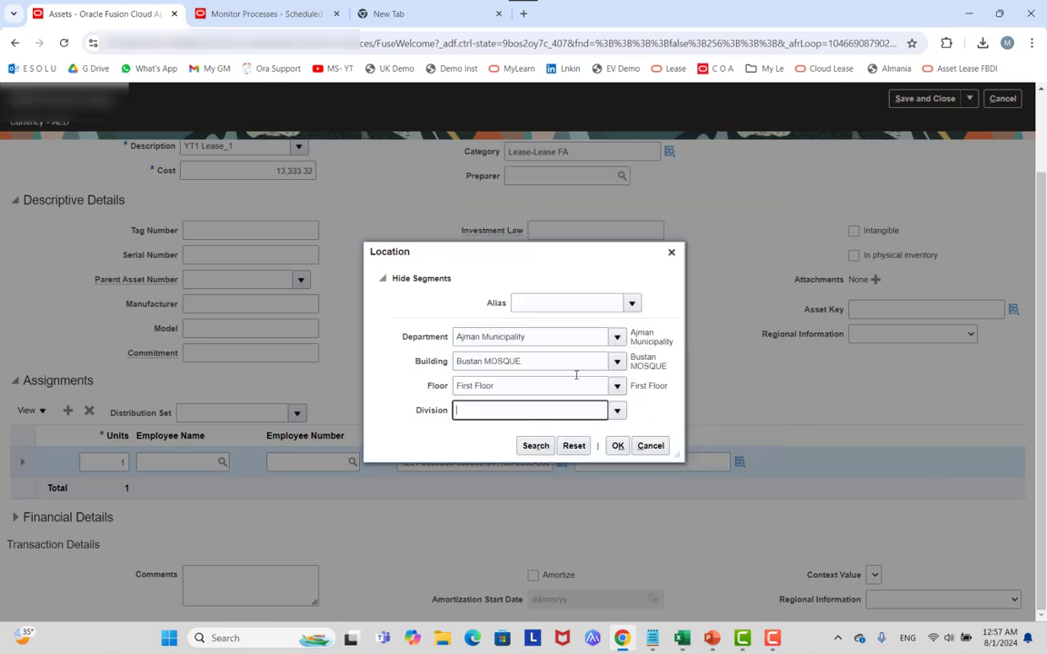
{"action": "left_click", "coordinate": [617, 446]}
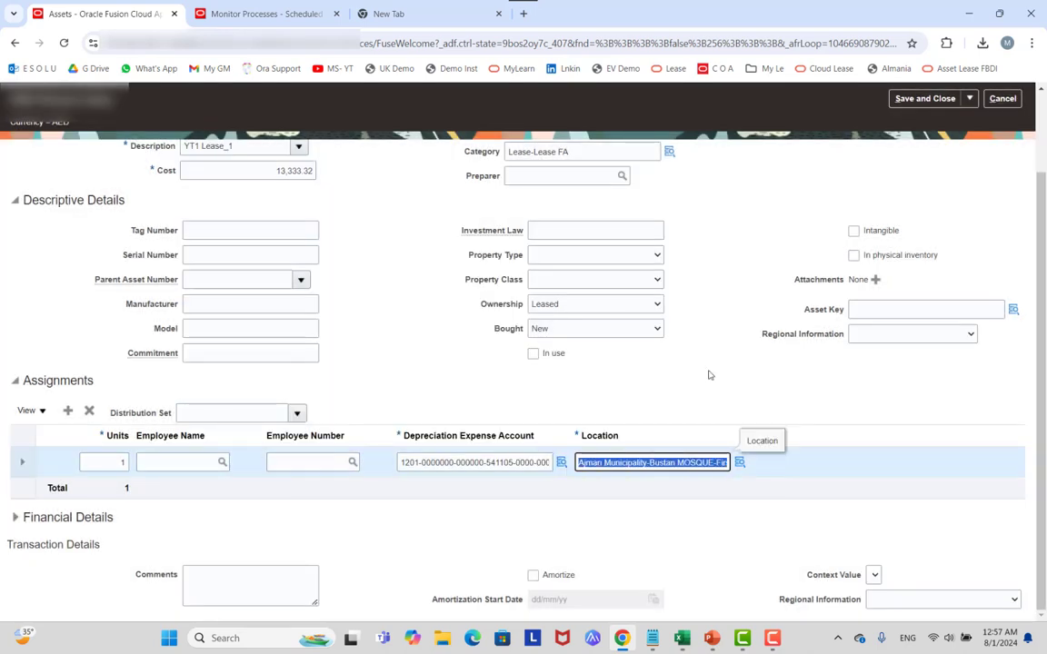
Change the YT1 Lease_1 source line's queue to Post, then save and close it.
{"action": "scroll", "coordinate": [723, 339], "scroll_direction": "up", "scroll_amount": 2}
{"action": "left_click", "coordinate": [263, 199]}
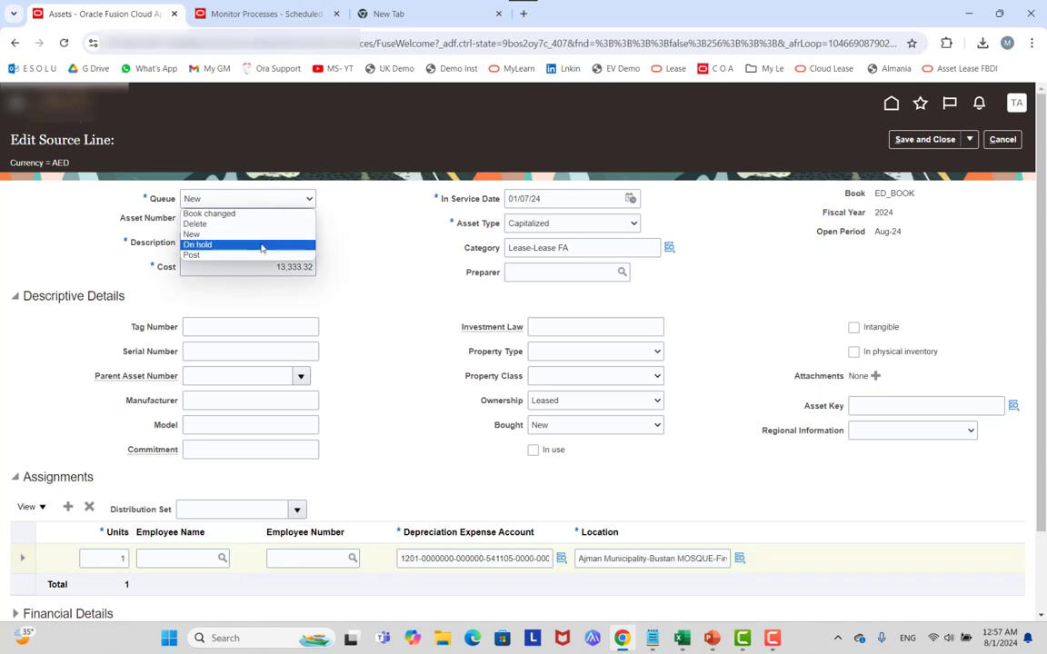
{"action": "left_click", "coordinate": [236, 255]}
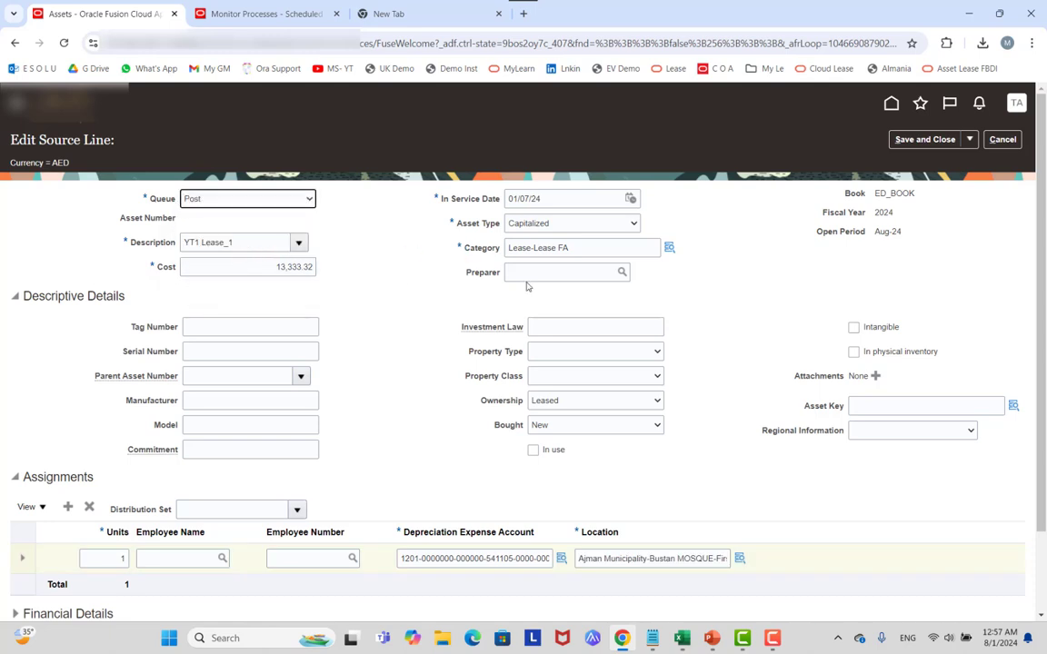
{"action": "left_click", "coordinate": [918, 139]}
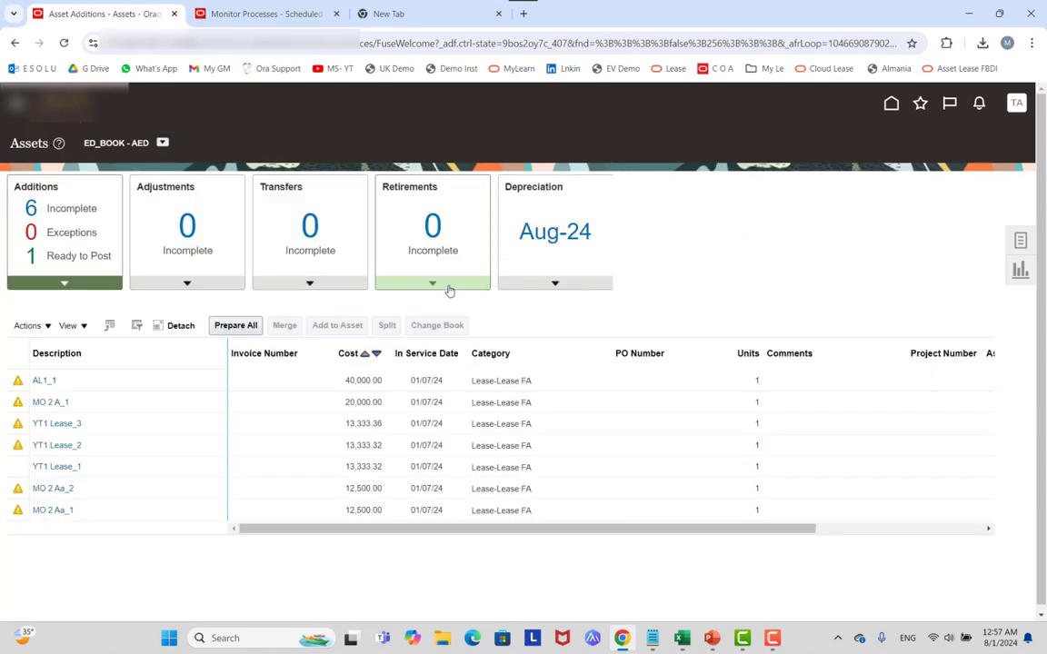
Open the YT1 Lease_2 addition and paste Ajman Municipality-Bustan MOSQUE-First Floor-Corporate Marketing as its location.
{"action": "left_click", "coordinate": [70, 446]}
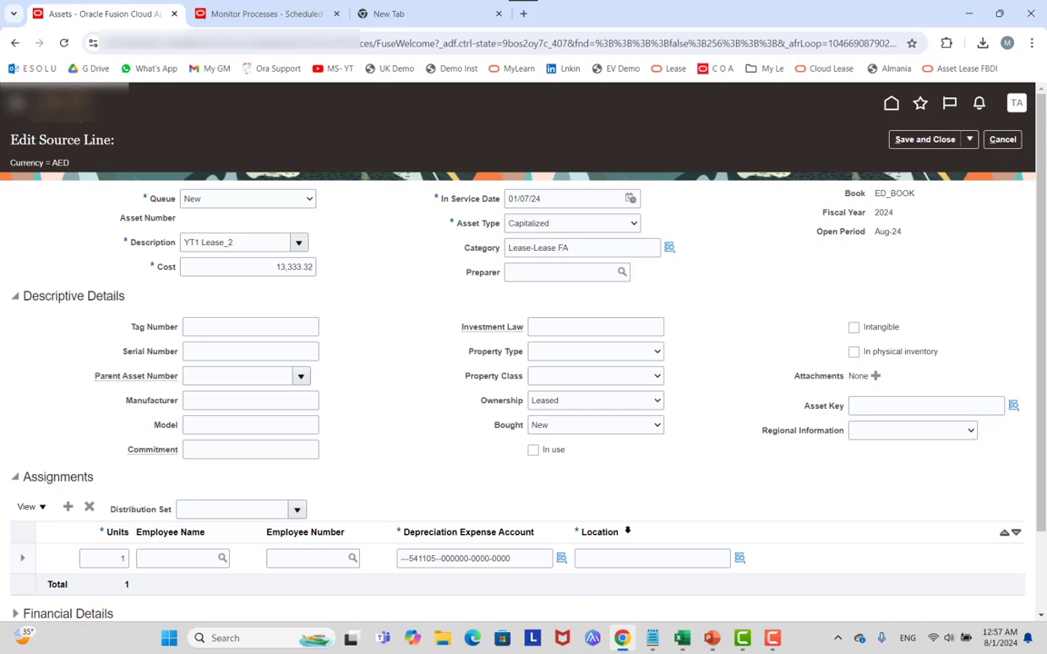
{"action": "left_click", "coordinate": [637, 557]}
{"action": "key", "text": "ctrl+v"}
{"action": "key", "text": "Tab"}
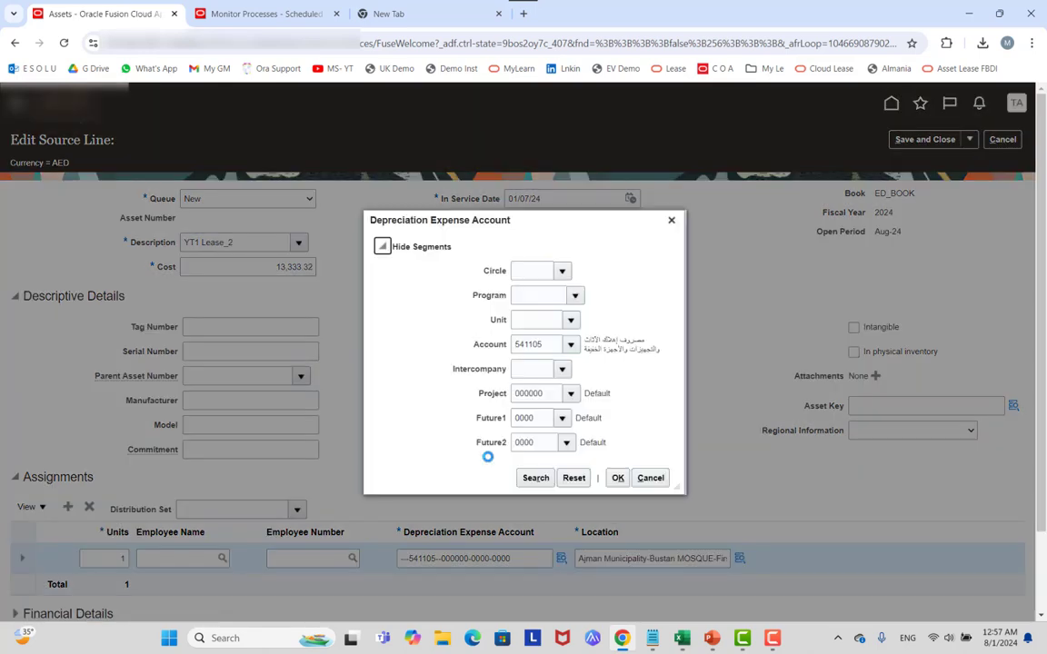
Set the YT1 Lease_2 depreciation expense account to Circle 1201, Program 0000000, Unit 000000, Intercompany 0000, and save the line with queue Post.
{"action": "left_click", "coordinate": [561, 269]}
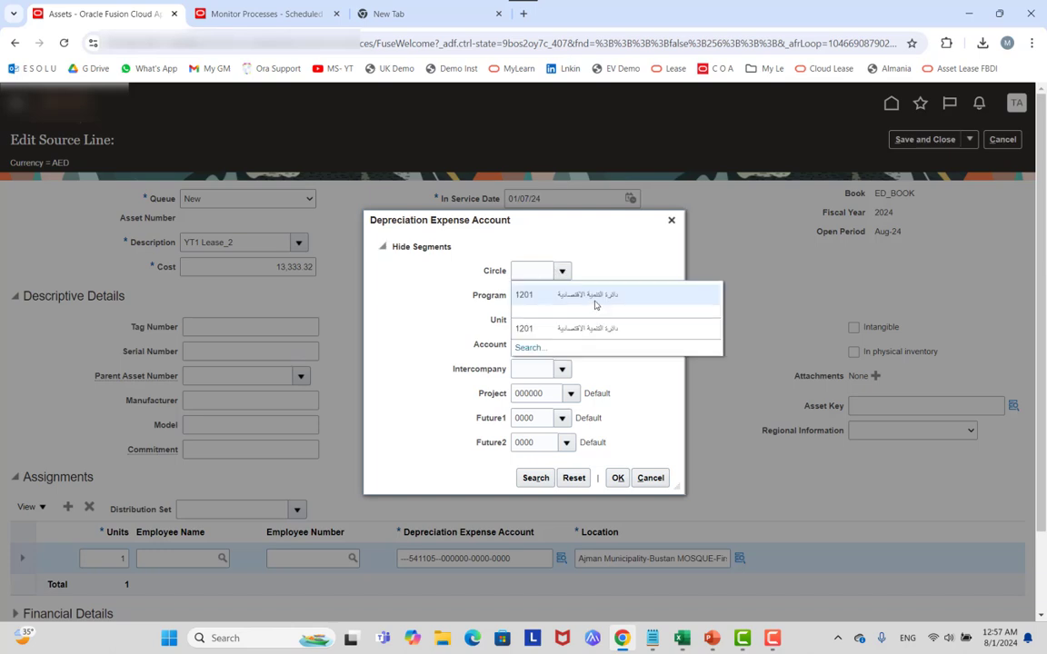
{"action": "left_click", "coordinate": [588, 296]}
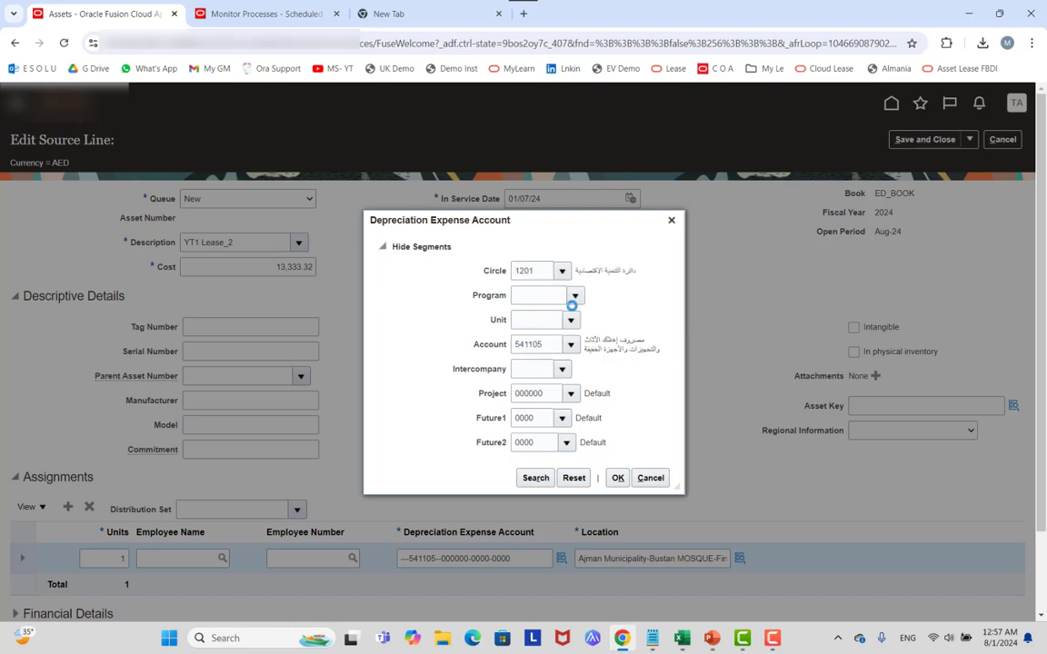
{"action": "left_click", "coordinate": [575, 296]}
{"action": "left_click", "coordinate": [569, 320]}
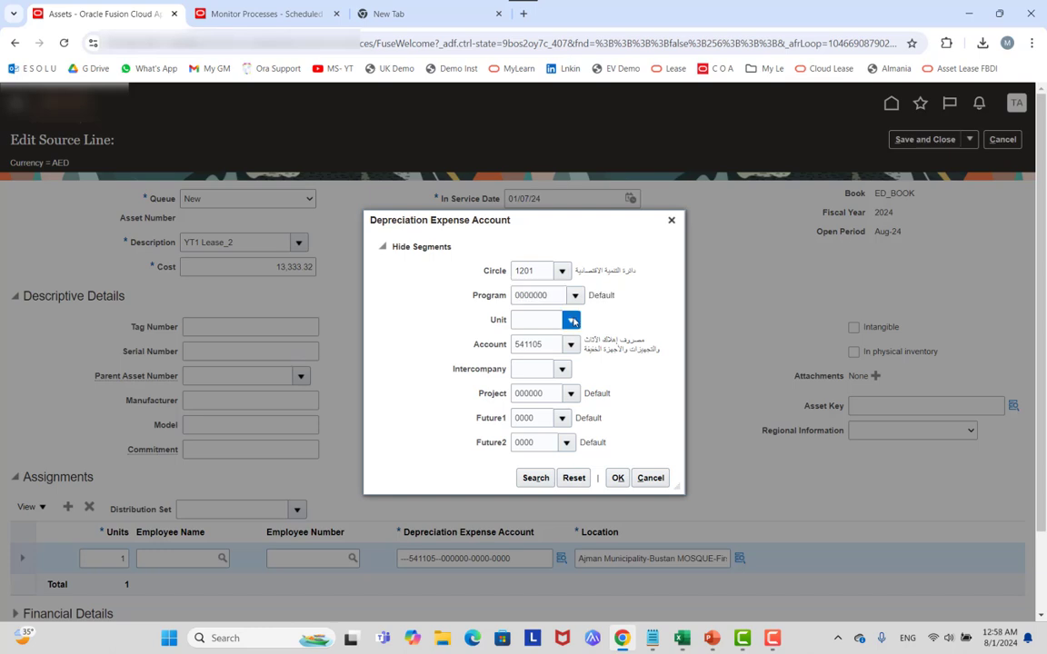
{"action": "left_click", "coordinate": [571, 349]}
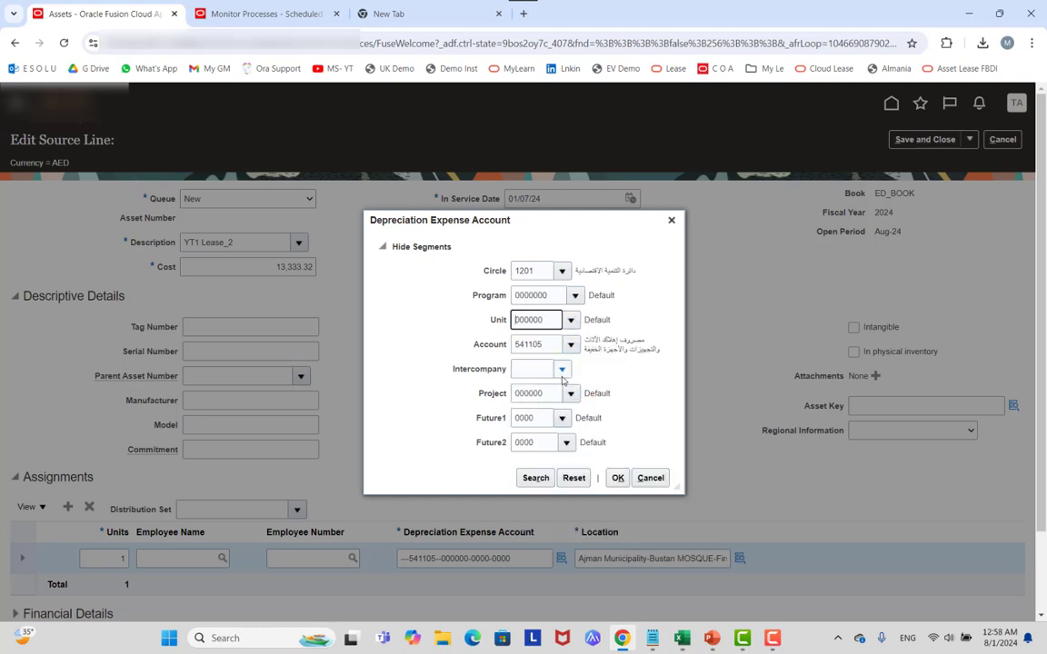
{"action": "left_click", "coordinate": [562, 370]}
{"action": "left_click", "coordinate": [558, 404]}
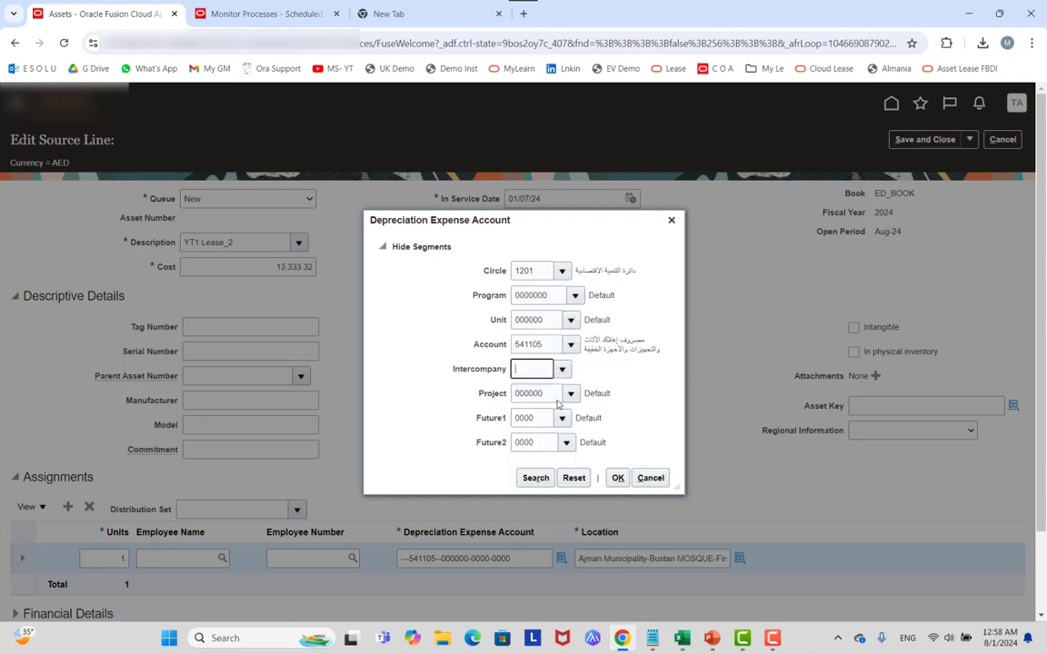
{"action": "left_click", "coordinate": [619, 478]}
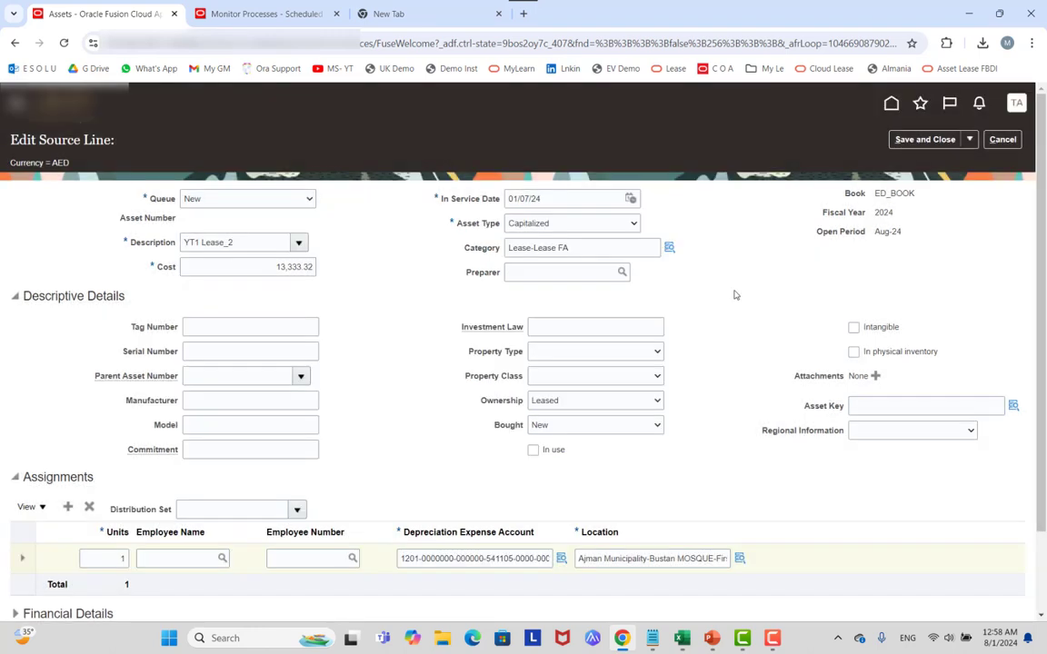
{"action": "left_click", "coordinate": [248, 198]}
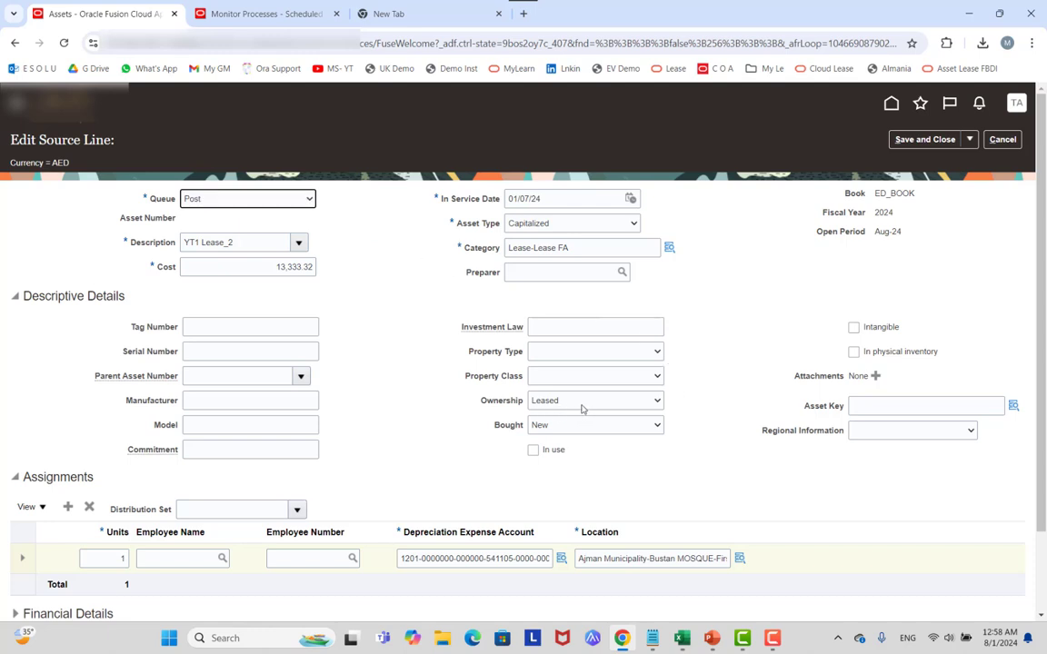
{"action": "left_click", "coordinate": [923, 139]}
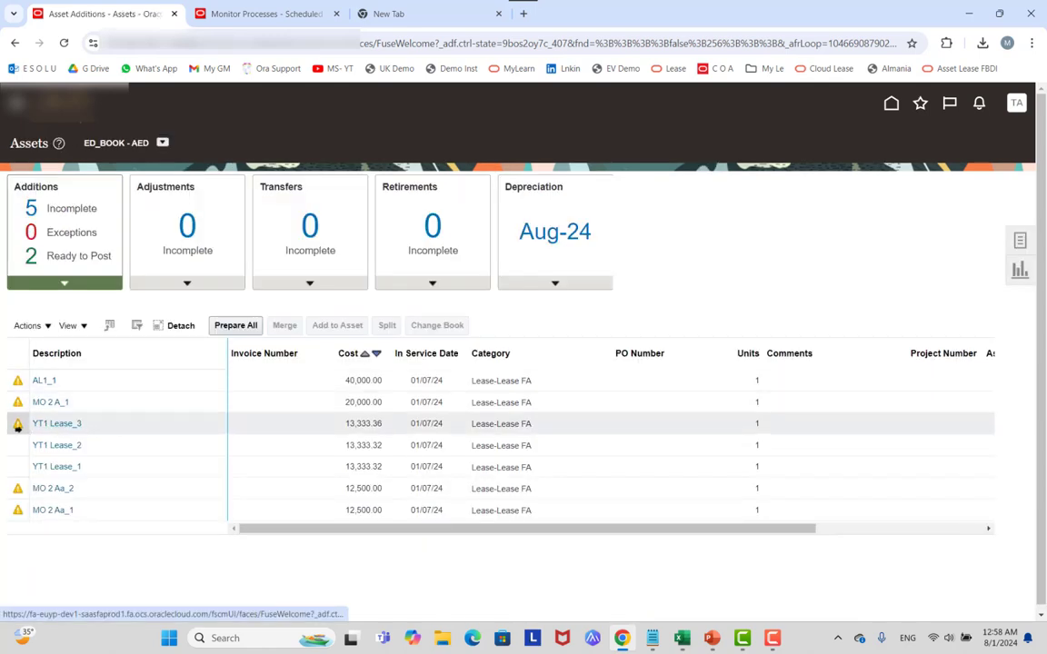
Open the YT1 Lease_3 addition and enter Ajman Municipality-Bustan MOSQUE-First Floor-Corporate Marketing as its location.
{"action": "left_click", "coordinate": [44, 425]}
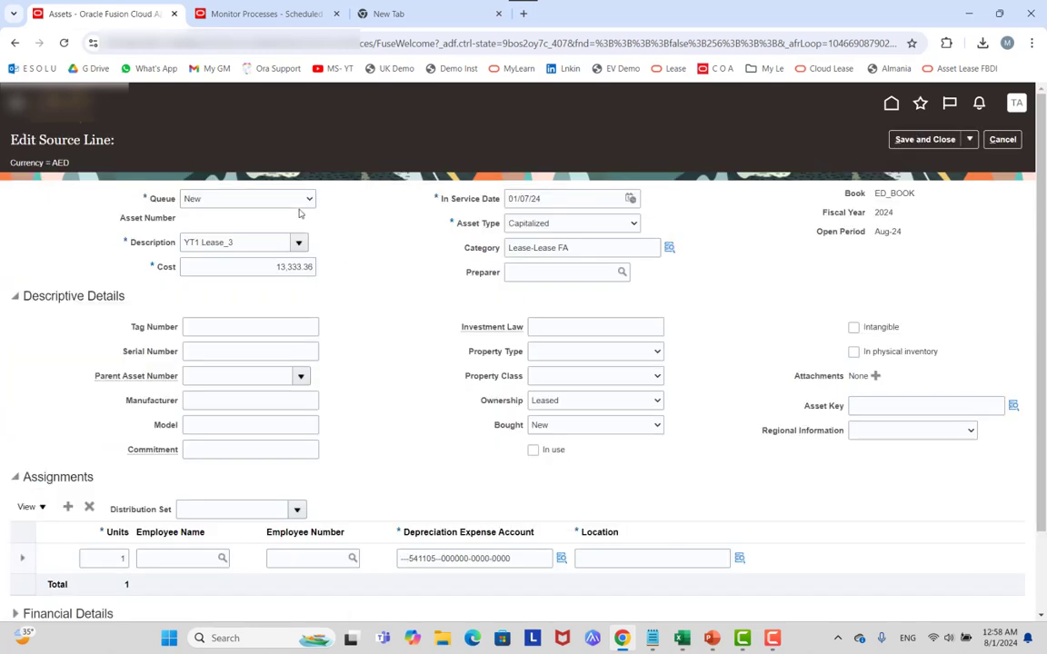
{"action": "left_click", "coordinate": [652, 558]}
{"action": "type", "text": "Ajman Municipality-Bustan MOSQUE-First Floor-Corporate Marketing"}
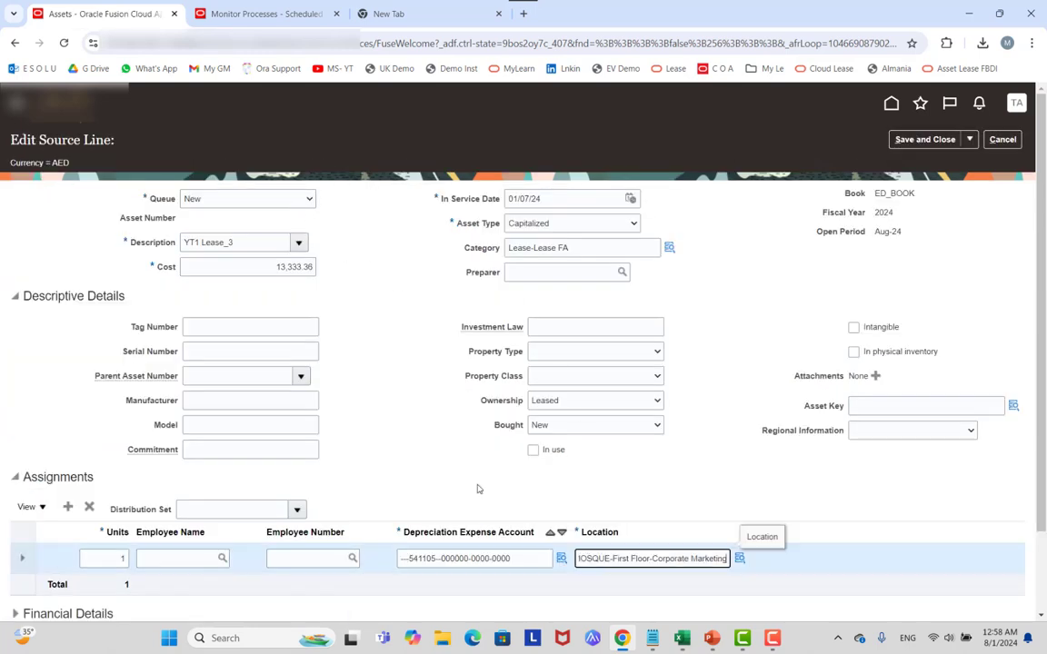
Set the YT1 Lease_3 depreciation expense account segments to Circle 1201, Program 0000000, Unit 000000 and Intercompany 0000.
{"action": "left_click", "coordinate": [562, 558]}
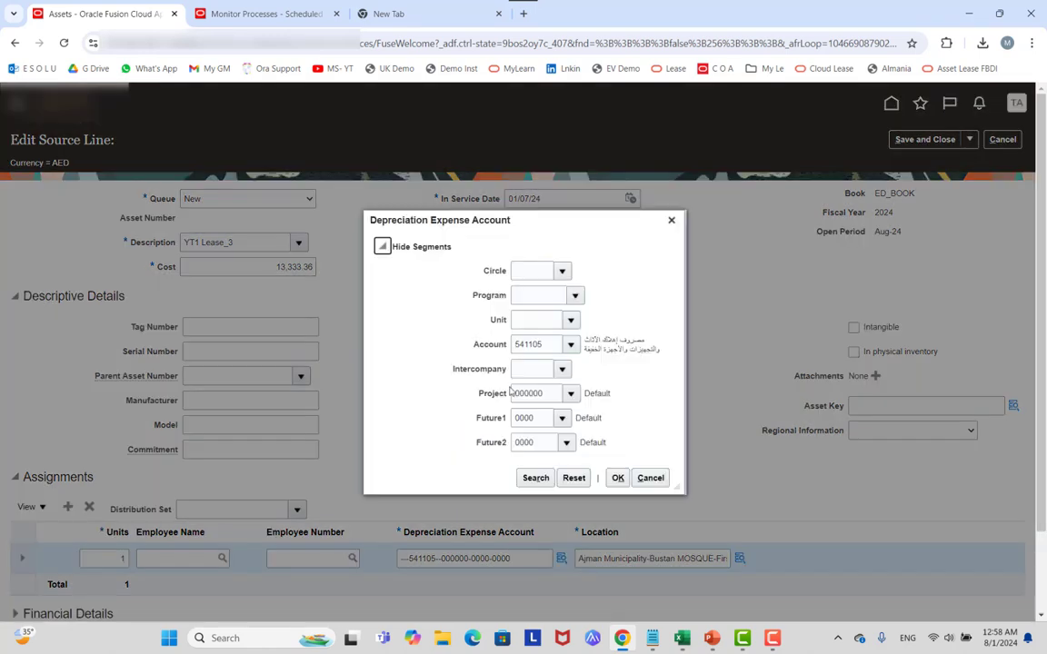
{"action": "left_click", "coordinate": [561, 271]}
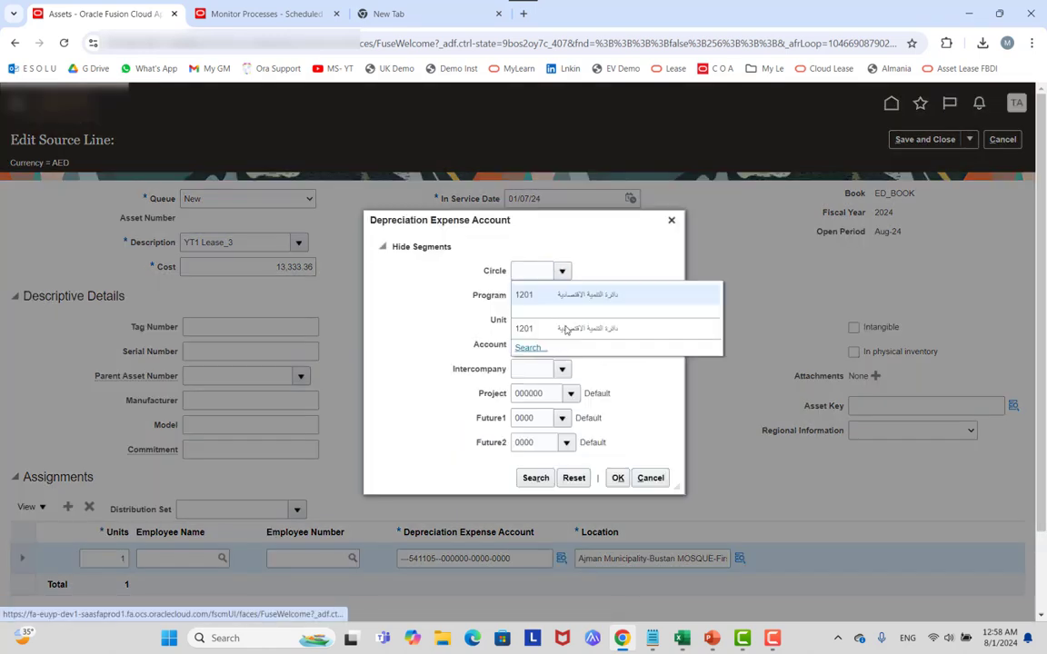
{"action": "left_click", "coordinate": [591, 294]}
{"action": "left_click", "coordinate": [575, 295]}
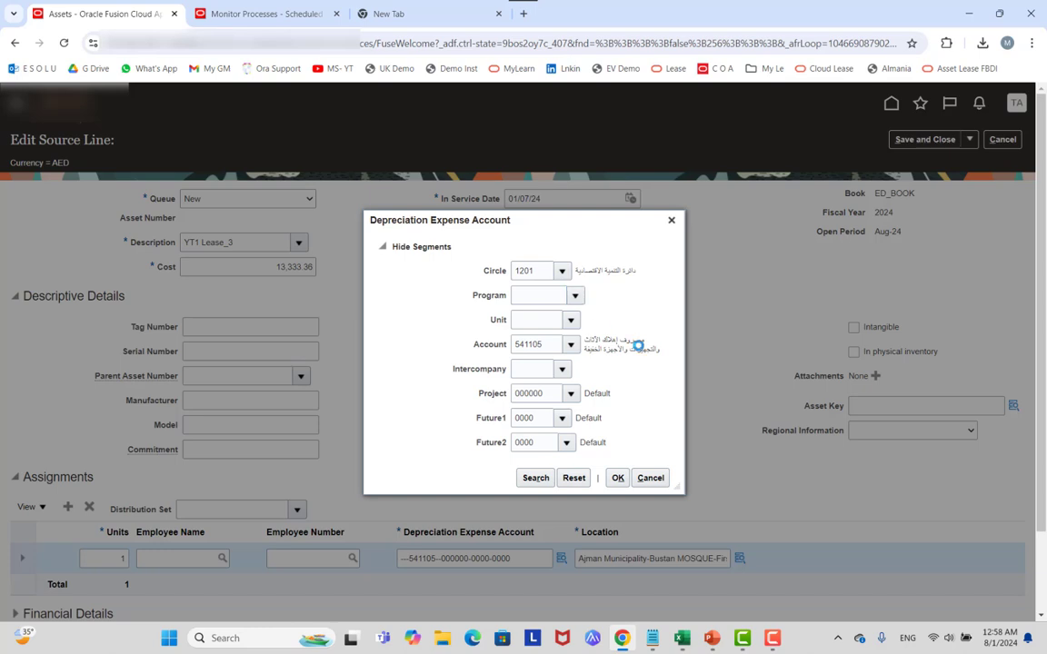
{"action": "left_click", "coordinate": [596, 339]}
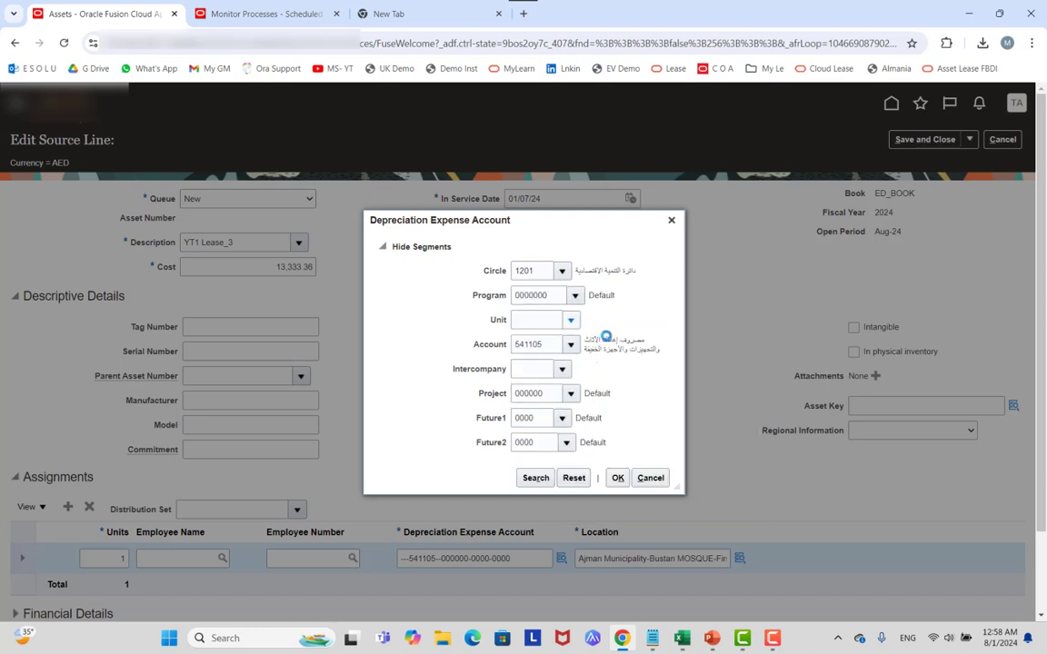
{"action": "left_click", "coordinate": [571, 320]}
{"action": "left_click", "coordinate": [601, 345]}
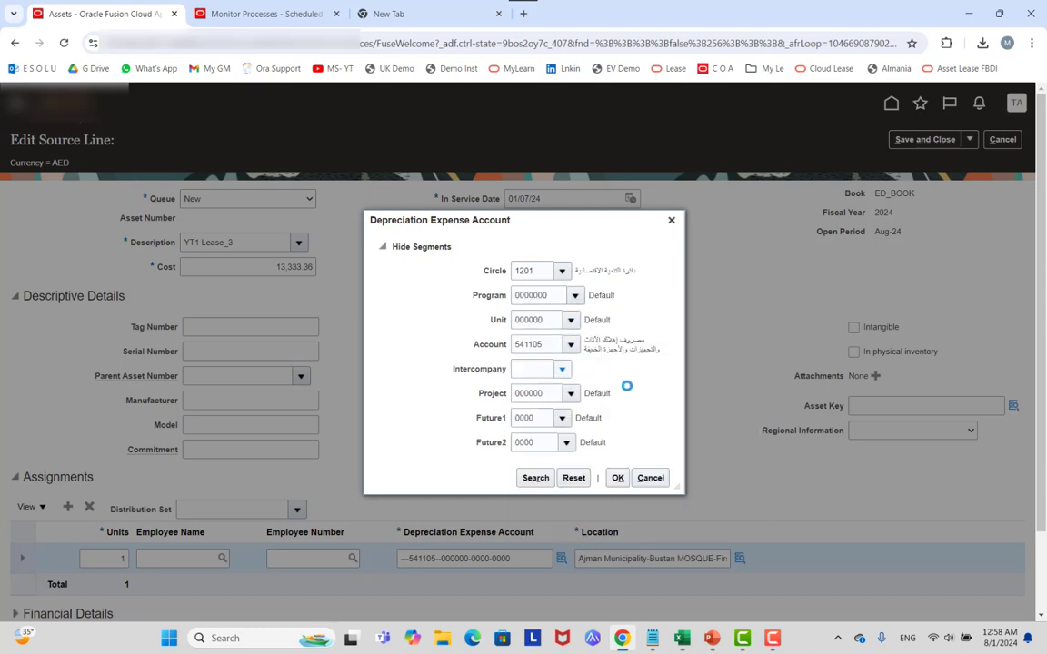
{"action": "left_click", "coordinate": [562, 369]}
{"action": "left_click", "coordinate": [591, 400]}
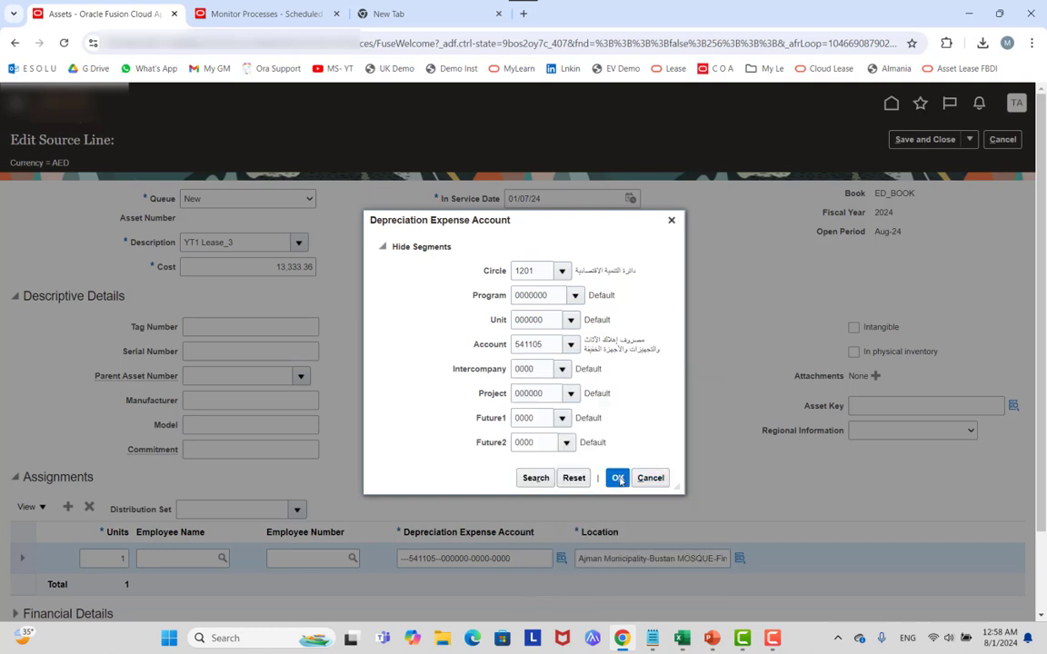
{"action": "left_click", "coordinate": [617, 477]}
Change the YT1 Lease_3 source line's queue to Post, then save and close it.
{"action": "left_click", "coordinate": [270, 198]}
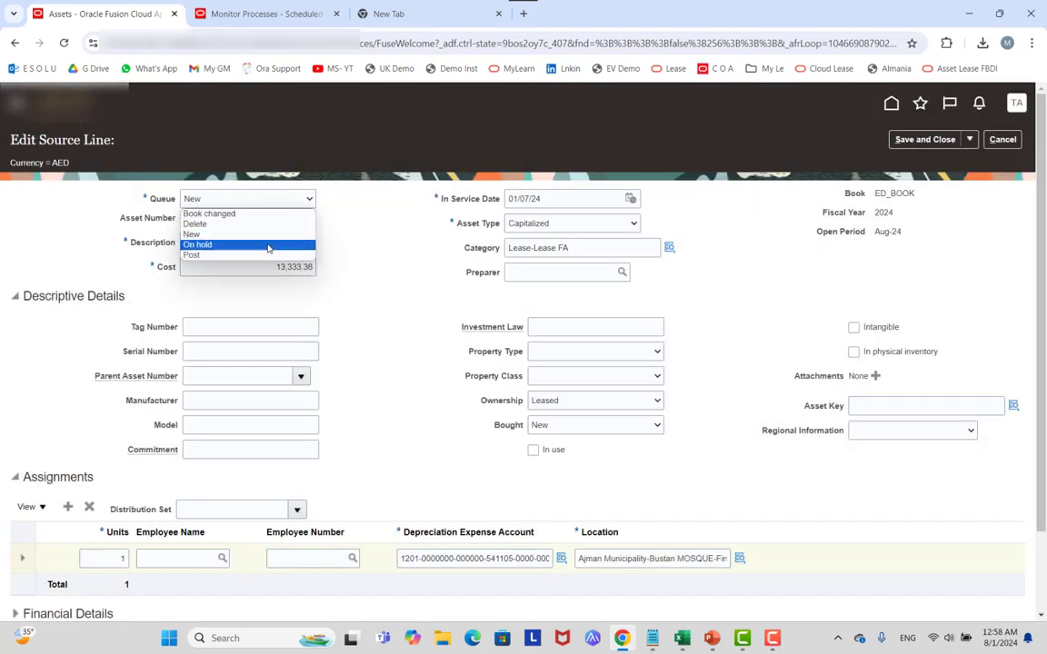
{"action": "left_click", "coordinate": [257, 255]}
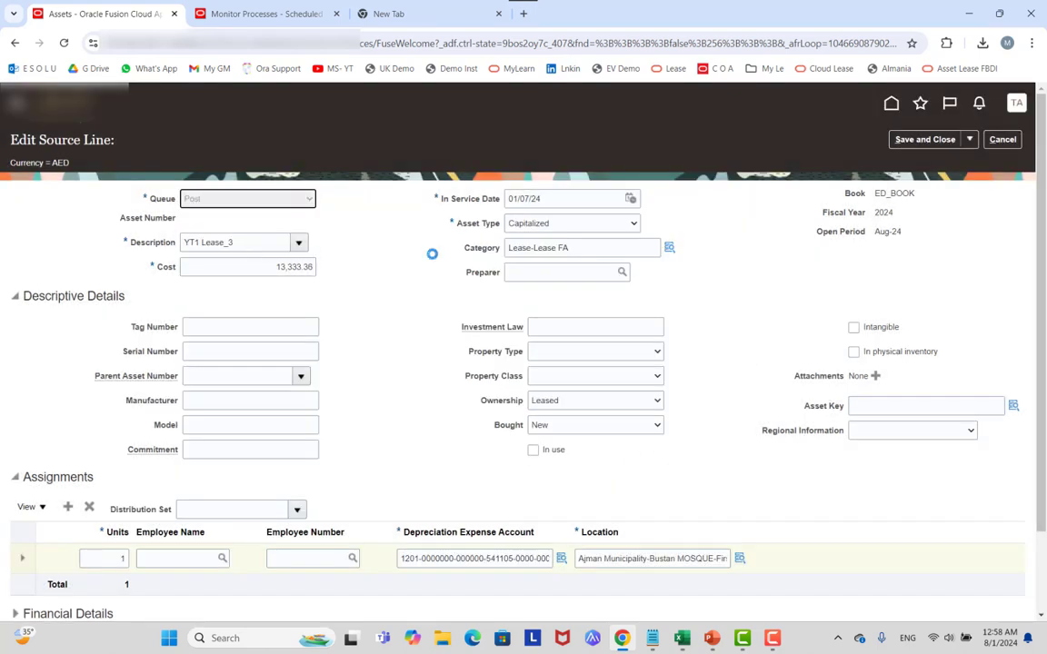
{"action": "left_click", "coordinate": [905, 140]}
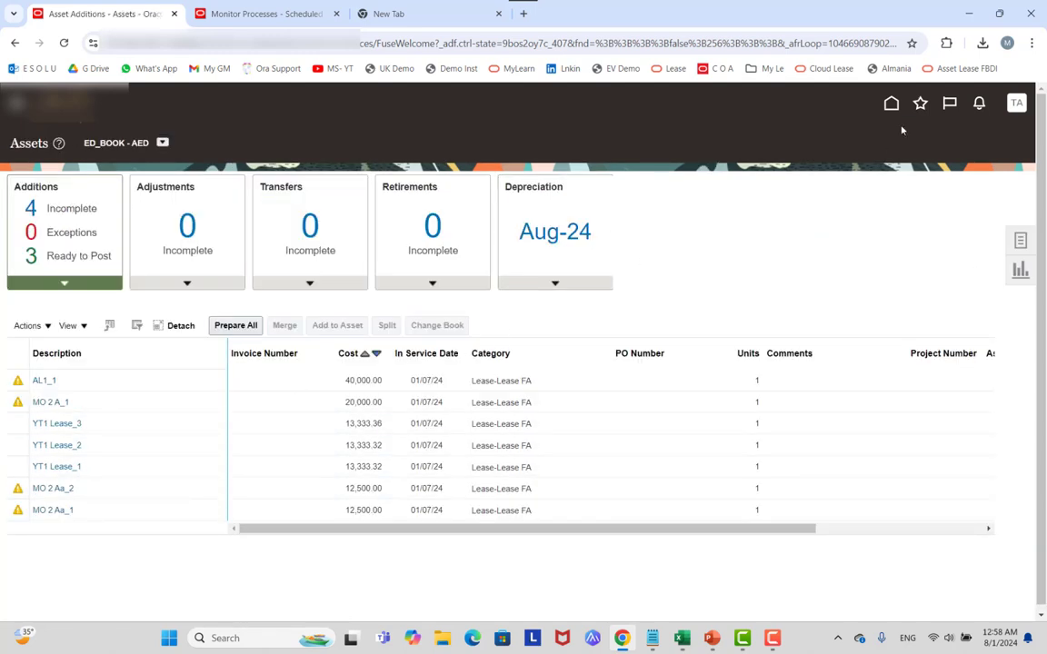
Switch to Scheduled Processes and choose the Post Mass Additions job for the new process.
{"action": "left_click", "coordinate": [242, 5]}
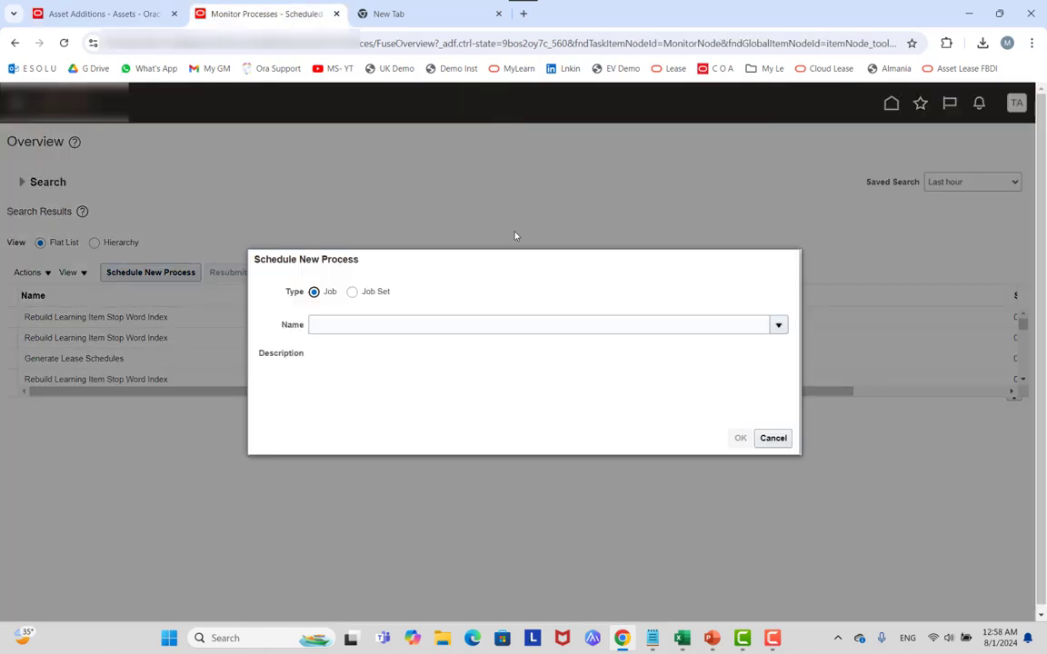
{"action": "left_click", "coordinate": [514, 323]}
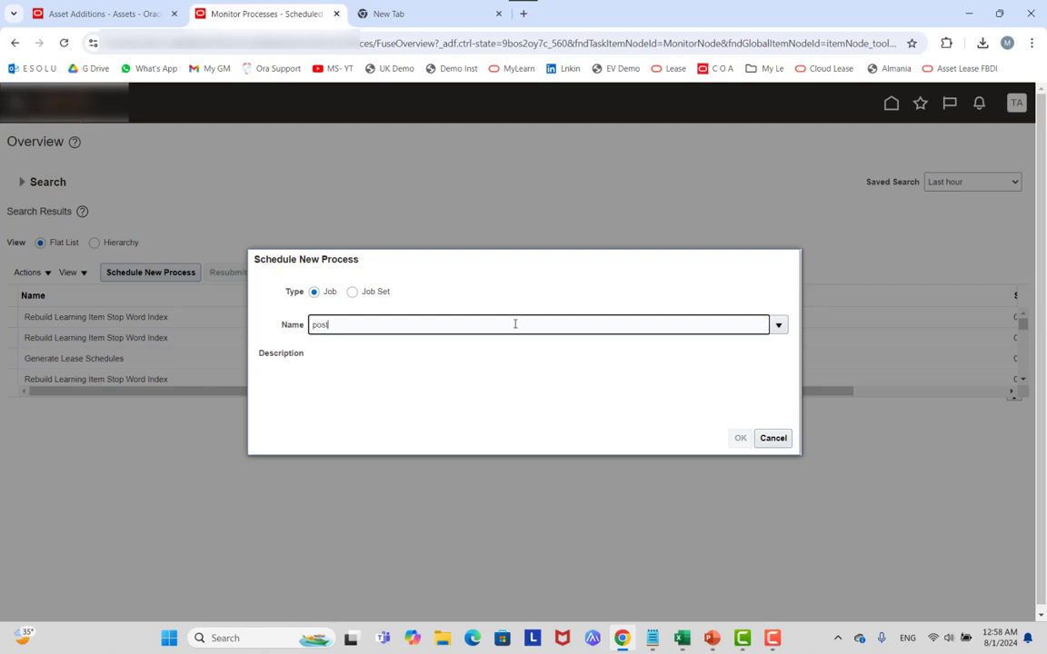
{"action": "type", "text": "post mass"}
{"action": "key", "text": "Tab"}
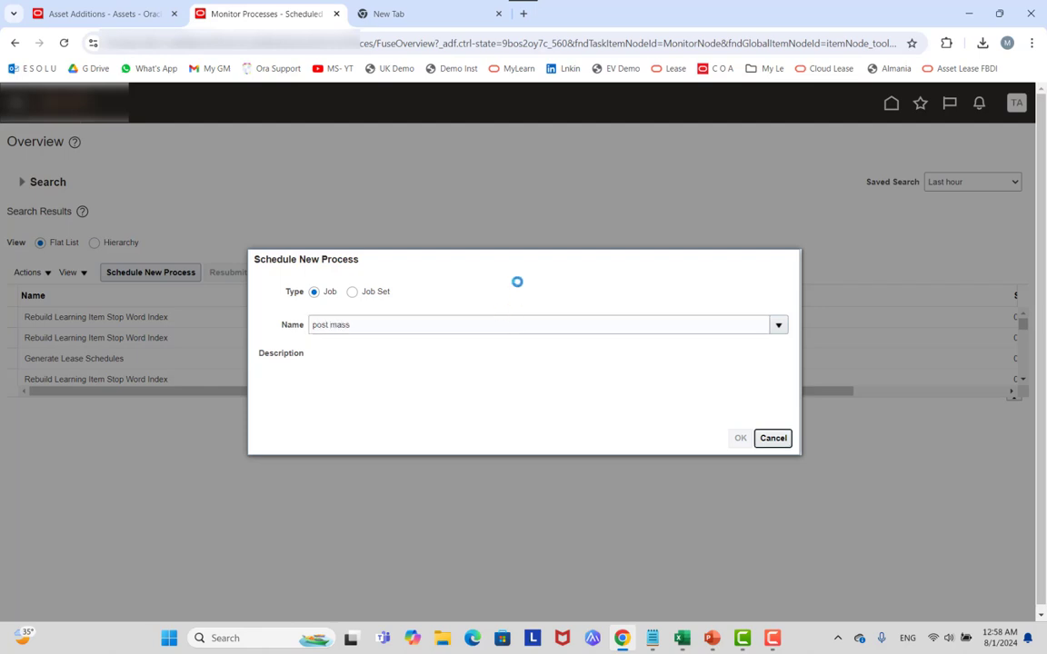
{"action": "left_click", "coordinate": [313, 349]}
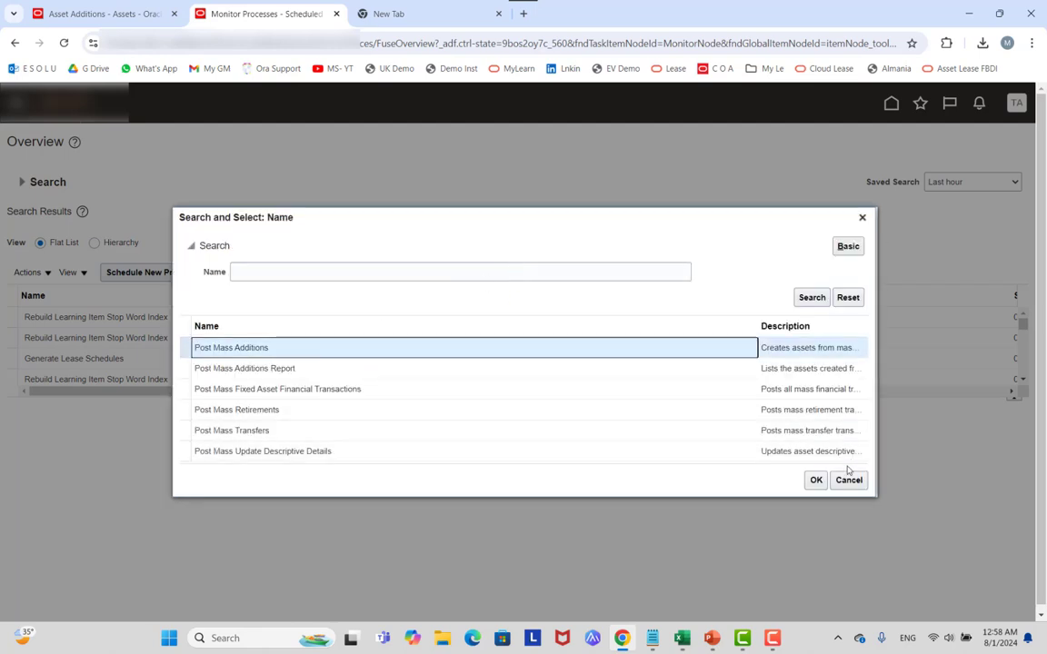
{"action": "left_click", "coordinate": [816, 480]}
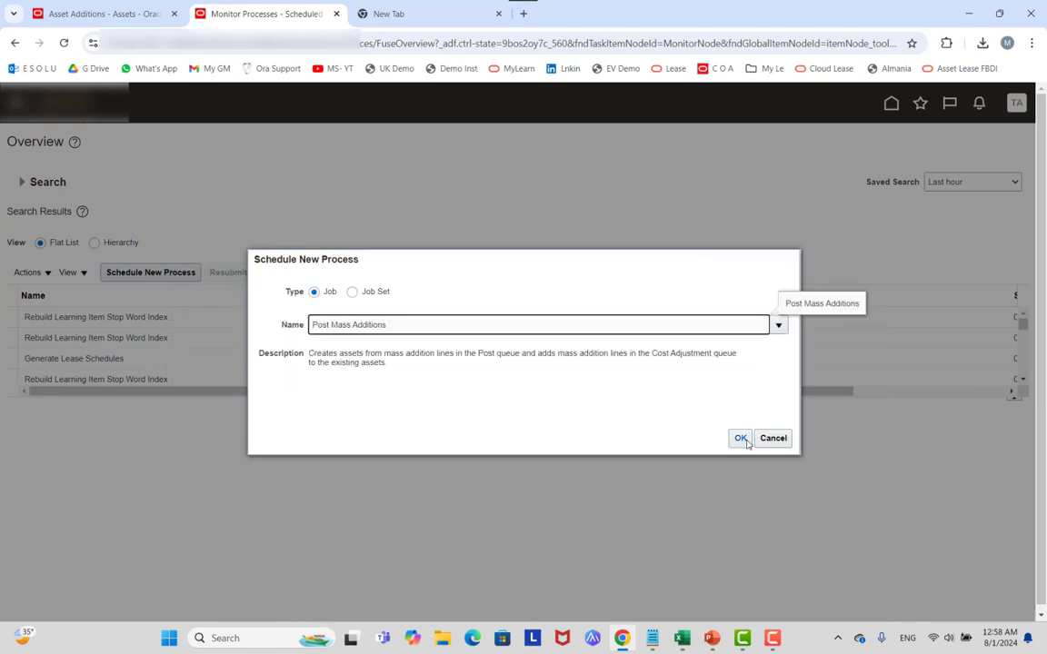
{"action": "left_click", "coordinate": [742, 437]}
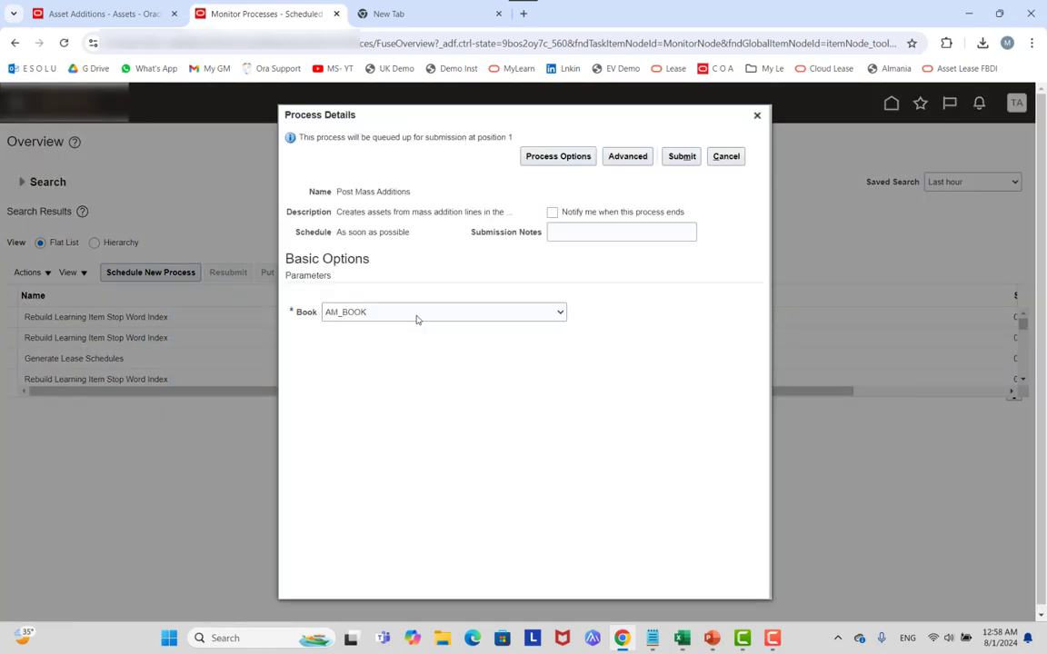
Submit the Post Mass Additions process for the book ED_BOOK.
{"action": "left_click", "coordinate": [417, 313]}
{"action": "left_click", "coordinate": [372, 334]}
{"action": "left_click", "coordinate": [681, 156]}
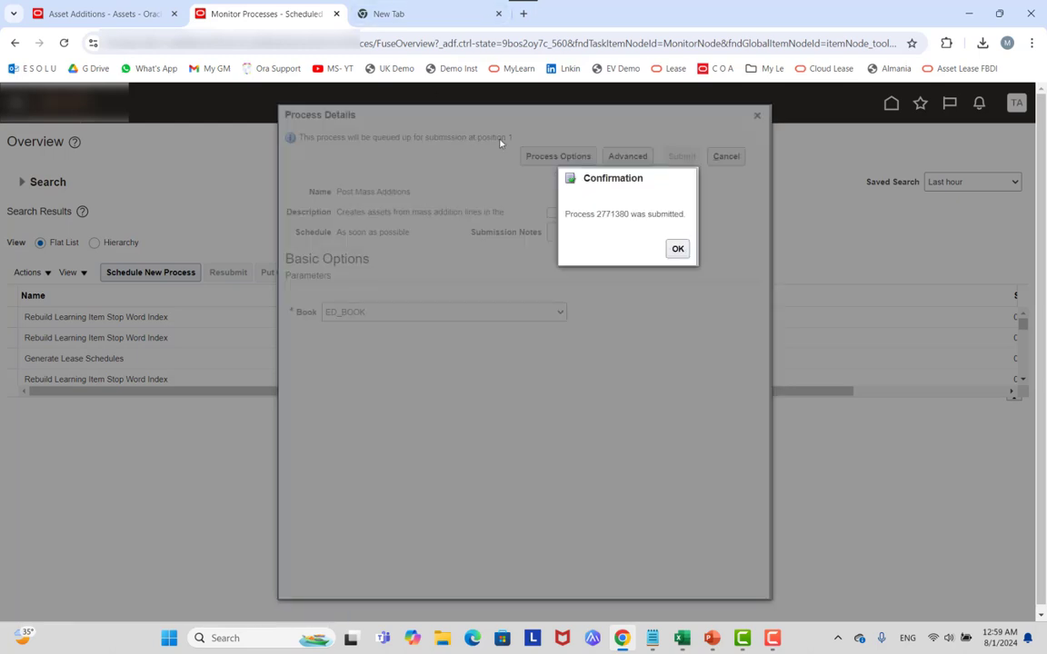
{"action": "left_click", "coordinate": [677, 248]}
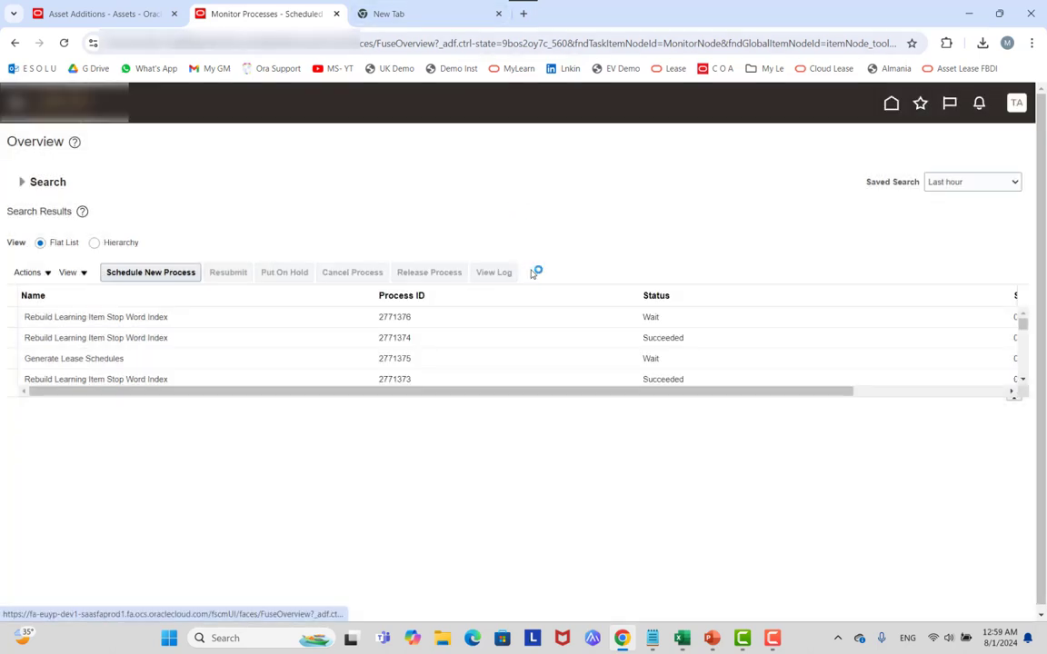
Refresh the process list repeatedly to check the status of Post Mass Additions and its follow-up report and extract processes.
{"action": "left_click", "coordinate": [532, 272]}
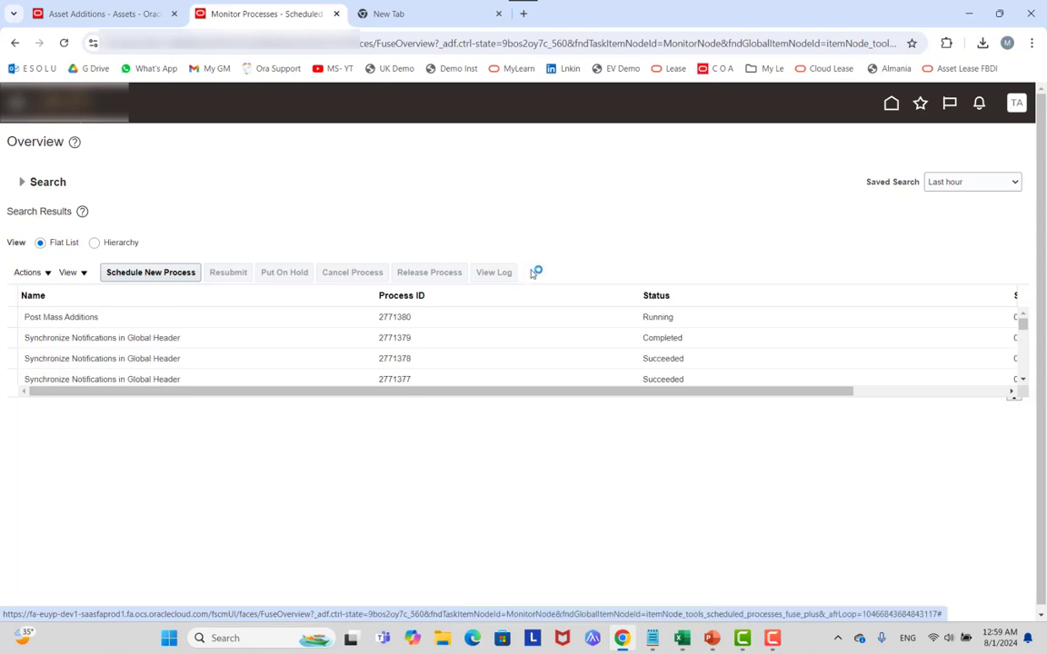
{"action": "left_click", "coordinate": [532, 273]}
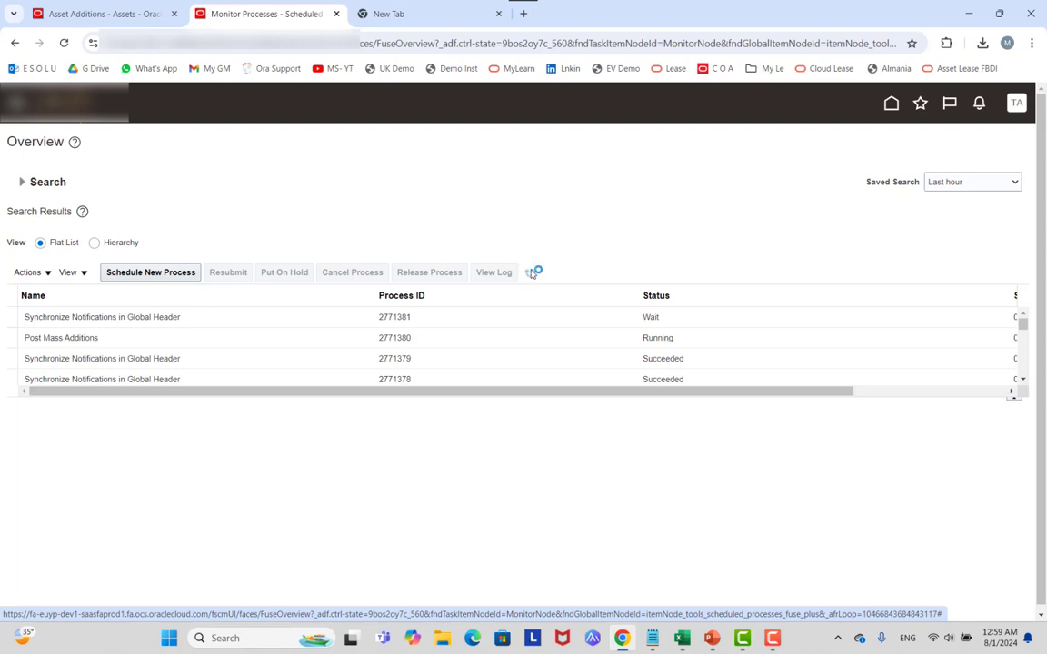
{"action": "left_click", "coordinate": [532, 273]}
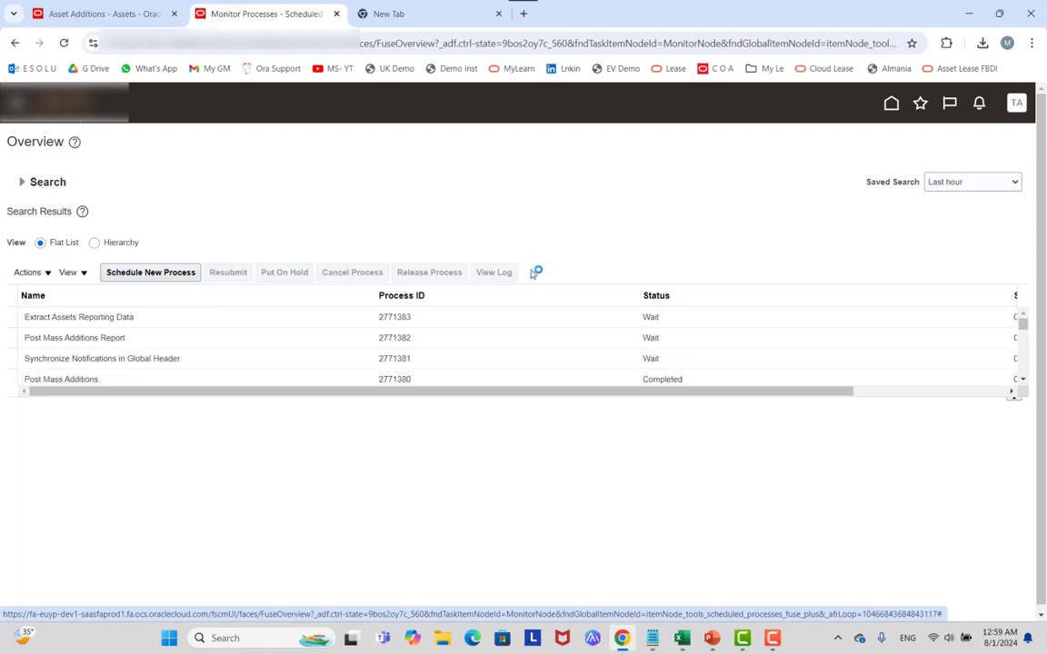
{"action": "left_click", "coordinate": [533, 274]}
{"action": "left_click", "coordinate": [532, 273]}
{"action": "left_click", "coordinate": [532, 273]}
{"action": "left_click", "coordinate": [532, 274]}
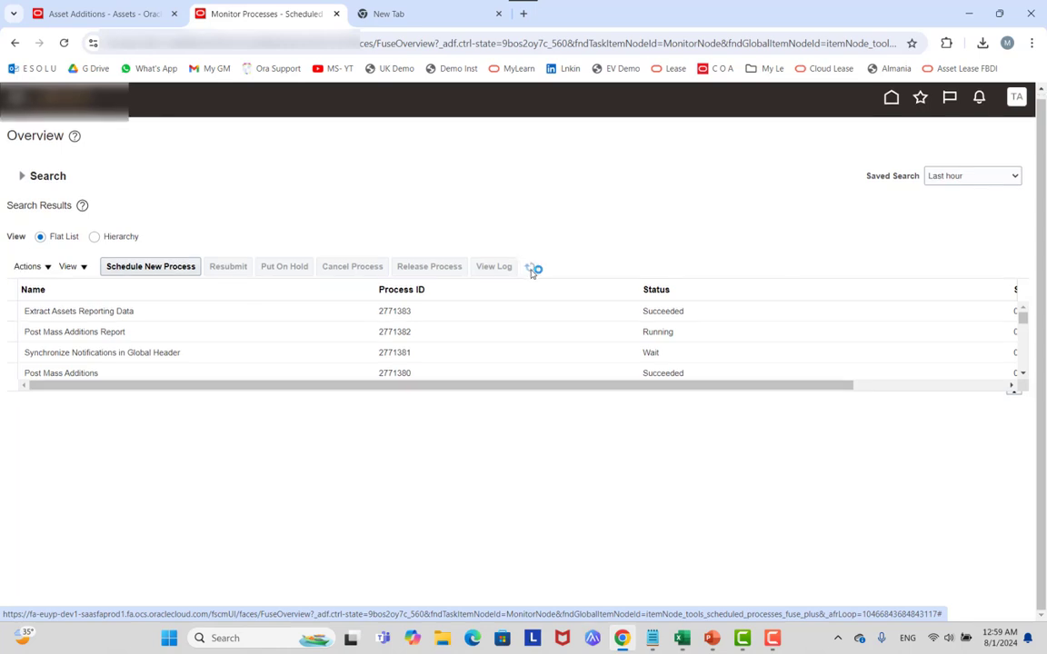
{"action": "left_click", "coordinate": [532, 274]}
{"action": "left_click", "coordinate": [533, 273]}
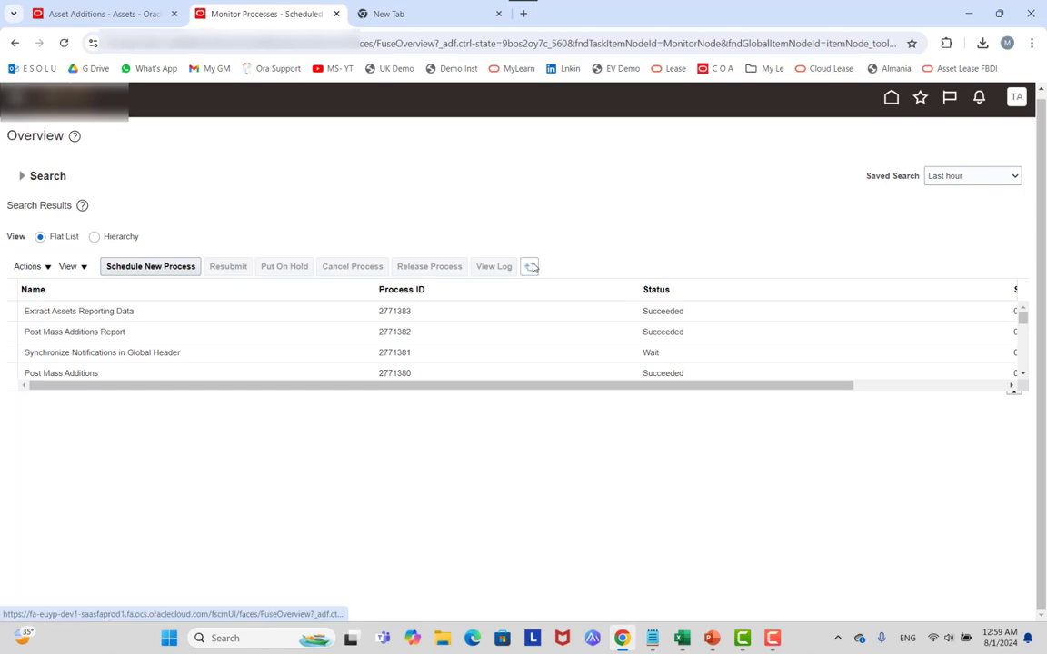
Return to Assets and look through the YT1 Lease actions and the lease payment invoices in Manage Leases, ending on the lease list.
{"action": "left_click", "coordinate": [153, 7]}
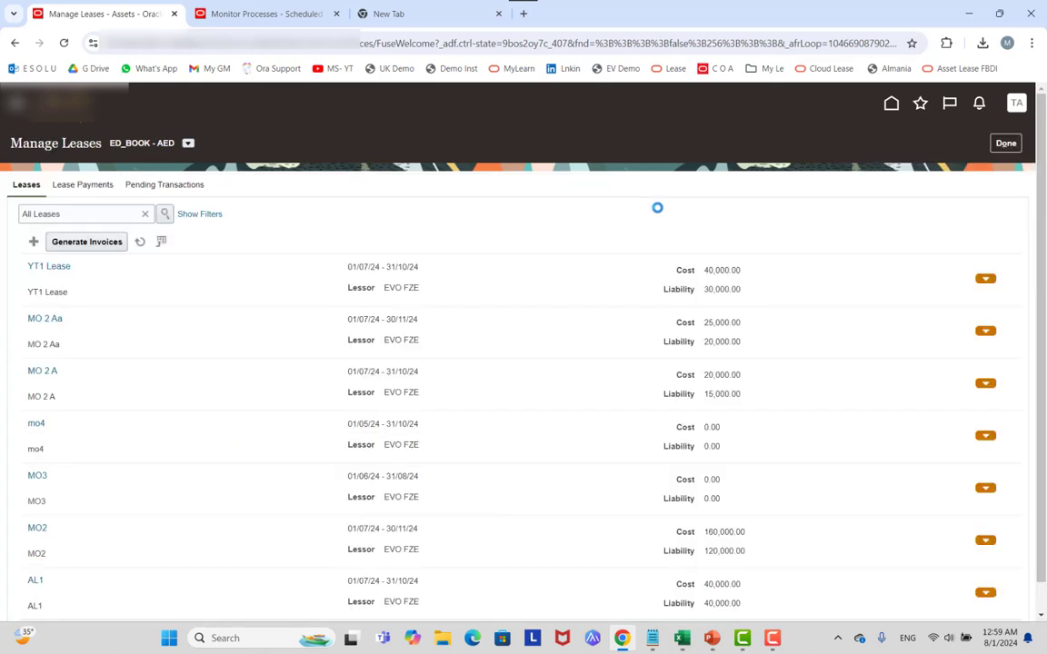
{"action": "left_click", "coordinate": [985, 278]}
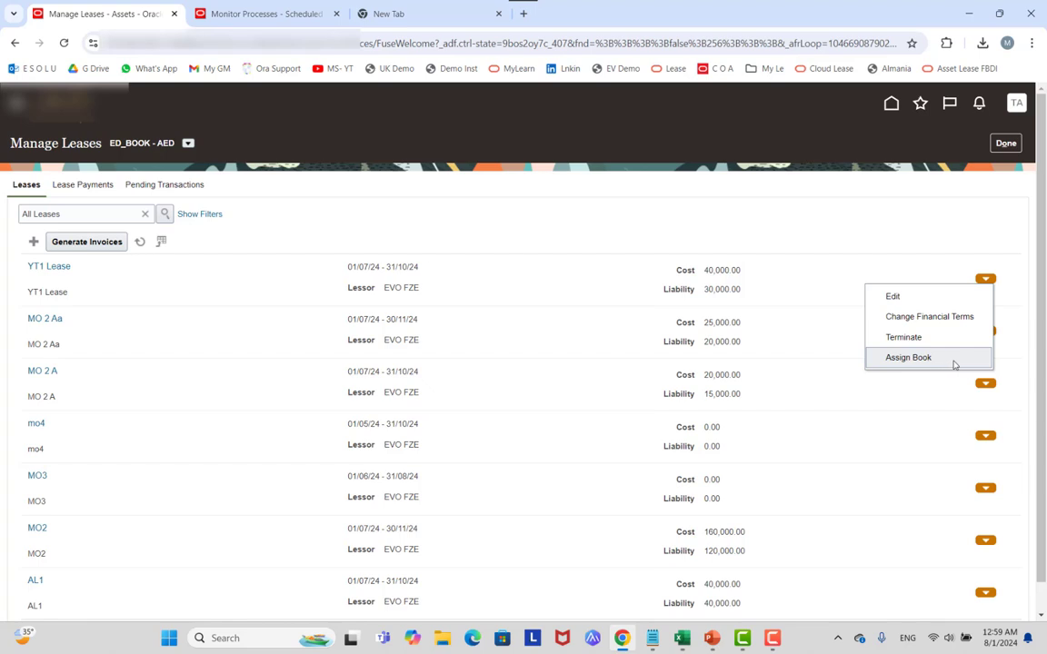
{"action": "left_click", "coordinate": [909, 357]}
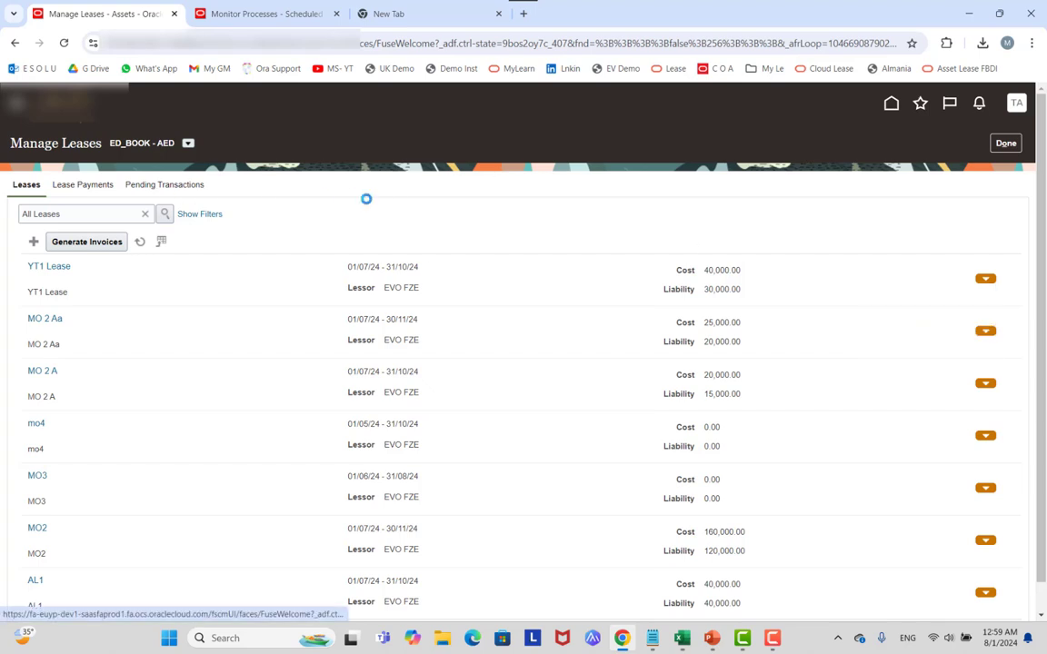
{"action": "left_click", "coordinate": [82, 185]}
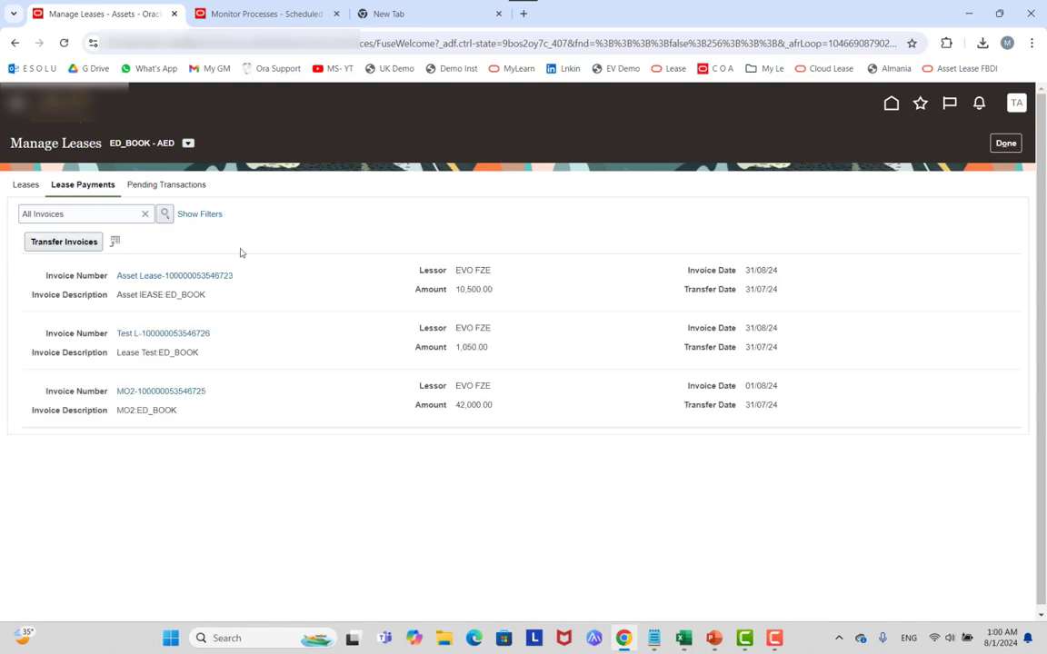
{"action": "left_click", "coordinate": [26, 185]}
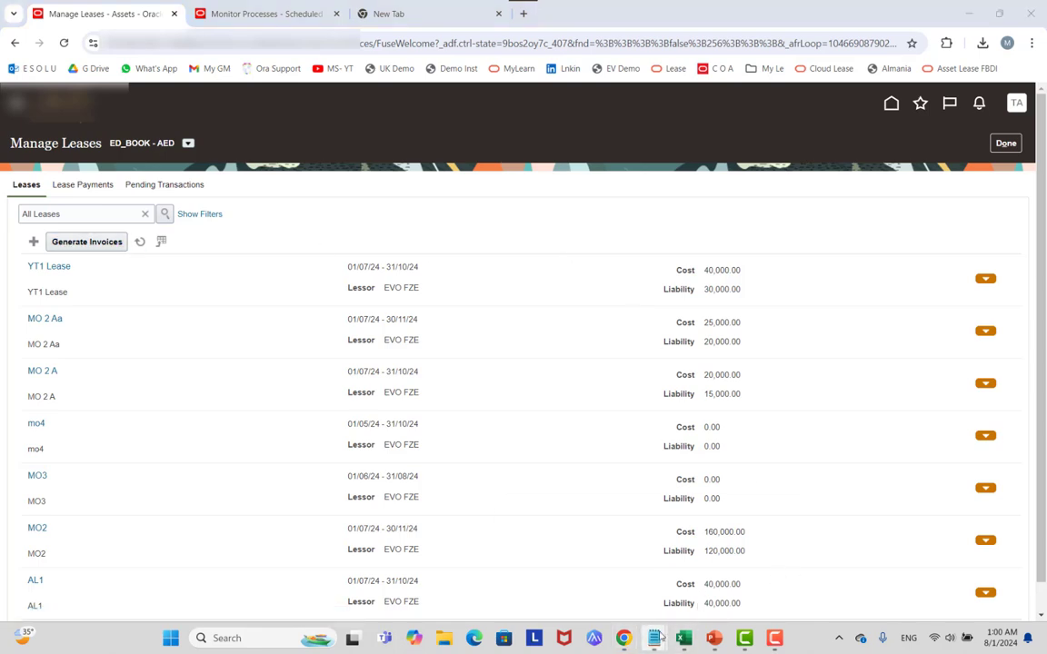
Switch to Notepad and review the seven numbered steps in the Steps to reproduce note, from Create Lease to Generate Invoices in Asset Leases.
{"action": "mouse_move", "coordinate": [655, 638]}
{"action": "left_click", "coordinate": [715, 591]}
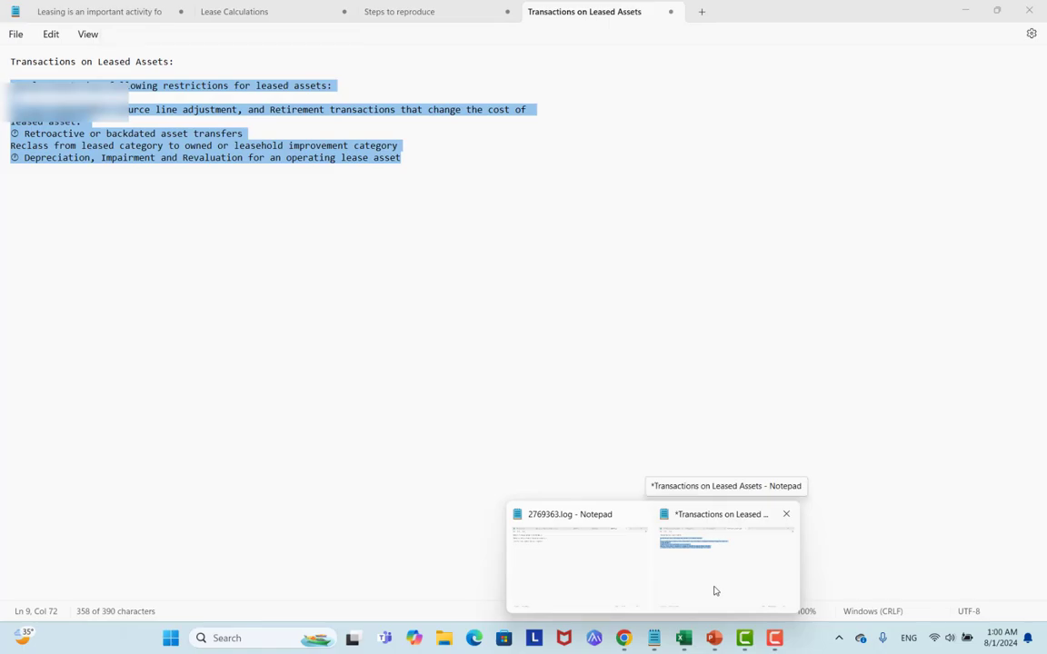
{"action": "left_click", "coordinate": [429, 12]}
{"action": "left_click_drag", "start_coordinate": [43, 84], "coordinate": [112, 82]}
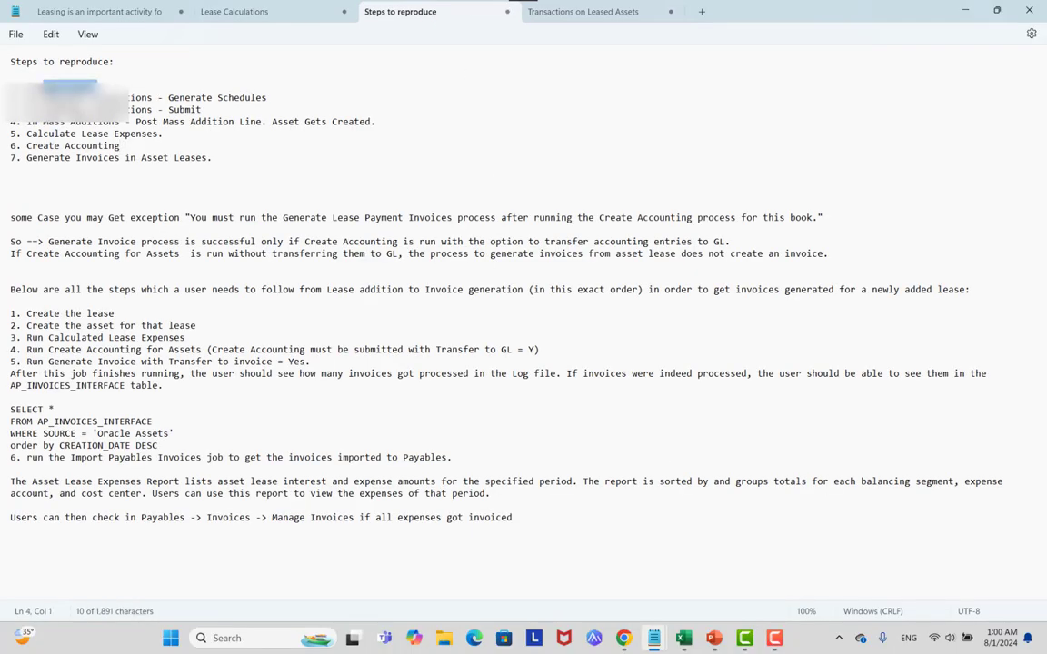
{"action": "left_click_drag", "start_coordinate": [47, 97], "coordinate": [279, 104]}
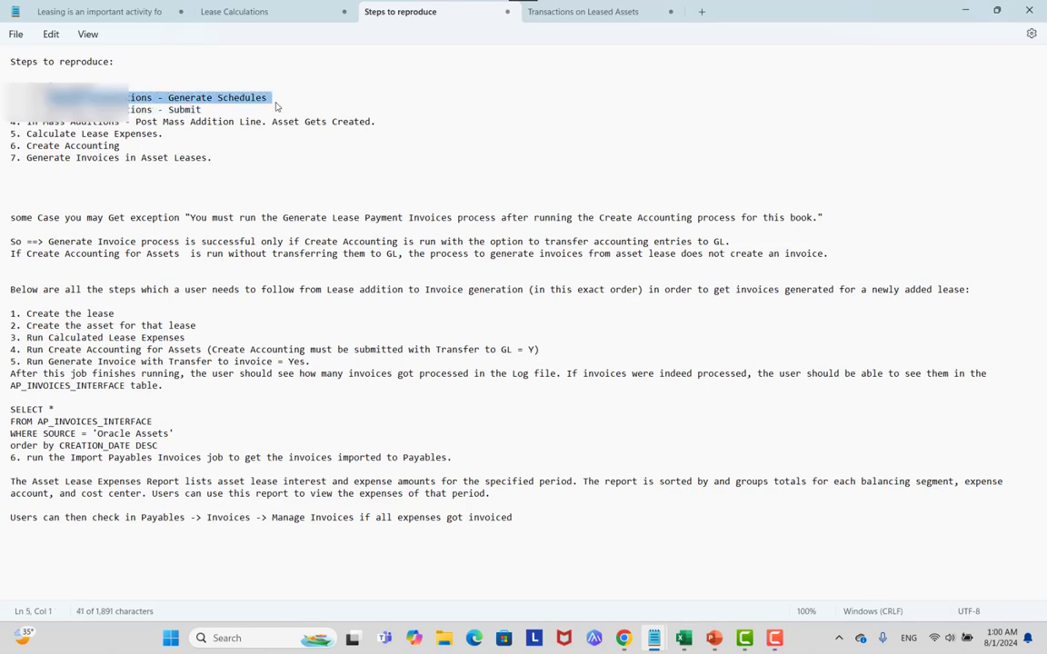
{"action": "left_click_drag", "start_coordinate": [68, 110], "coordinate": [208, 113]}
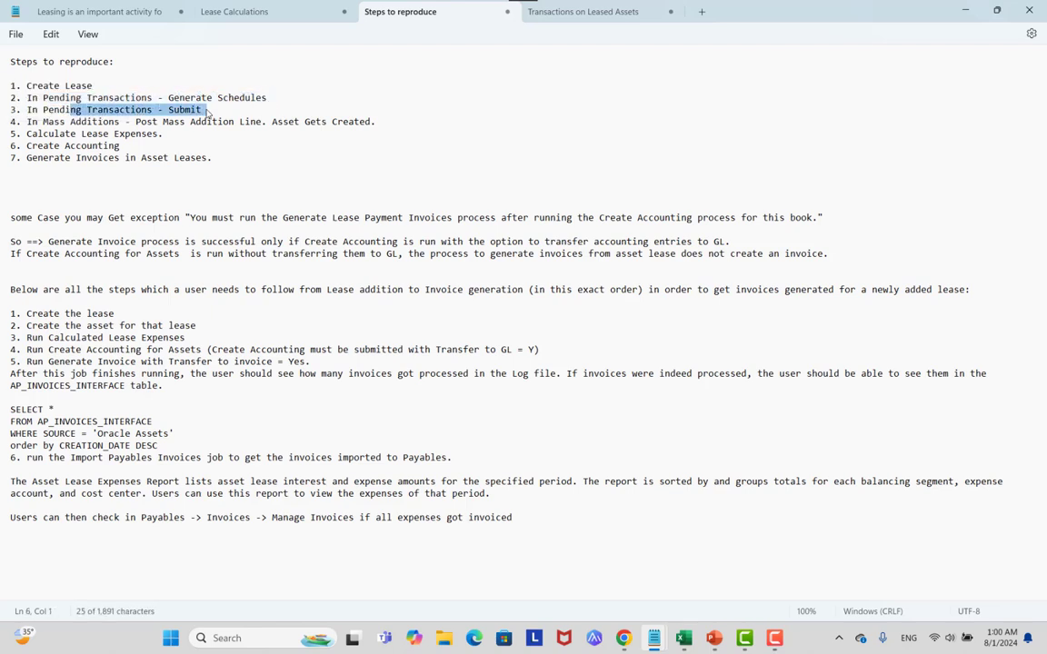
{"action": "left_click_drag", "start_coordinate": [53, 121], "coordinate": [388, 121]}
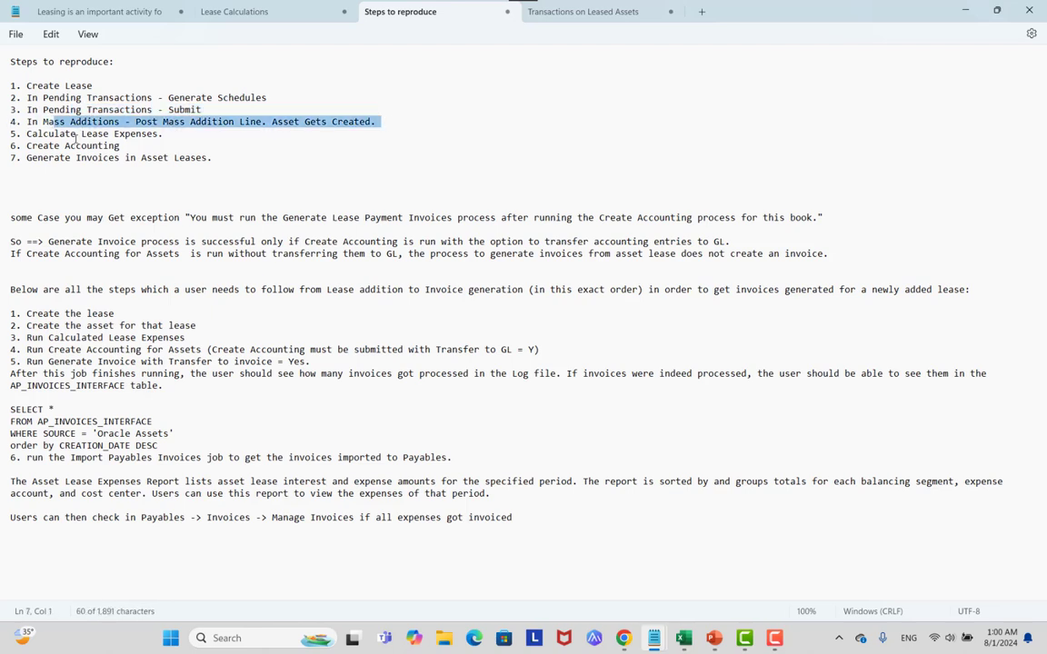
{"action": "left_click_drag", "start_coordinate": [33, 134], "coordinate": [164, 138]}
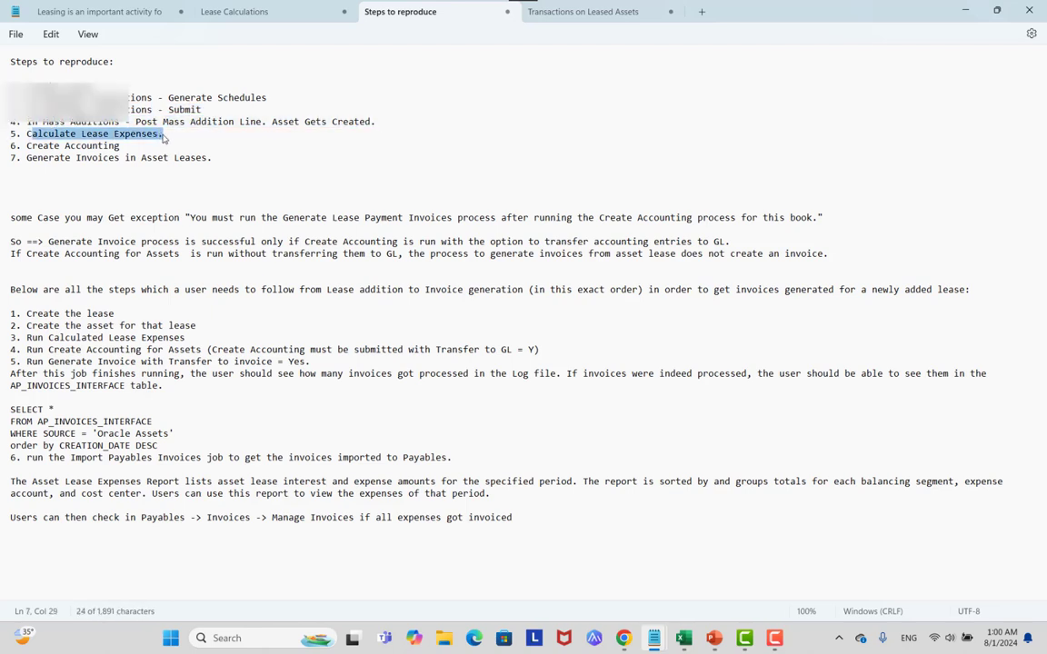
{"action": "left_click_drag", "start_coordinate": [32, 145], "coordinate": [149, 148]}
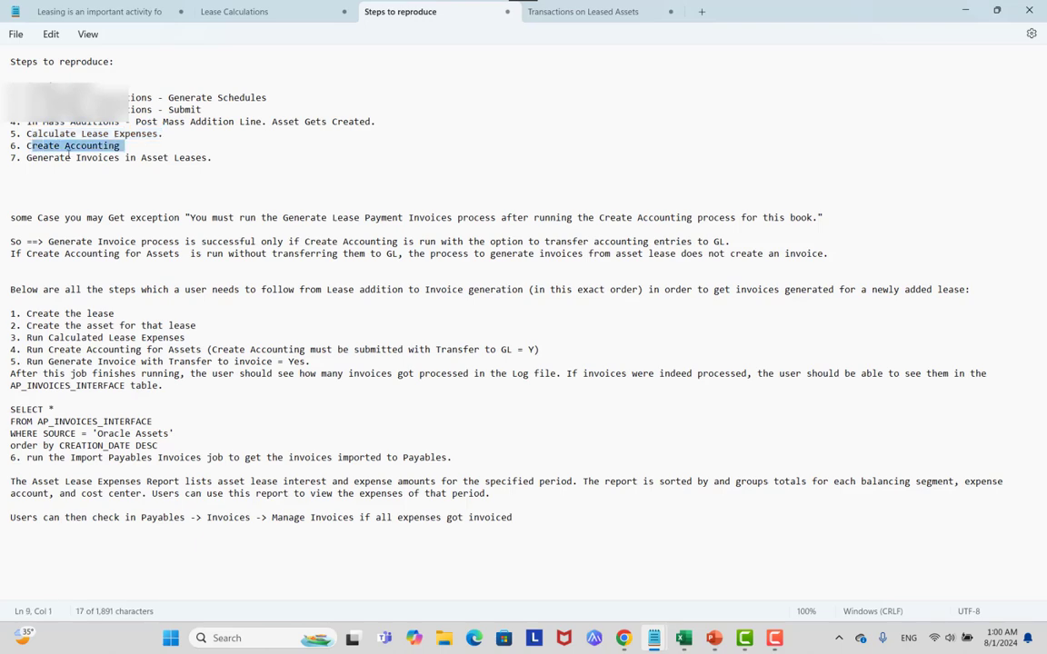
{"action": "left_click_drag", "start_coordinate": [68, 157], "coordinate": [189, 160]}
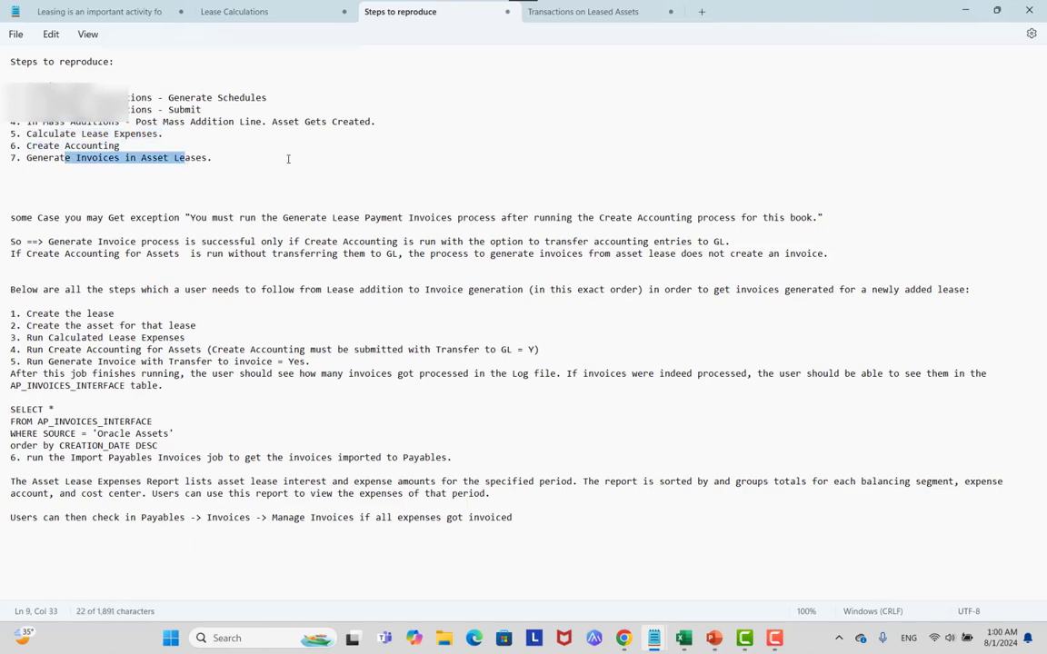
Switch from Notepad to Assets in the browser and submit Calculate Lease Expenses for the Aug-24 period of ED_BOOK.
{"action": "key", "text": "alt+Tab"}
{"action": "left_click", "coordinate": [263, 20]}
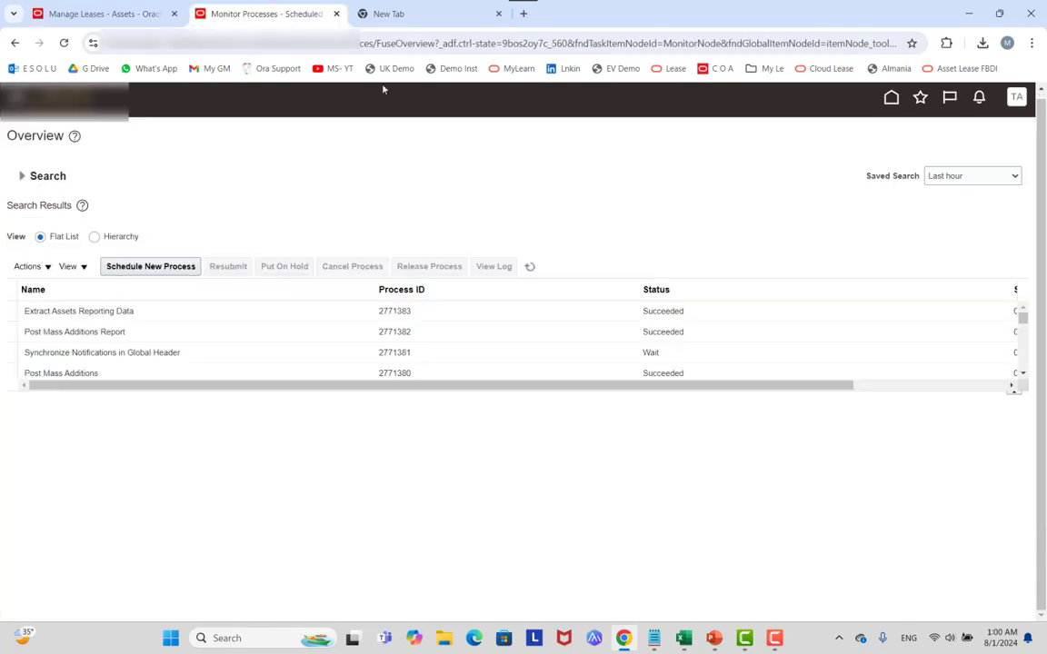
{"action": "key", "text": "ctrl+shift+Tab"}
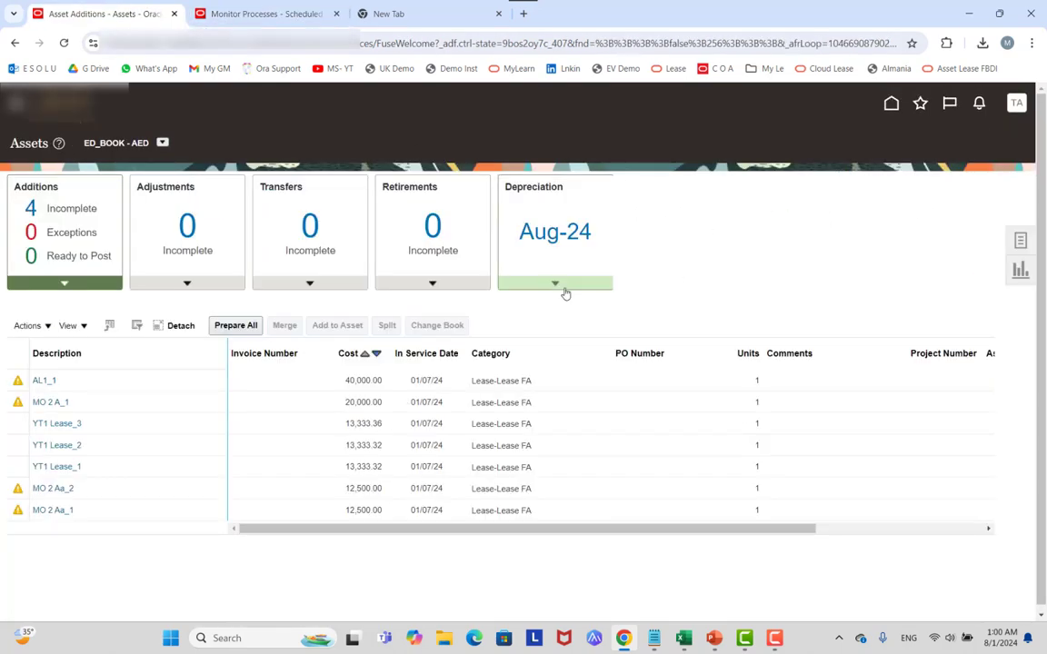
{"action": "left_click", "coordinate": [599, 272]}
{"action": "left_click", "coordinate": [600, 329]}
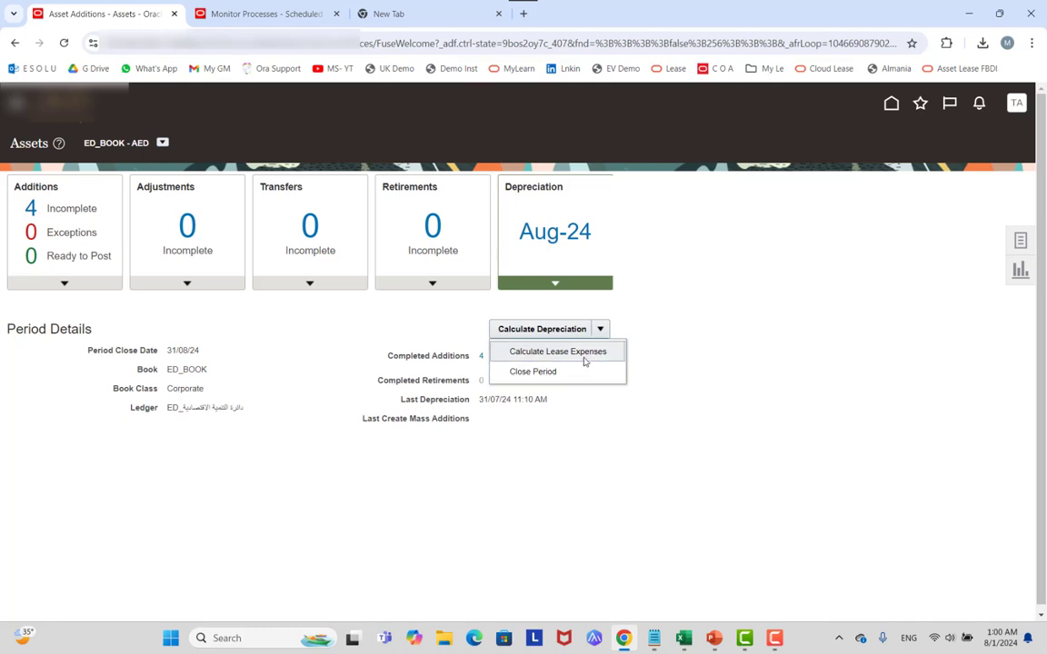
{"action": "left_click", "coordinate": [585, 357]}
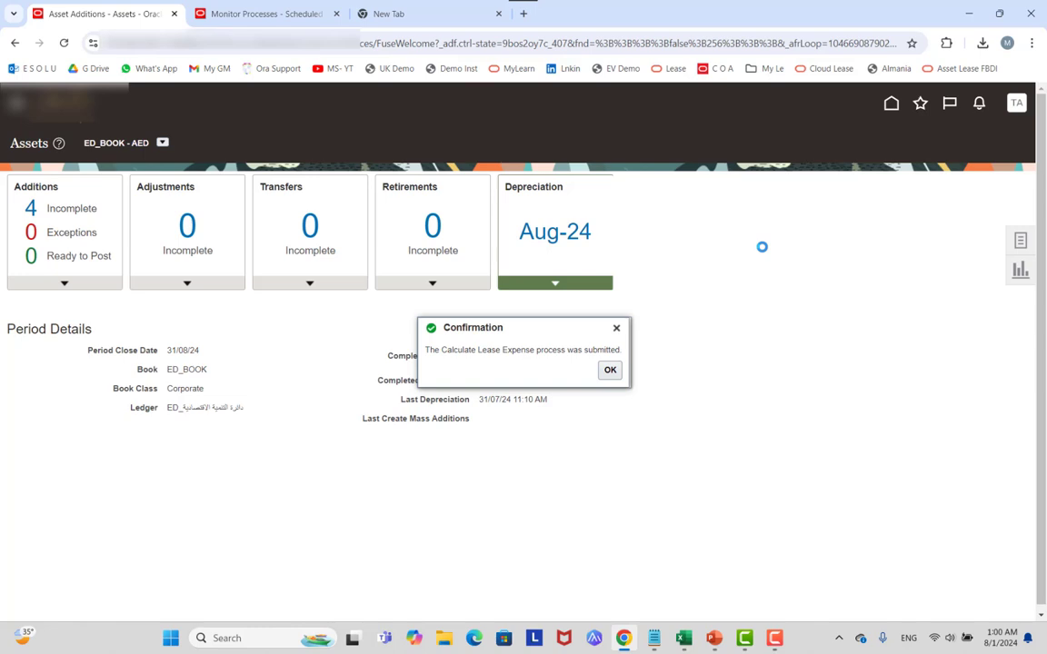
{"action": "left_click", "coordinate": [609, 369]}
Refresh the scheduled process list to check the lease expense run and consult the Create Accounting step in the Notepad note.
{"action": "left_click", "coordinate": [264, 13]}
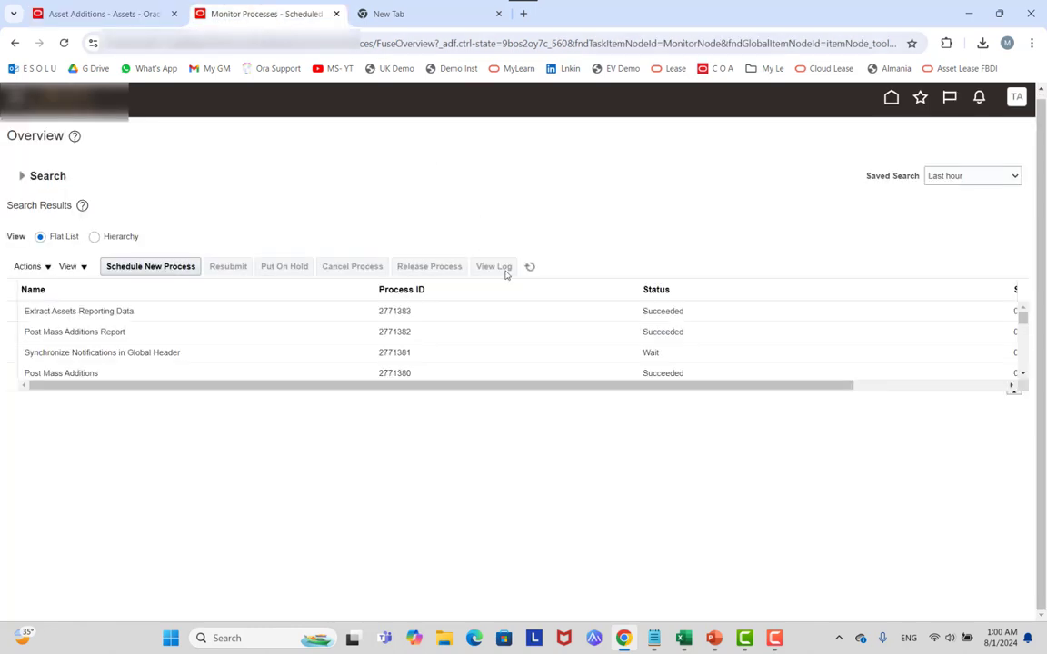
{"action": "left_click", "coordinate": [537, 269]}
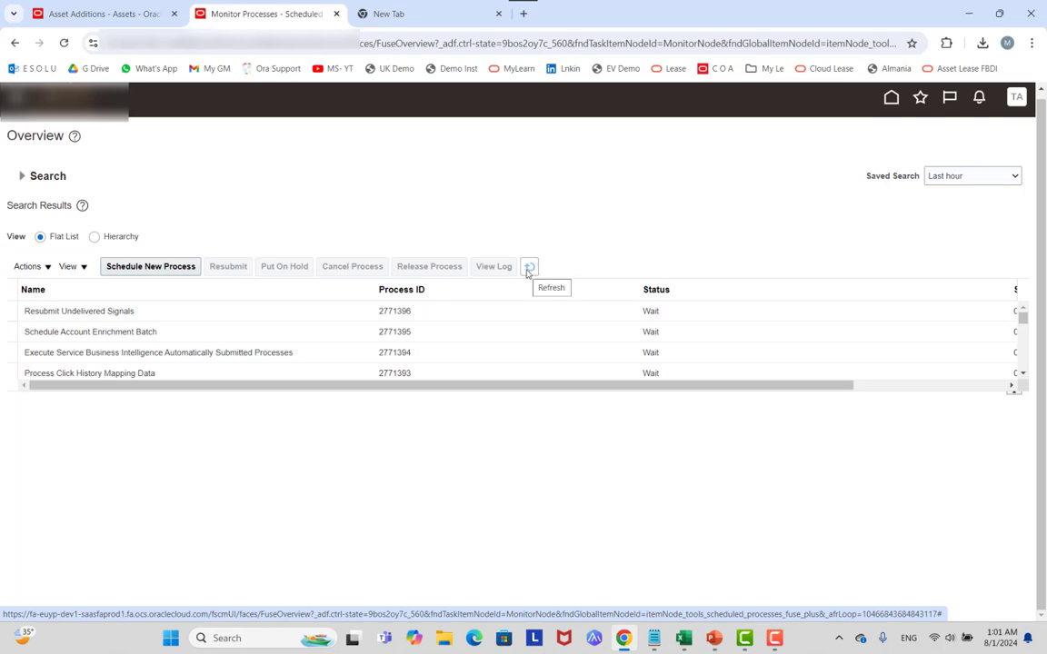
{"action": "left_click", "coordinate": [528, 268]}
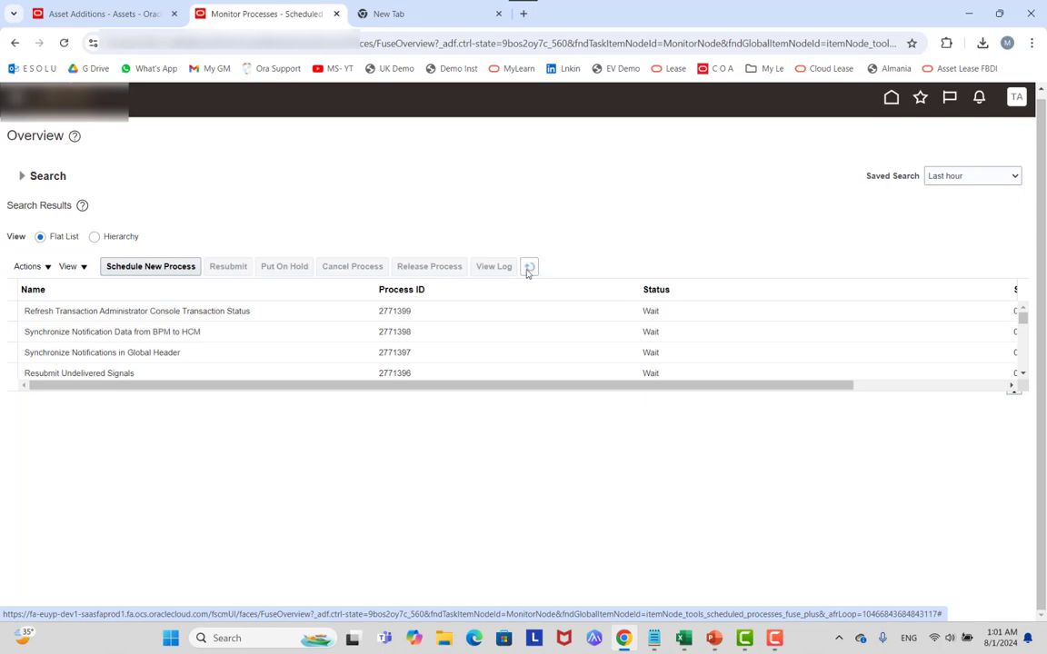
{"action": "left_click", "coordinate": [154, 16]}
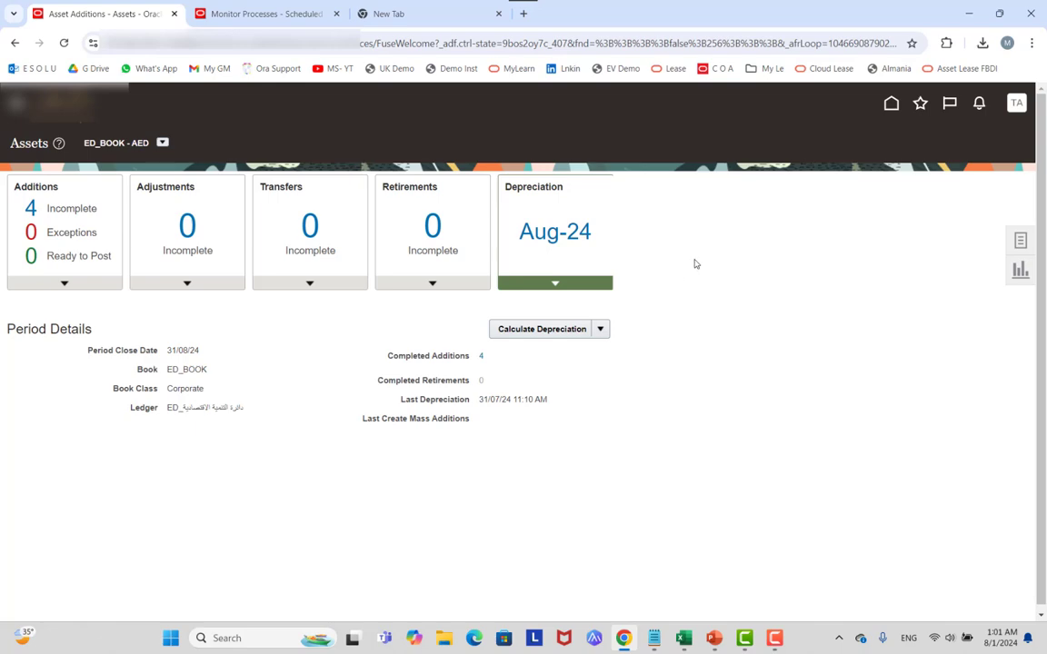
{"action": "key", "text": "alt+Tab"}
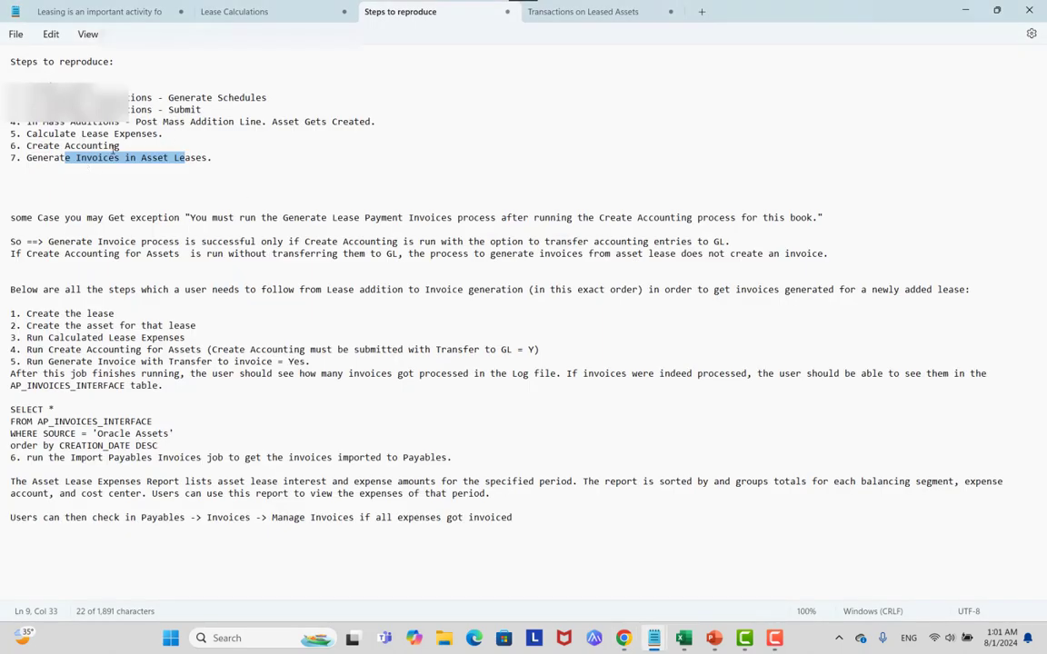
{"action": "key", "text": "alt+Tab"}
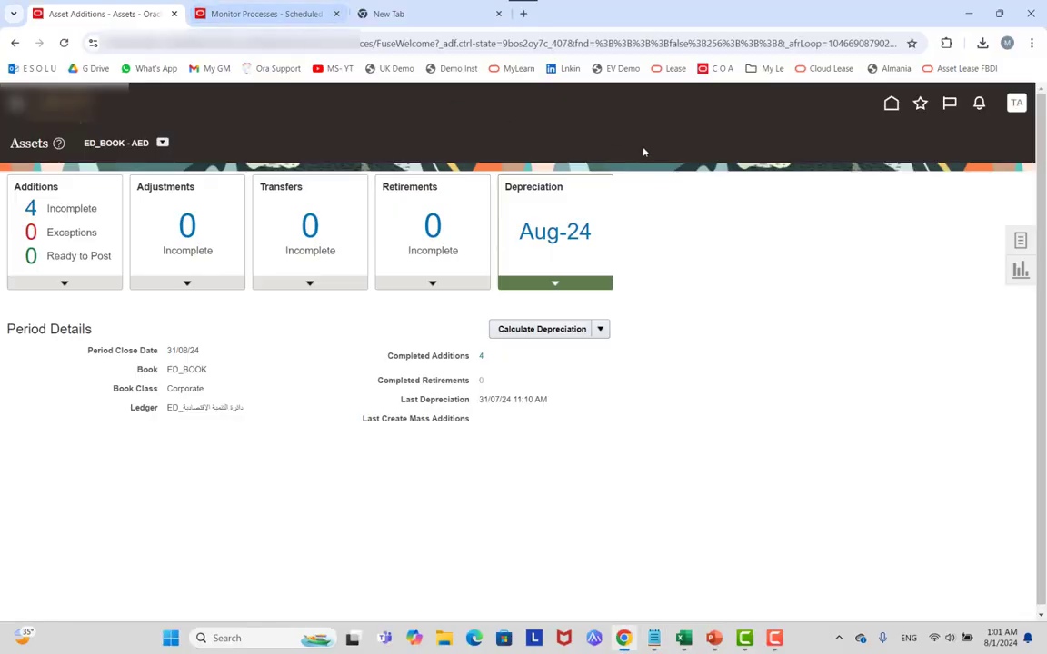
Submit Create Accounting for Assets for ED_BOOK with the Detail report style and transfer to and posting in General Ledger set to Yes.
{"action": "left_click", "coordinate": [259, 14]}
{"action": "left_click", "coordinate": [150, 266]}
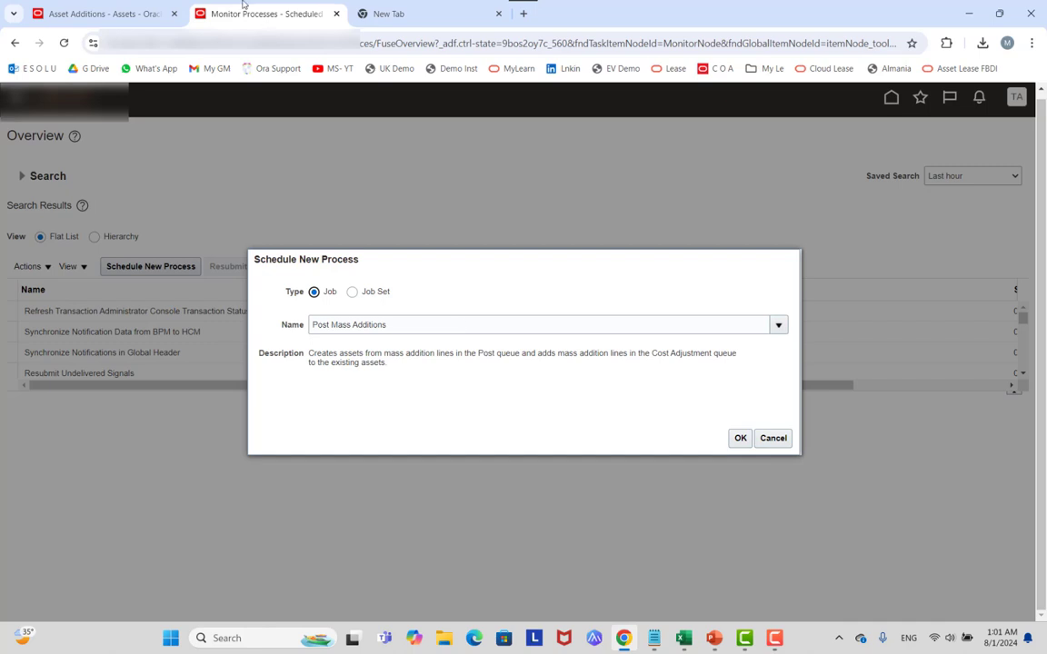
{"action": "left_click", "coordinate": [100, 14]}
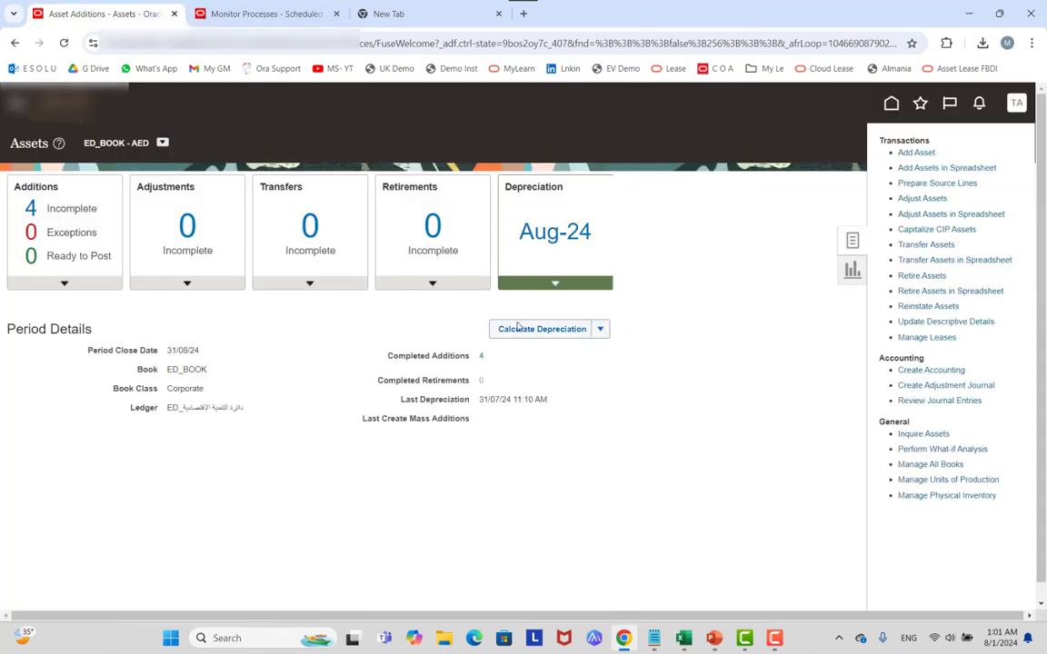
{"action": "left_click", "coordinate": [353, 310]}
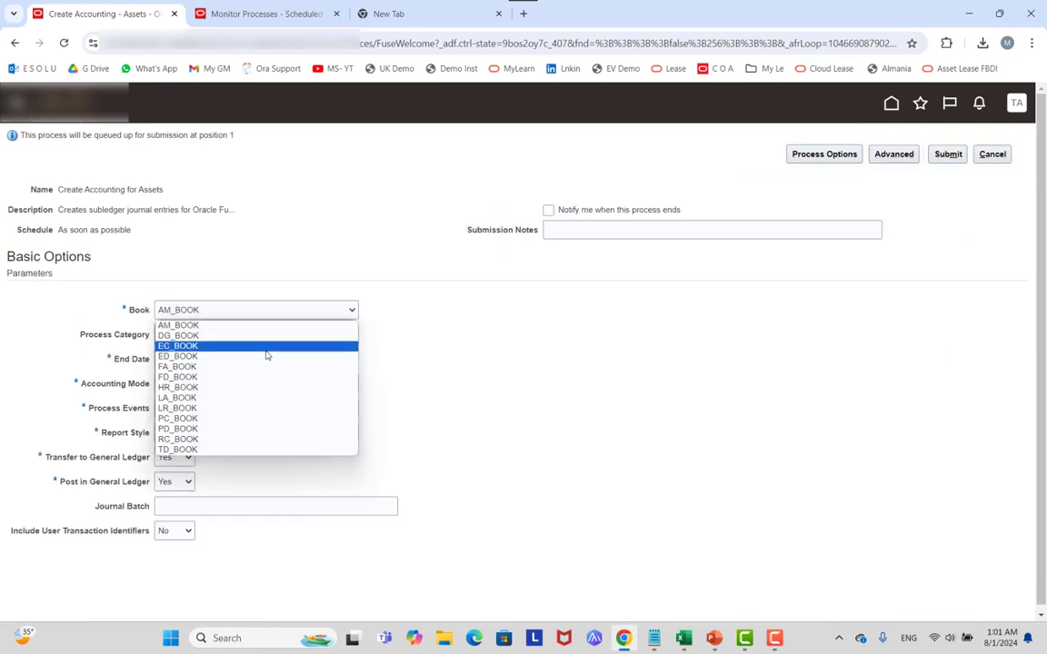
{"action": "left_click", "coordinate": [266, 356]}
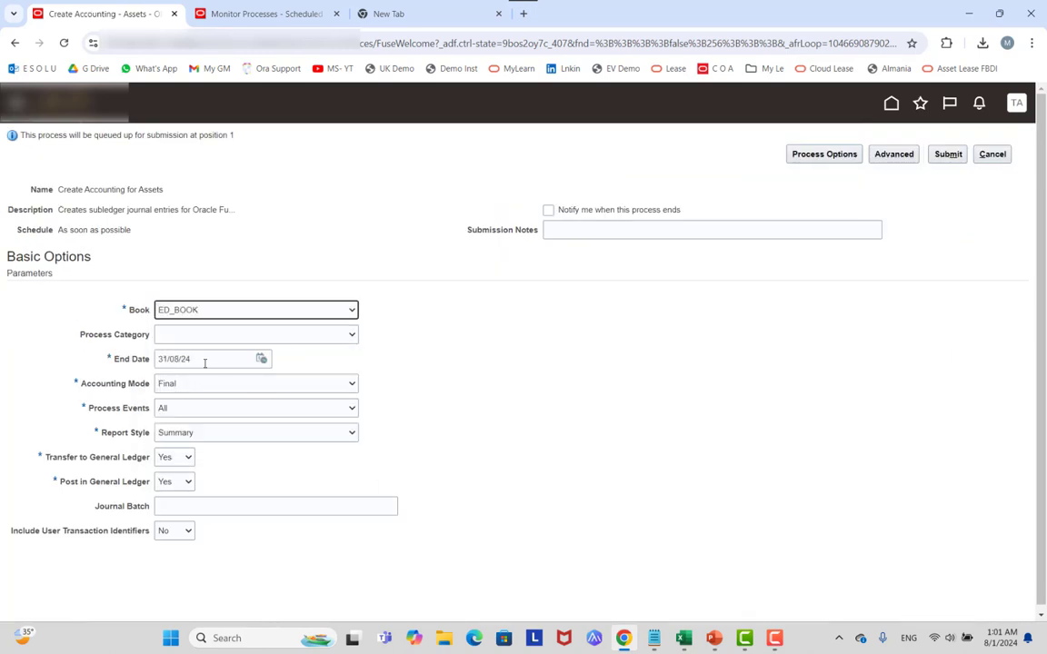
{"action": "left_click", "coordinate": [282, 433]}
{"action": "left_click", "coordinate": [271, 458]}
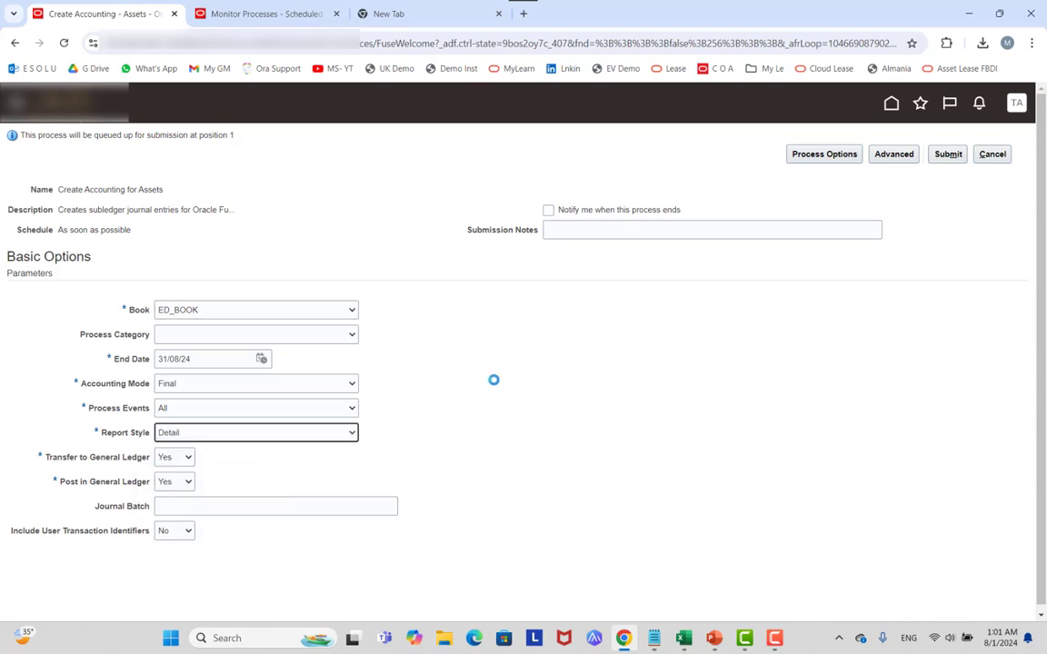
{"action": "left_click", "coordinate": [948, 155]}
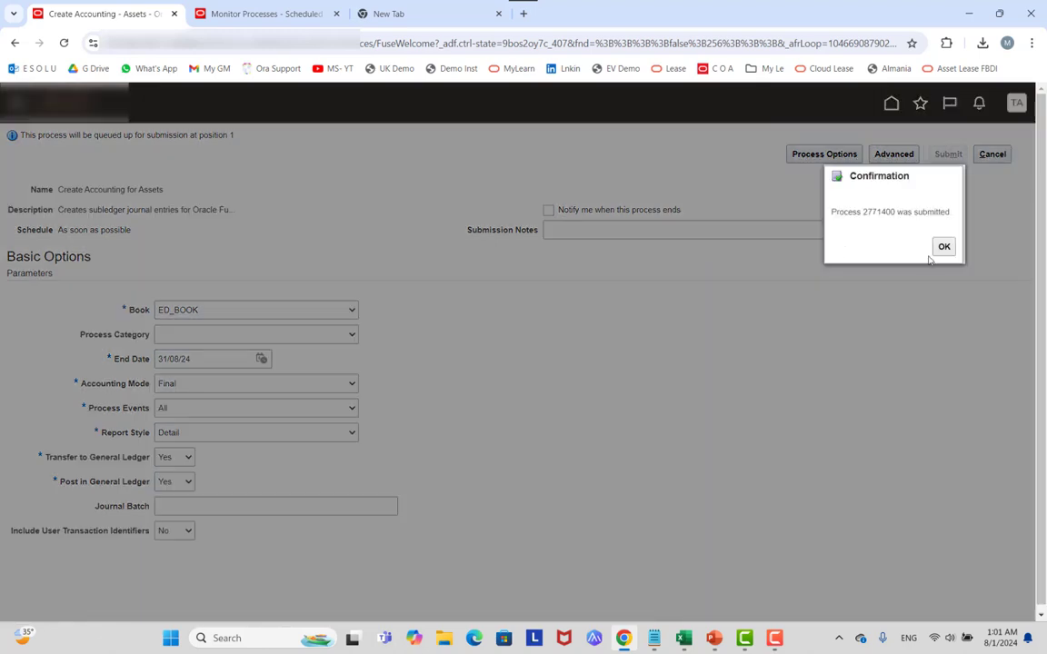
{"action": "left_click", "coordinate": [943, 247]}
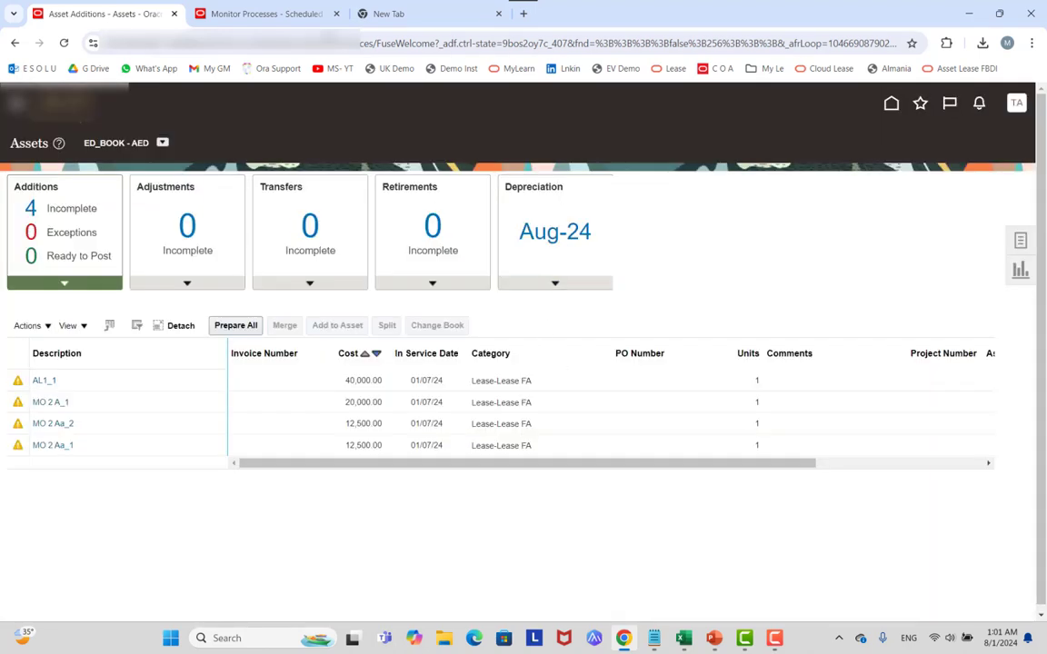
Dismiss the new process dialog in the scheduled processes and refresh the list to check on Create Accounting for Assets.
{"action": "key", "text": "ctrl+Tab"}
{"action": "left_click", "coordinate": [774, 438]}
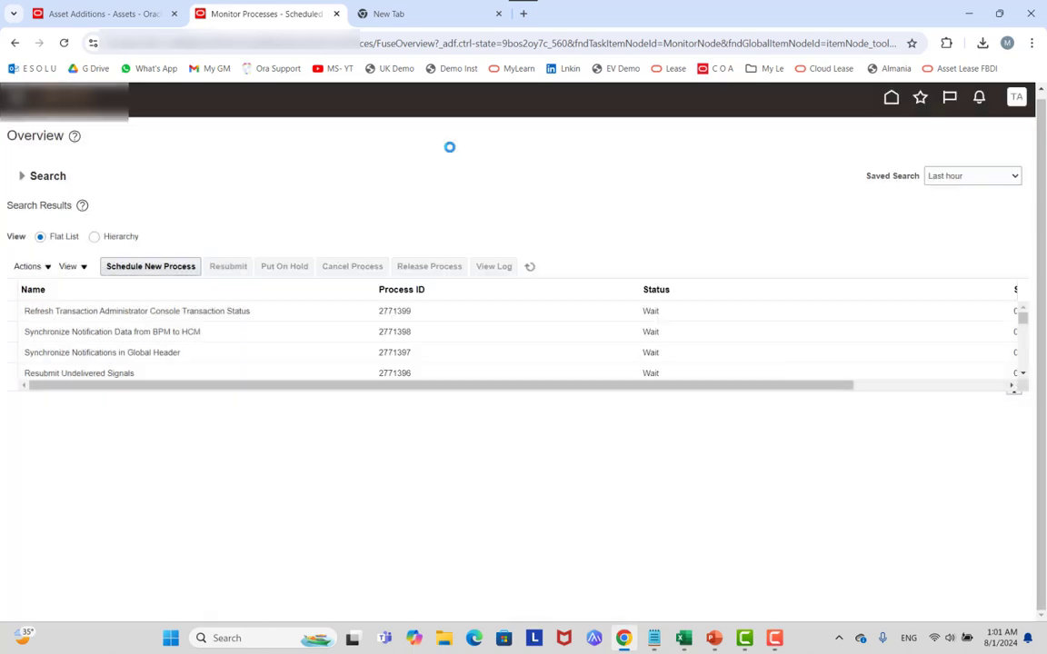
{"action": "left_click", "coordinate": [529, 267]}
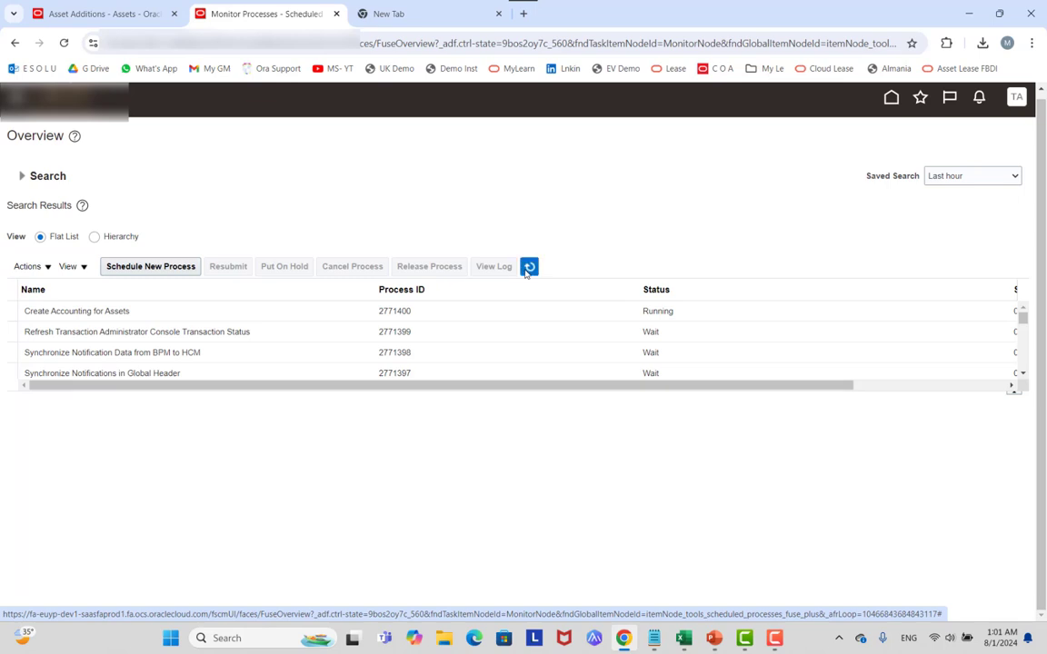
{"action": "left_click", "coordinate": [529, 271]}
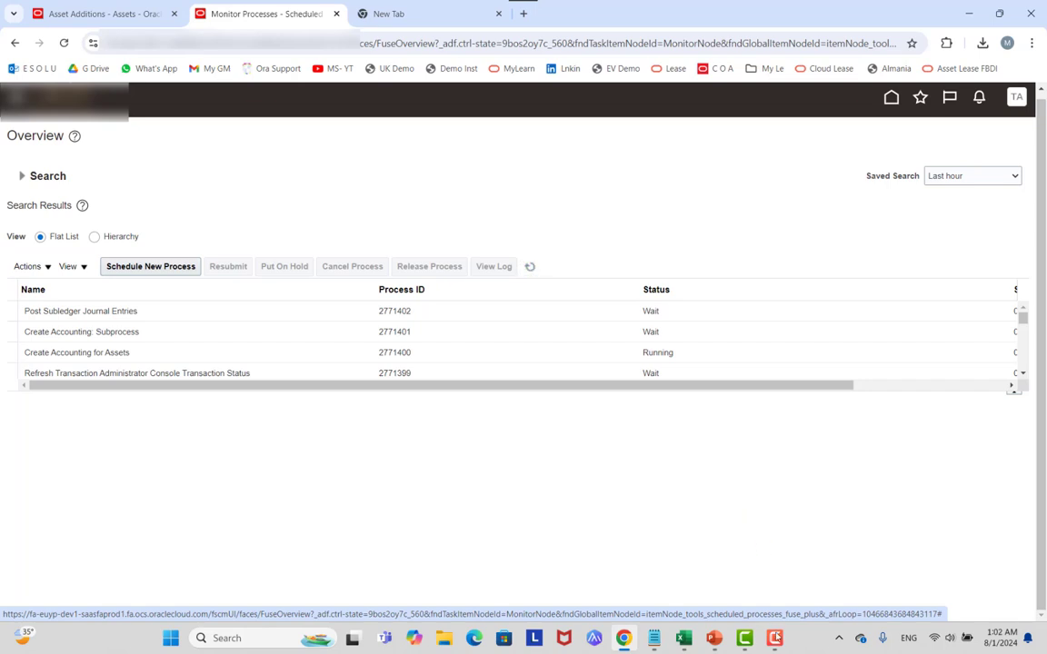
{"action": "left_click", "coordinate": [774, 638]}
{"action": "left_click", "coordinate": [774, 638]}
{"action": "left_click", "coordinate": [774, 641]}
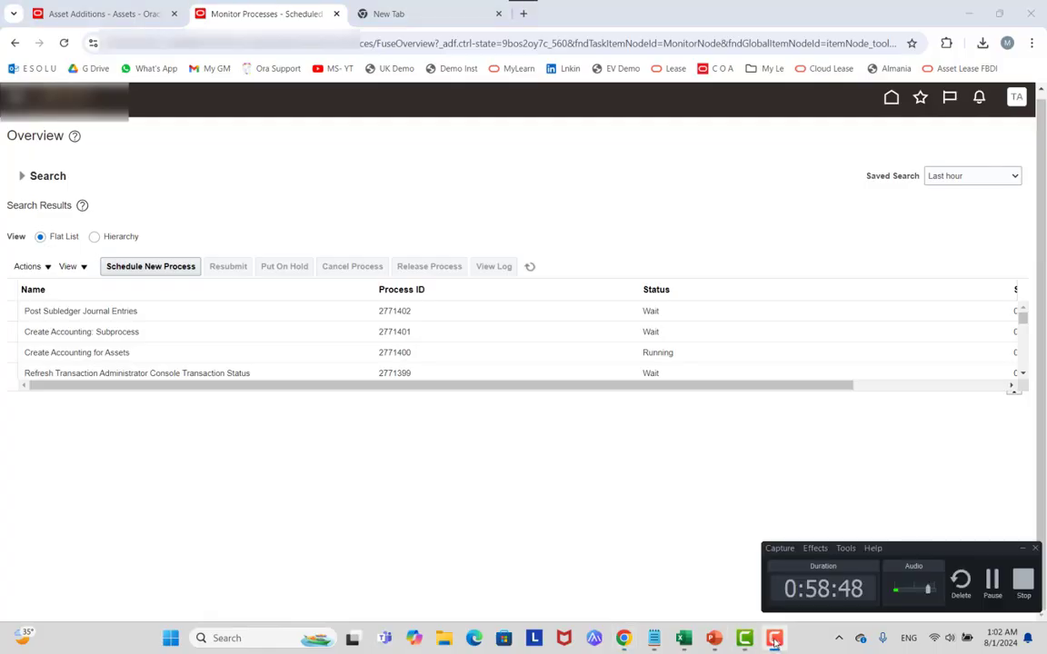
{"action": "left_click", "coordinate": [774, 639]}
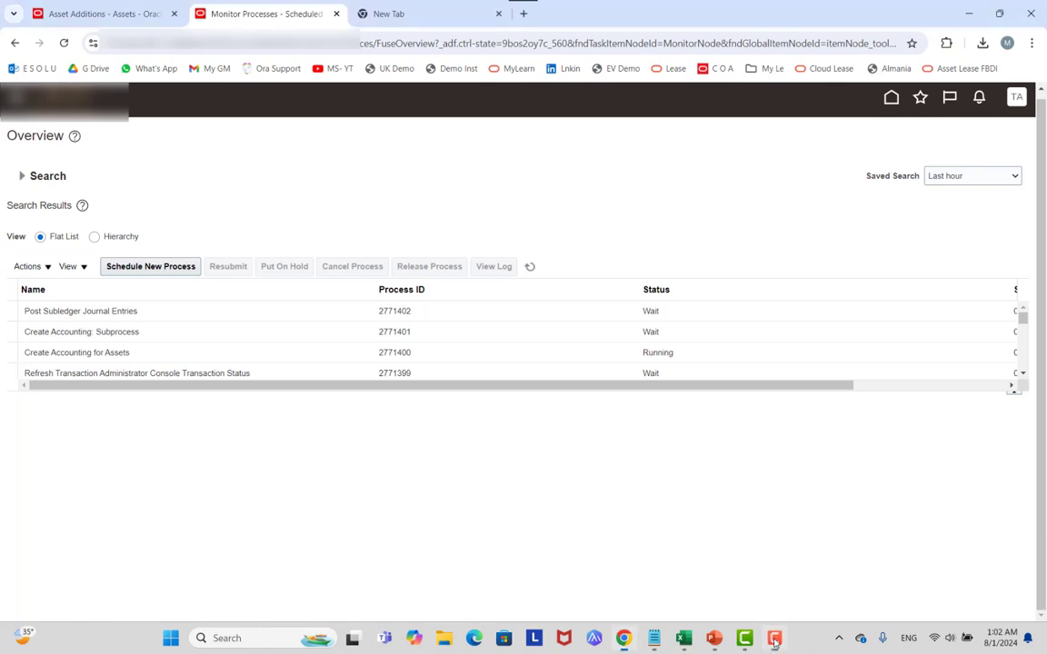
Refresh the process list repeatedly to follow the accounting, subledger posting and journal import processes through to the Create Accounting Execution Report.
{"action": "left_click", "coordinate": [533, 268]}
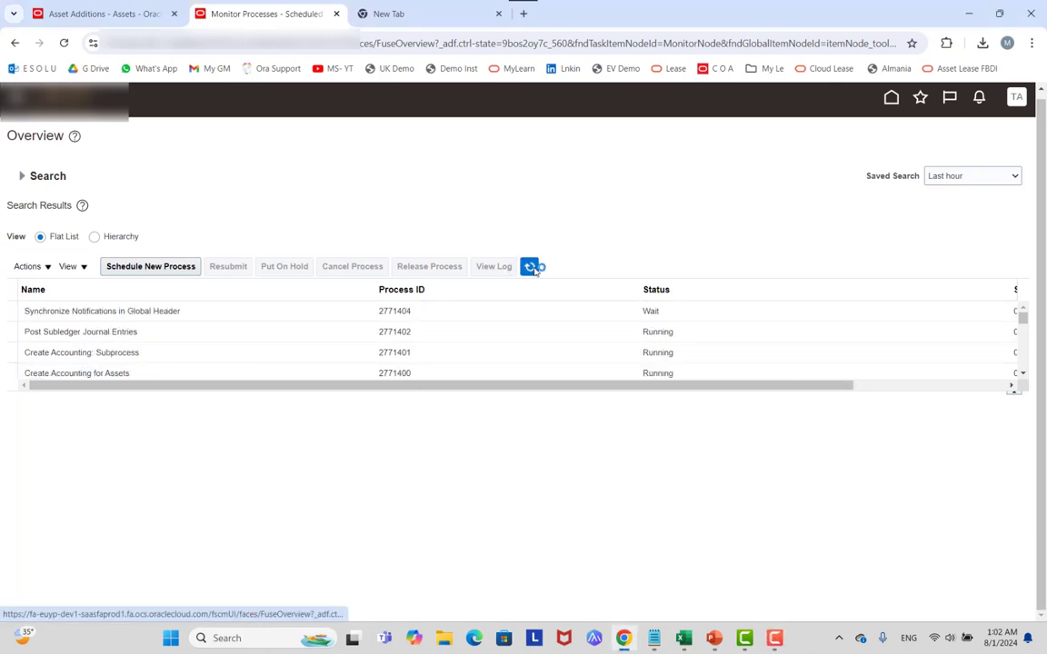
{"action": "left_click", "coordinate": [534, 268]}
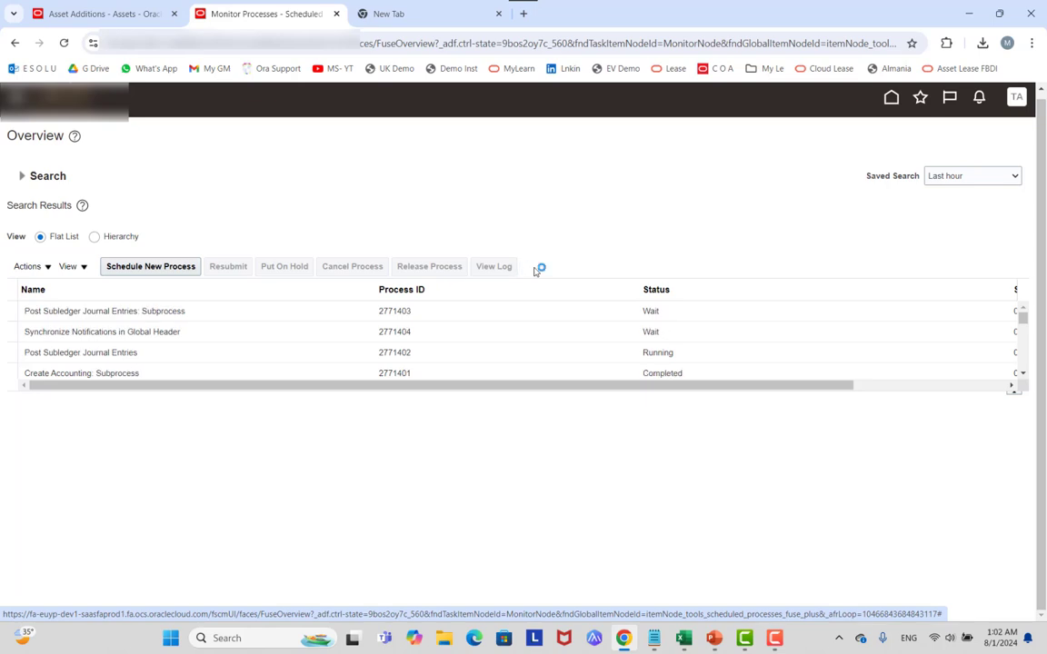
{"action": "left_click", "coordinate": [538, 268]}
{"action": "left_click", "coordinate": [538, 268]}
{"action": "left_click", "coordinate": [537, 268]}
{"action": "left_click", "coordinate": [538, 268]}
{"action": "left_click", "coordinate": [538, 268]}
{"action": "left_click", "coordinate": [538, 268]}
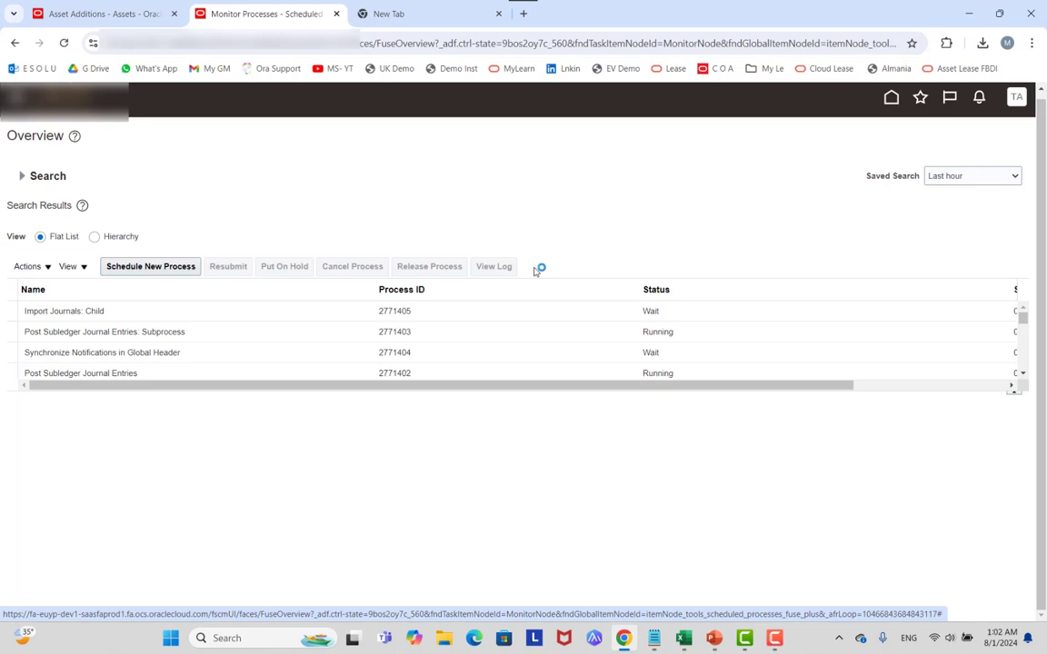
{"action": "left_click", "coordinate": [538, 268]}
{"action": "left_click", "coordinate": [536, 270]}
{"action": "left_click", "coordinate": [538, 268]}
{"action": "left_click", "coordinate": [536, 269]}
{"action": "left_click", "coordinate": [537, 268]}
{"action": "left_click", "coordinate": [538, 268]}
{"action": "left_click", "coordinate": [535, 269]}
{"action": "left_click", "coordinate": [535, 269]}
{"action": "left_click", "coordinate": [535, 269]}
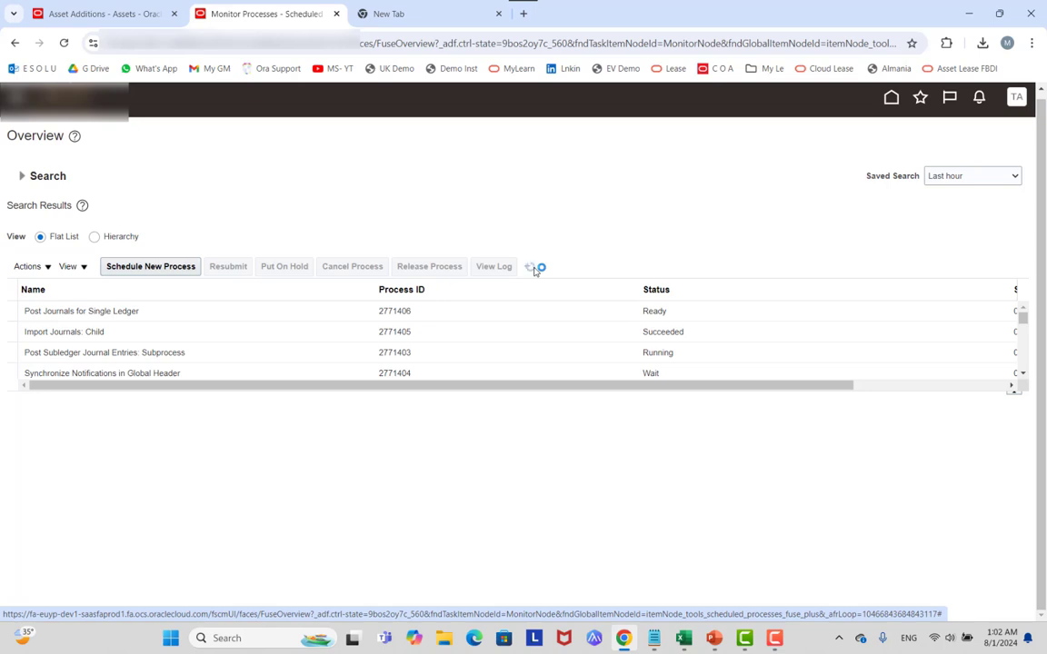
{"action": "left_click", "coordinate": [535, 269]}
{"action": "left_click", "coordinate": [535, 269]}
{"action": "left_click", "coordinate": [535, 269]}
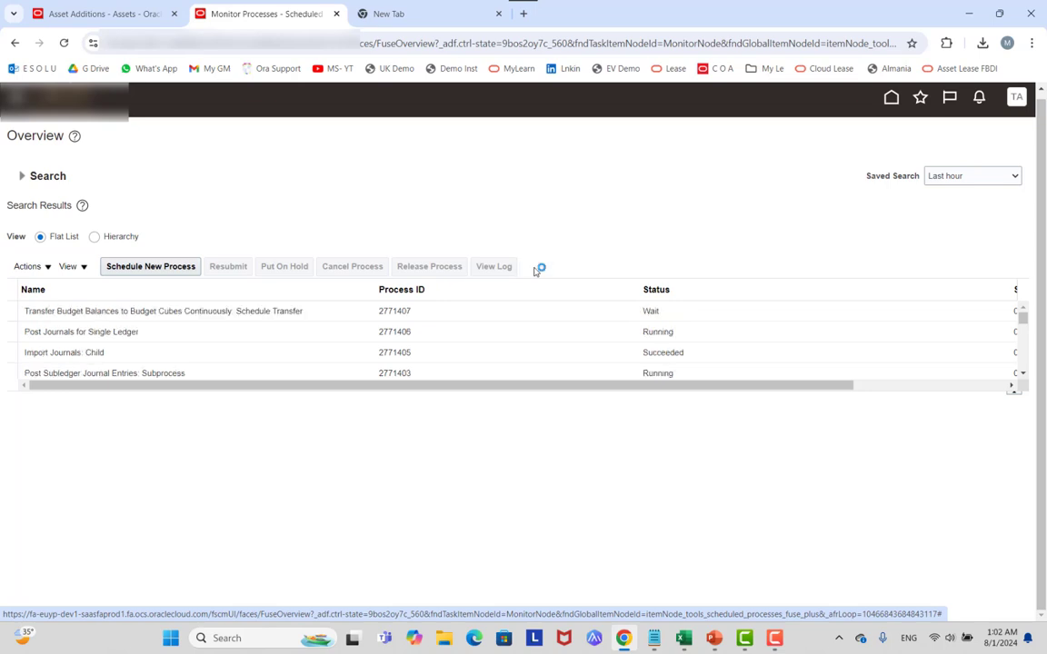
{"action": "left_click", "coordinate": [538, 269]}
{"action": "left_click", "coordinate": [537, 269]}
{"action": "left_click", "coordinate": [537, 269]}
{"action": "left_click", "coordinate": [537, 269]}
{"action": "left_click", "coordinate": [537, 269]}
{"action": "left_click", "coordinate": [537, 269]}
{"action": "left_click", "coordinate": [538, 269]}
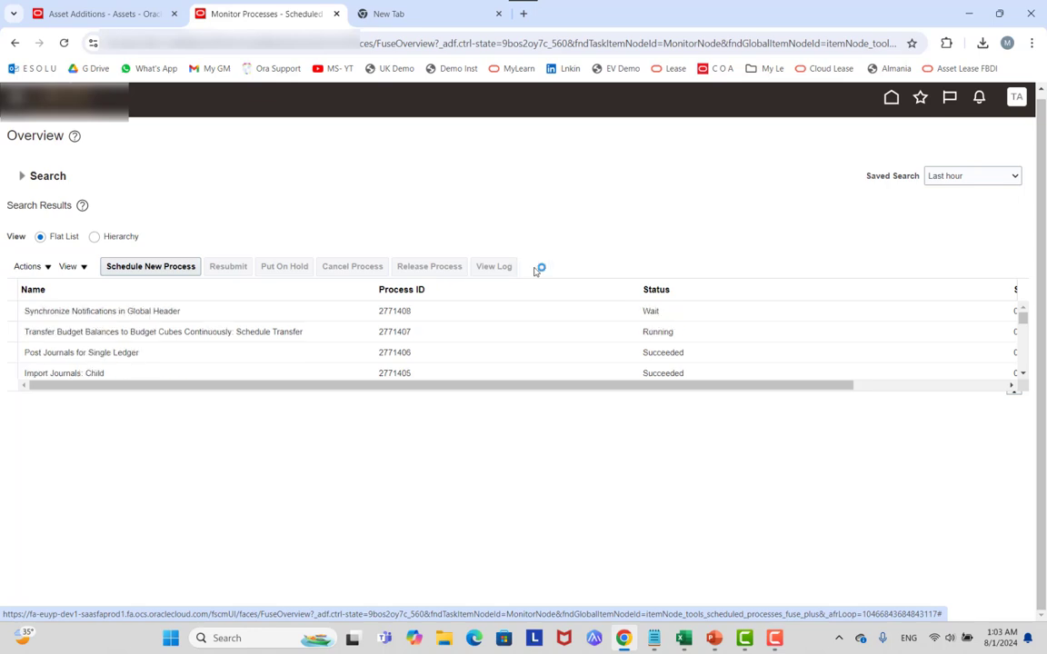
{"action": "left_click", "coordinate": [537, 269]}
{"action": "left_click", "coordinate": [537, 269]}
{"action": "left_click", "coordinate": [537, 269]}
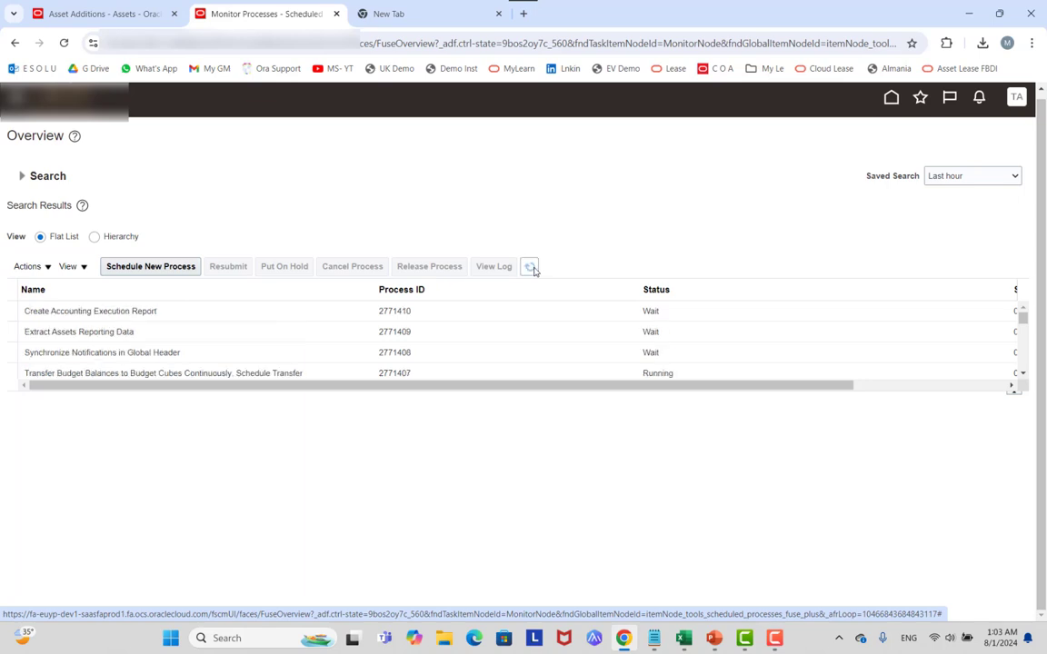
{"action": "left_click", "coordinate": [533, 268]}
{"action": "left_click", "coordinate": [535, 269]}
{"action": "left_click", "coordinate": [535, 270]}
{"action": "left_click", "coordinate": [535, 270]}
{"action": "left_click", "coordinate": [535, 270]}
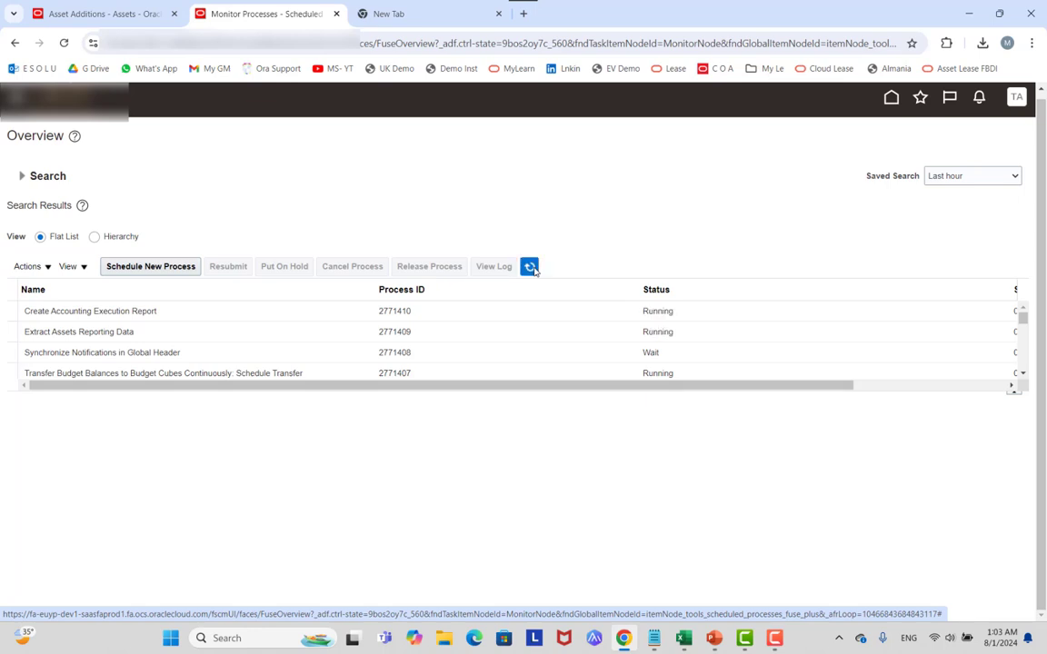
{"action": "left_click", "coordinate": [536, 270]}
{"action": "left_click", "coordinate": [535, 269]}
Download the default PDF output of the Create Accounting Execution Report and open it to examine the Accounting Event Summary.
{"action": "left_click", "coordinate": [495, 309]}
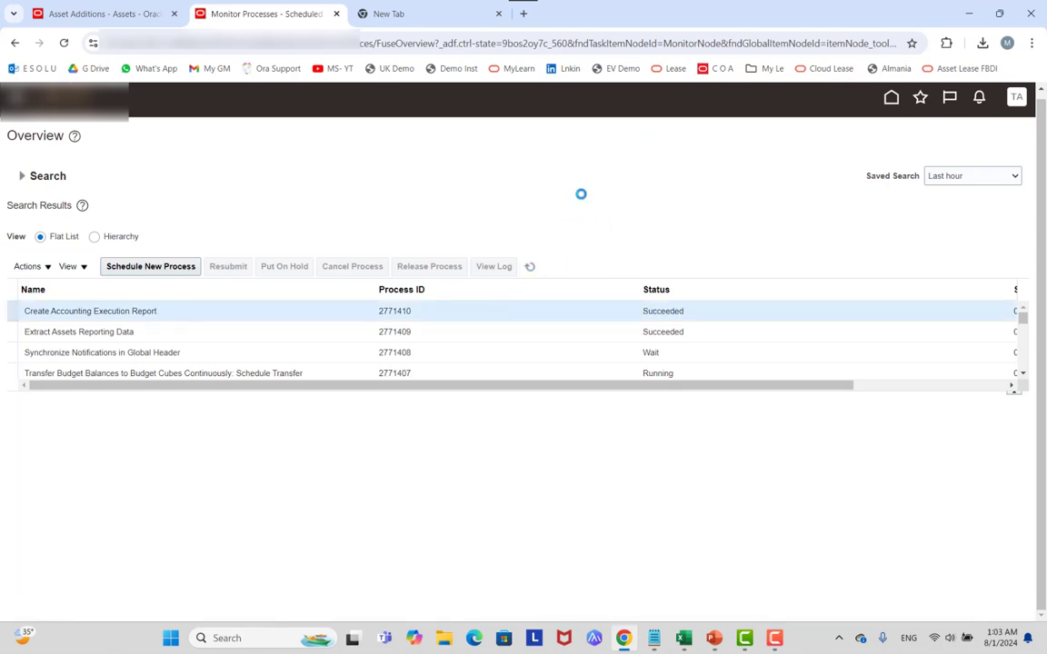
{"action": "scroll", "coordinate": [222, 419], "scroll_direction": "down", "scroll_amount": 2}
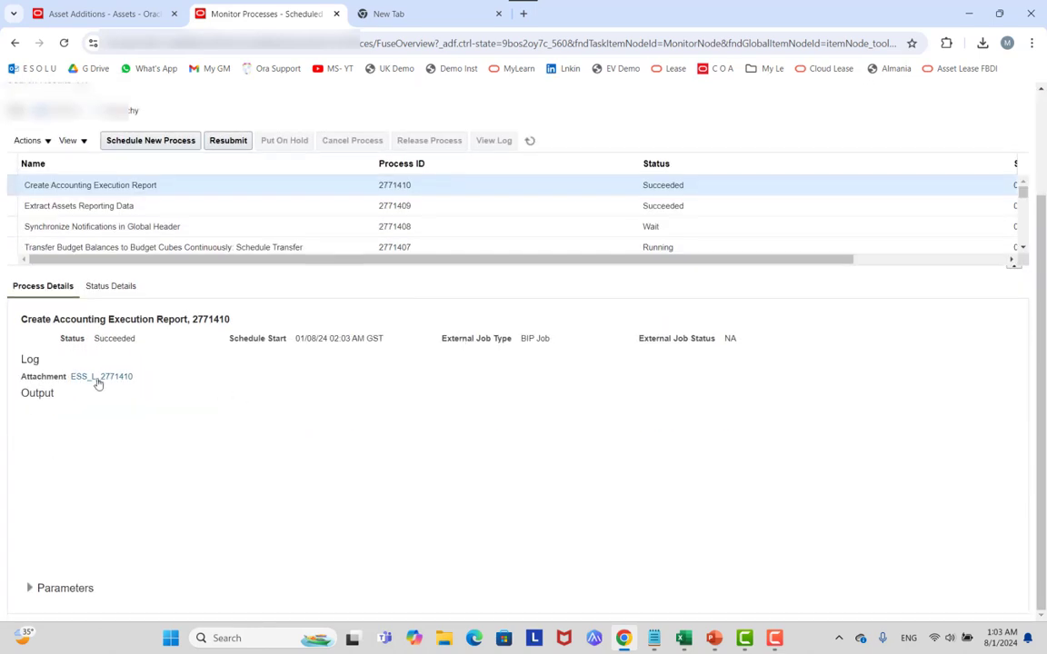
{"action": "left_click", "coordinate": [155, 530]}
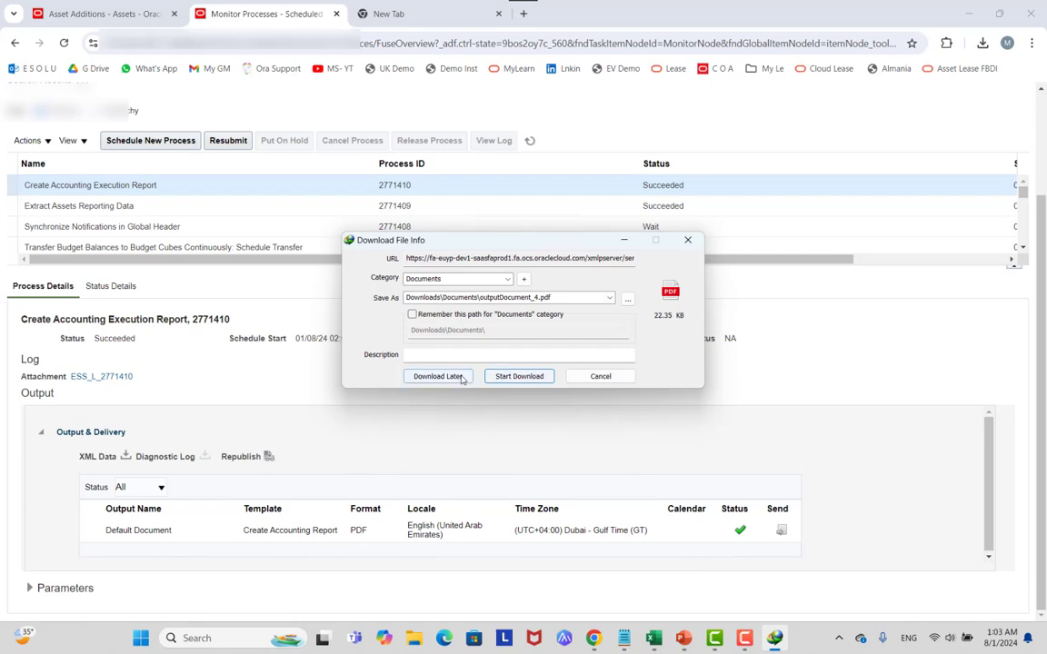
{"action": "left_click", "coordinate": [530, 377]}
{"action": "left_click", "coordinate": [410, 357]}
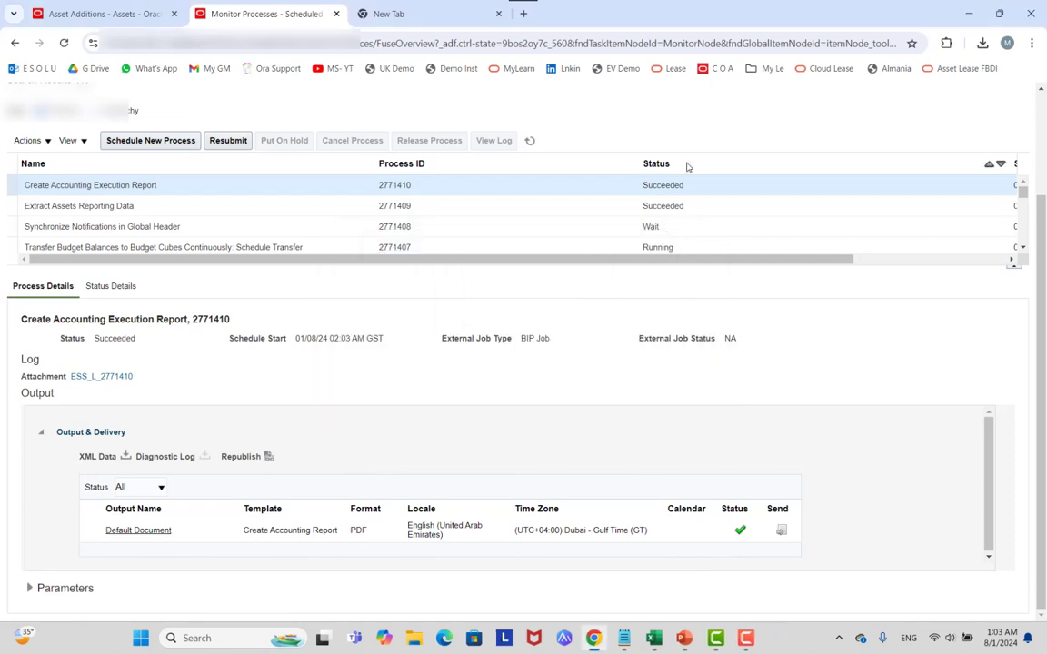
{"action": "scroll", "coordinate": [942, 266], "scroll_direction": "down", "scroll_amount": 8}
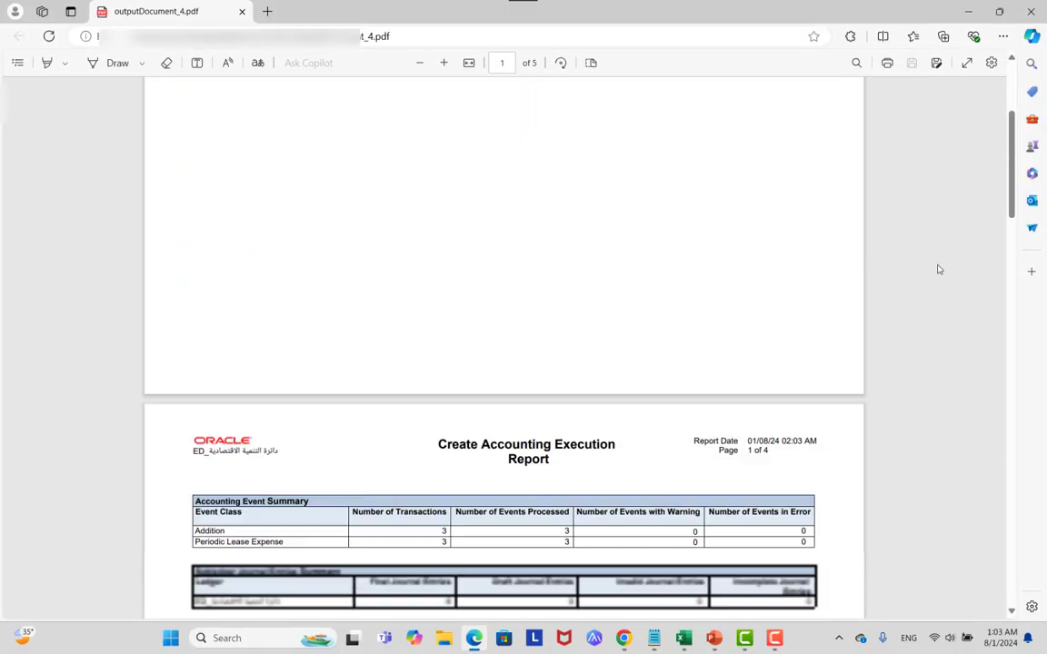
Read through the Create Accounting Execution Report, examining the subledger and General Ledger transfer summaries and the Addition and Periodic Lease Expense journal entries.
{"action": "scroll", "coordinate": [940, 268], "scroll_direction": "down", "scroll_amount": 3}
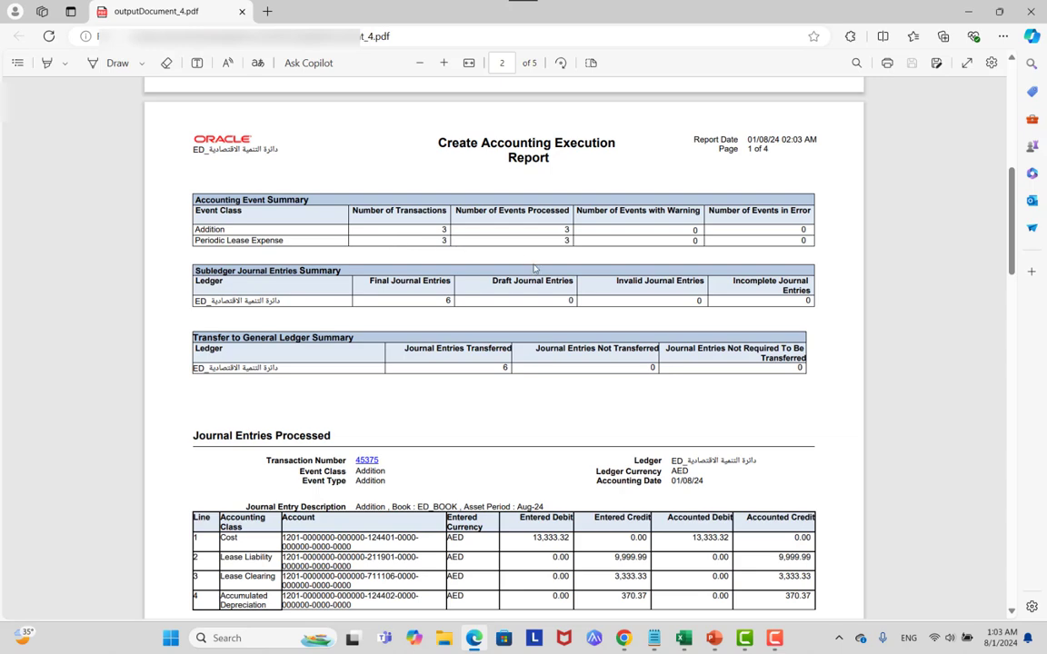
{"action": "scroll", "coordinate": [534, 268], "scroll_direction": "down", "scroll_amount": 2}
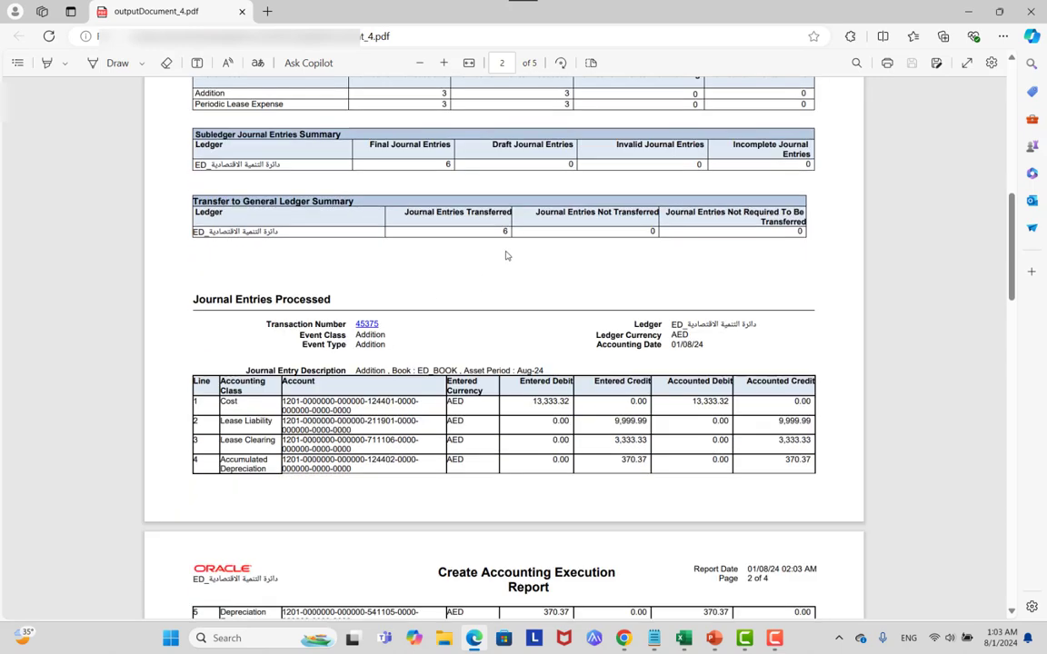
{"action": "scroll", "coordinate": [488, 282], "scroll_direction": "down", "scroll_amount": 2}
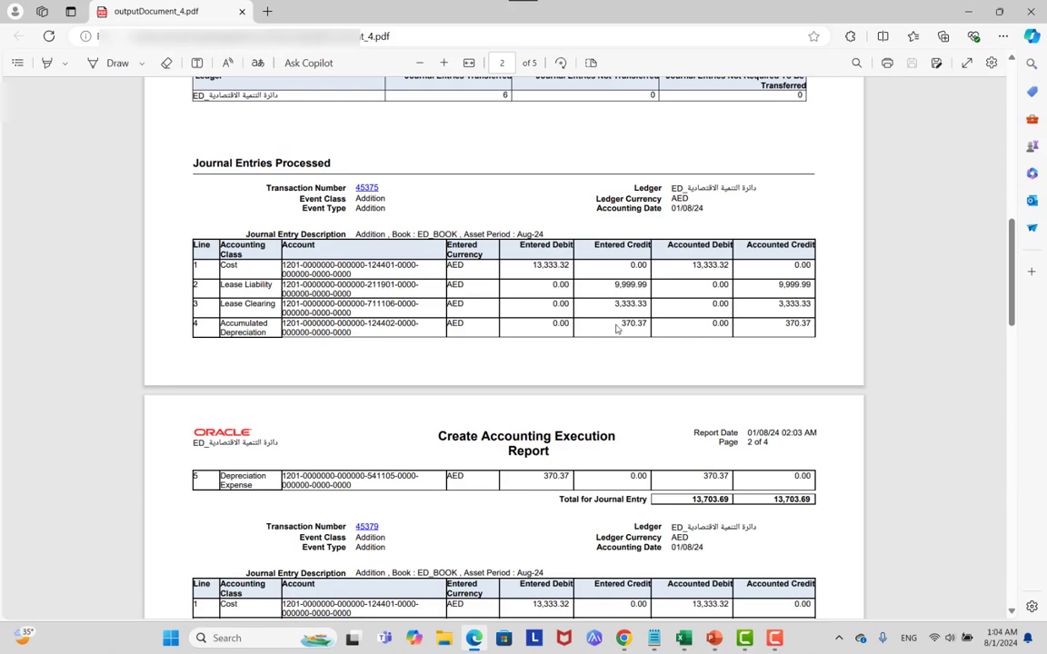
{"action": "scroll", "coordinate": [557, 299], "scroll_direction": "down", "scroll_amount": 5}
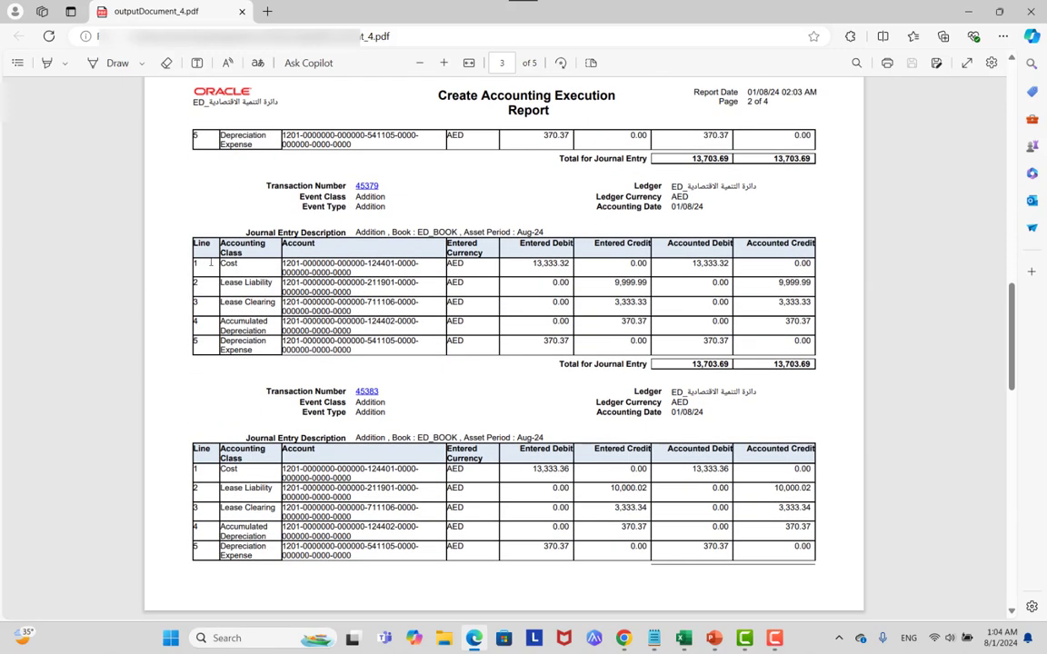
{"action": "scroll", "coordinate": [354, 330], "scroll_direction": "down", "scroll_amount": 7}
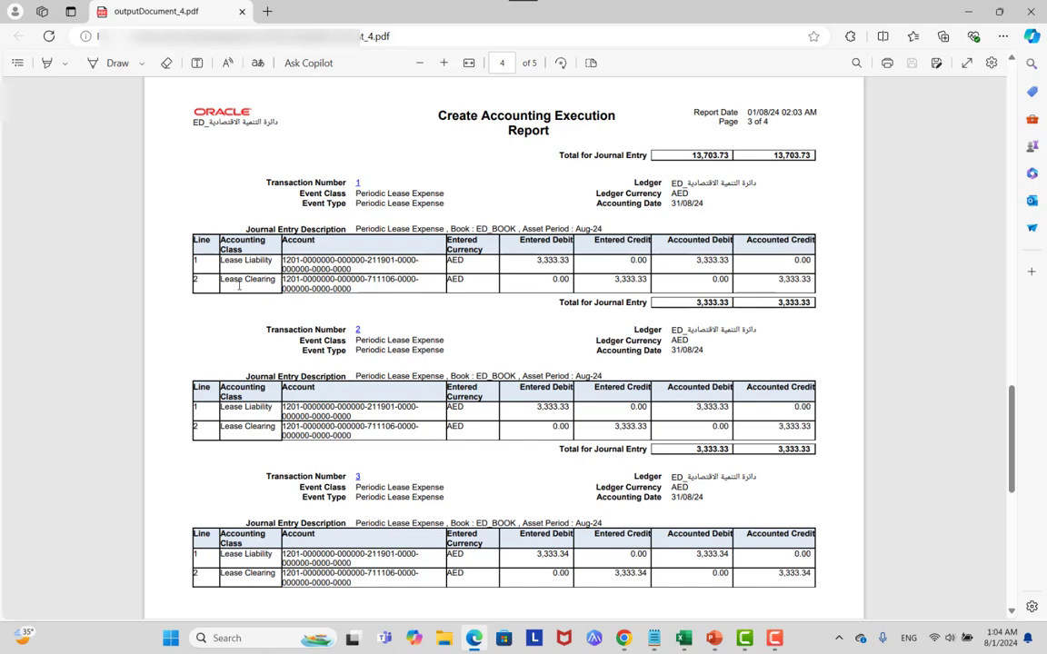
{"action": "scroll", "coordinate": [322, 434], "scroll_direction": "down", "scroll_amount": 5}
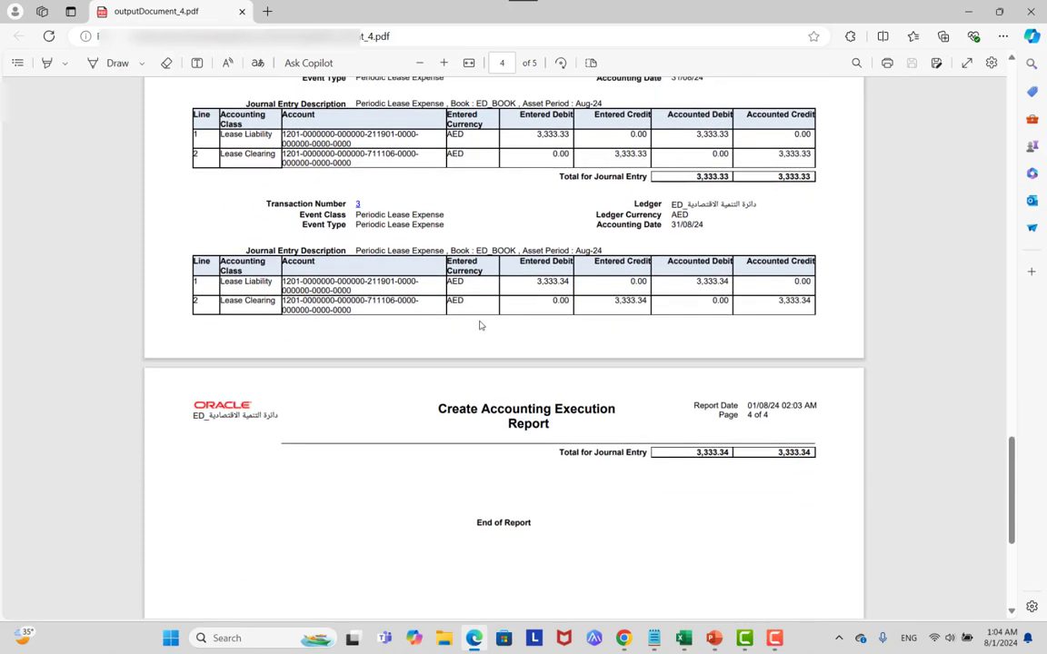
{"action": "scroll", "coordinate": [366, 280], "scroll_direction": "up", "scroll_amount": 3}
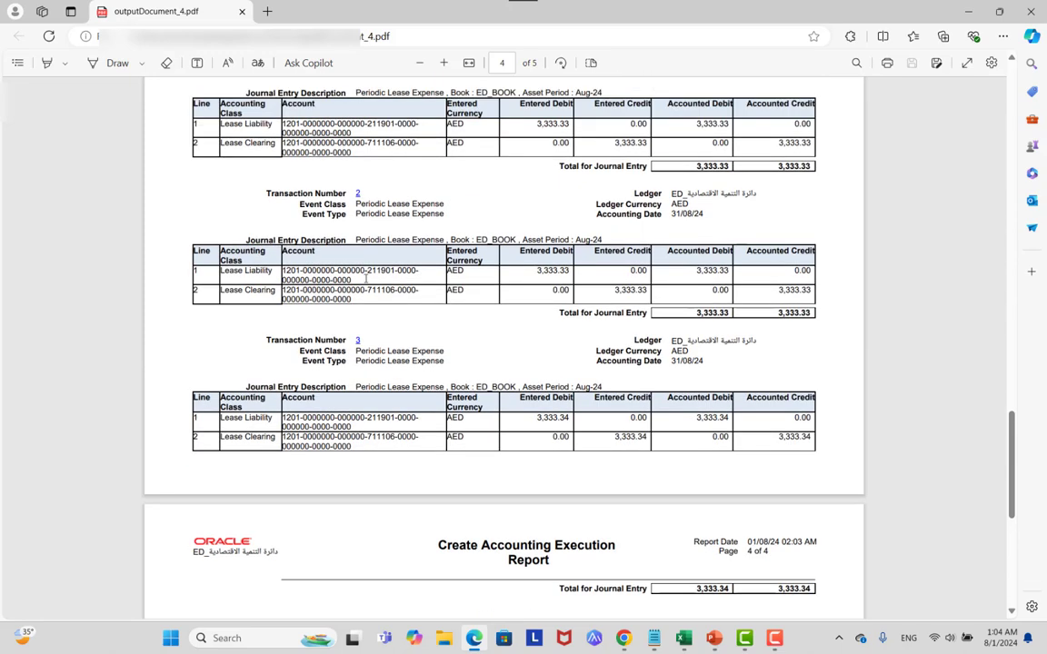
{"action": "scroll", "coordinate": [423, 264], "scroll_direction": "up", "scroll_amount": 2}
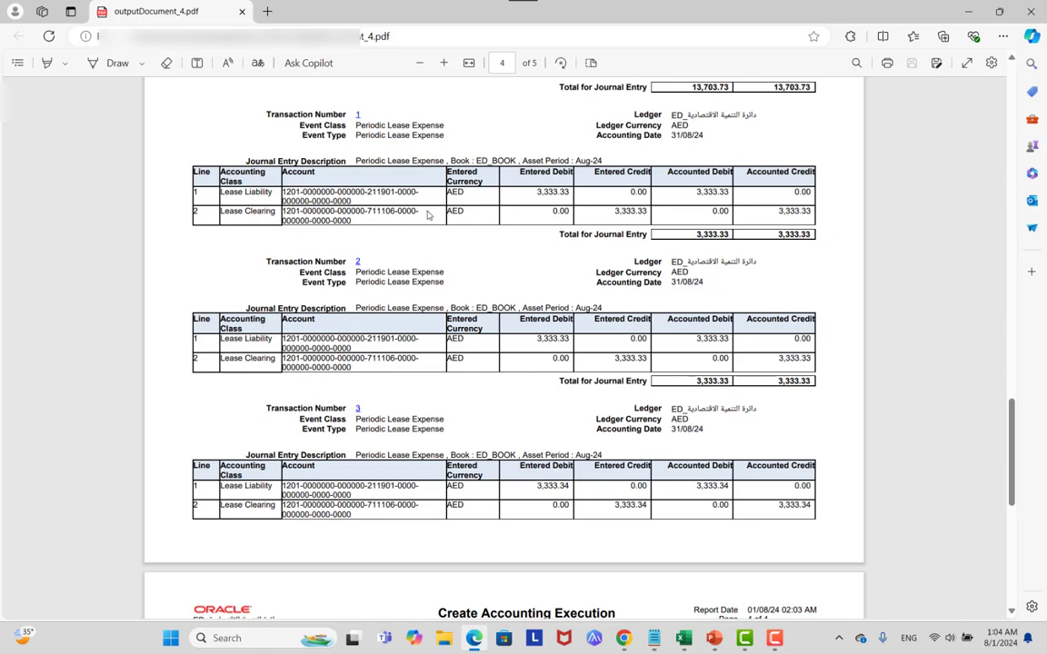
{"action": "scroll", "coordinate": [427, 214], "scroll_direction": "up", "scroll_amount": 10}
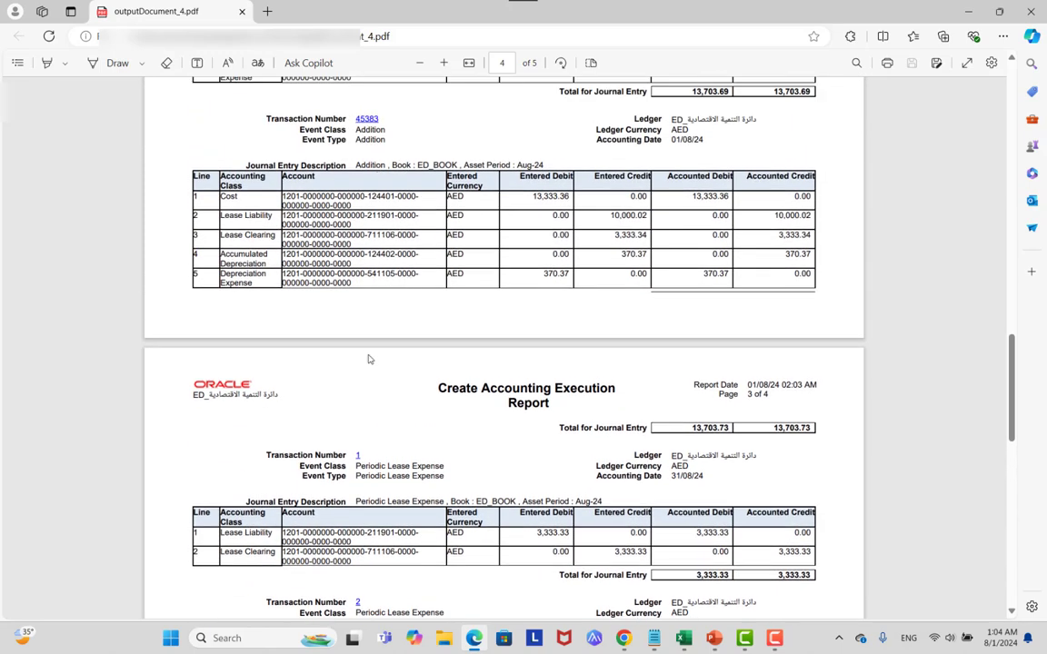
Switch to the Steps to reproduce notes in Notepad, check the Create Accounting and Generate Invoices steps, and return to Oracle in Chrome.
{"action": "key", "text": "alt+Tab"}
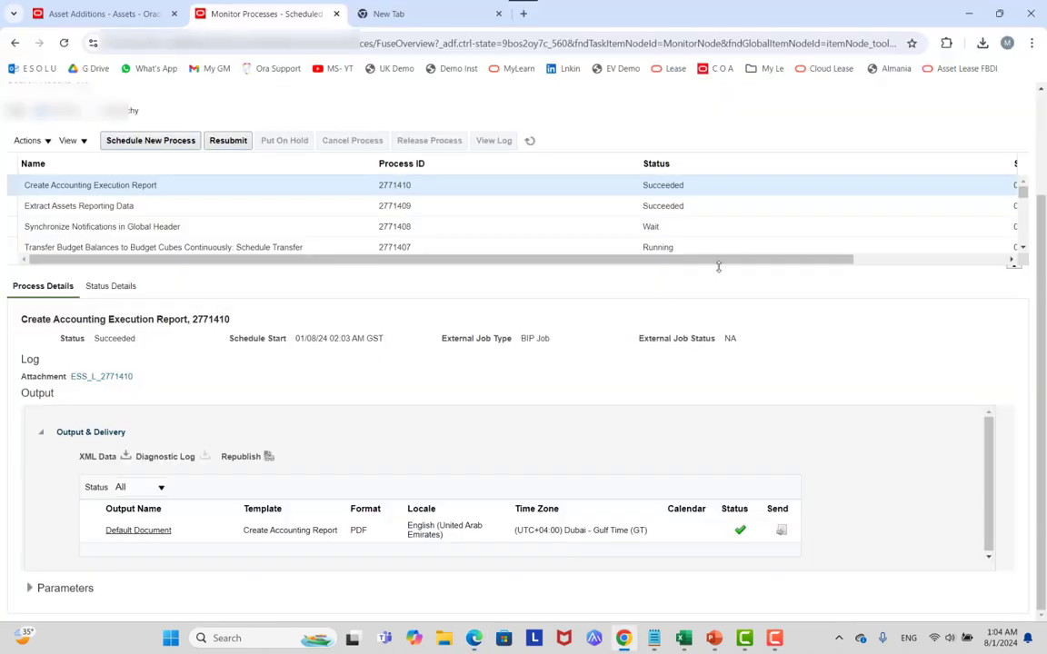
{"action": "key", "text": "alt+Tab"}
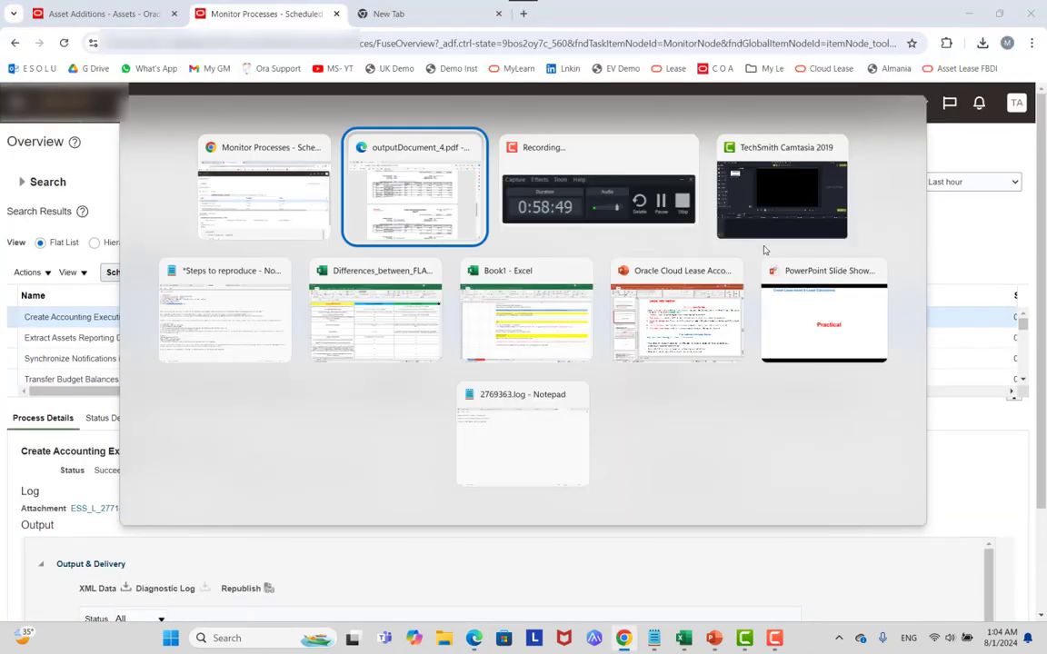
{"action": "key", "text": "alt+Tab"}
{"action": "key", "text": "alt+Tab"}
{"action": "key", "text": "alt+Tab"}
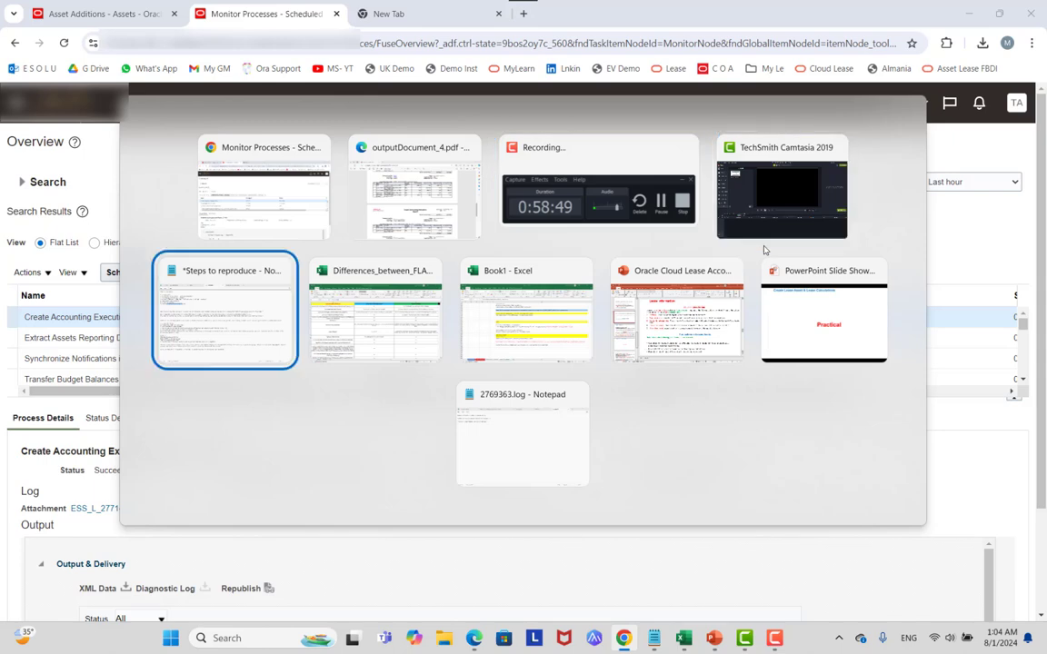
{"action": "left_click_drag", "start_coordinate": [47, 148], "coordinate": [11, 158]}
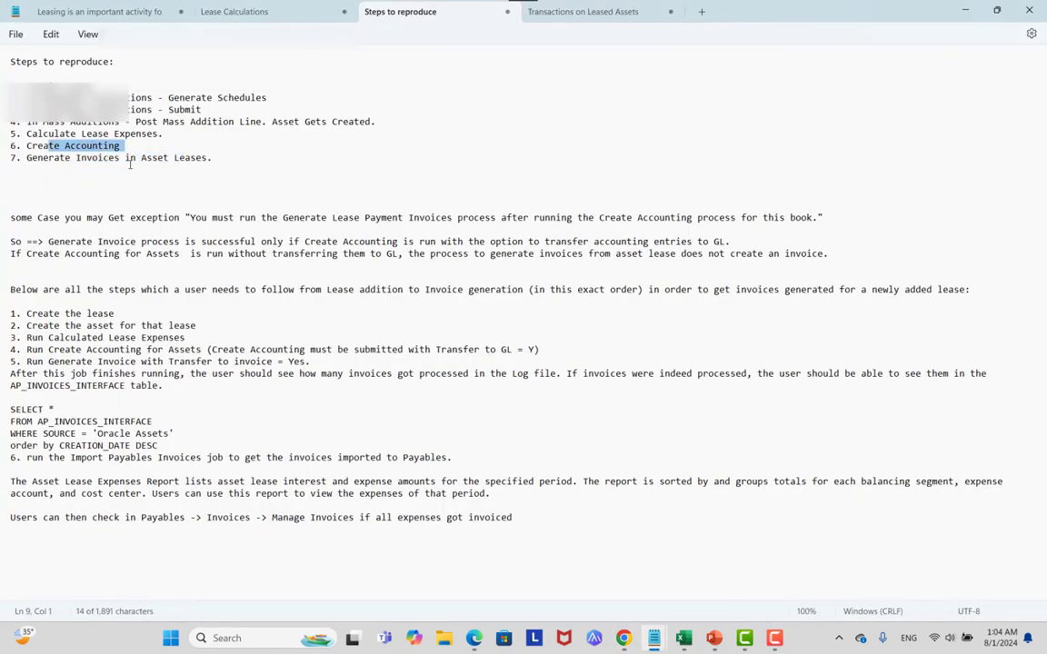
{"action": "left_click_drag", "start_coordinate": [77, 163], "coordinate": [395, 163]}
{"action": "key", "text": "alt+Tab"}
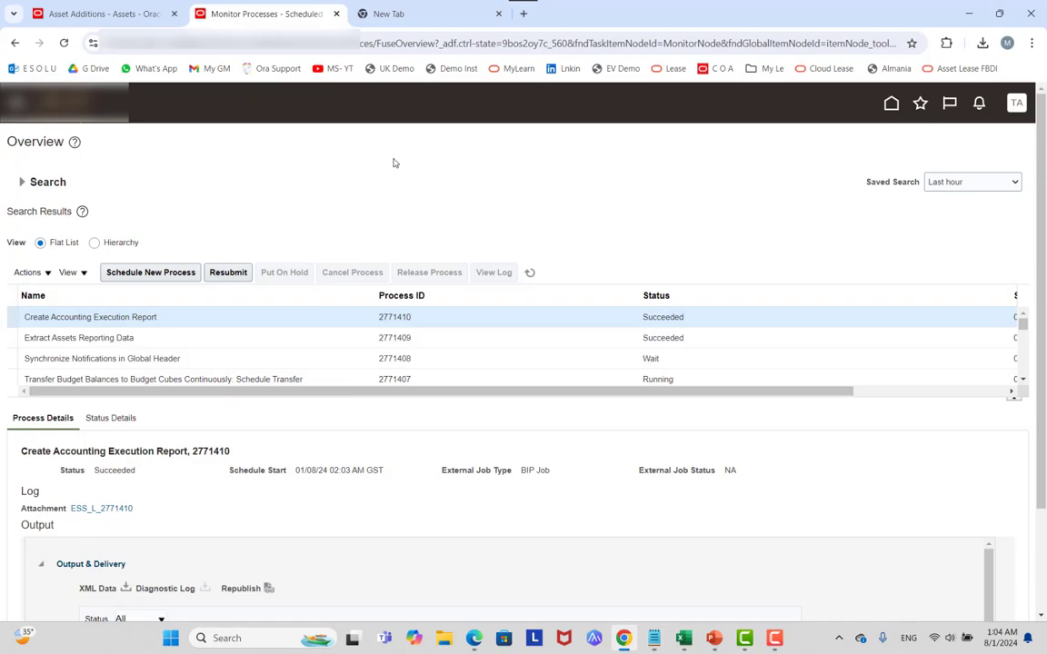
Return to the Assets work area for ED_BOOK and open Manage Leases.
{"action": "left_click", "coordinate": [145, 17]}
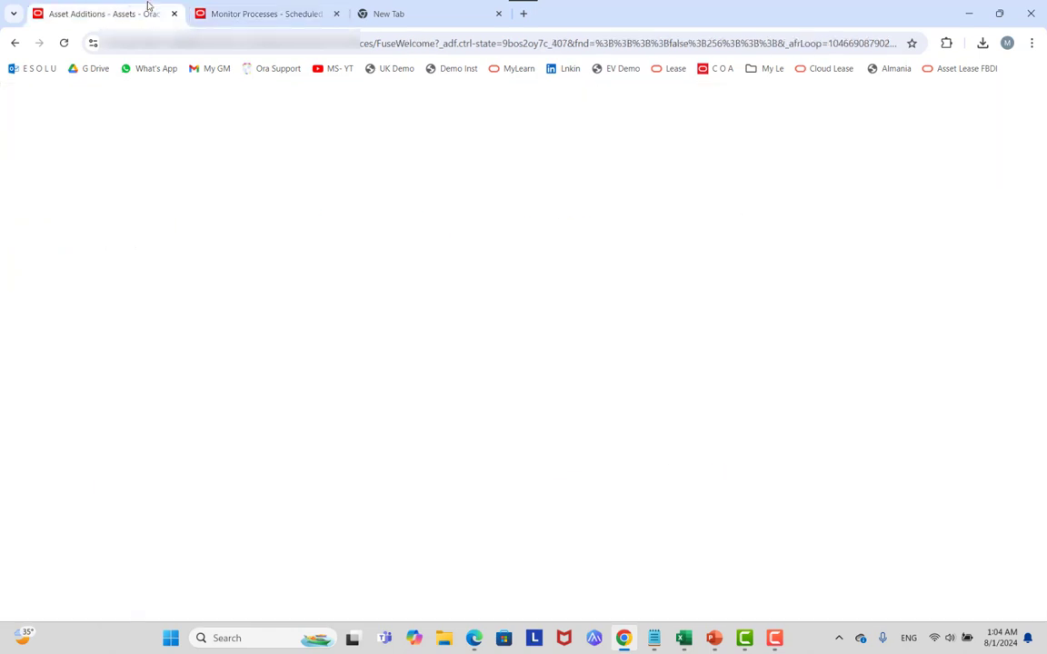
{"action": "left_click", "coordinate": [1020, 240]}
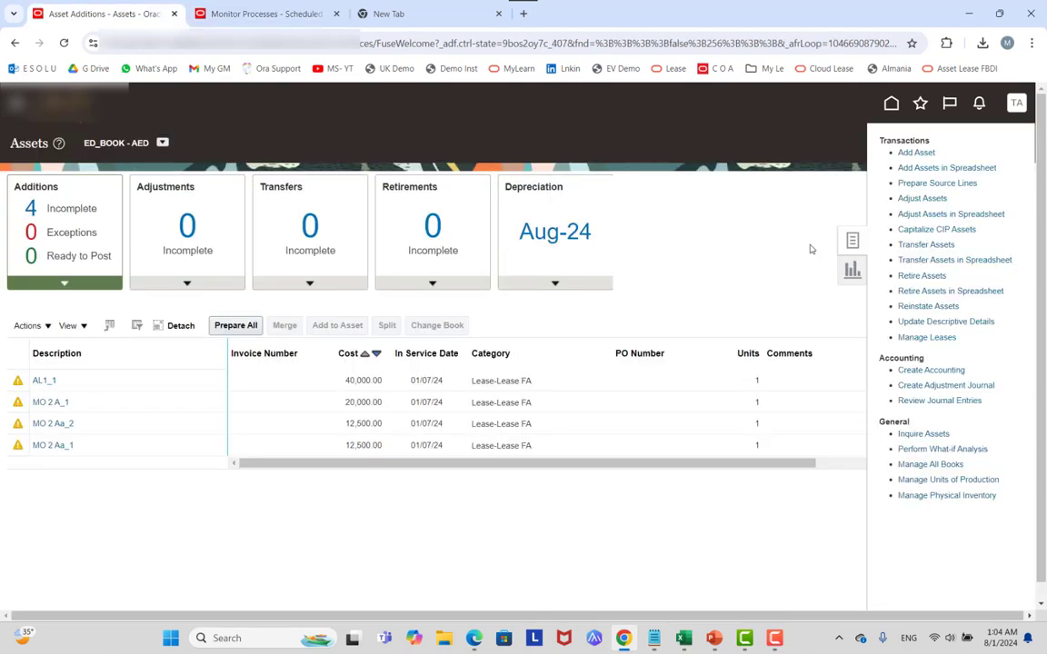
{"action": "left_click", "coordinate": [926, 338]}
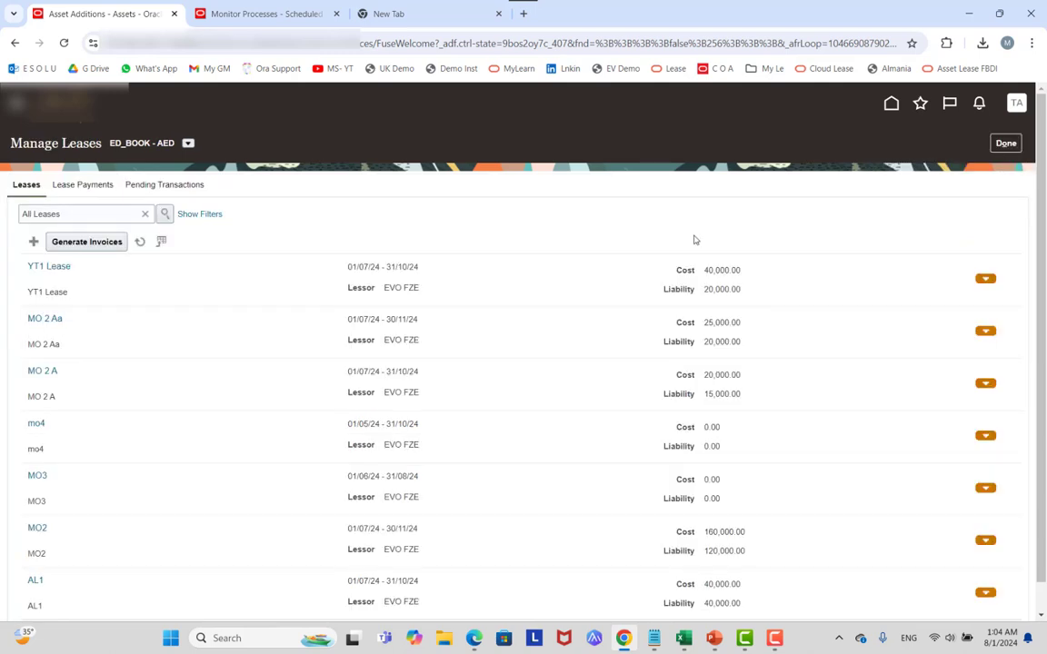
Submit Generate Invoices for ED_BOOK with period Jul-24 and Transfer Invoices set to Yes, and acknowledge the confirmation.
{"action": "left_click", "coordinate": [87, 241]}
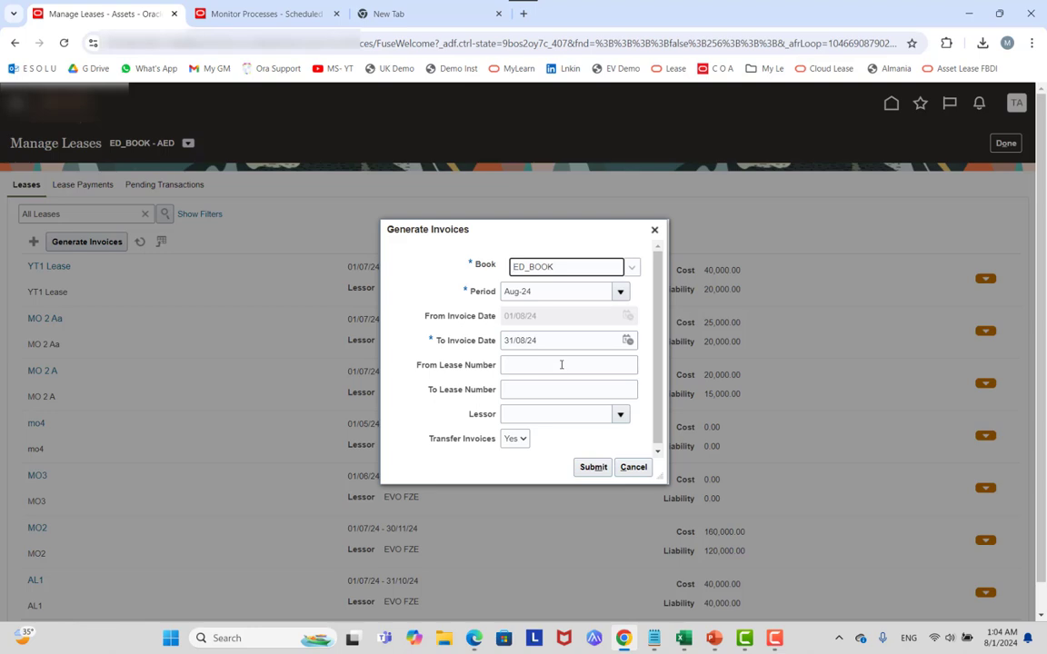
{"action": "left_click", "coordinate": [620, 292]}
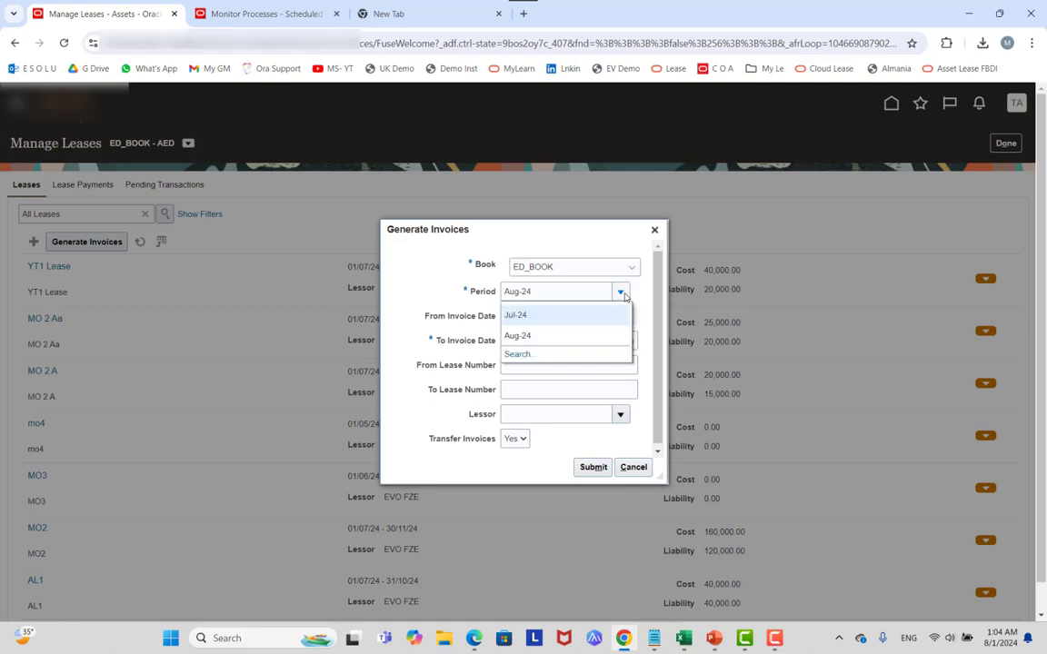
{"action": "left_click", "coordinate": [532, 318]}
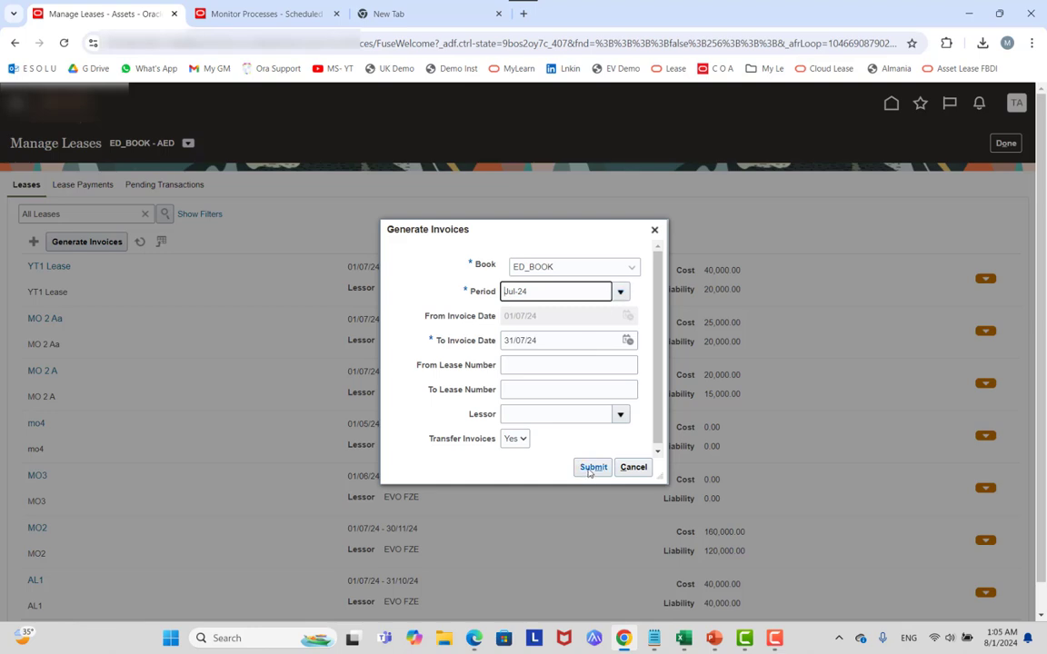
{"action": "left_click", "coordinate": [525, 441]}
{"action": "left_click", "coordinate": [514, 443]}
{"action": "left_click", "coordinate": [590, 471]}
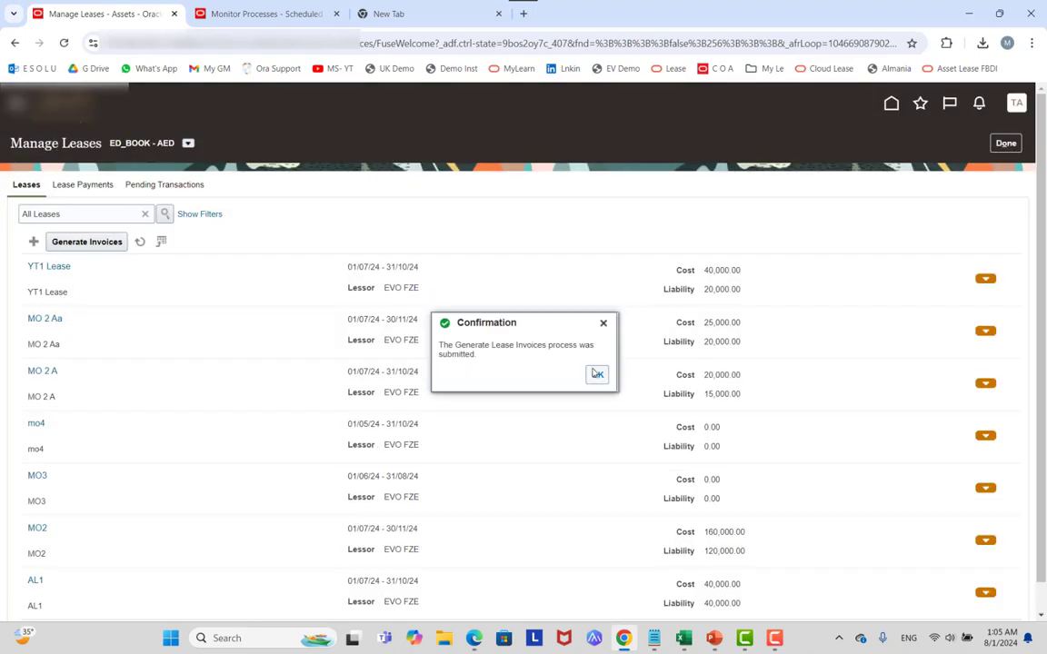
{"action": "left_click", "coordinate": [596, 373]}
Refresh the scheduled processes list repeatedly to follow Generate Lease Payment Invoices and Transfer Lease Payment Invoices.
{"action": "left_click", "coordinate": [257, 15]}
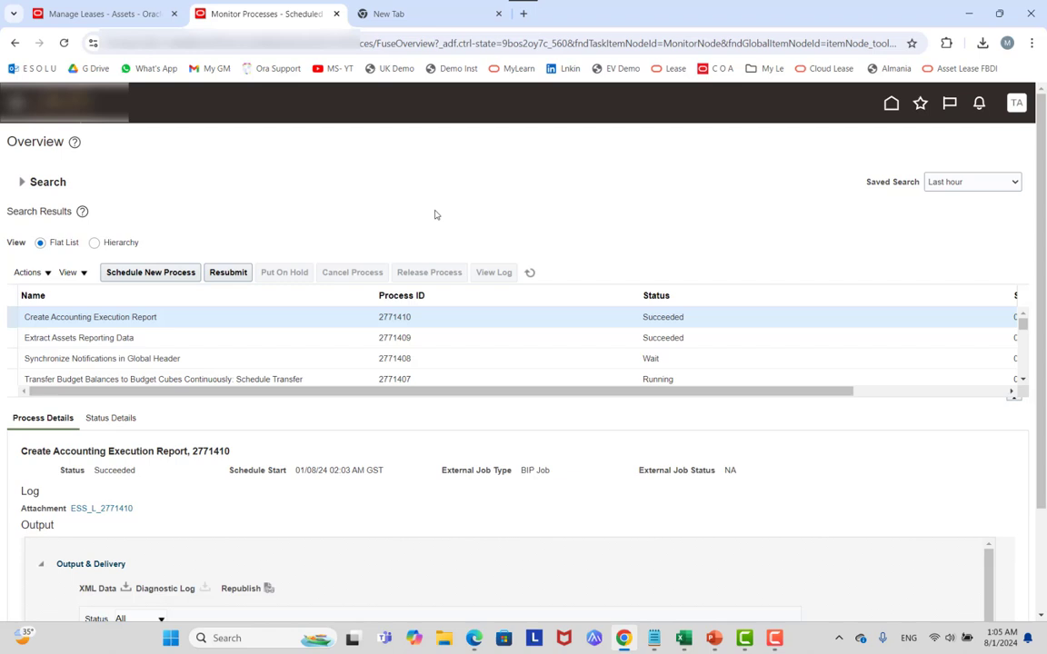
{"action": "left_click", "coordinate": [529, 273]}
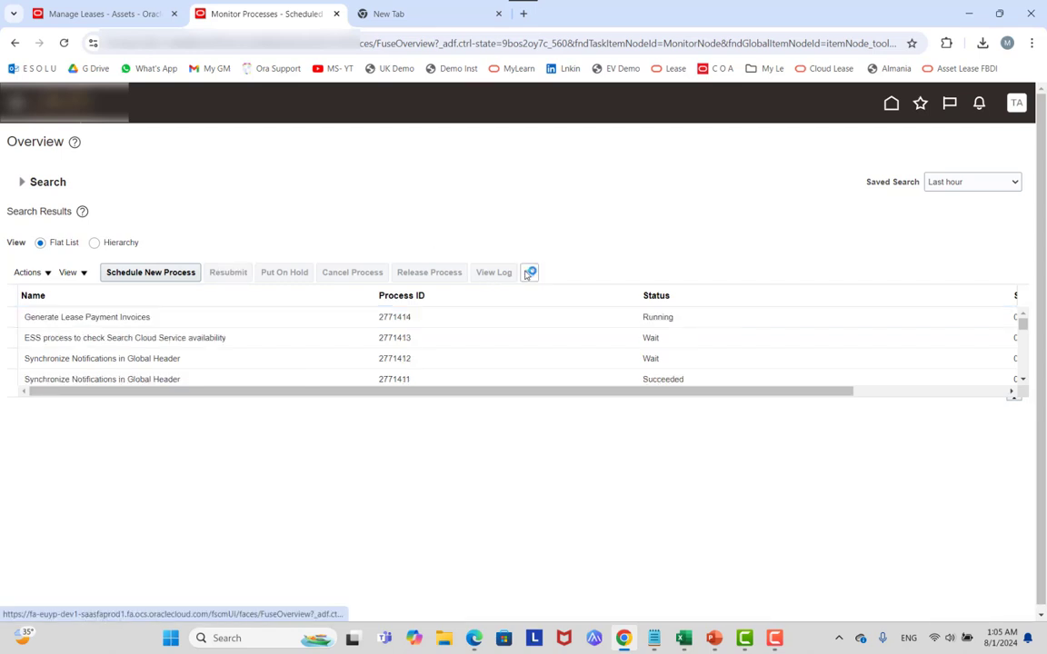
{"action": "left_click", "coordinate": [529, 273]}
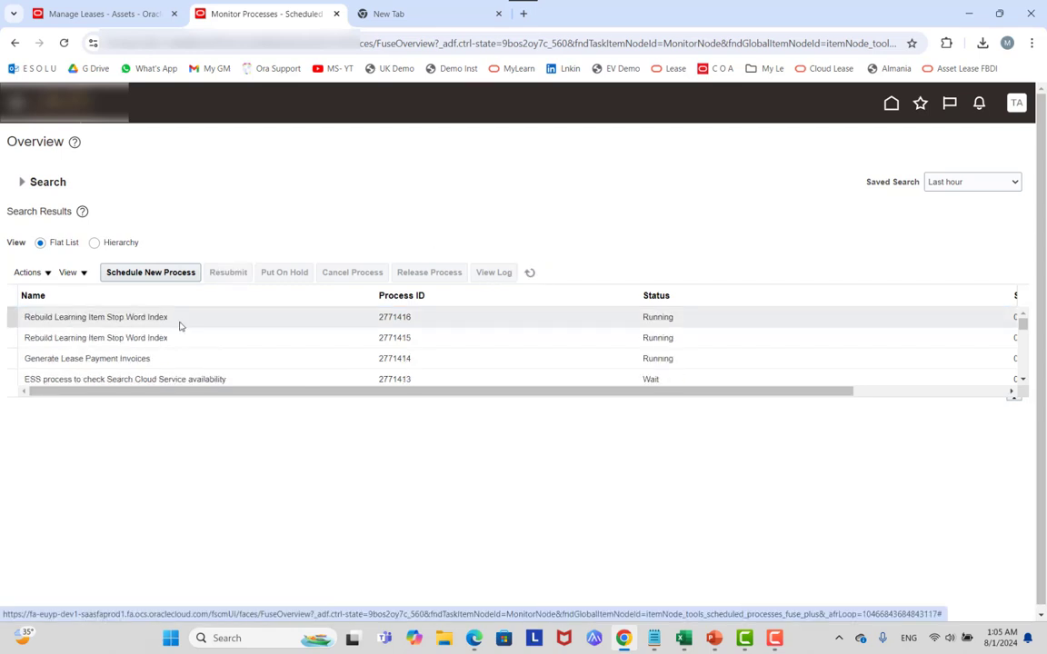
{"action": "left_click", "coordinate": [528, 272]}
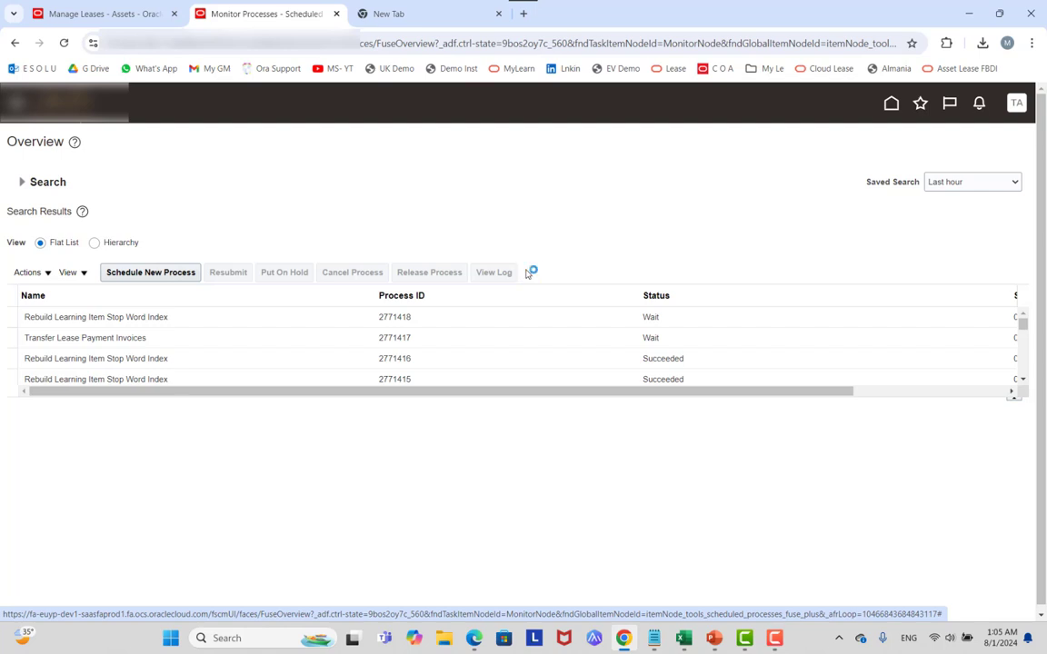
{"action": "left_click", "coordinate": [528, 273]}
{"action": "left_click", "coordinate": [530, 273]}
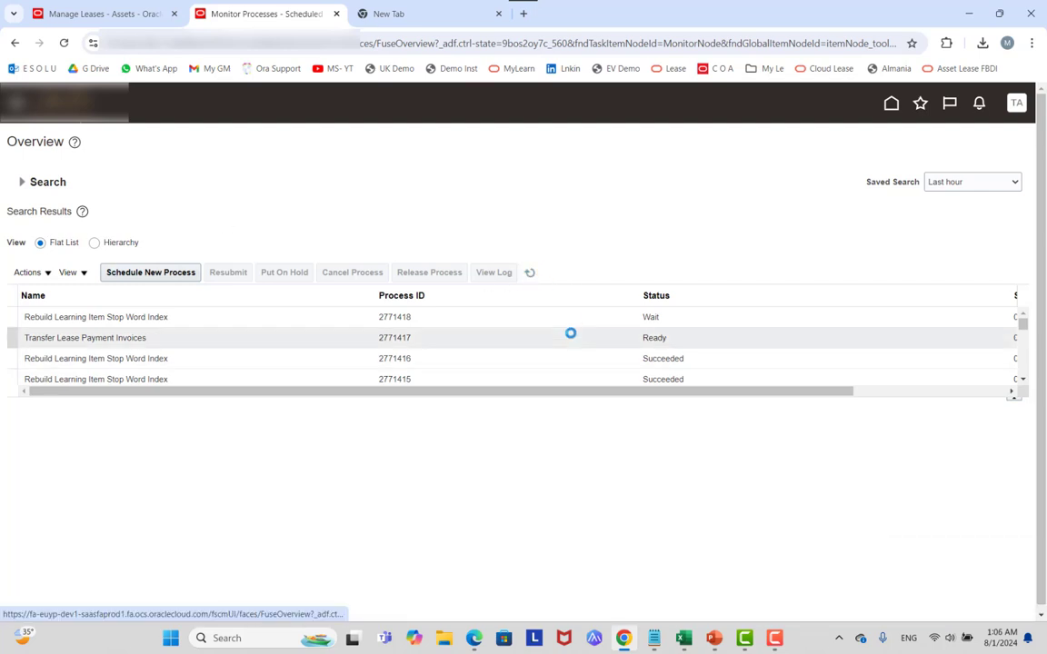
{"action": "left_click", "coordinate": [528, 274]}
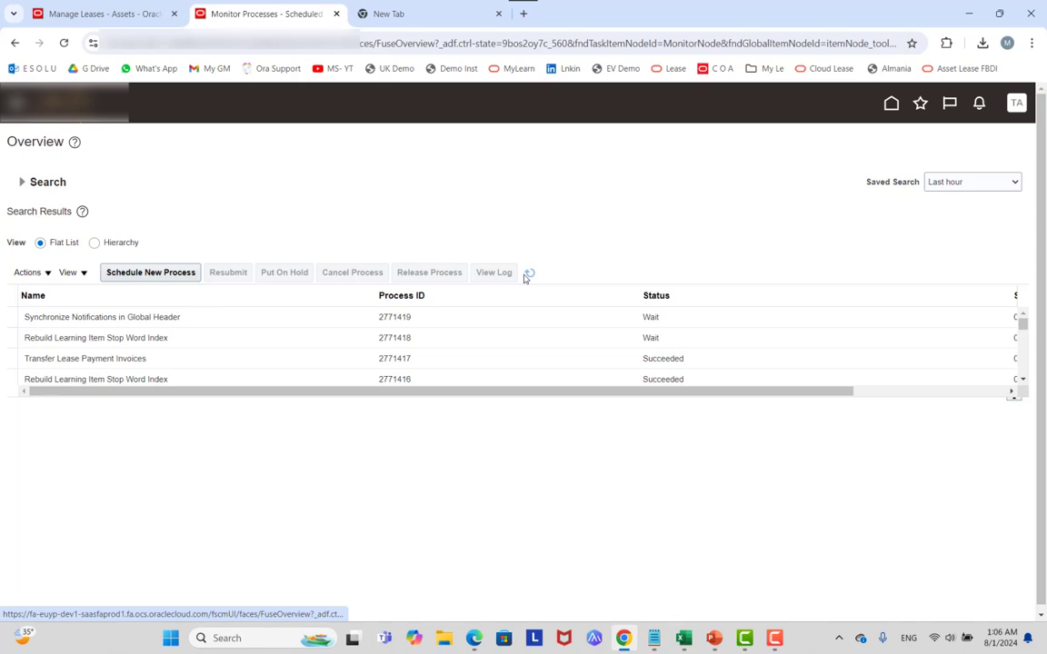
Download and open the log of the Transfer Lease Payment Invoices process to check the invoice headers transferred, and return to the scheduled processes.
{"action": "left_click", "coordinate": [127, 358]}
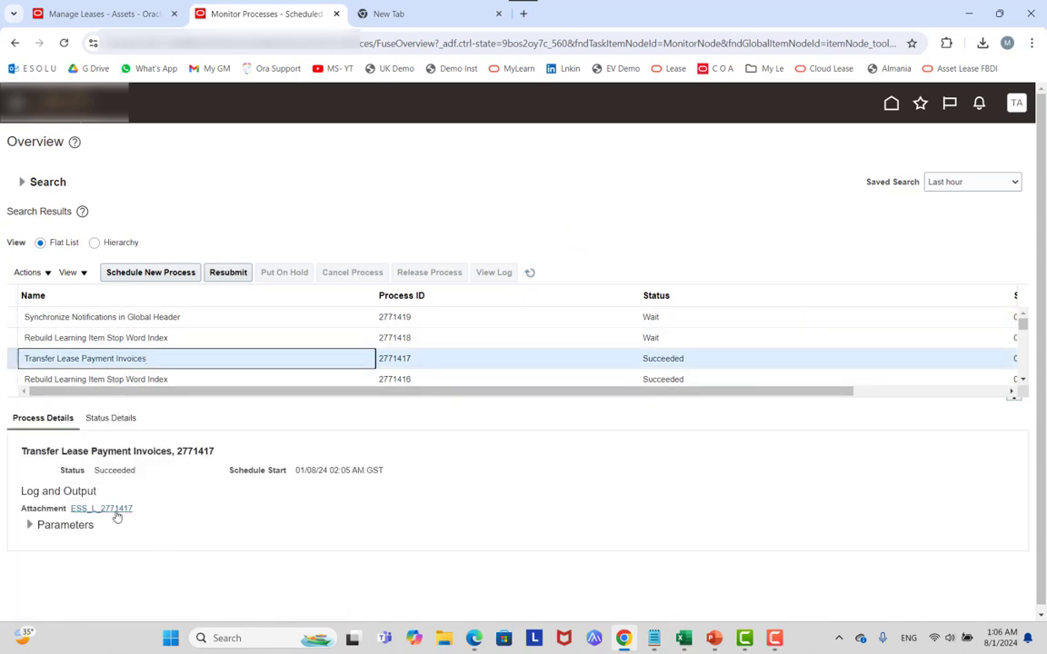
{"action": "left_click", "coordinate": [114, 509]}
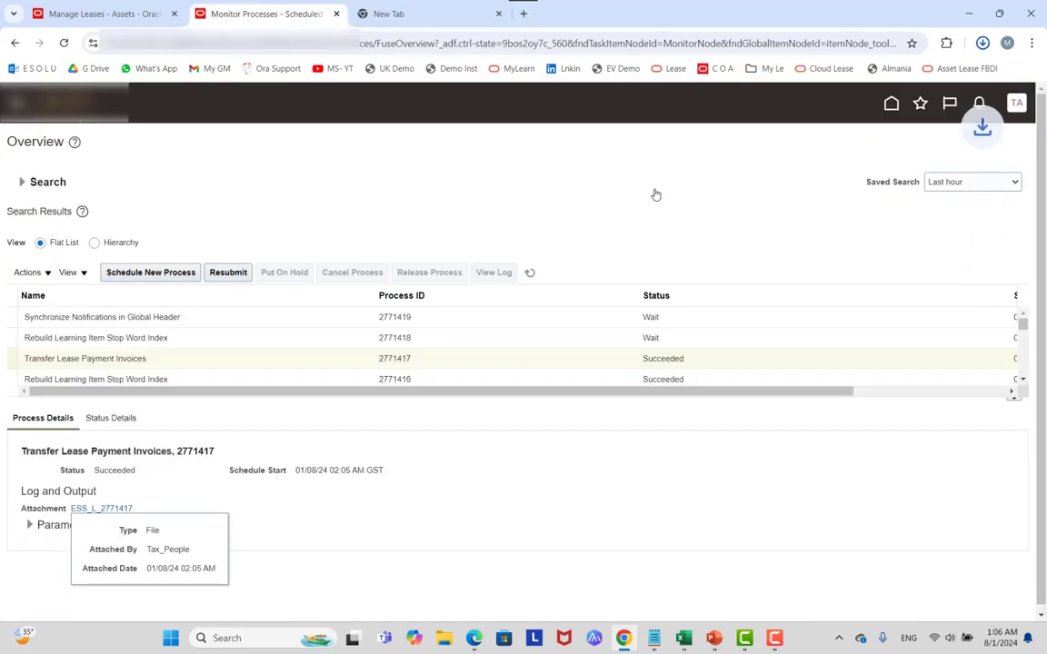
{"action": "left_click", "coordinate": [809, 76]}
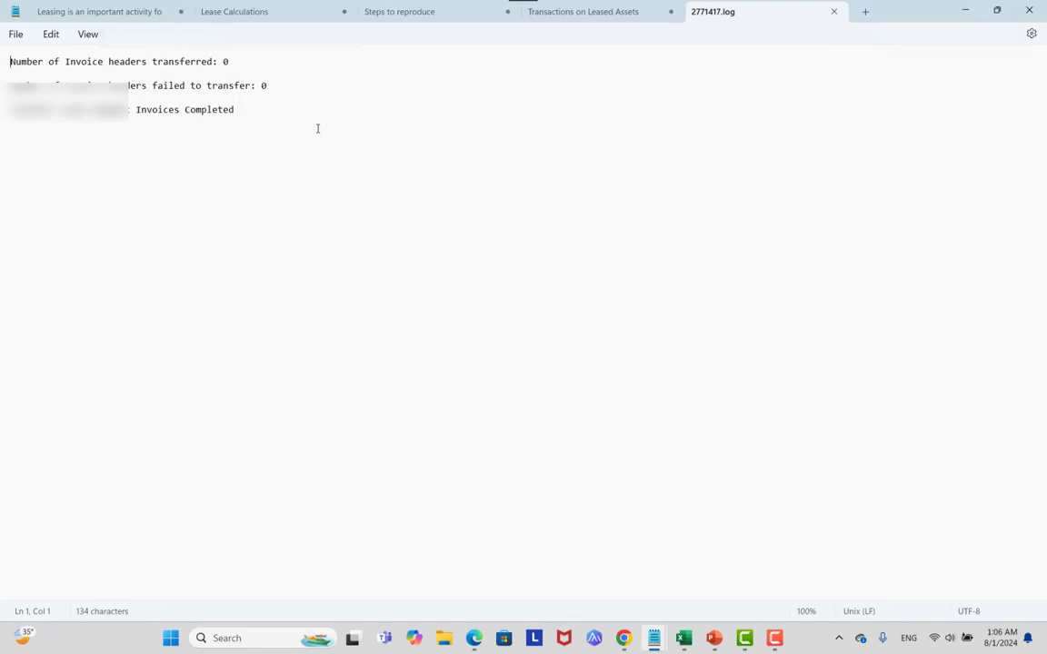
{"action": "key", "text": "alt+Tab"}
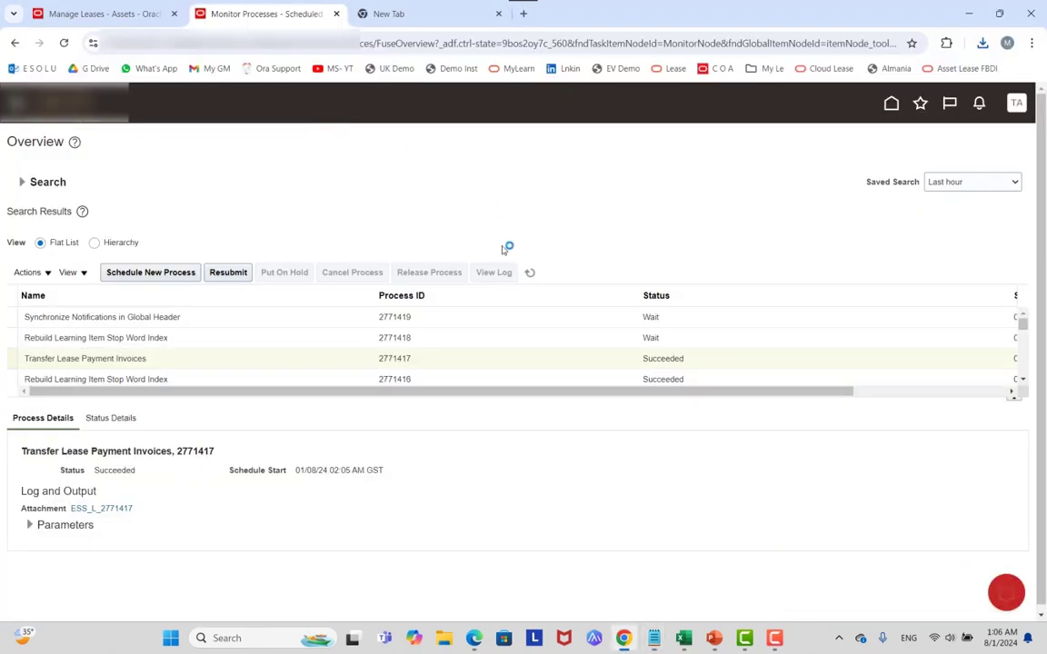
Return to Manage Leases and submit Generate Invoices for ED_BOOK with period Aug-24 and Transfer Invoices set to Yes.
{"action": "left_click", "coordinate": [176, 274]}
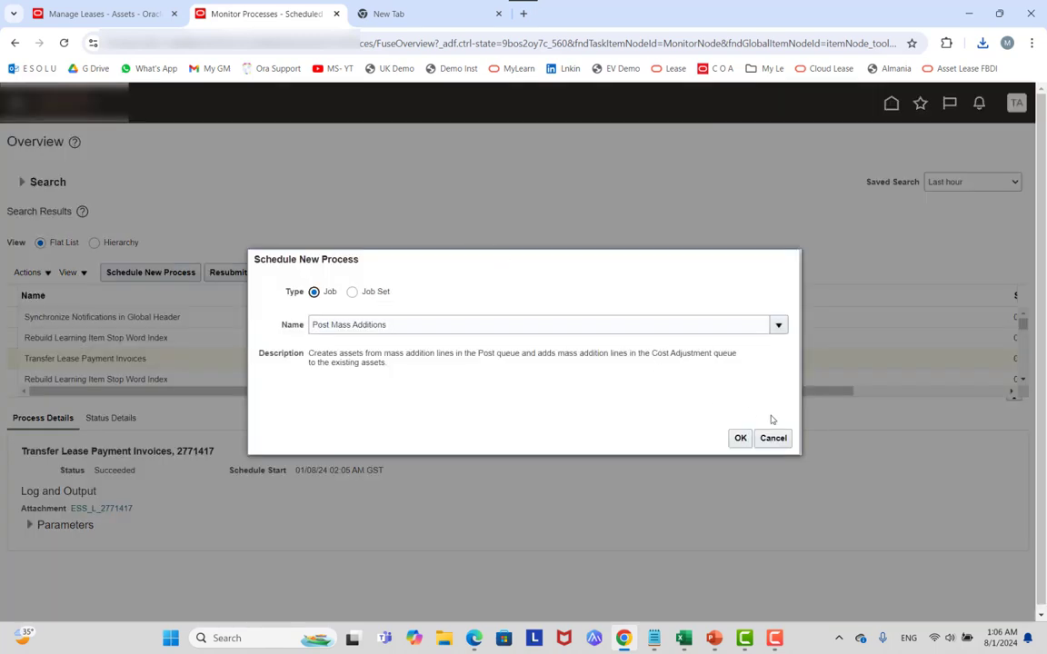
{"action": "key", "text": "ctrl+1"}
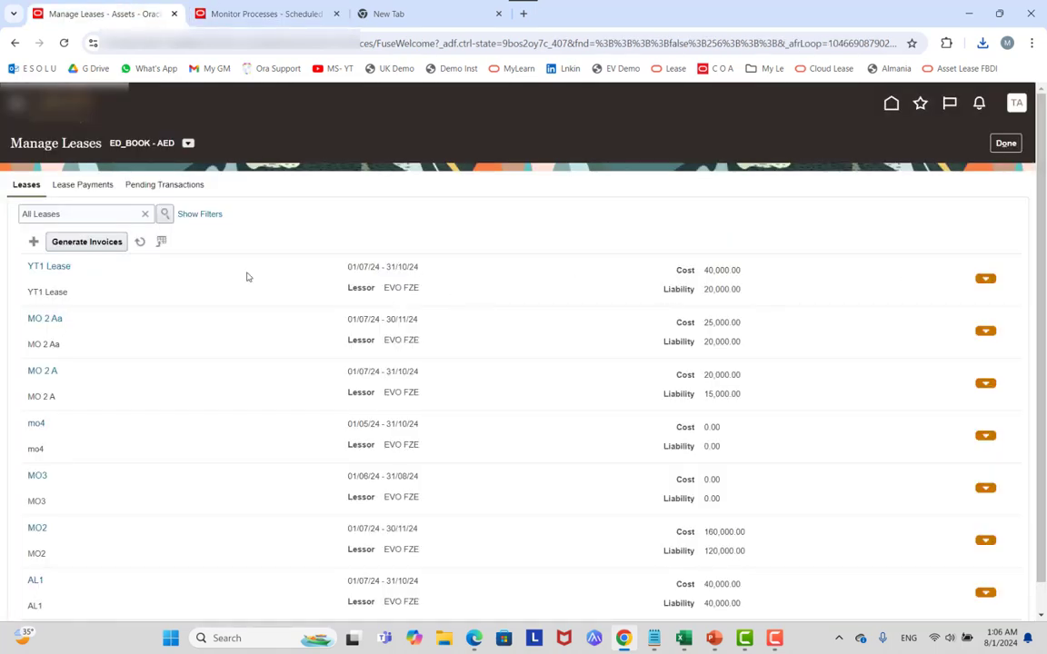
{"action": "left_click", "coordinate": [81, 243]}
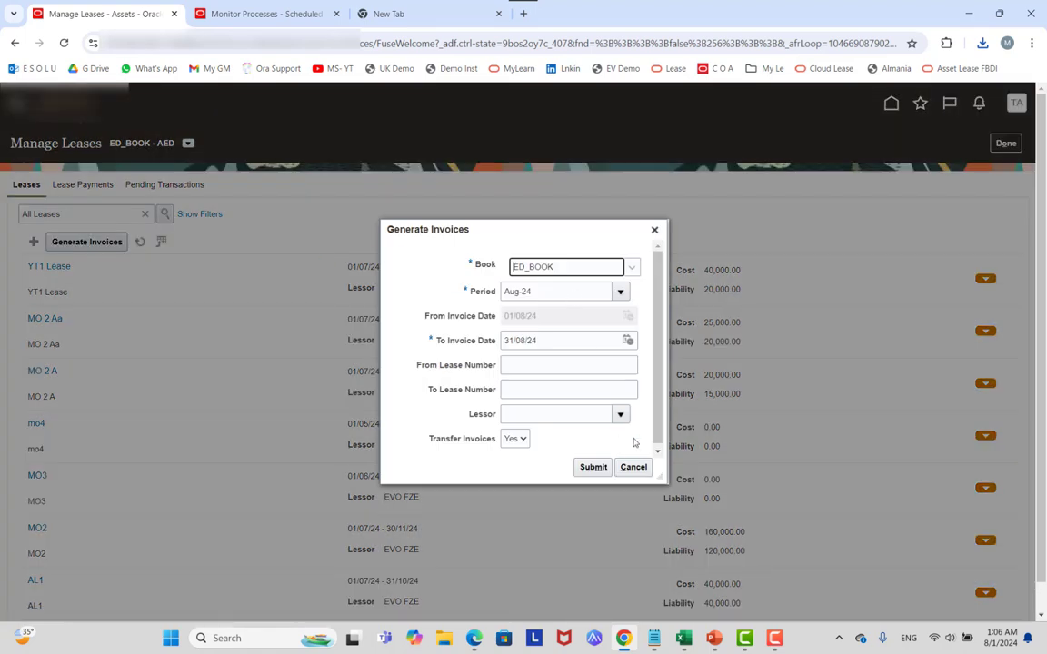
{"action": "left_click", "coordinate": [594, 467]}
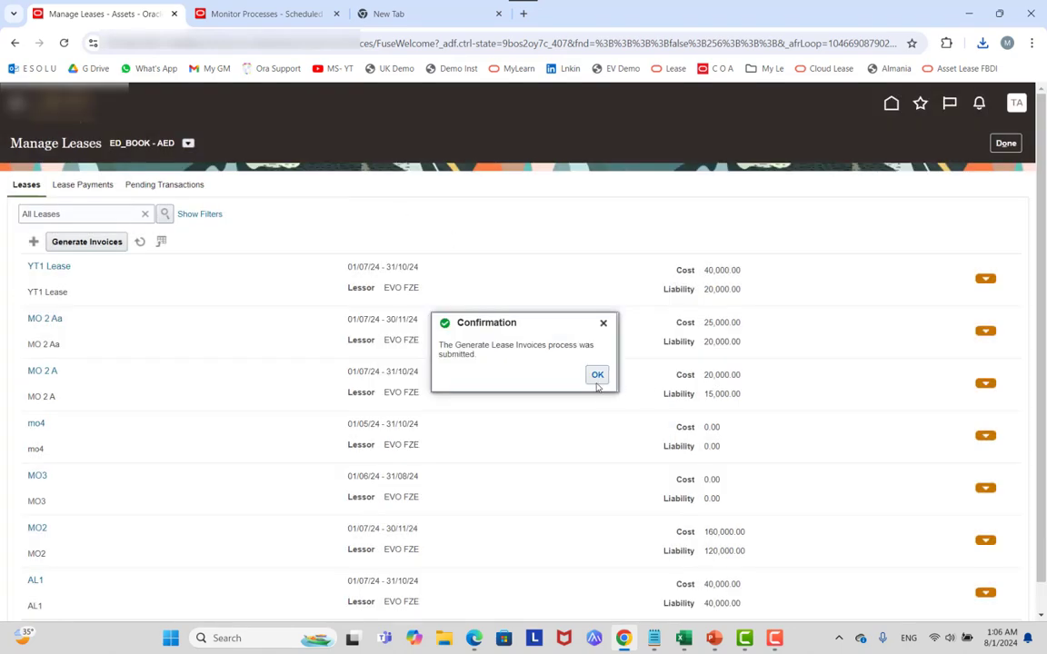
Acknowledge the invoice generation confirmation and refresh the scheduled processes to follow Generate Lease Payment Invoices and Transfer Lease Payment Invoices.
{"action": "left_click", "coordinate": [596, 375]}
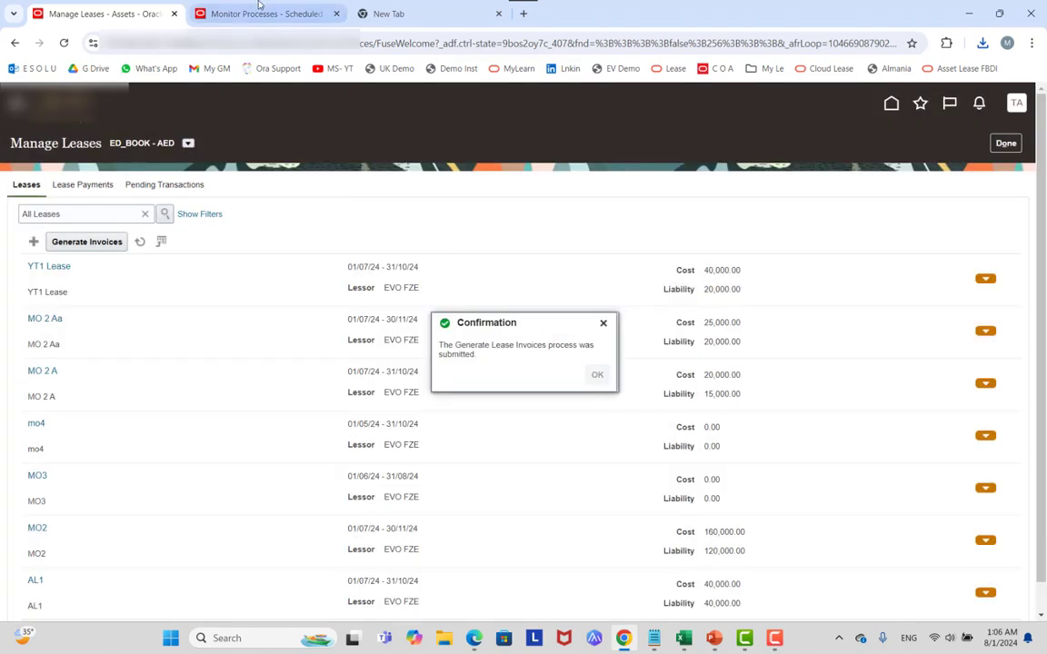
{"action": "left_click", "coordinate": [263, 13]}
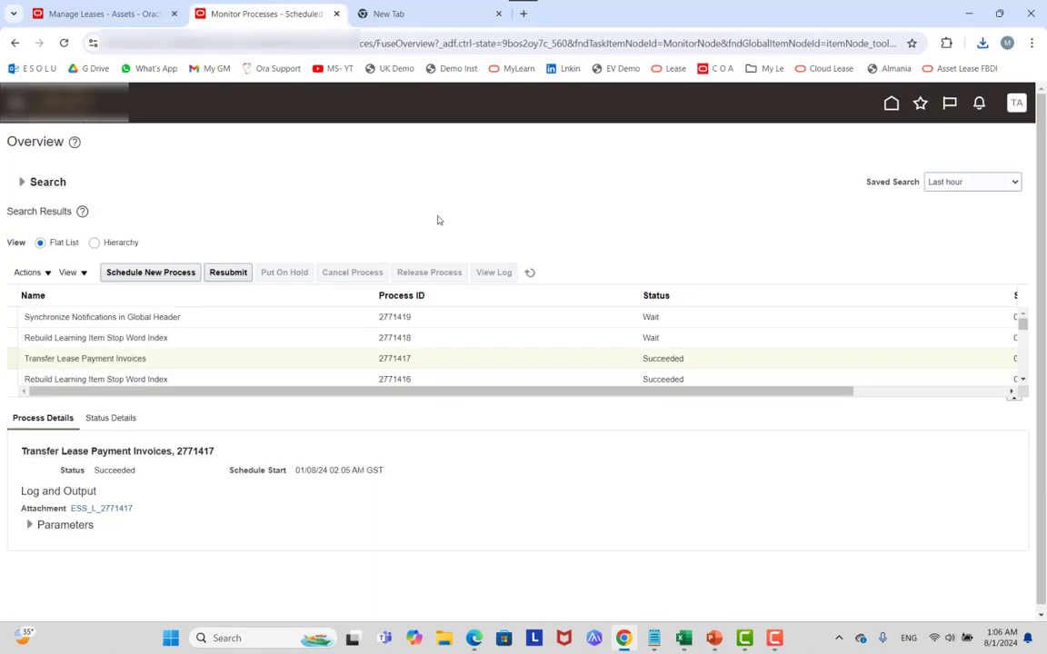
{"action": "left_click", "coordinate": [532, 272]}
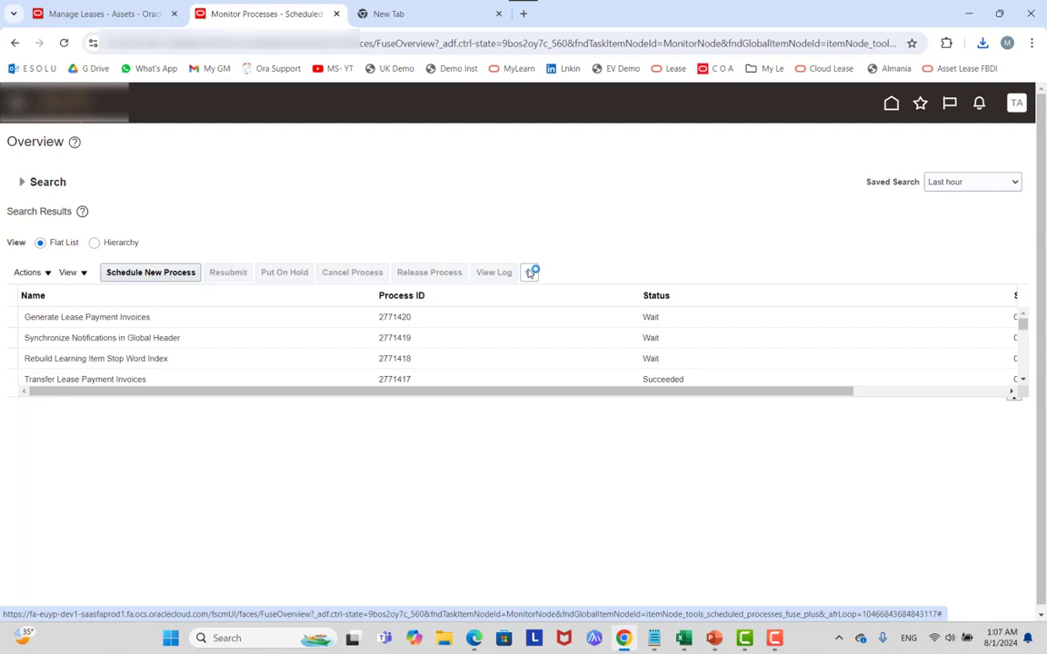
{"action": "left_click", "coordinate": [530, 273]}
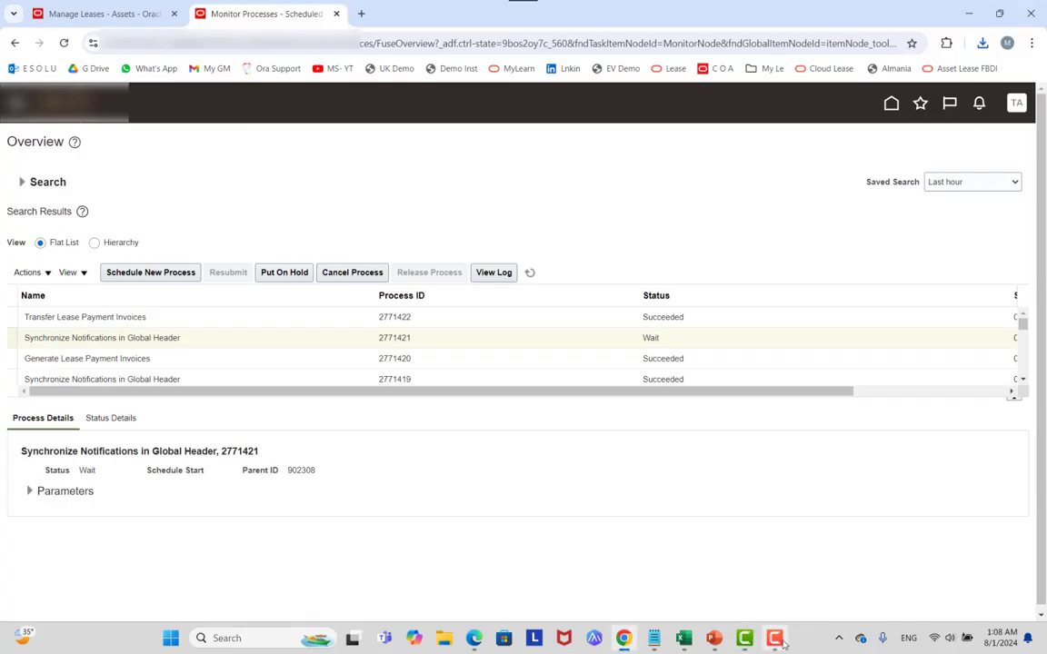
{"action": "left_click", "coordinate": [776, 639]}
{"action": "left_click", "coordinate": [783, 644]}
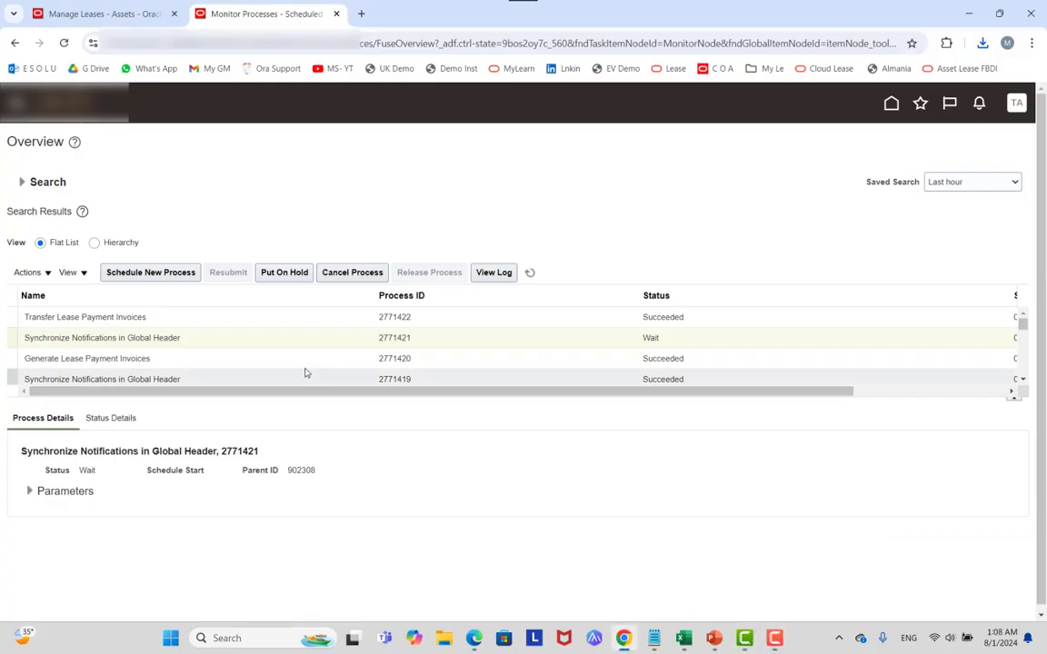
{"action": "left_click", "coordinate": [264, 320]}
{"action": "left_click", "coordinate": [530, 274]}
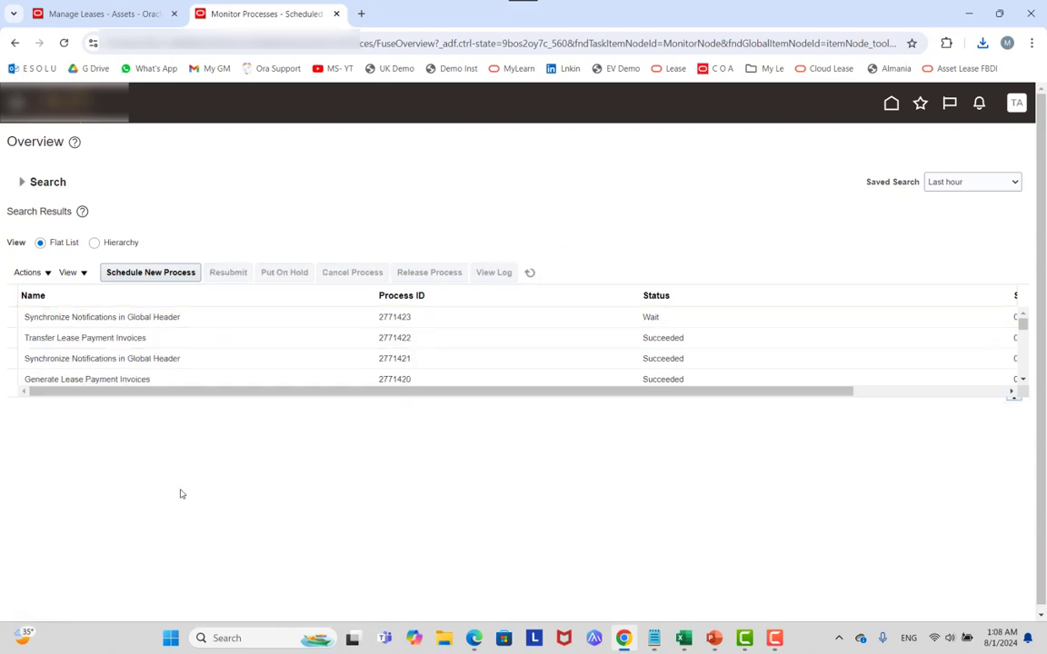
Open the log attachment of the latest Transfer Lease Payment Invoices process to check the invoice headers transferred, and return to the scheduled processes.
{"action": "left_click", "coordinate": [227, 338]}
{"action": "left_click", "coordinate": [663, 339]}
{"action": "left_click", "coordinate": [125, 512]}
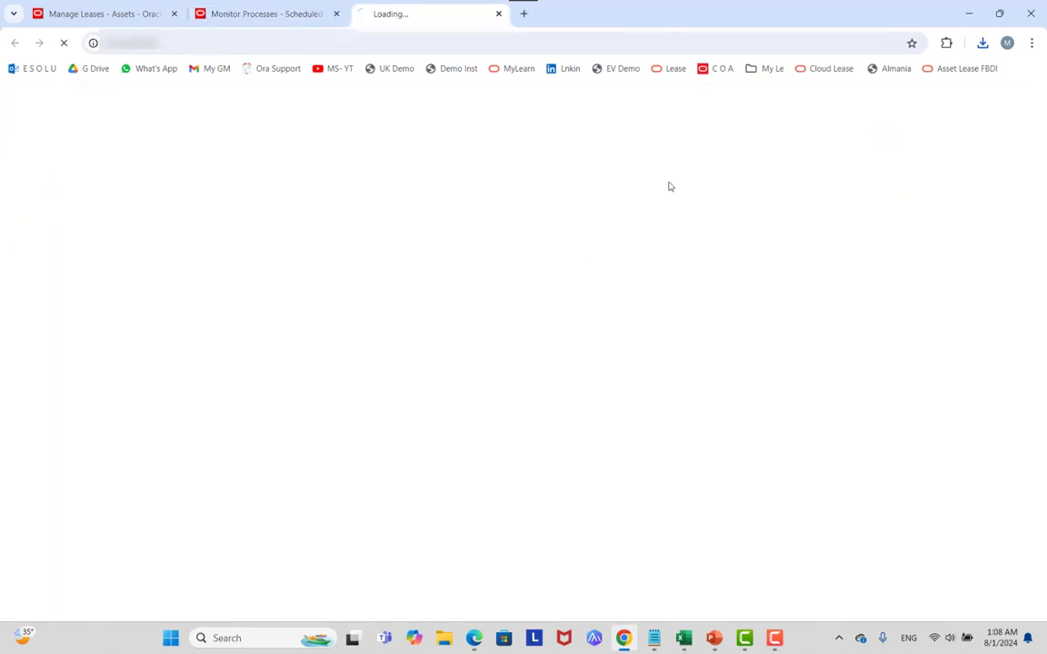
{"action": "left_click", "coordinate": [892, 89]}
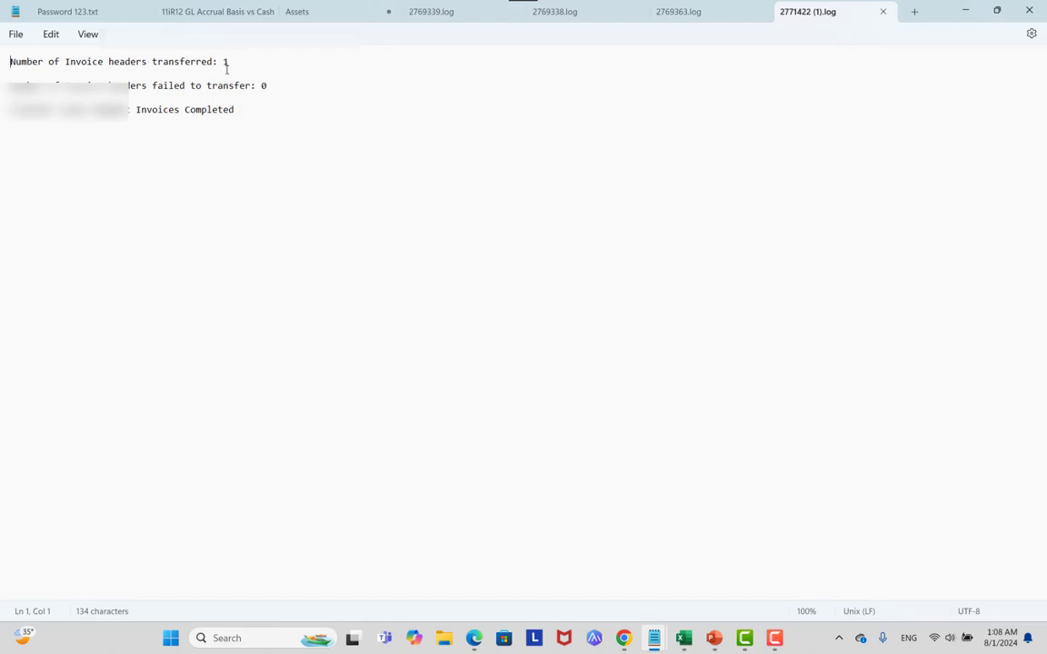
{"action": "left_click", "coordinate": [966, 10]}
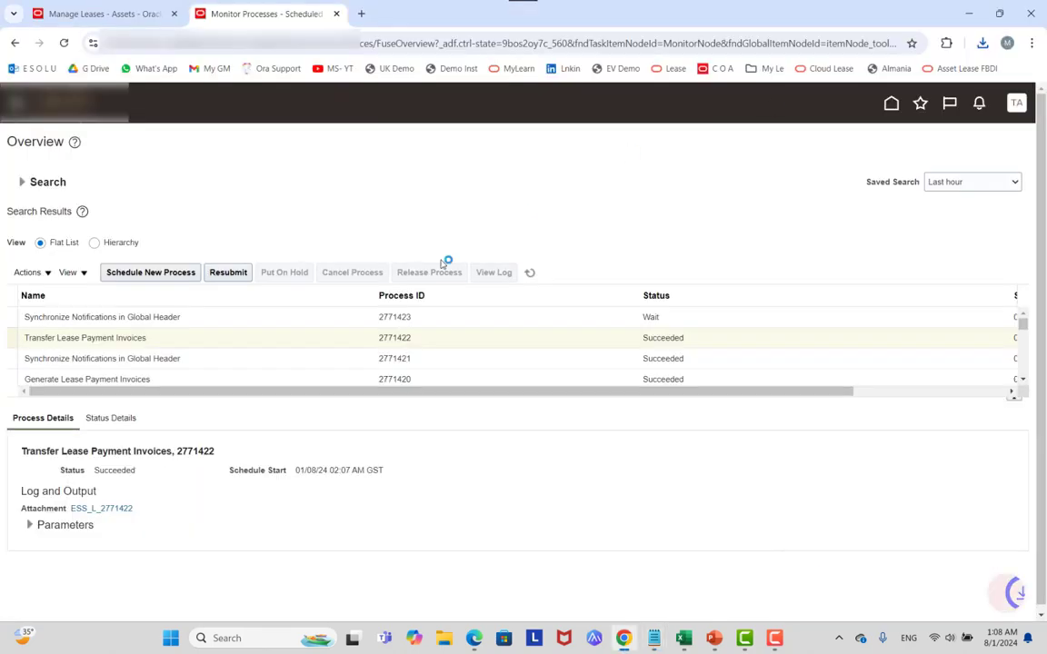
Schedule a new process, searching for "payab" and choosing the Import Payables Invoices job.
{"action": "left_click", "coordinate": [121, 15]}
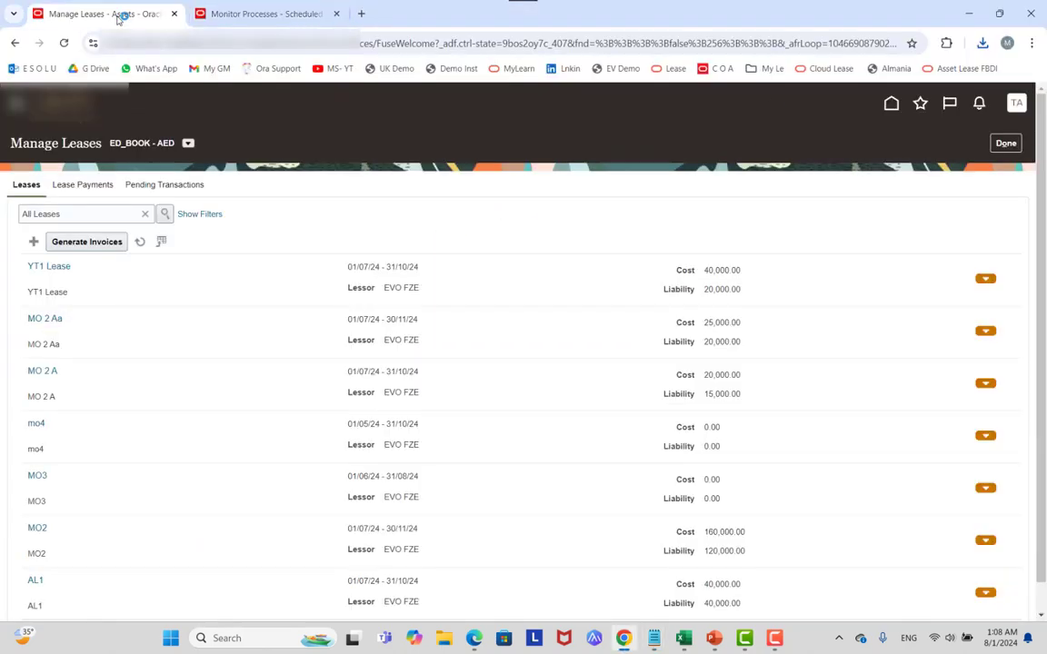
{"action": "left_click", "coordinate": [243, 16]}
{"action": "left_click", "coordinate": [151, 273]}
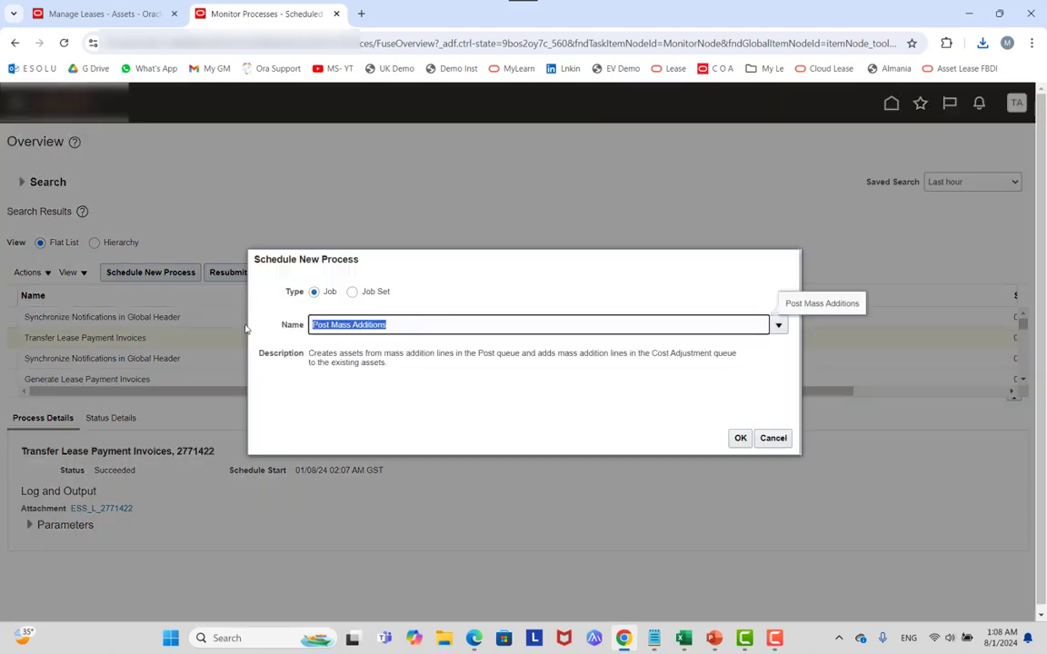
{"action": "type", "text": "payab"}
{"action": "key", "text": "Tab"}
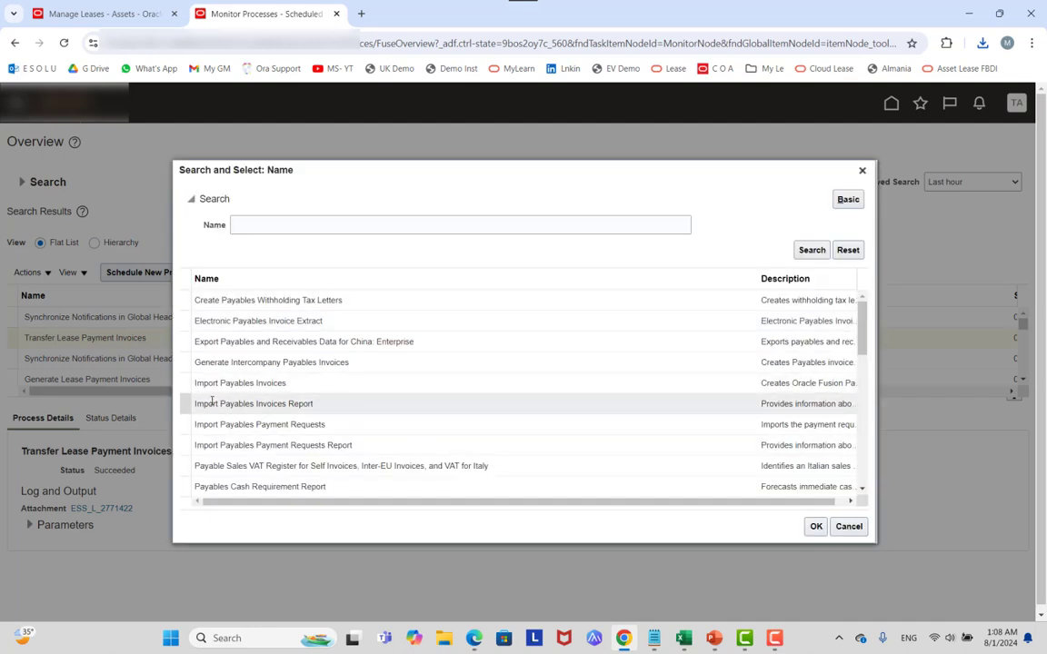
{"action": "left_click", "coordinate": [228, 383]}
{"action": "left_click", "coordinate": [815, 526]}
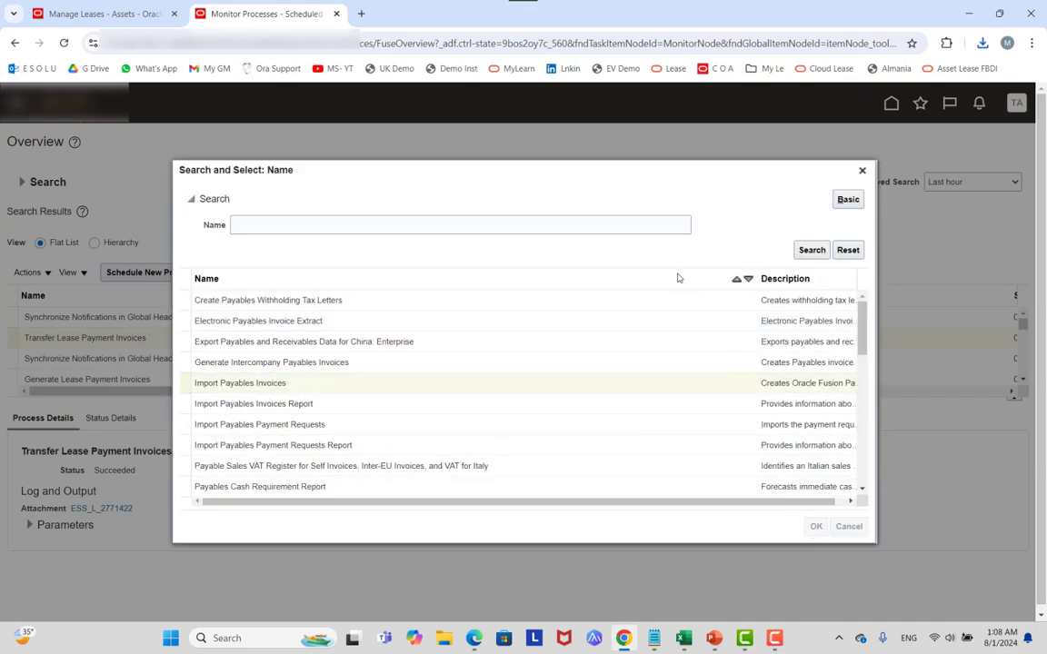
{"action": "left_click", "coordinate": [739, 438]}
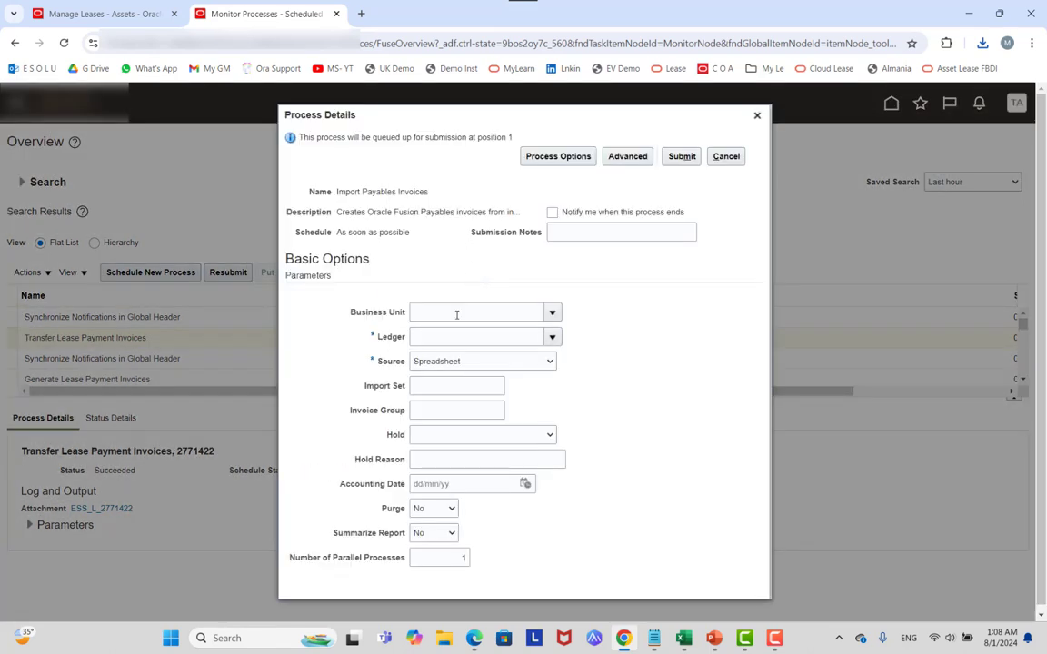
Submit Import Payables Invoices for the ED business unit with Assets as the source, and acknowledge the confirmation.
{"action": "left_click", "coordinate": [466, 314]}
{"action": "type", "text": "ed"}
{"action": "key", "text": "Tab"}
{"action": "left_click", "coordinate": [482, 363]}
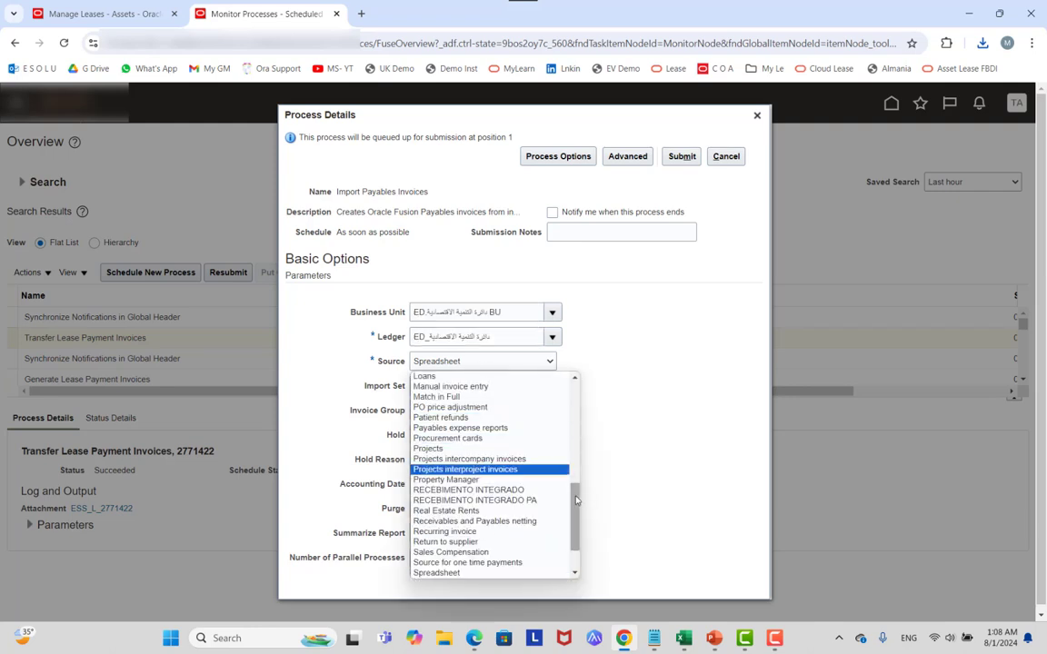
{"action": "scroll", "coordinate": [545, 463], "scroll_direction": "up", "scroll_amount": 10}
{"action": "left_click", "coordinate": [473, 387]}
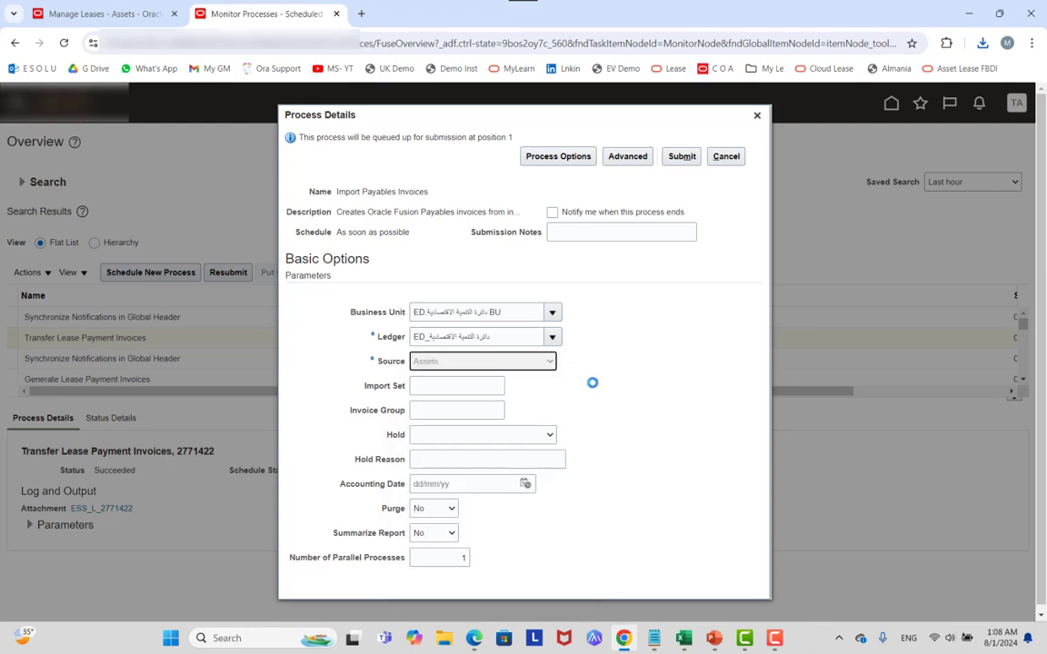
{"action": "left_click", "coordinate": [677, 156]}
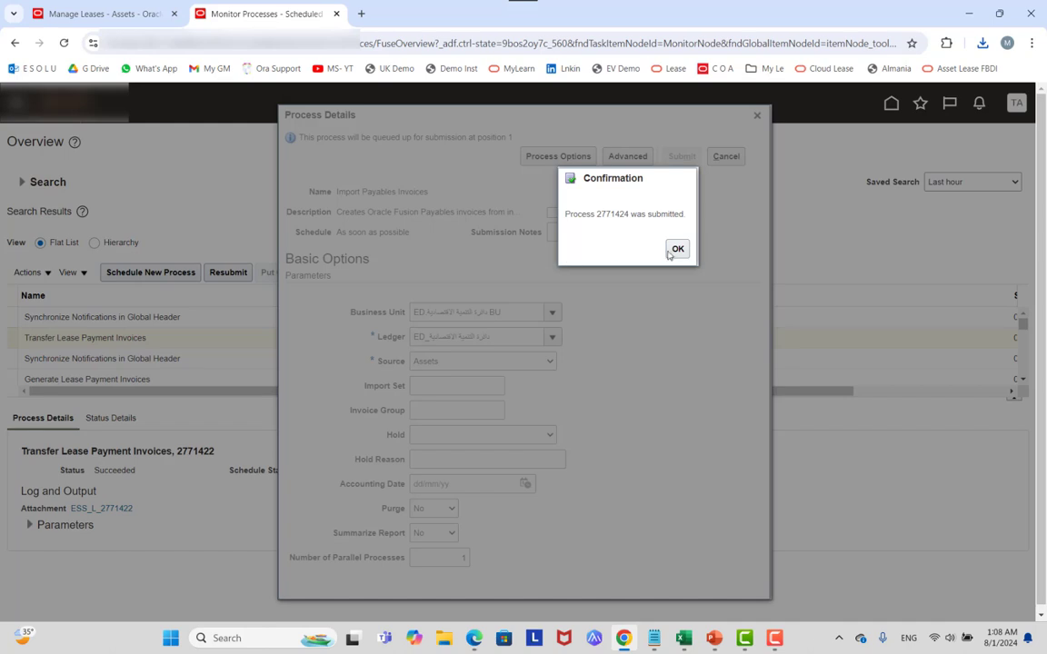
{"action": "key", "text": "Return"}
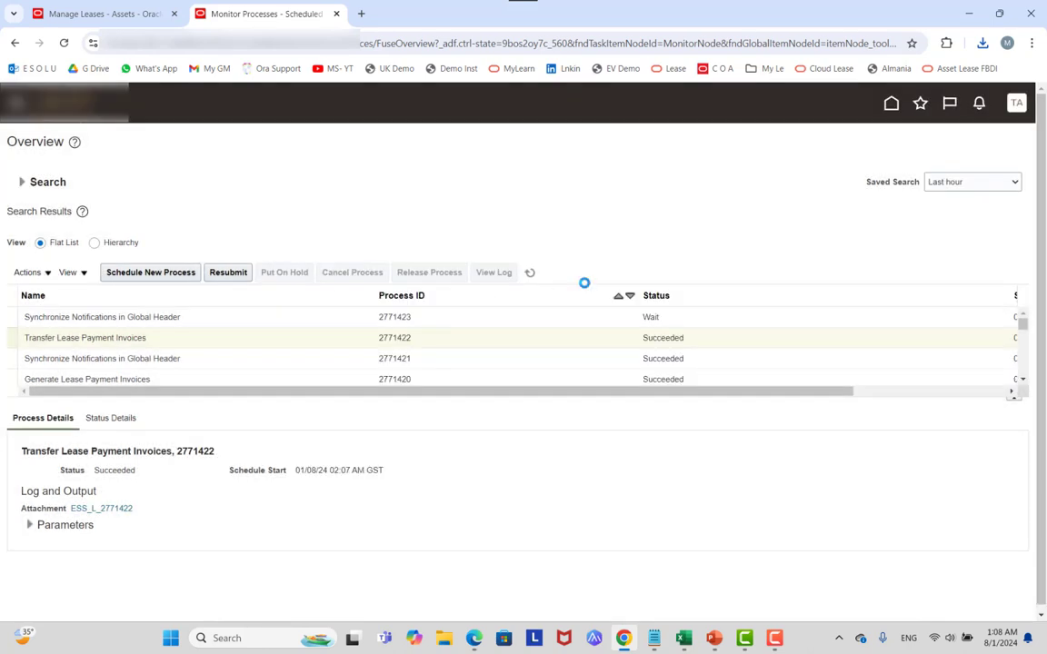
Refresh the scheduled processes to follow Import Payables Invoices and show that process's details.
{"action": "left_click", "coordinate": [534, 273]}
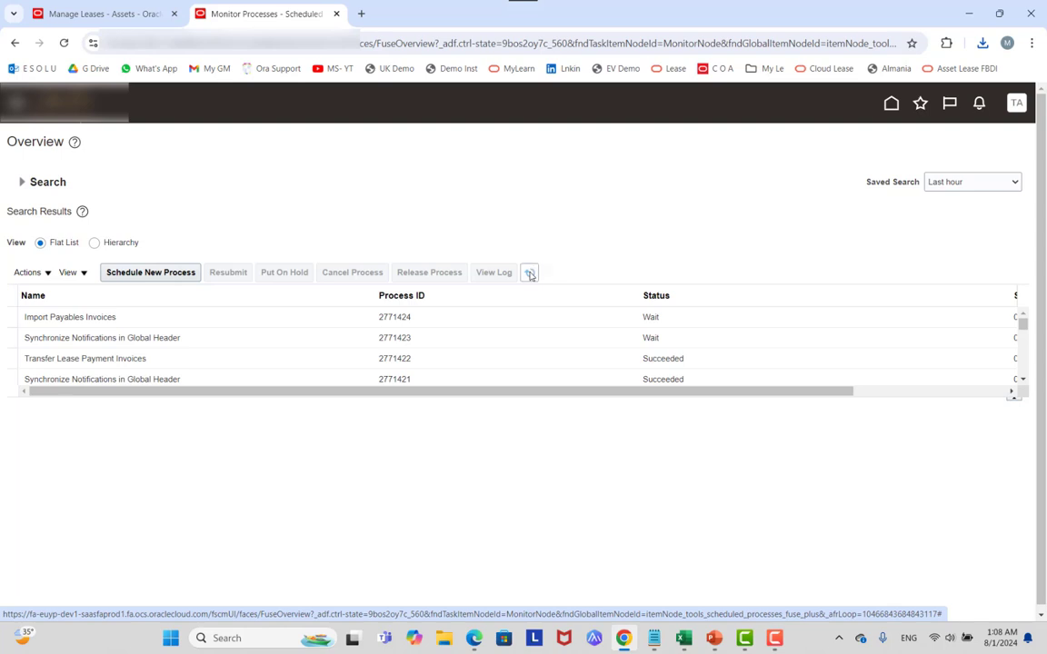
{"action": "left_click", "coordinate": [529, 273]}
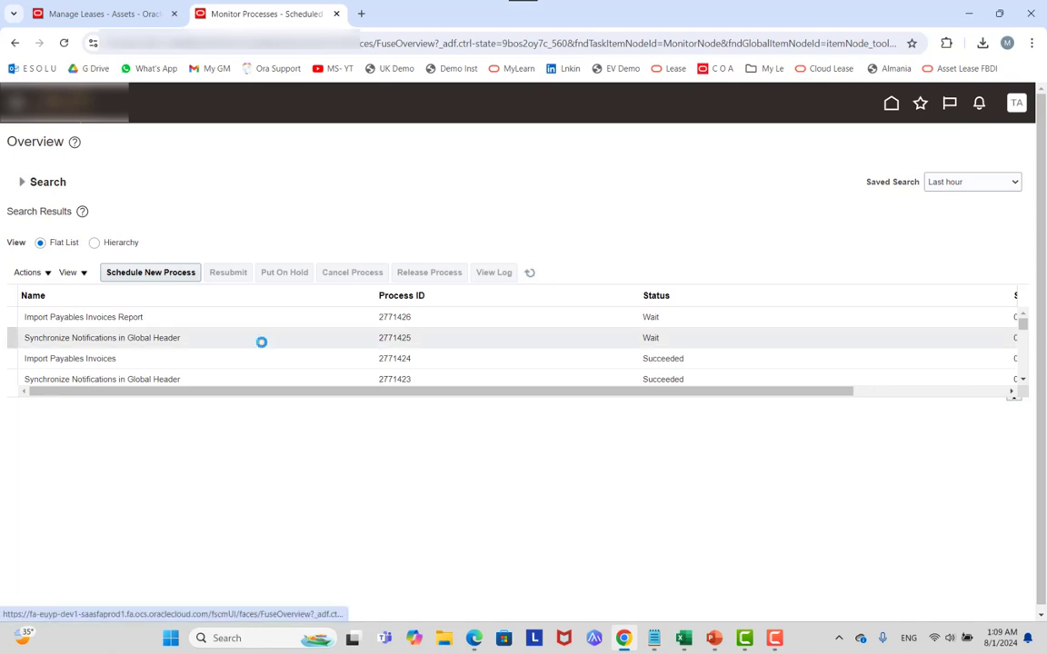
{"action": "left_click", "coordinate": [237, 358]}
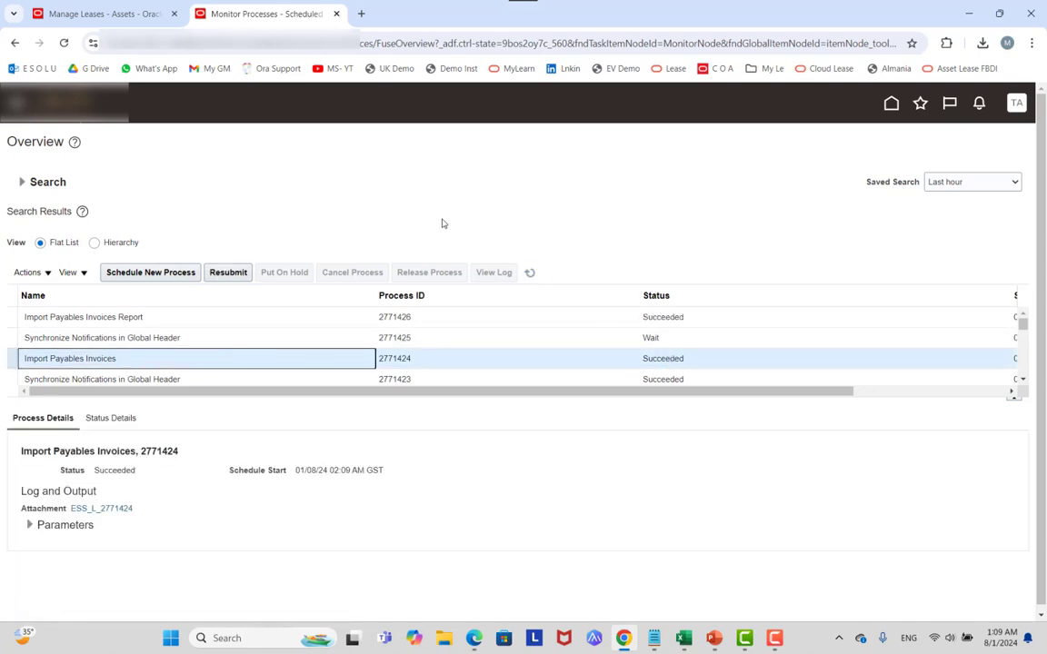
Duplicate the browser page, go to the Payables Invoices work area and open the YT1 Lease invoice from the recent invoices.
{"action": "left_click", "coordinate": [100, 13]}
{"action": "left_click", "coordinate": [255, 14]}
{"action": "right_click", "coordinate": [273, 16]}
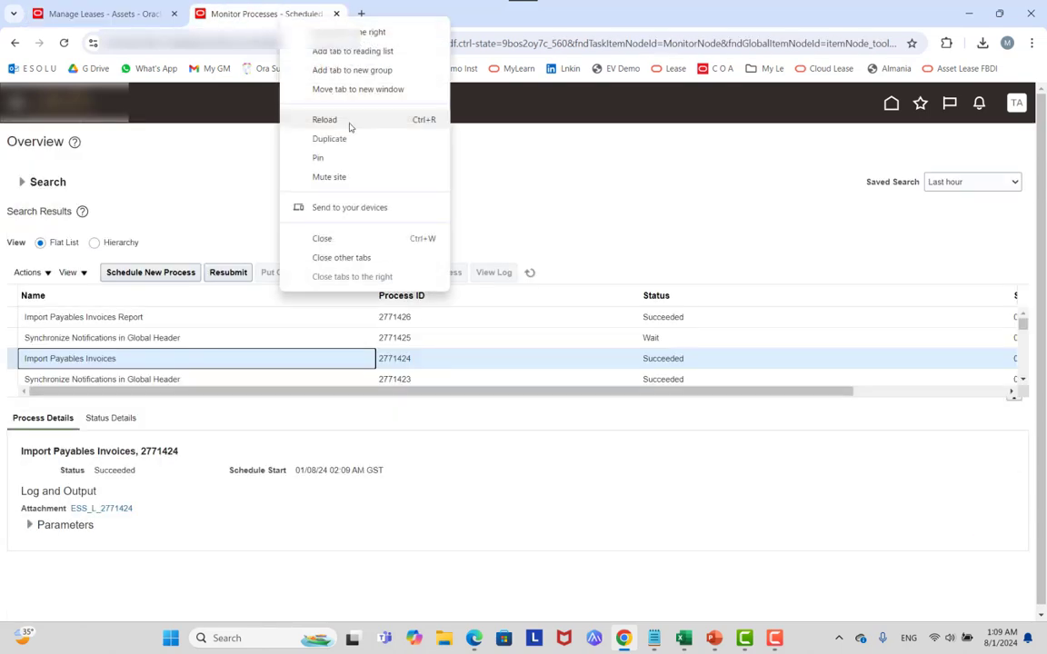
{"action": "left_click", "coordinate": [348, 138]}
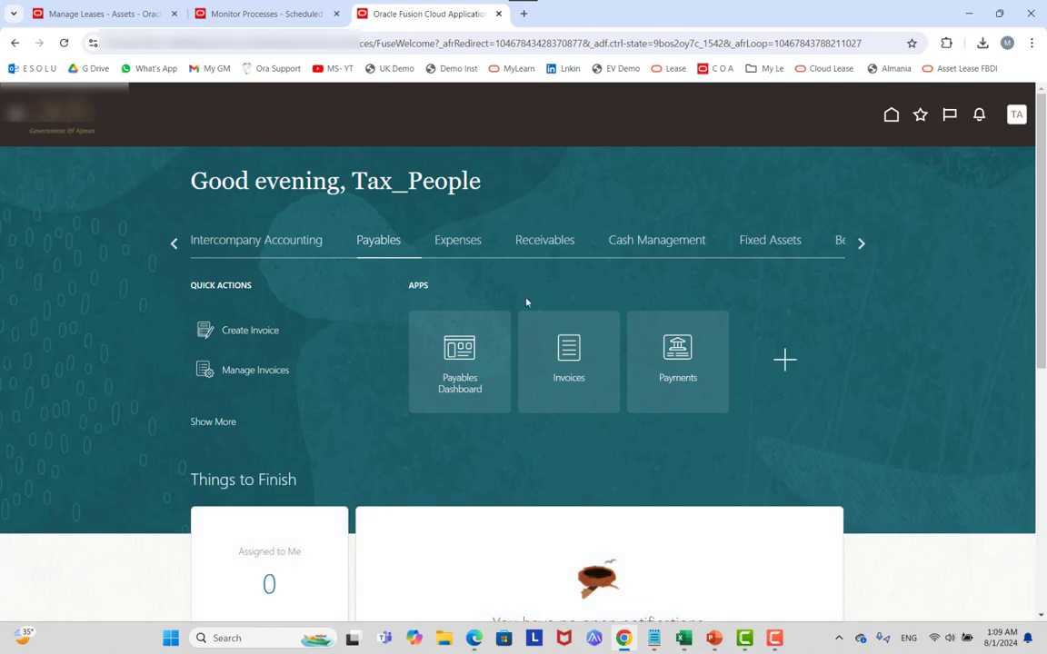
{"action": "left_click", "coordinate": [568, 346]}
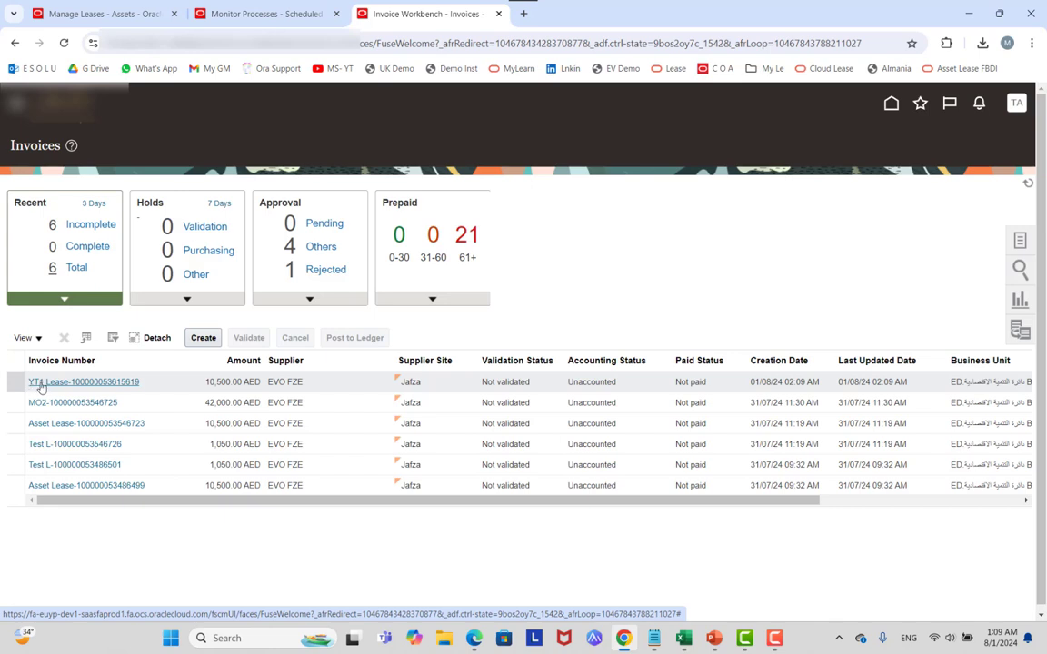
{"action": "left_click", "coordinate": [98, 383]}
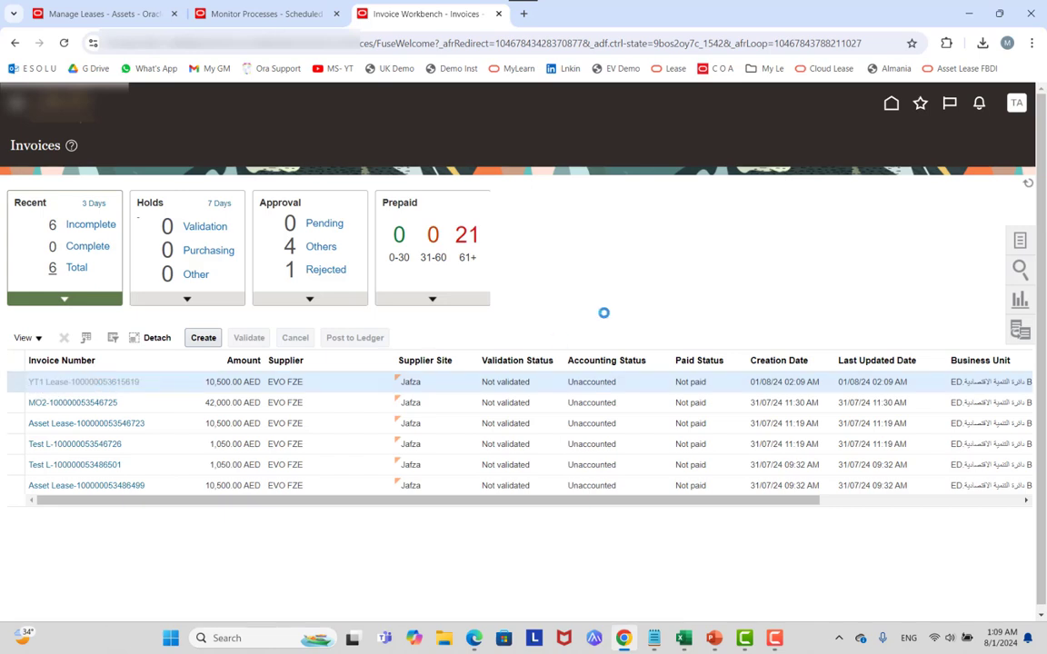
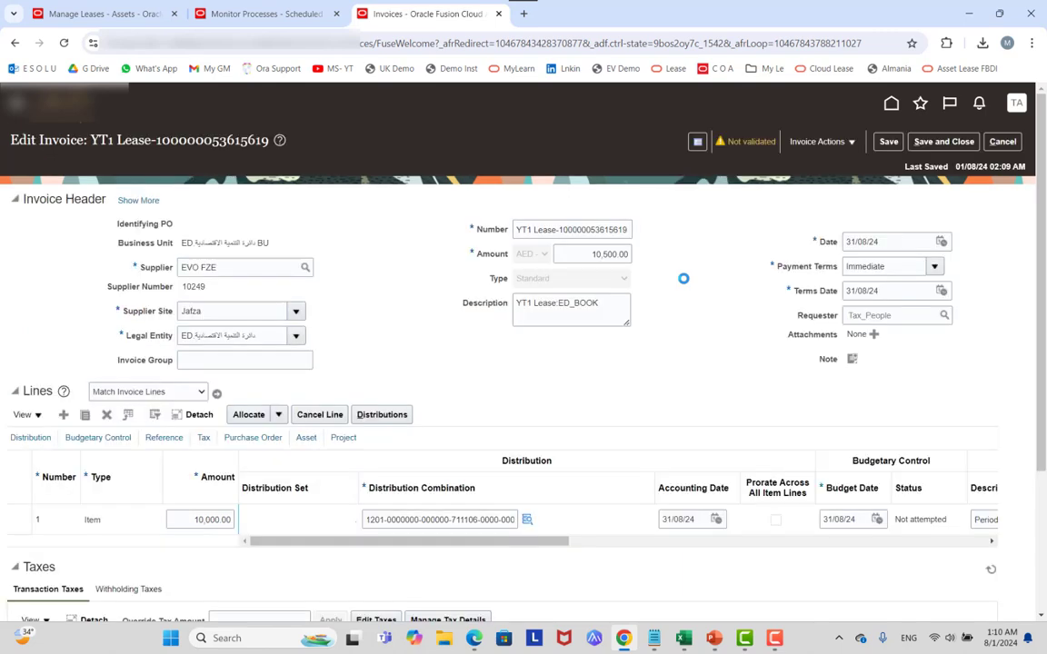
Compare the account segment of the invoice line's distribution combination with the Lease Clearing account on Book1's asset category sheet in Excel, and return to the invoice header.
{"action": "scroll", "coordinate": [523, 336], "scroll_direction": "down", "scroll_amount": 3}
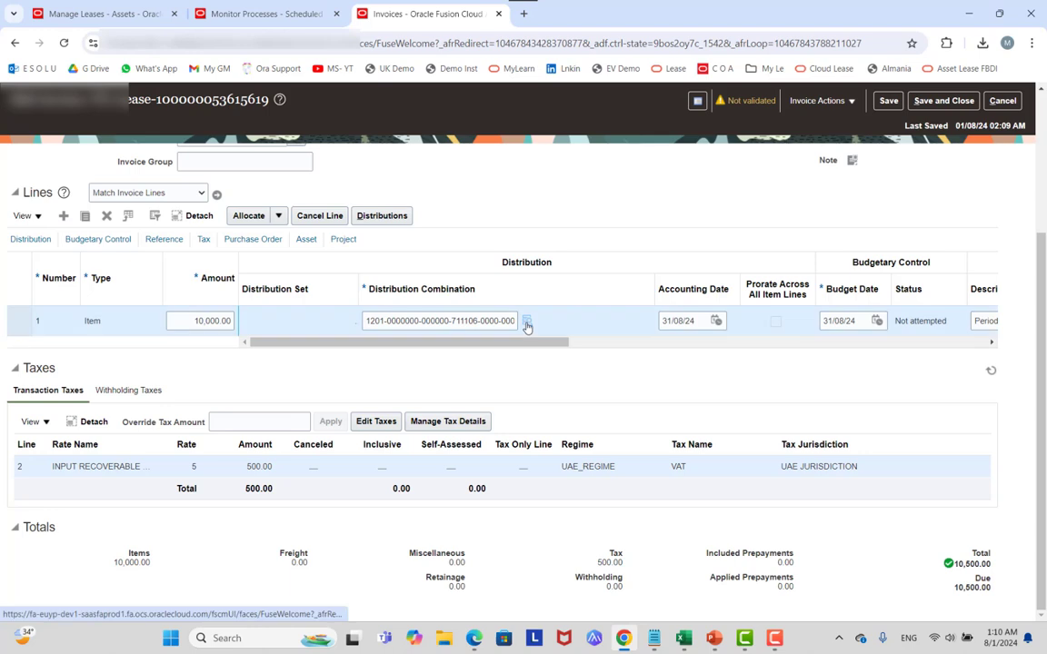
{"action": "left_click", "coordinate": [527, 325]}
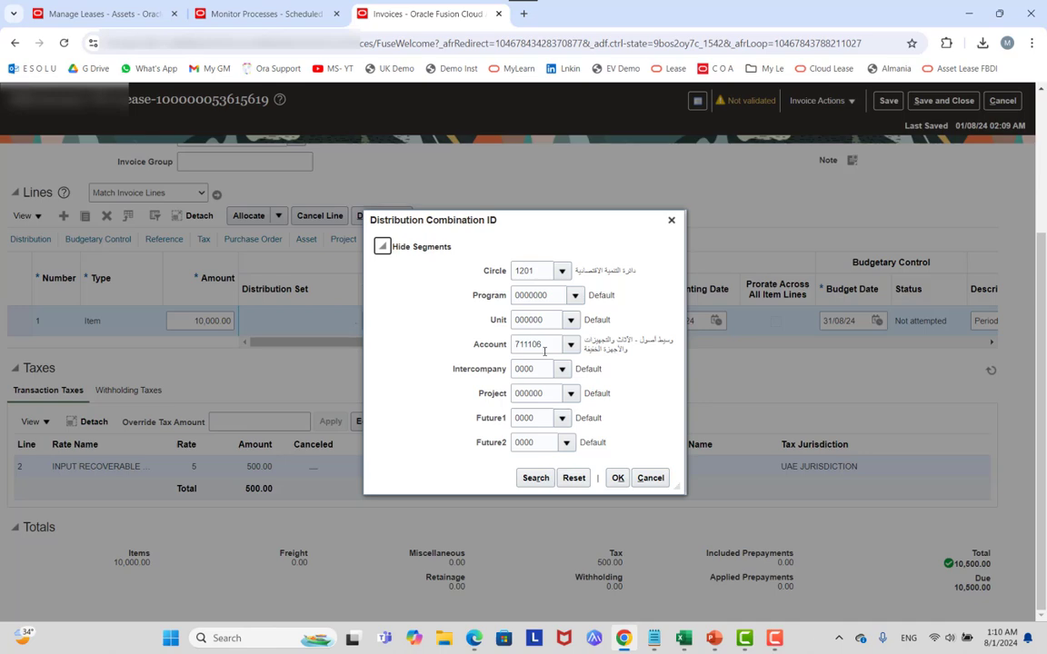
{"action": "mouse_move", "coordinate": [683, 638]}
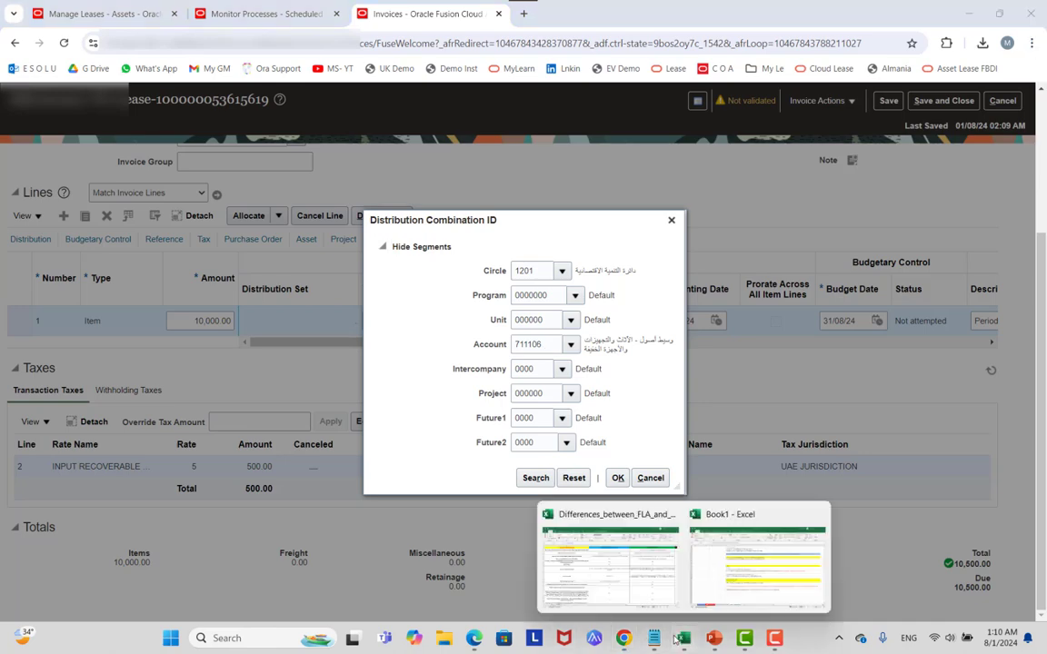
{"action": "left_click", "coordinate": [656, 587]}
{"action": "mouse_move", "coordinate": [683, 642]}
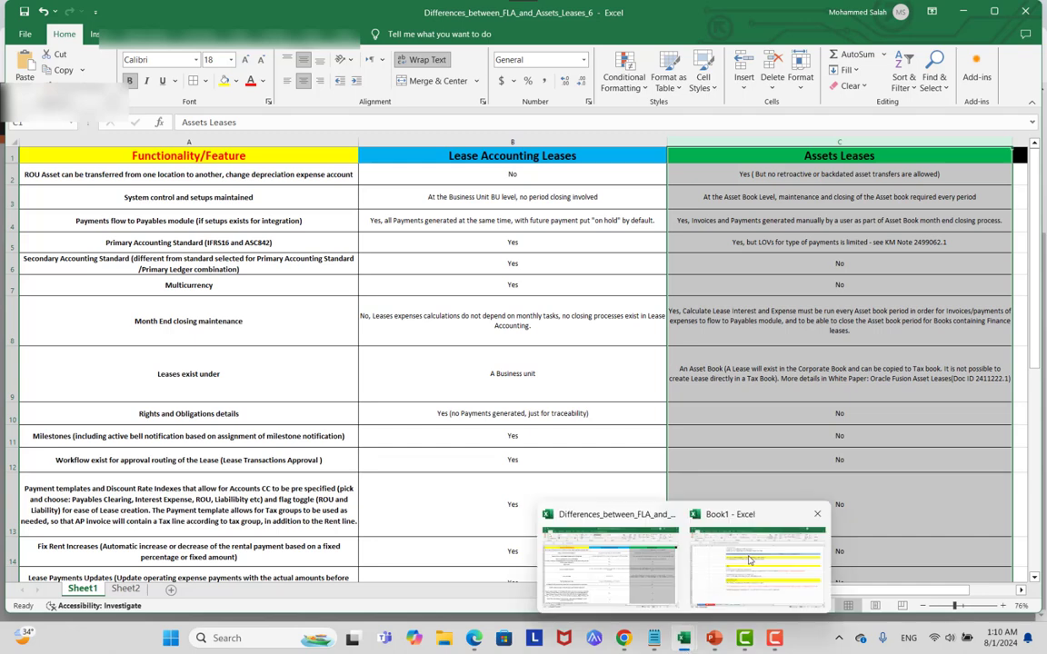
{"action": "left_click", "coordinate": [806, 582]}
{"action": "left_click", "coordinate": [179, 597]}
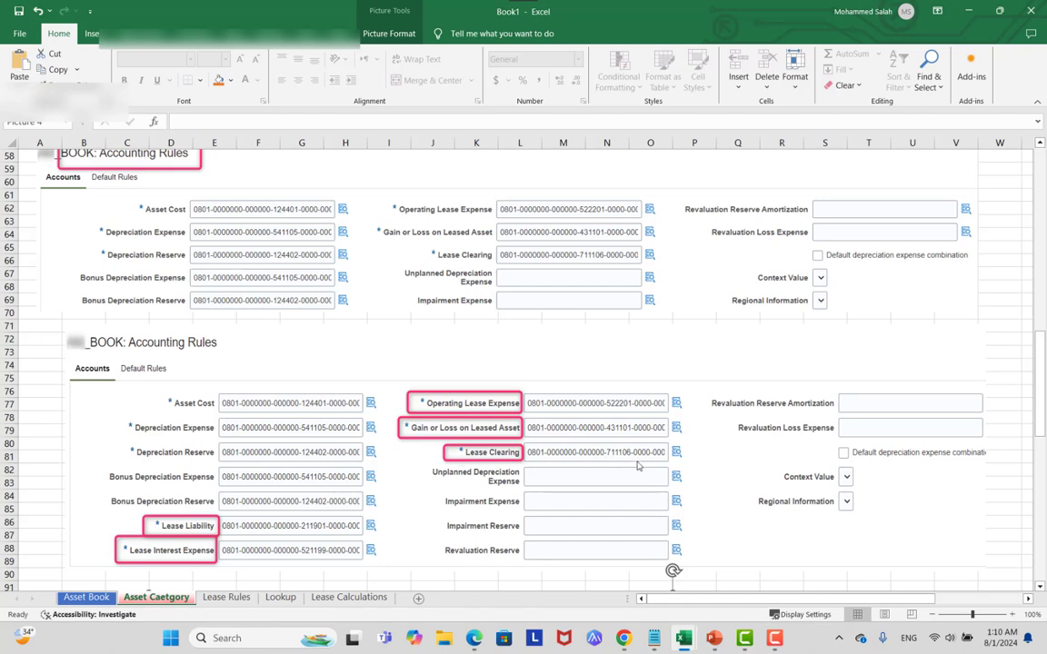
{"action": "key", "text": "alt+Tab"}
{"action": "key", "text": "alt+Tab"}
{"action": "key", "text": "Tab"}
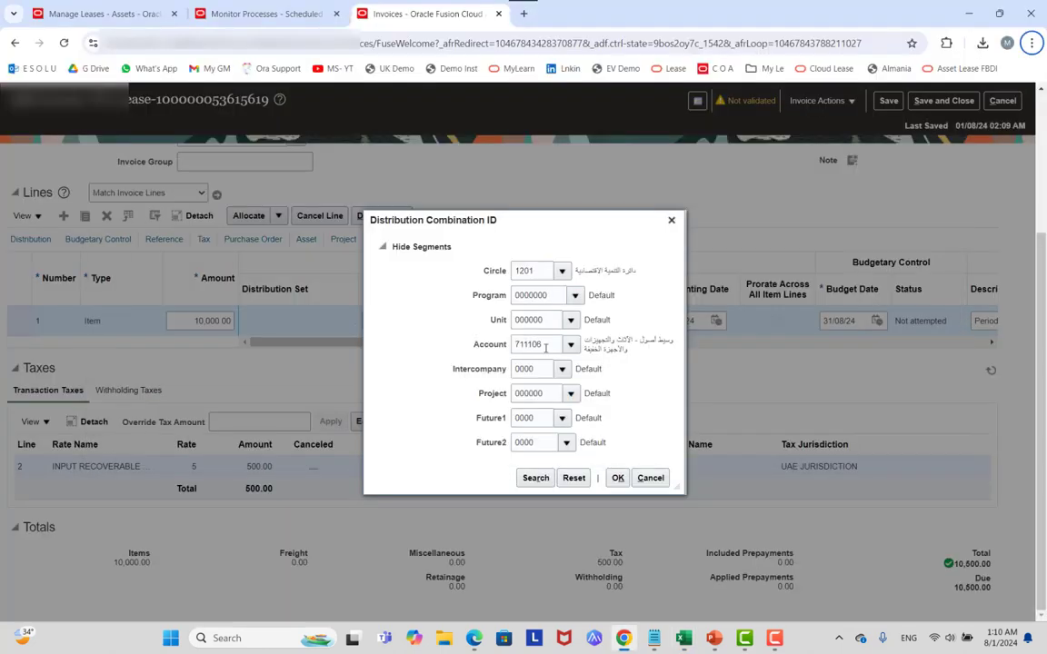
{"action": "key", "text": "Return"}
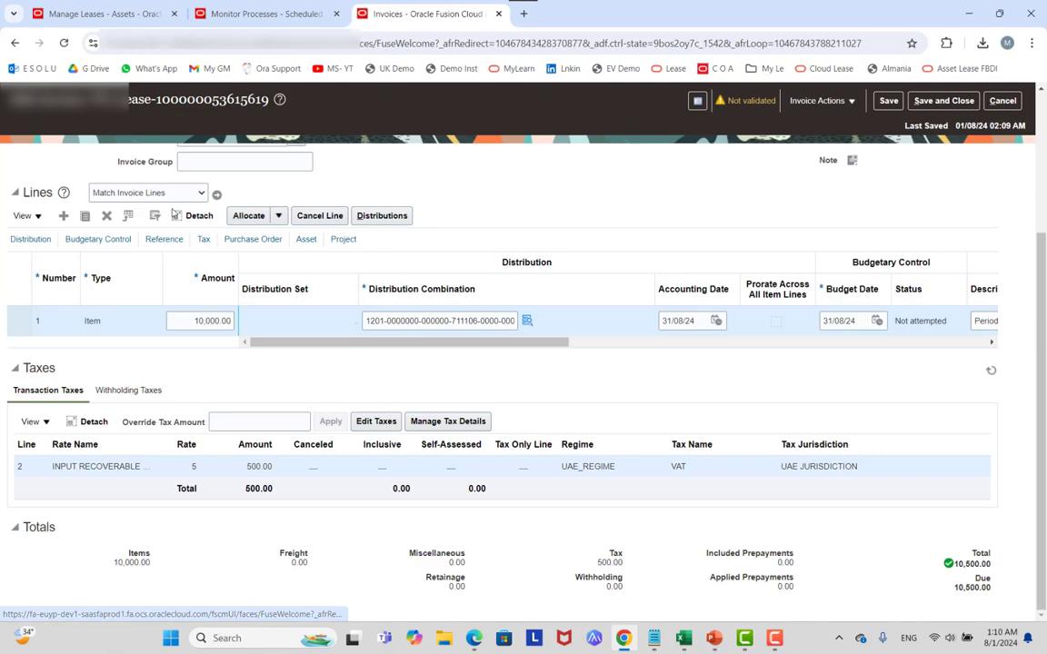
{"action": "scroll", "coordinate": [363, 236], "scroll_direction": "up", "scroll_amount": 1}
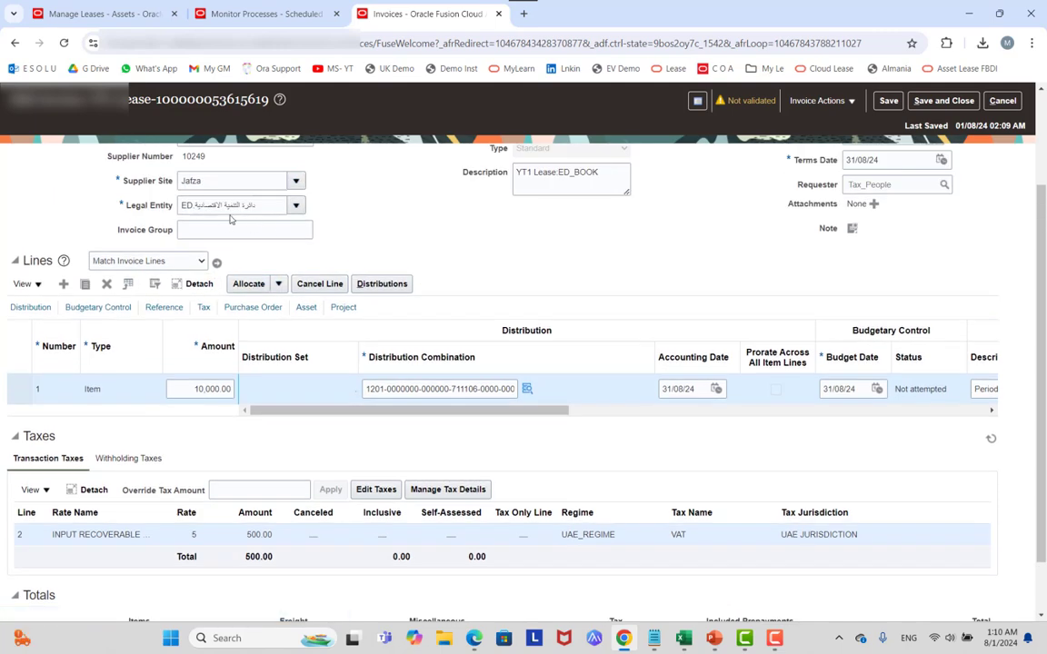
{"action": "scroll", "coordinate": [230, 211], "scroll_direction": "up", "scroll_amount": 2}
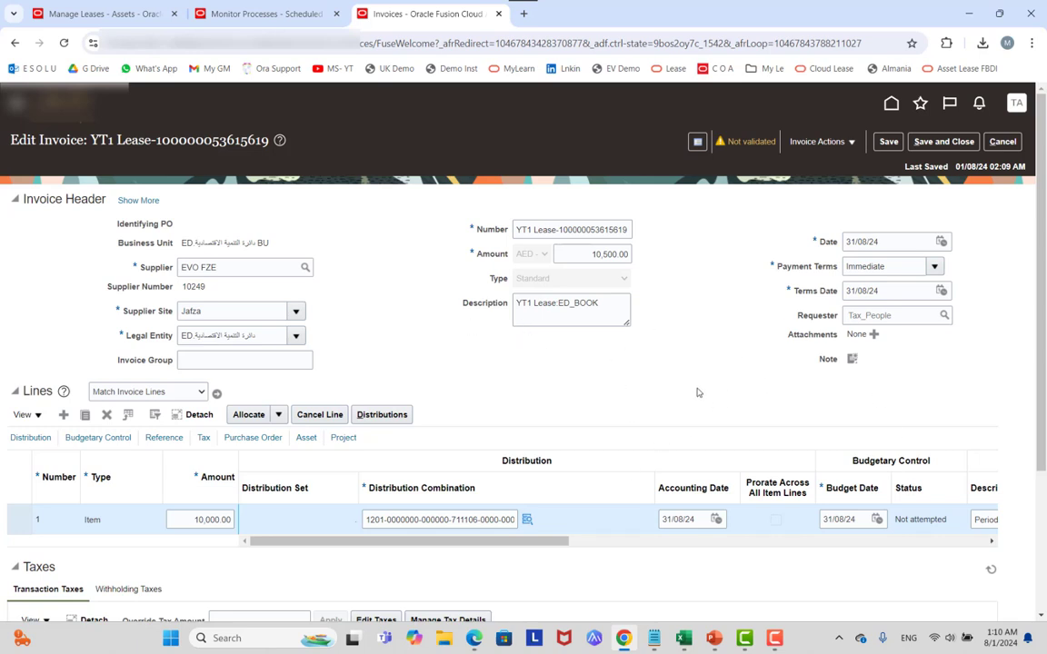
Review the YT1 Lease invoice's lines and taxes, and recheck the Lease Clearing account on Book1's asset category sheet in Excel.
{"action": "scroll", "coordinate": [497, 558], "scroll_direction": "down", "scroll_amount": 1}
{"action": "left_click_drag", "start_coordinate": [495, 491], "coordinate": [609, 479]}
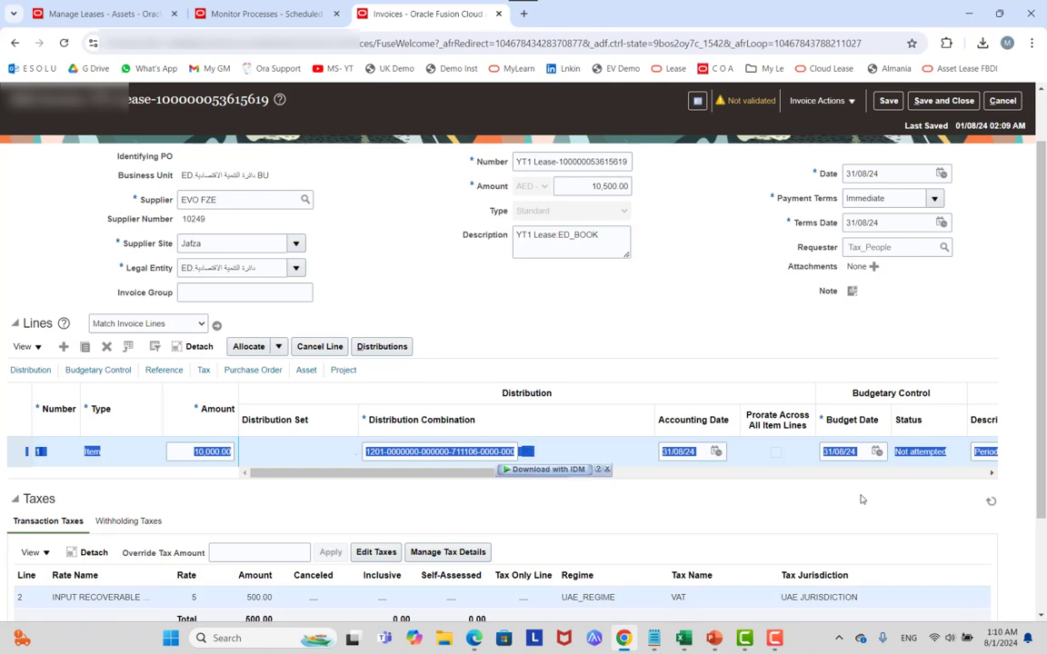
{"action": "left_click", "coordinate": [640, 352]}
{"action": "scroll", "coordinate": [754, 301], "scroll_direction": "up", "scroll_amount": 1}
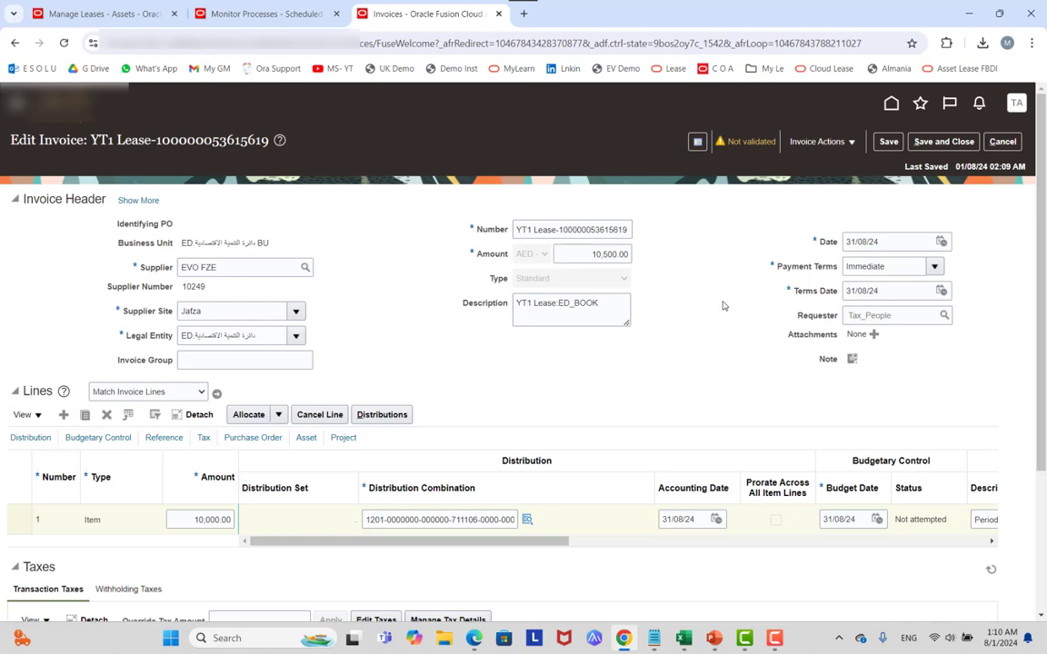
{"action": "key", "text": "alt+Tab"}
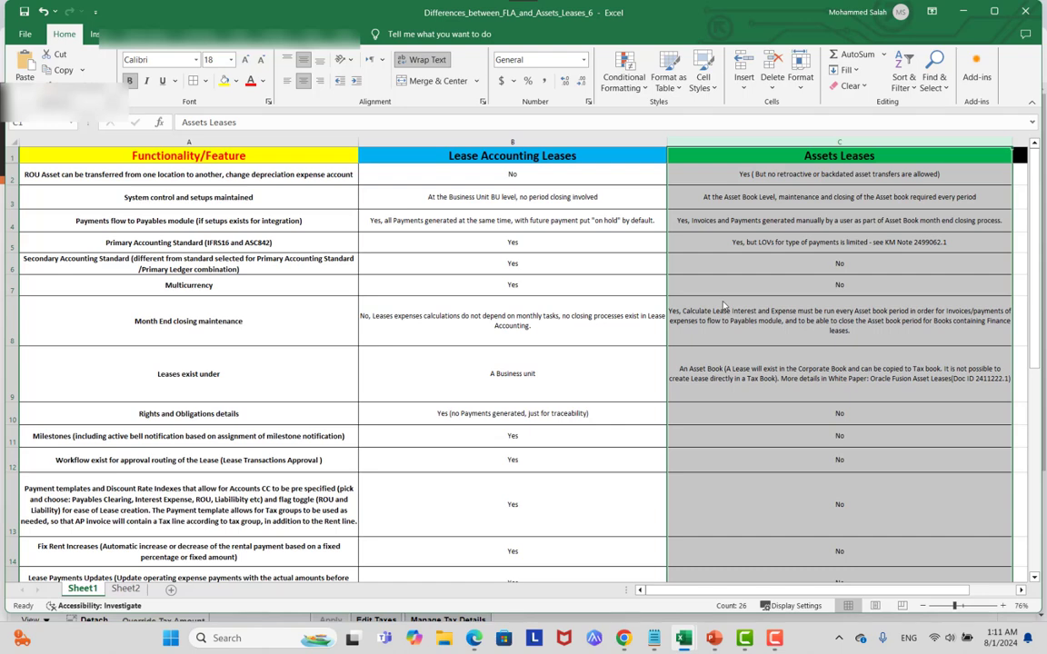
{"action": "key", "text": "alt+Tab"}
{"action": "key", "text": "alt+Tab"}
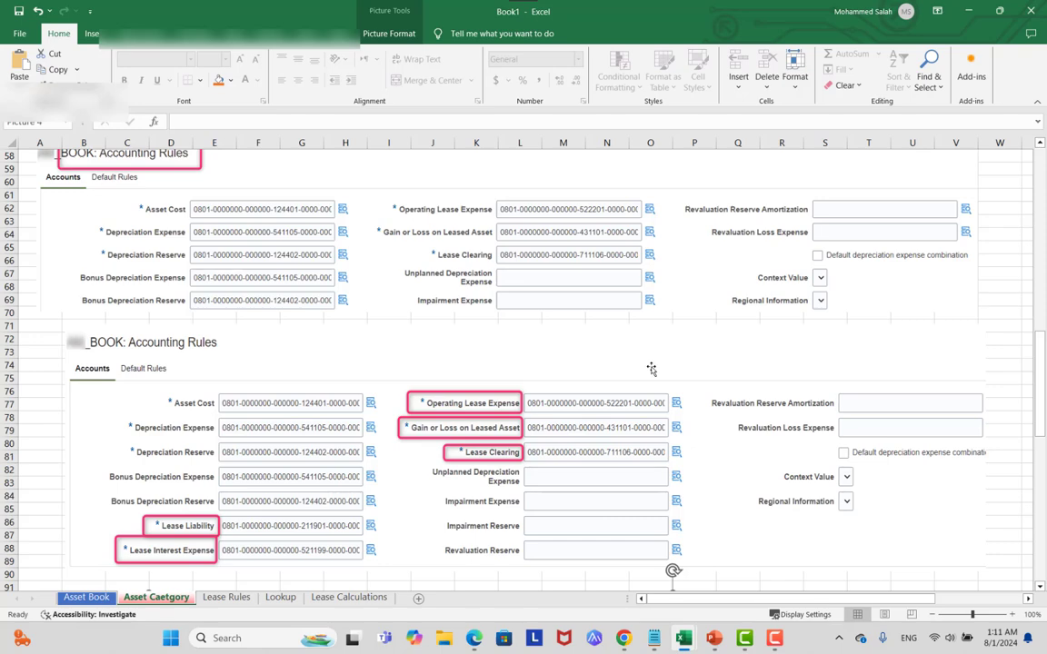
{"action": "key", "text": "alt+Tab"}
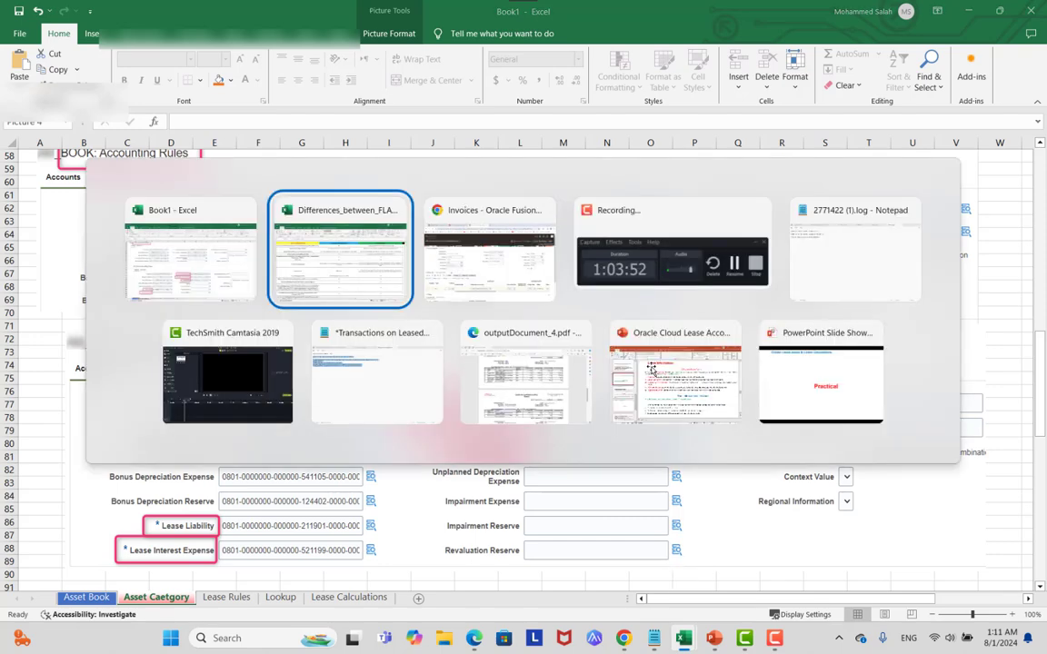
{"action": "key", "text": "alt+Tab"}
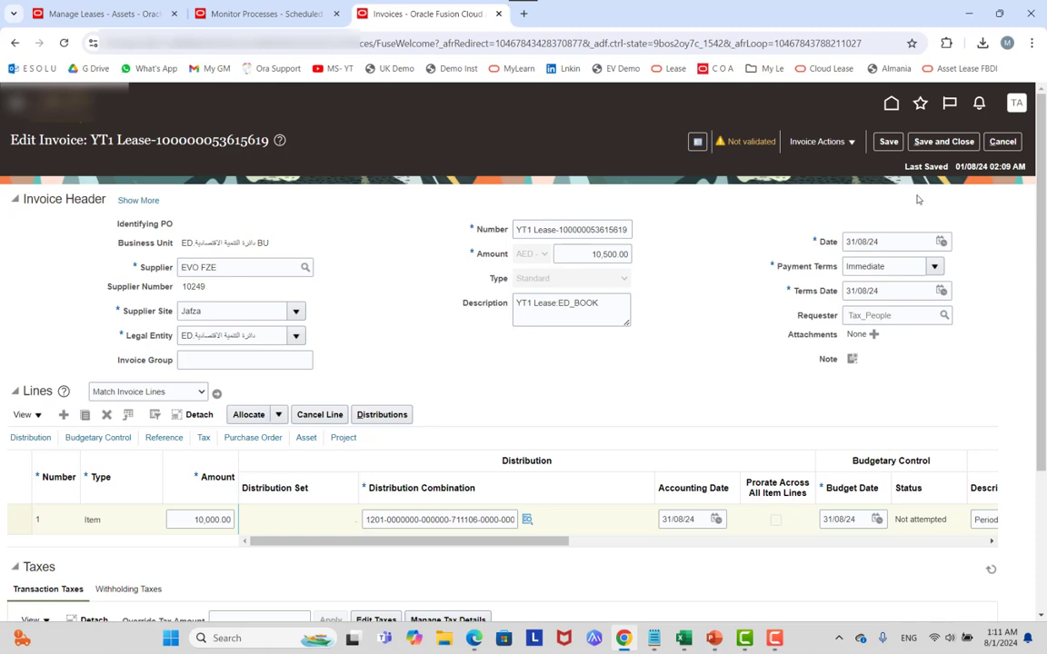
Cancel out of the invoice, review the lease payments and pending transactions in Manage Leases, and return to the list of leases.
{"action": "left_click", "coordinate": [996, 145]}
{"action": "key", "text": "ctrl+shift+Tab"}
{"action": "key", "text": "ctrl+shift+Tab"}
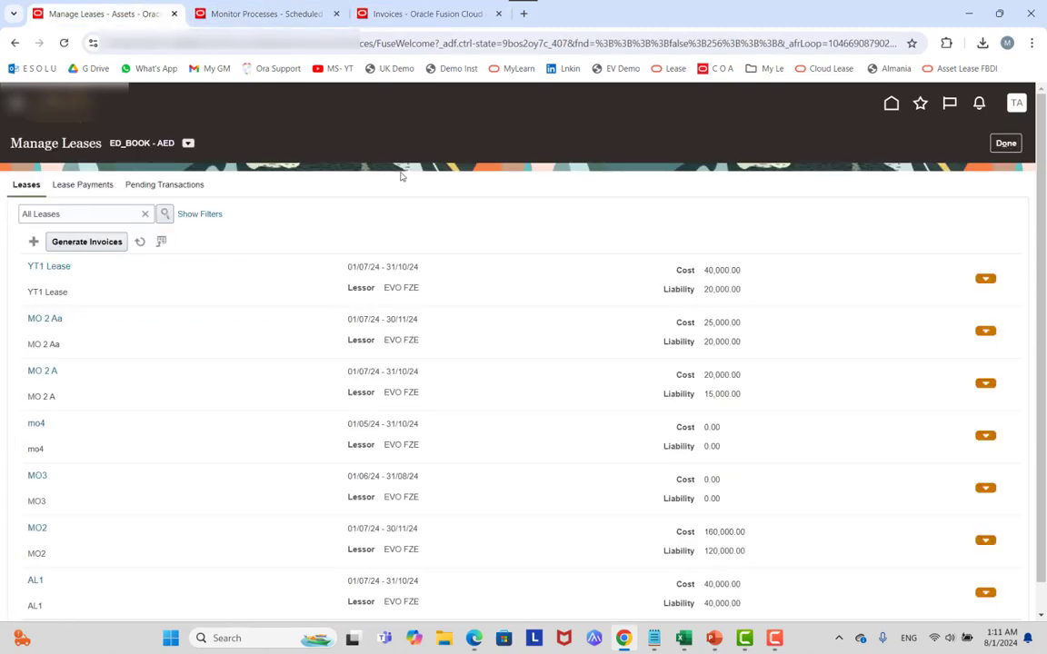
{"action": "left_click", "coordinate": [89, 184]}
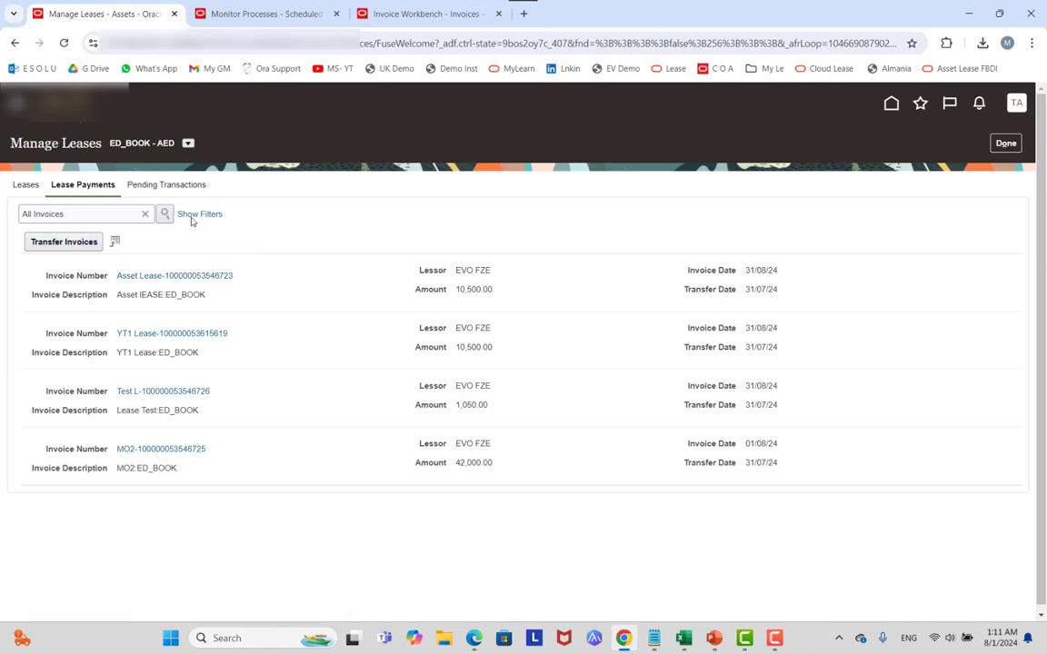
{"action": "left_click", "coordinate": [169, 184]}
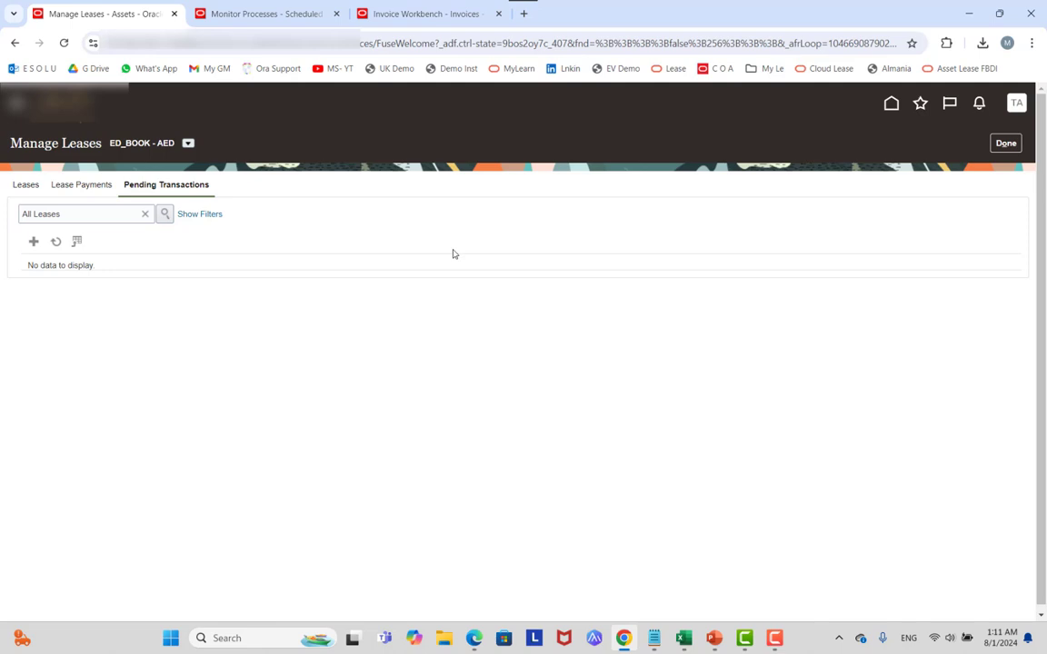
{"action": "left_click", "coordinate": [25, 185]}
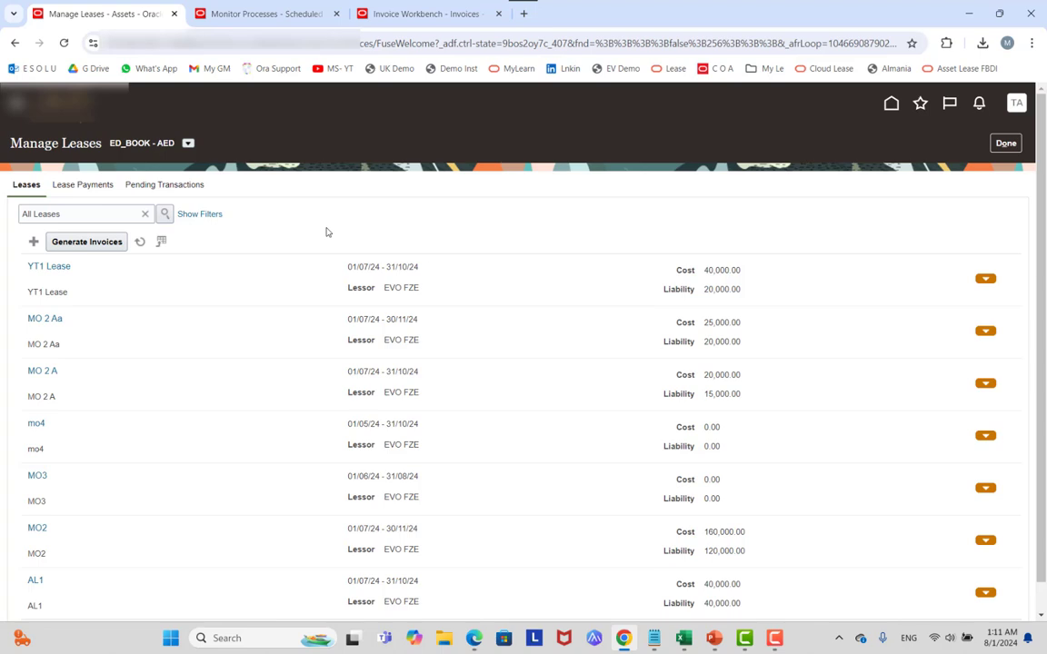
Switch to Notepad and locate the Steps to reproduce note among the open text files.
{"action": "mouse_move", "coordinate": [654, 638]}
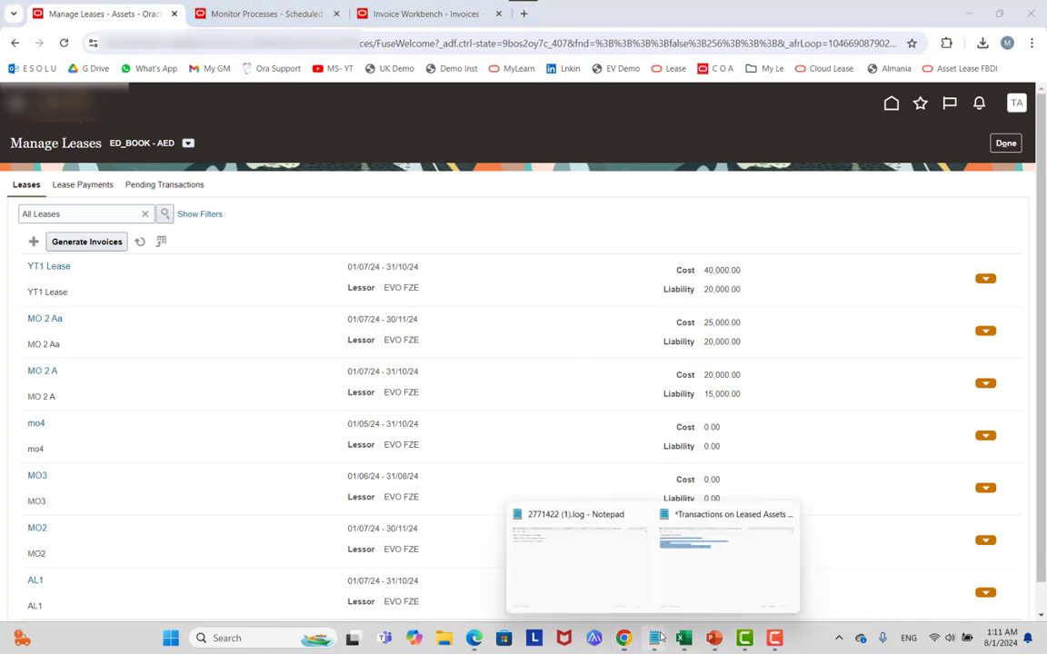
{"action": "mouse_move", "coordinate": [702, 570]}
{"action": "mouse_move", "coordinate": [591, 565]}
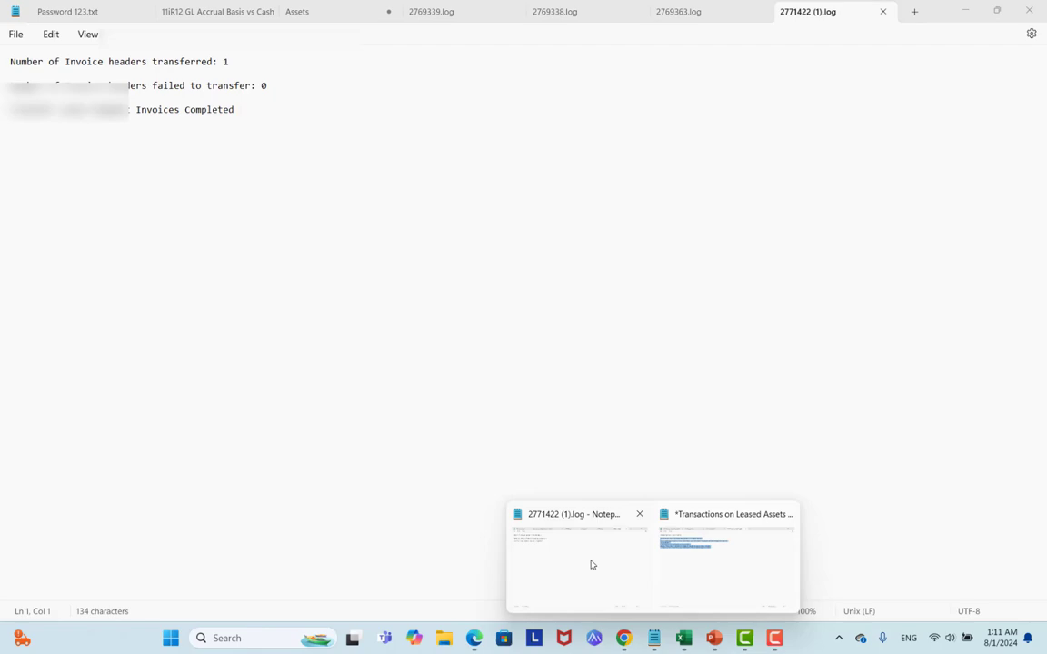
{"action": "left_click", "coordinate": [591, 566]}
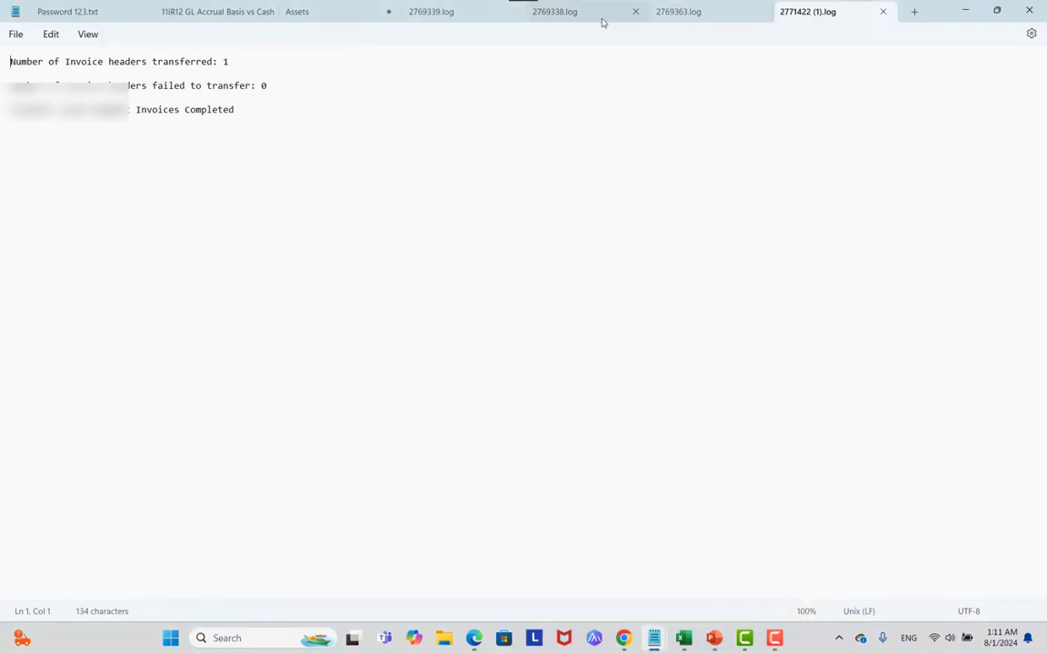
{"action": "left_click", "coordinate": [323, 14]}
{"action": "left_click", "coordinate": [206, 11]}
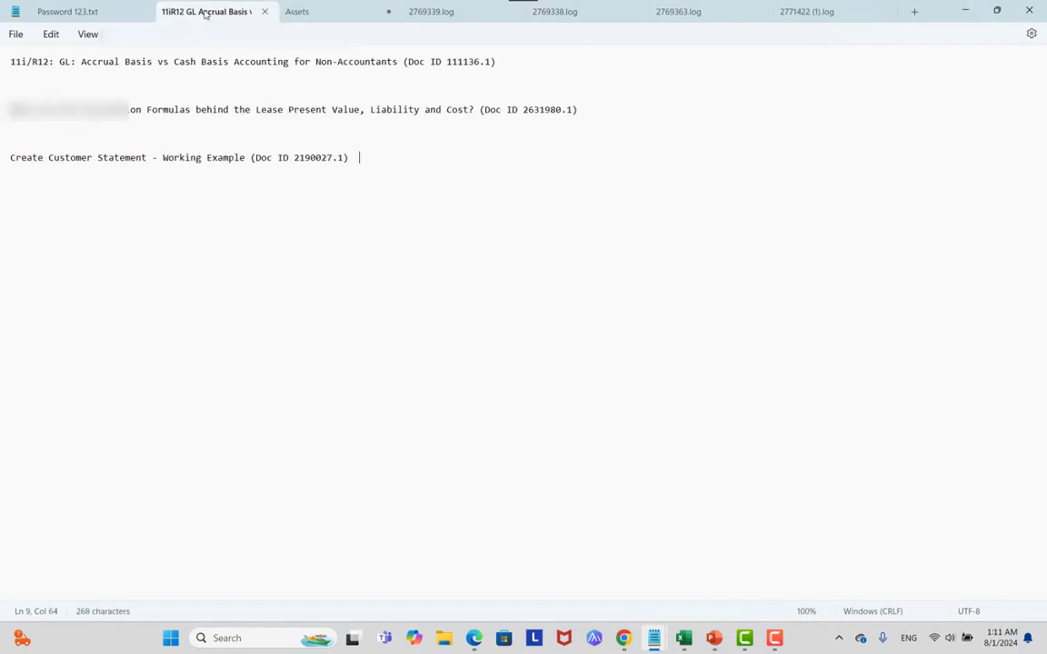
{"action": "left_click", "coordinate": [346, 14]}
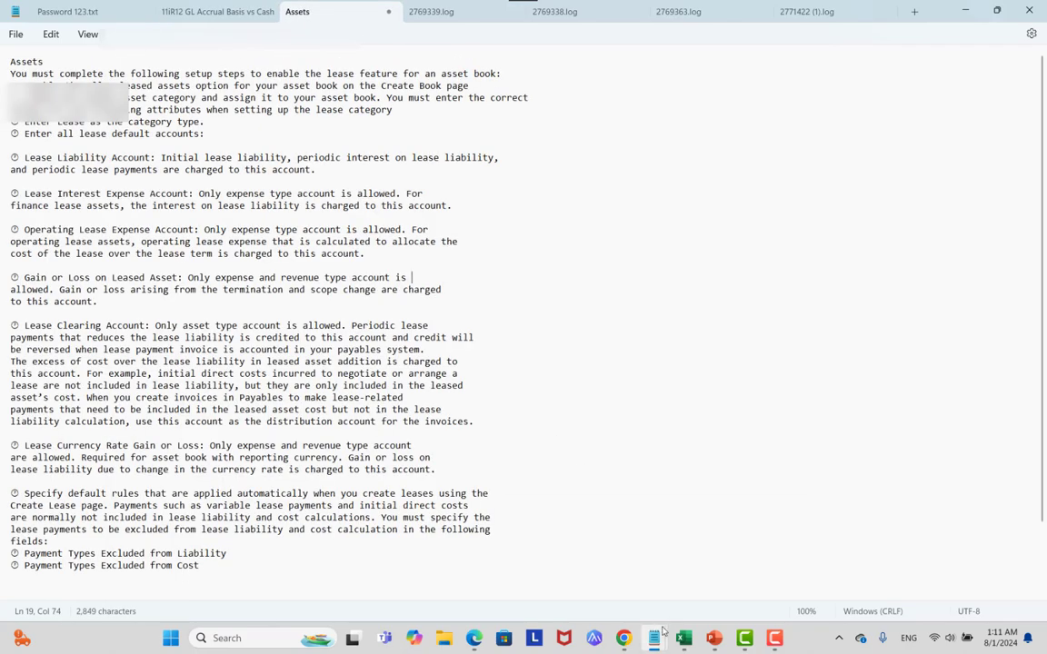
{"action": "mouse_move", "coordinate": [653, 638]}
{"action": "left_click", "coordinate": [727, 554]}
{"action": "left_click", "coordinate": [406, 13]}
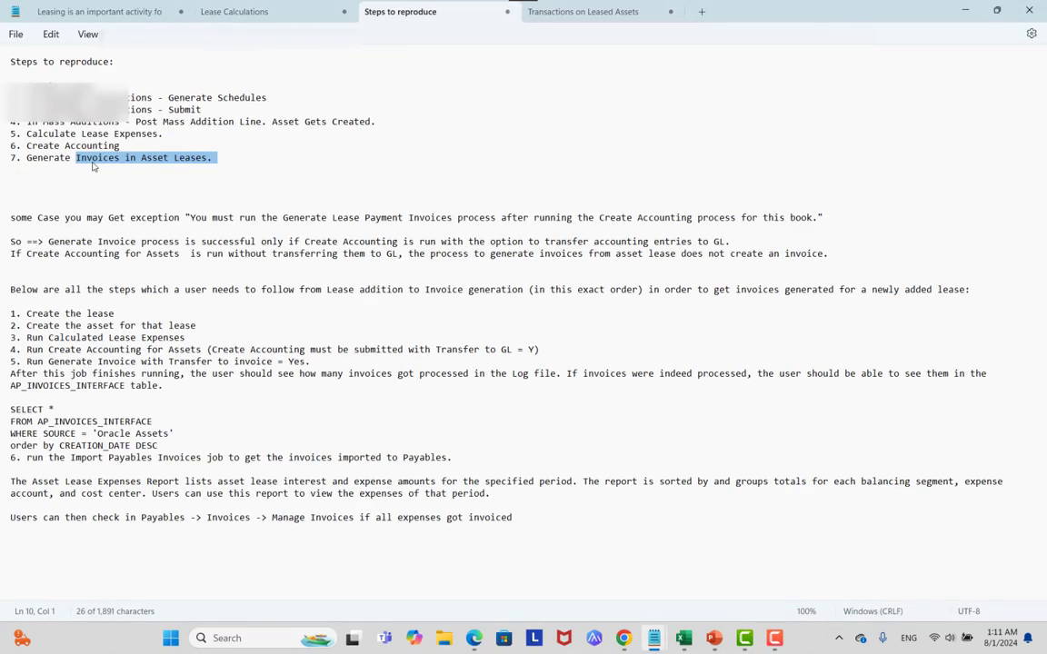
Read through the lease process steps in the note, from generating schedules to generating invoices in asset leases.
{"action": "double_click", "coordinate": [41, 80]}
{"action": "left_click_drag", "start_coordinate": [41, 80], "coordinate": [76, 97]}
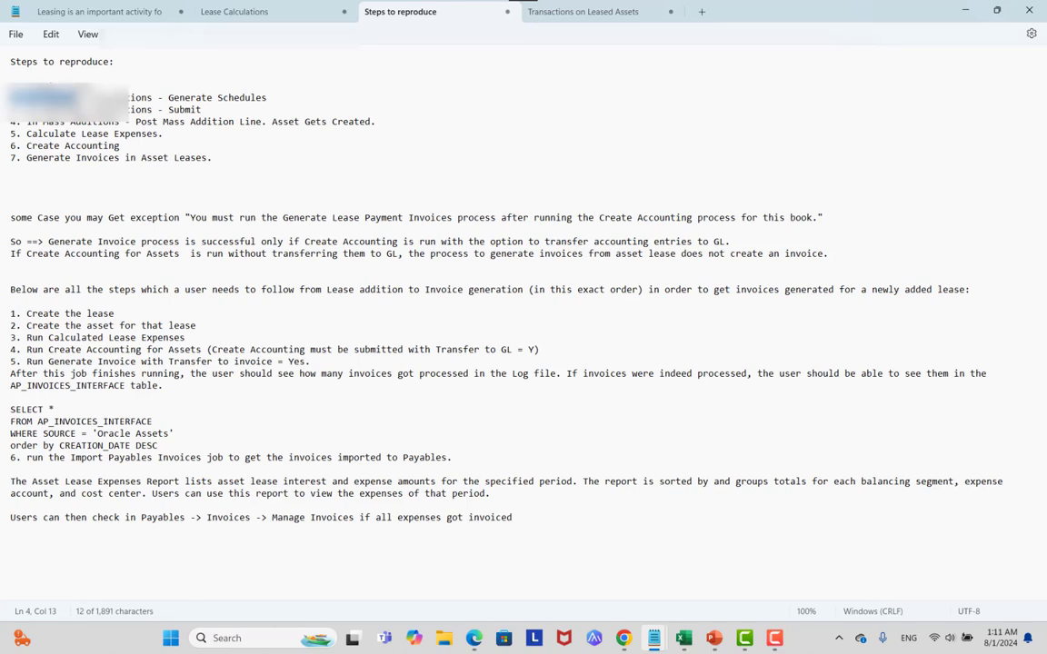
{"action": "left_click_drag", "start_coordinate": [169, 97], "coordinate": [236, 109]}
{"action": "left_click_drag", "start_coordinate": [169, 112], "coordinate": [253, 109]}
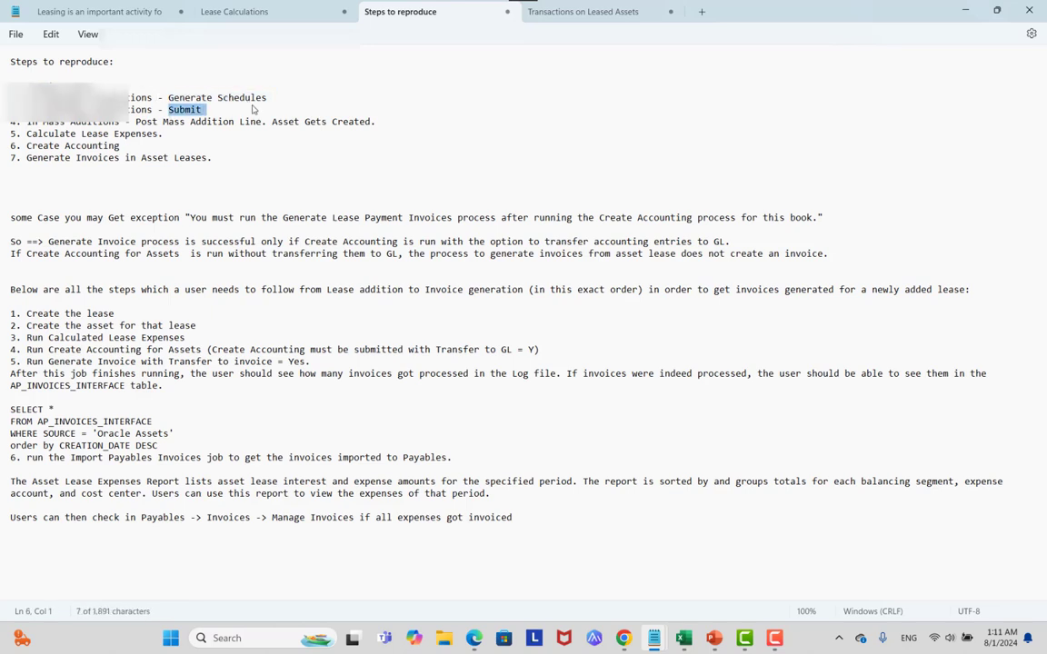
{"action": "left_click_drag", "start_coordinate": [115, 130], "coordinate": [286, 129]}
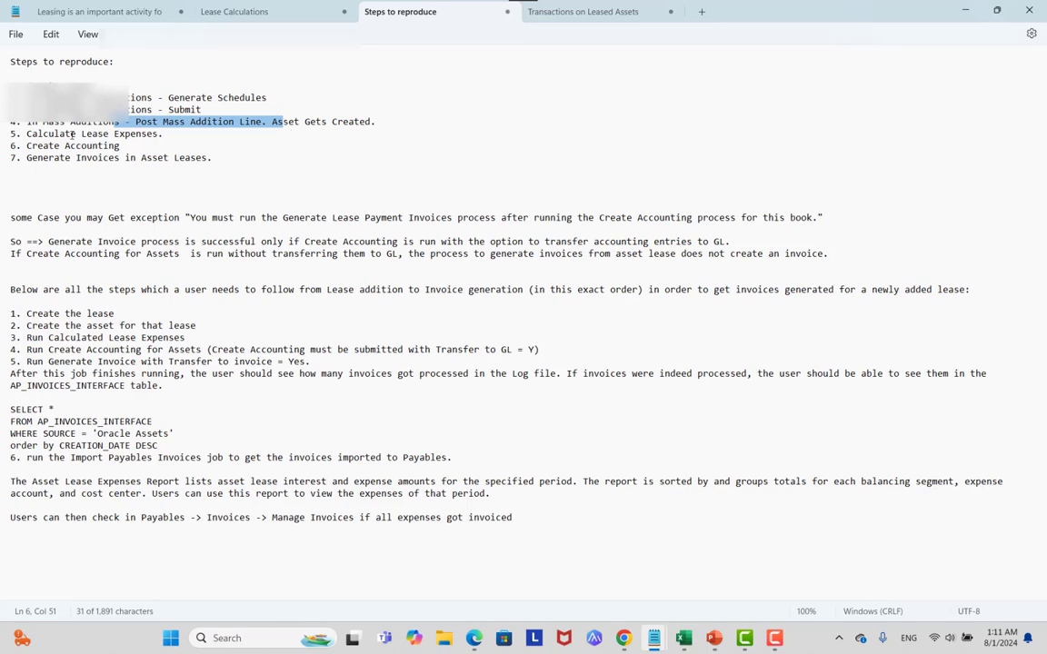
{"action": "left_click_drag", "start_coordinate": [71, 135], "coordinate": [230, 136]}
{"action": "left_click_drag", "start_coordinate": [68, 146], "coordinate": [209, 150]}
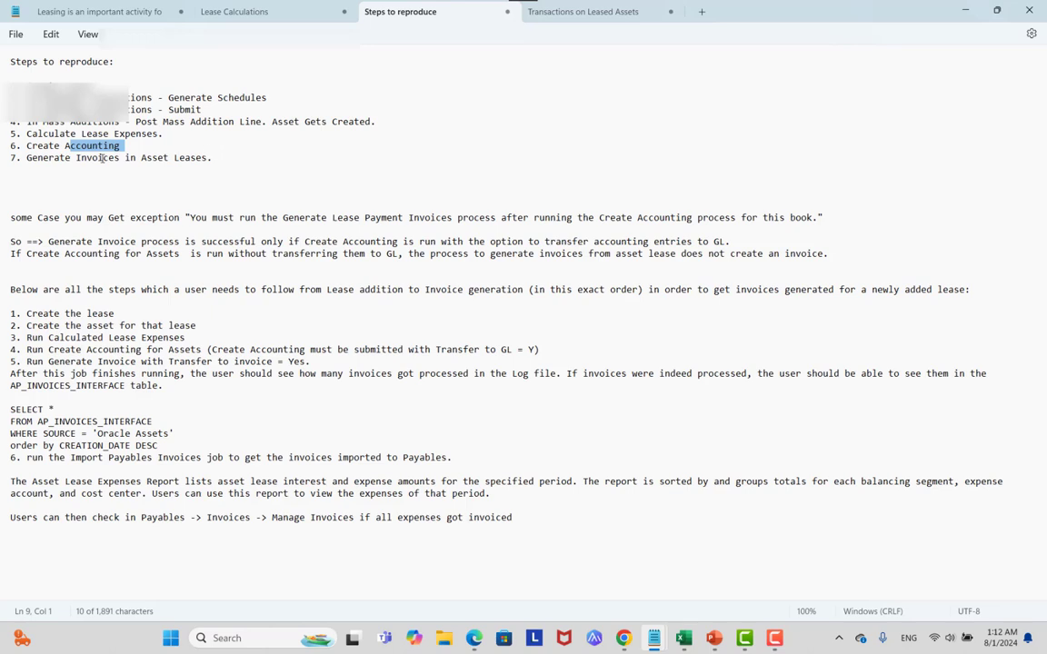
{"action": "left_click_drag", "start_coordinate": [102, 158], "coordinate": [287, 159]}
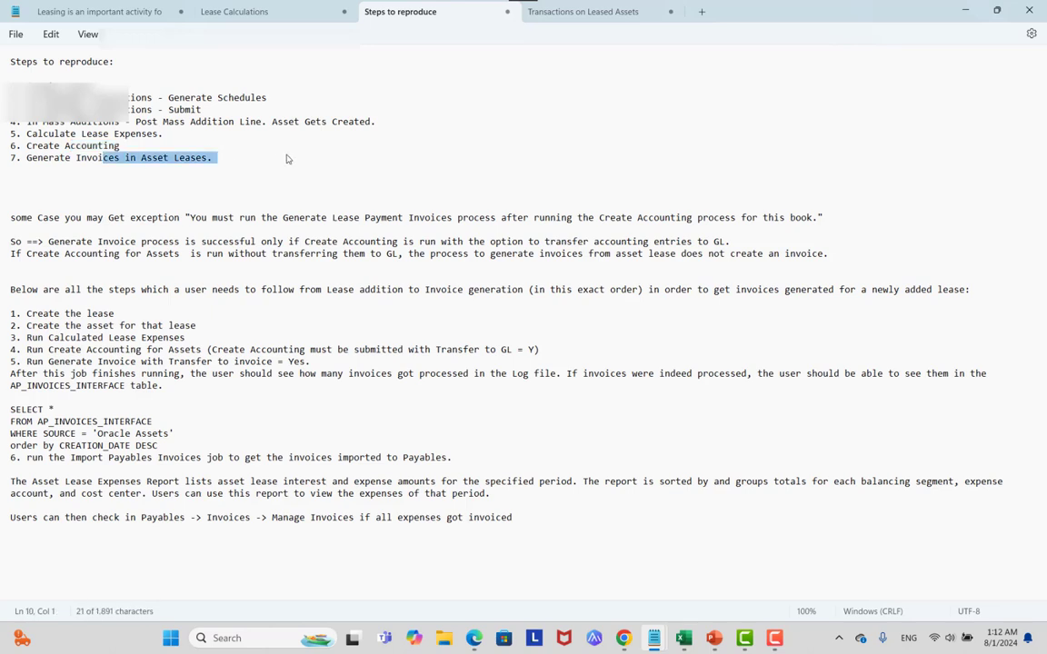
Add the line "payables import invoices with Asset Source" below step 7 of the note, leaving a blank line between them.
{"action": "left_click", "coordinate": [244, 158]}
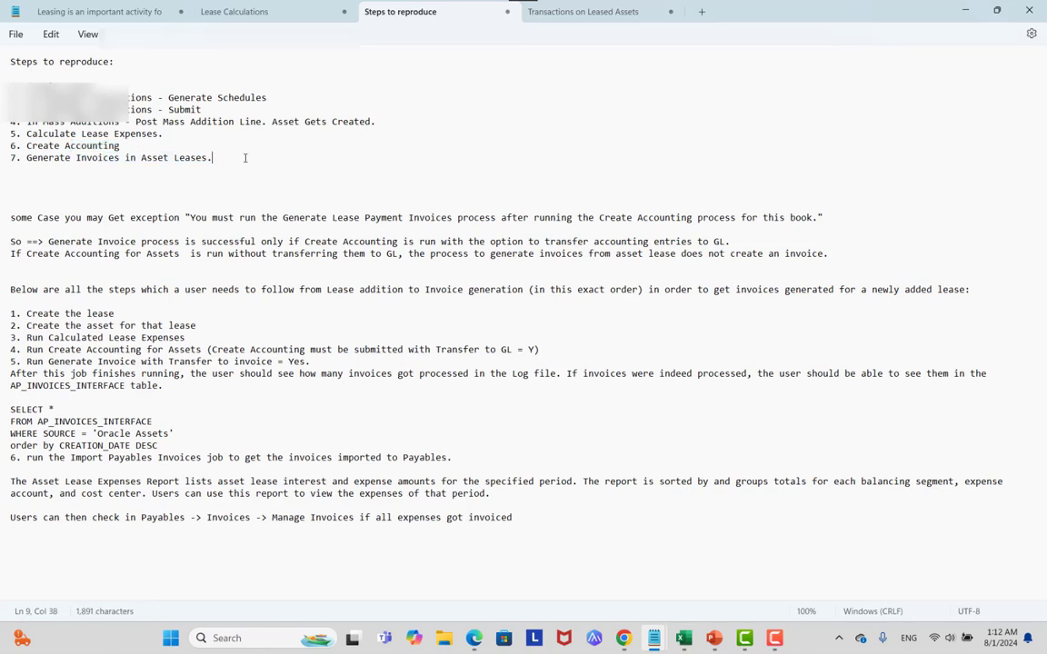
{"action": "key", "text": "Return"}
{"action": "key", "text": "Return"}
{"action": "type", "text": "payables "}
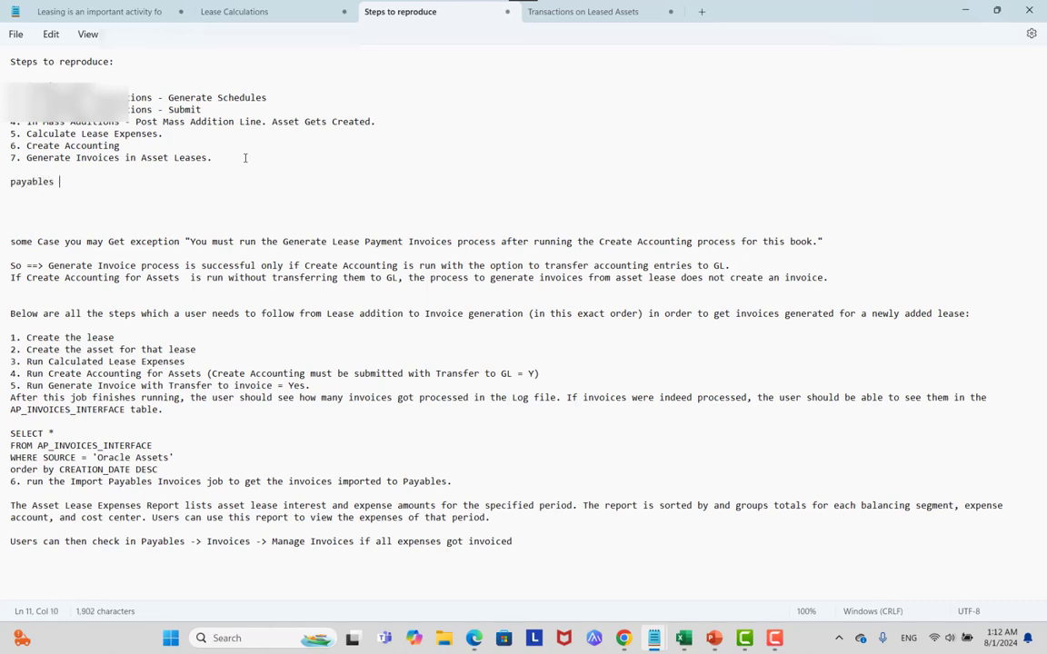
{"action": "type", "text": "import invoices"}
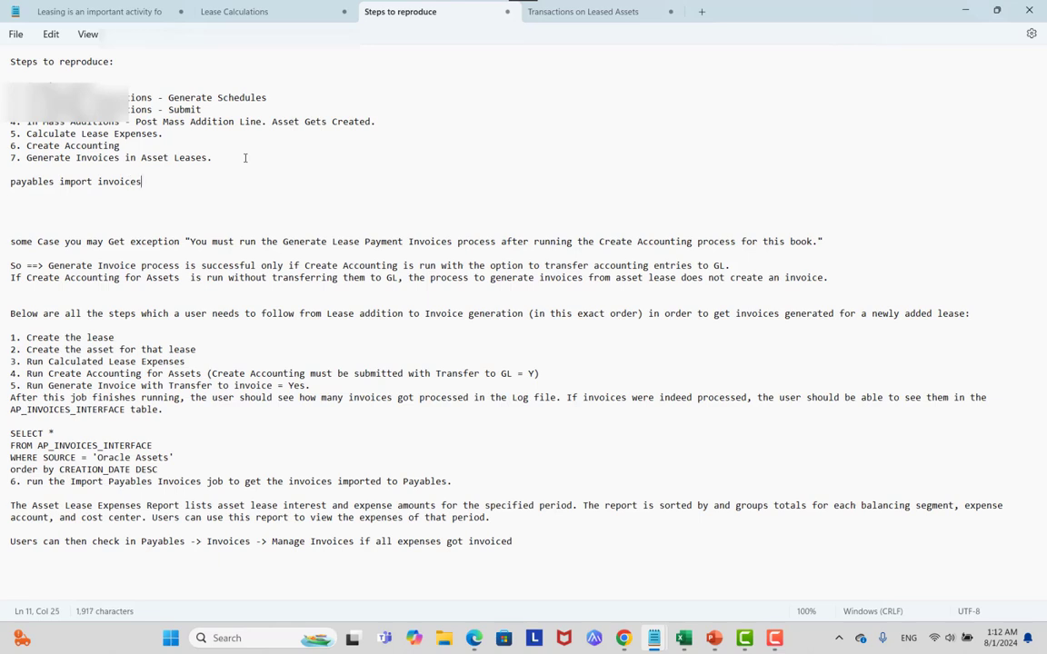
{"action": "type", "text": " with Asset Sour"}
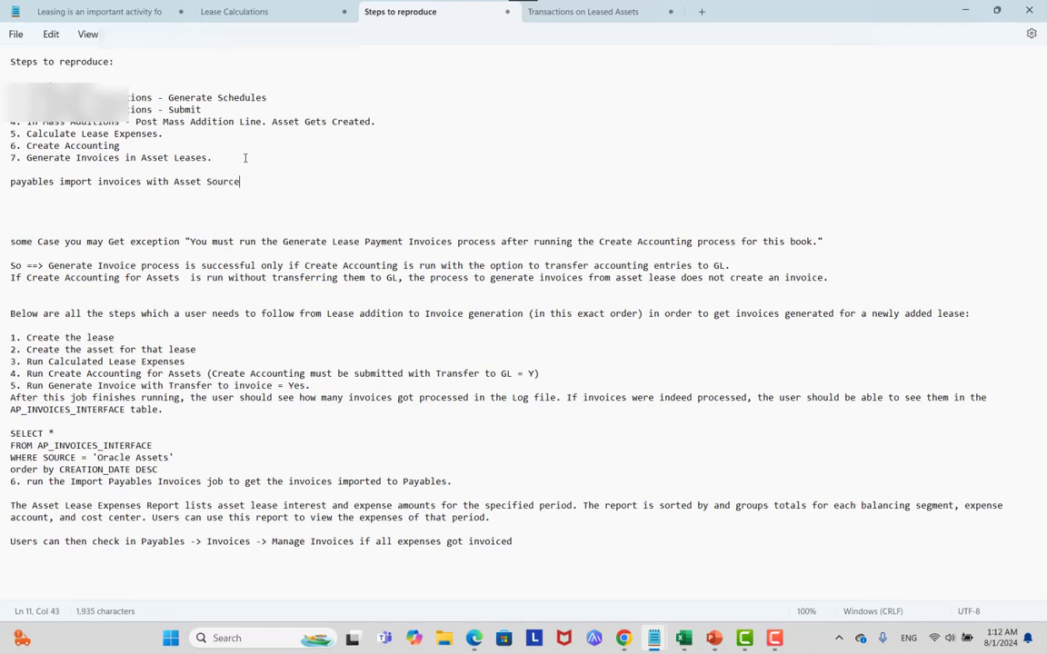
{"action": "type", "text": "ce"}
Switch back to Manage Leases in the browser and start creating a new lease.
{"action": "key", "text": "alt+Tab"}
{"action": "key", "text": "alt+Tab"}
{"action": "key", "text": "Tab"}
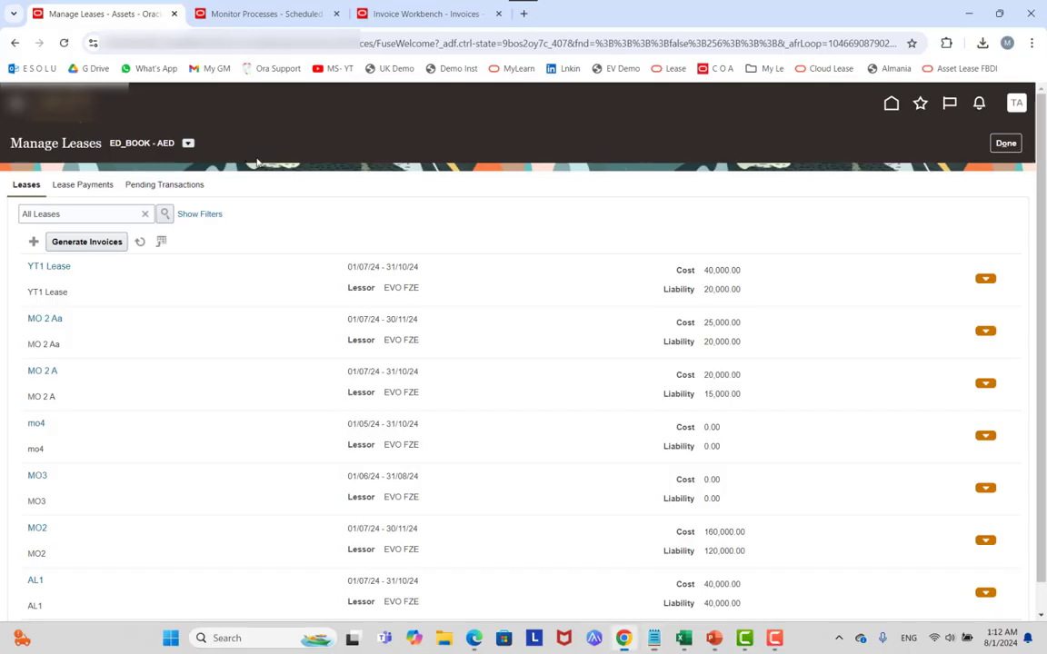
{"action": "left_click", "coordinate": [264, 13]}
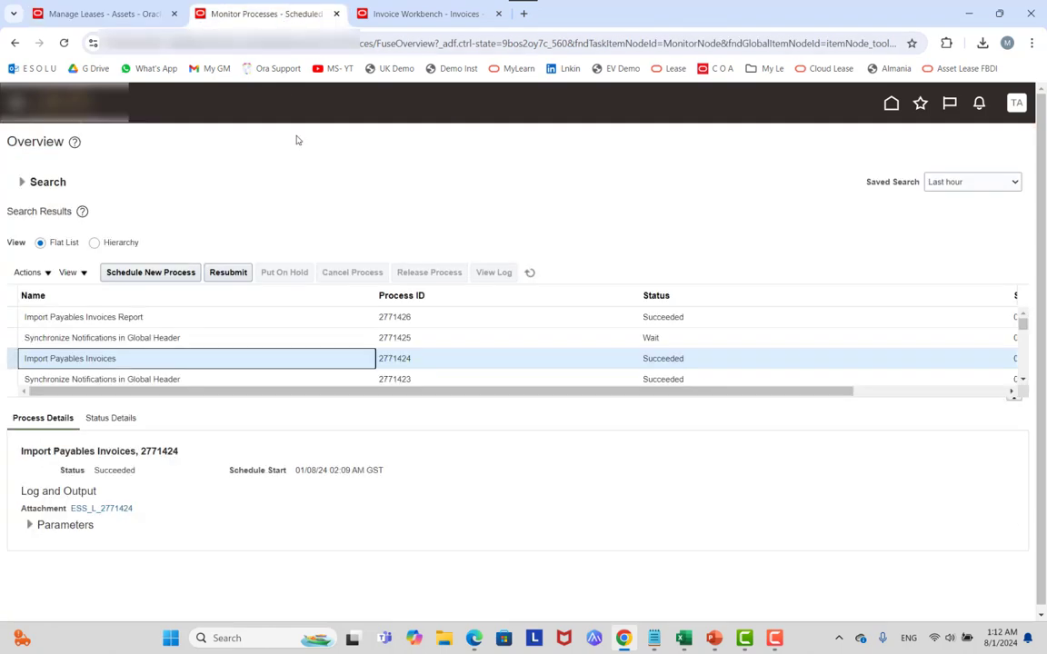
{"action": "left_click", "coordinate": [109, 13]}
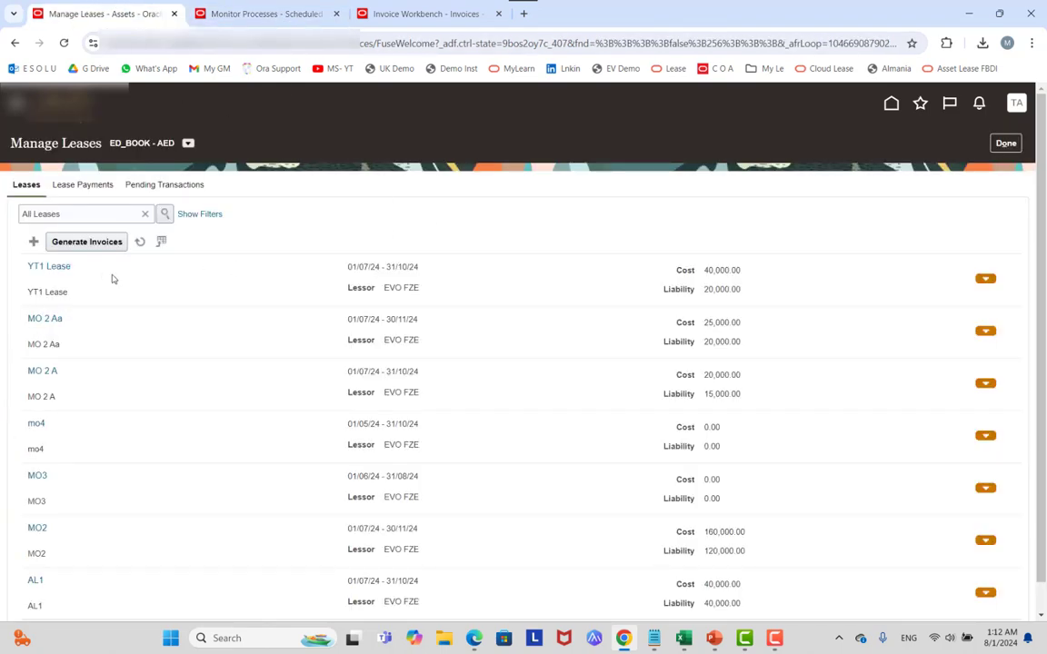
{"action": "left_click", "coordinate": [32, 240]}
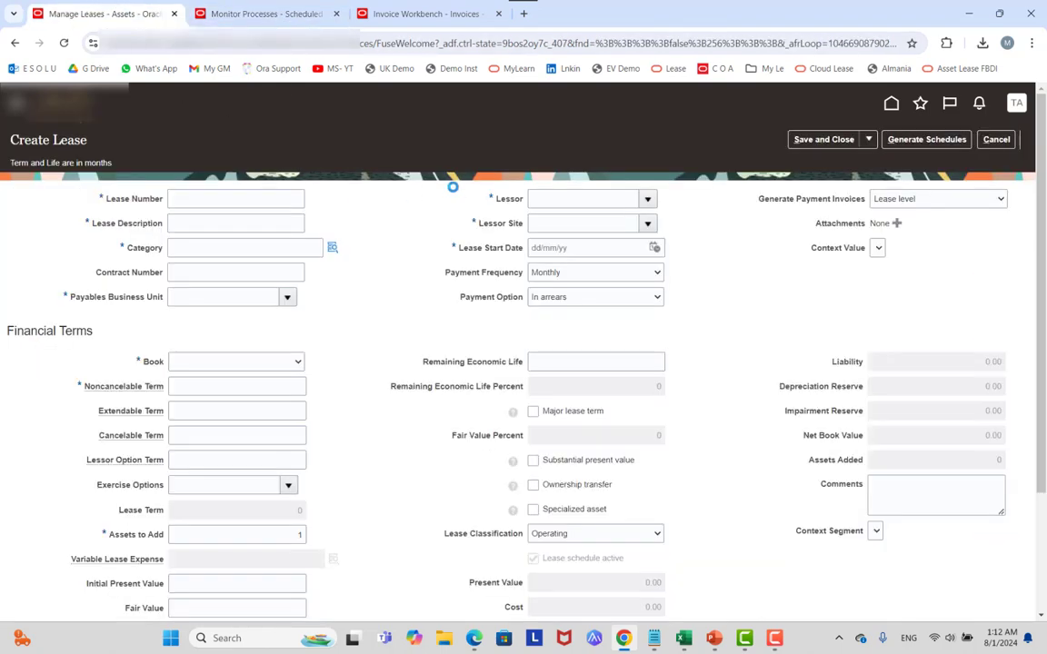
Examine the Generate Payment Invoices options, the lease classification, the financial terms and the payment sections of the blank lease form.
{"action": "left_click", "coordinate": [913, 202]}
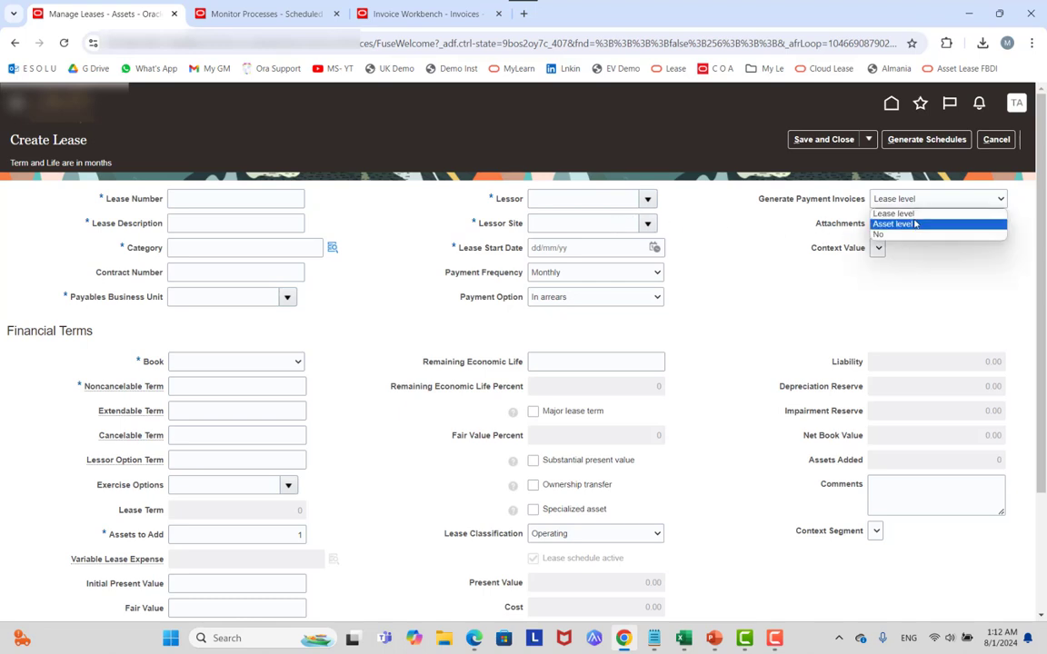
{"action": "left_click", "coordinate": [701, 243]}
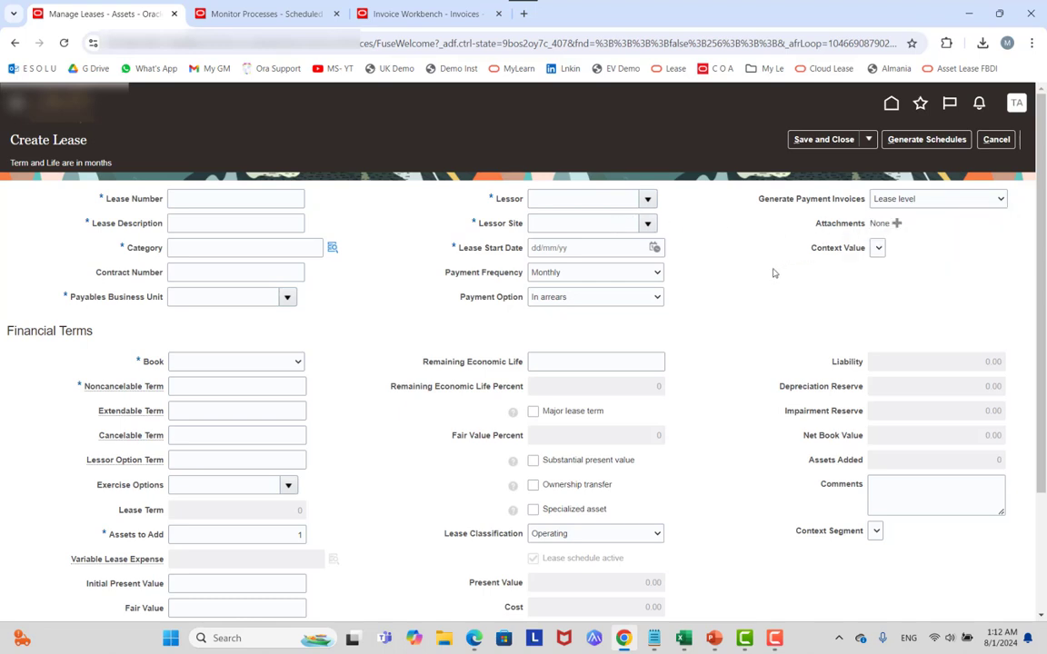
{"action": "scroll", "coordinate": [370, 404], "scroll_direction": "down", "scroll_amount": 1}
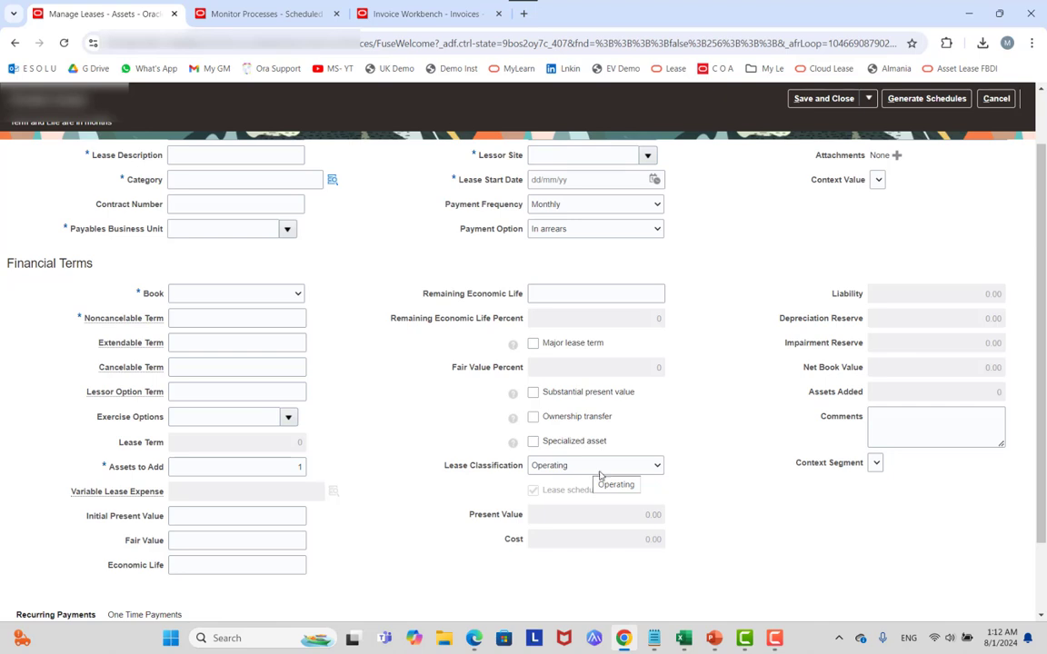
{"action": "scroll", "coordinate": [386, 327], "scroll_direction": "down", "scroll_amount": 2}
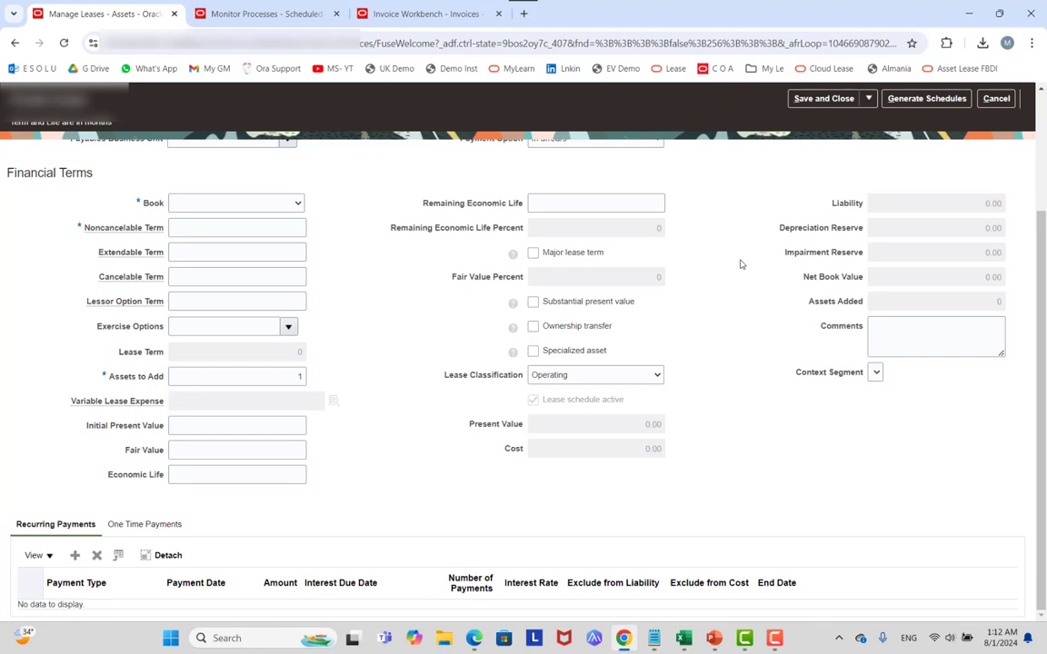
{"action": "scroll", "coordinate": [740, 264], "scroll_direction": "up", "scroll_amount": 3}
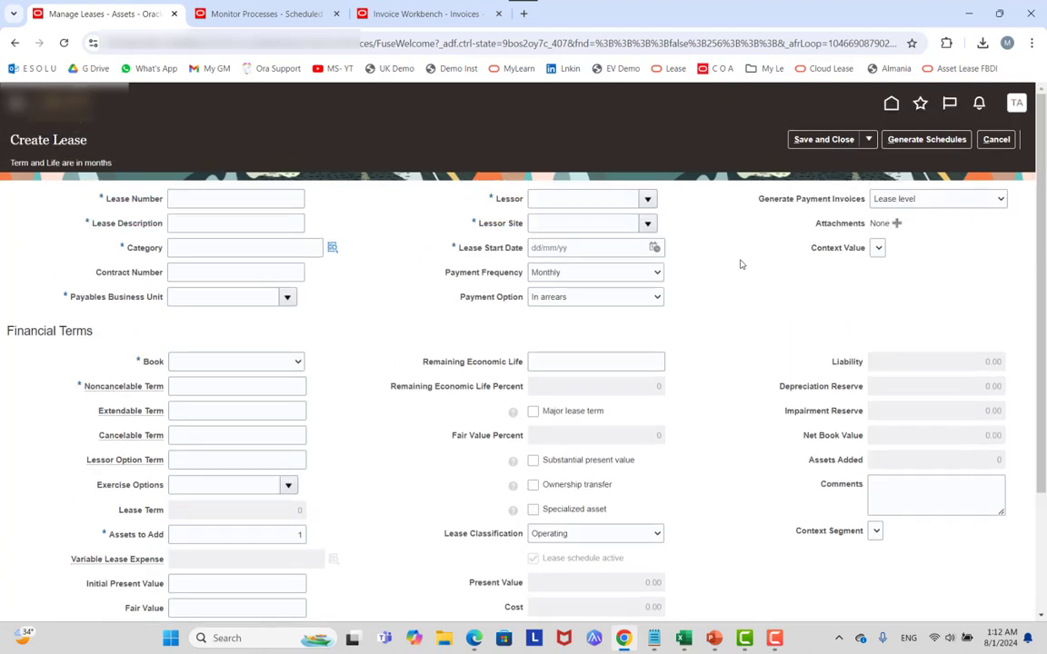
{"action": "key", "text": "alt+Tab"}
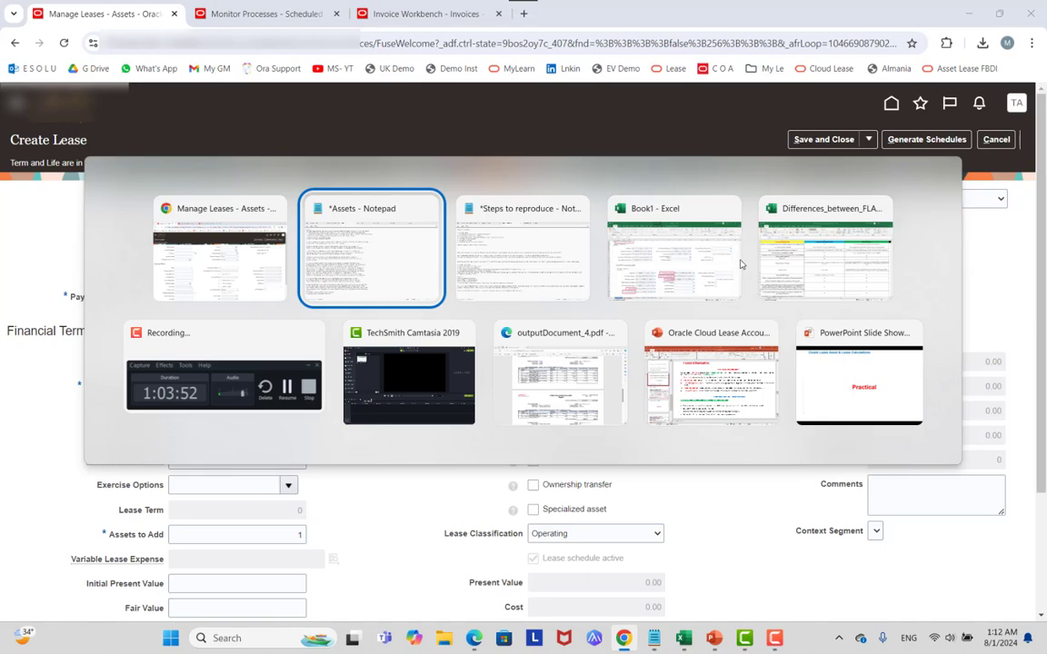
Switch to the Steps to reproduce note in Notepad and review the steps from generating schedules to generating invoices.
{"action": "key", "text": "alt+Tab"}
{"action": "key", "text": "Tab"}
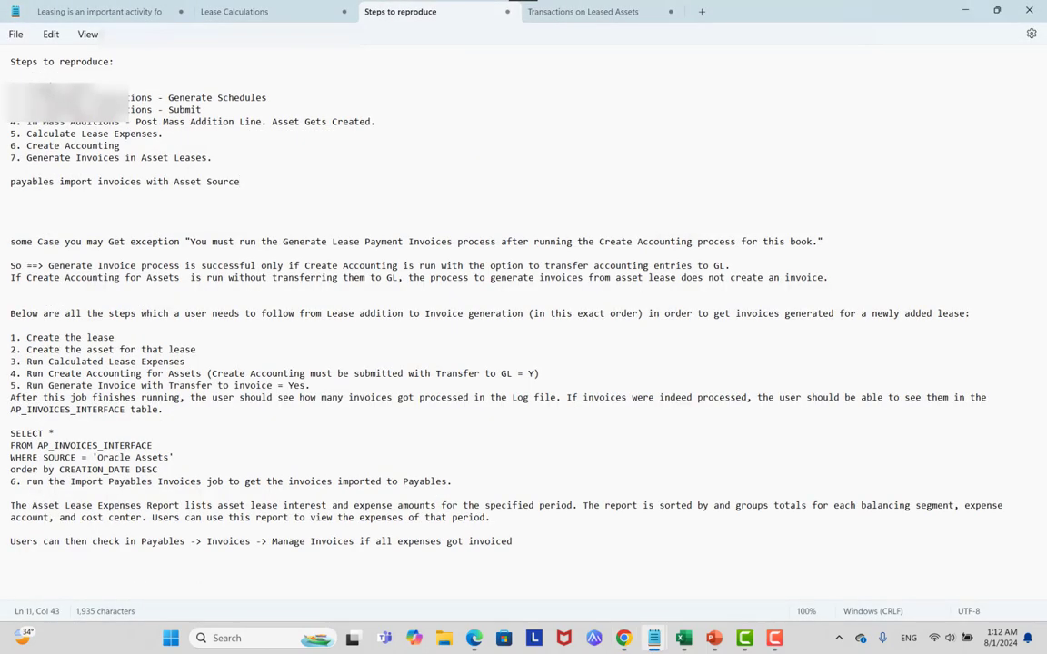
{"action": "left_click_drag", "start_coordinate": [43, 85], "coordinate": [248, 108]}
{"action": "left_click_drag", "start_coordinate": [169, 98], "coordinate": [222, 98]}
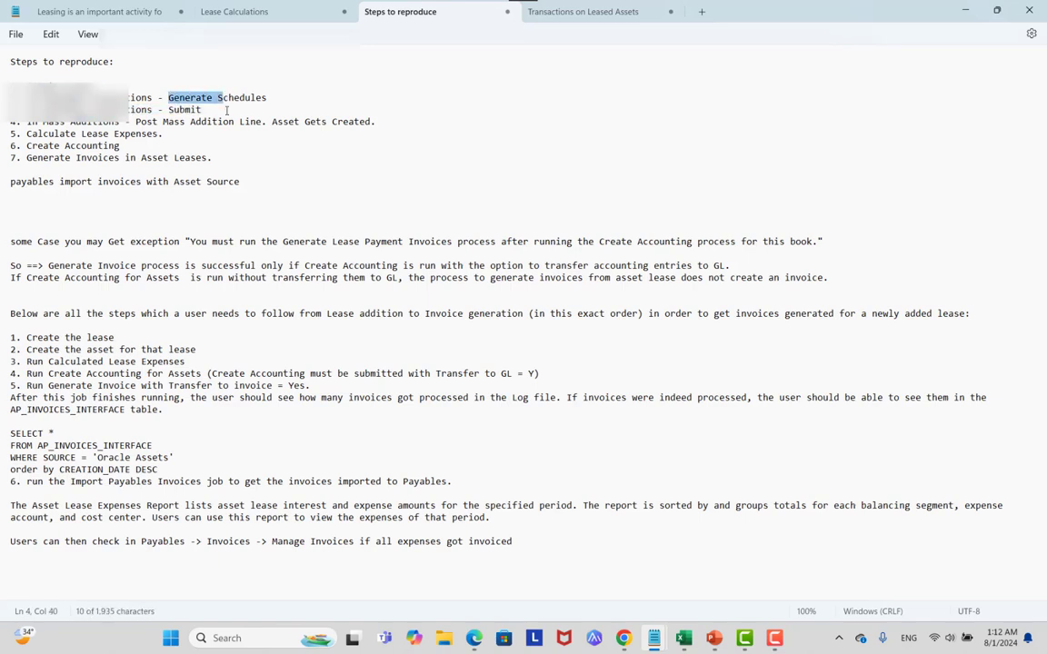
{"action": "left_click_drag", "start_coordinate": [137, 121], "coordinate": [261, 121]}
{"action": "left_click_drag", "start_coordinate": [163, 133], "coordinate": [187, 153]}
Return to the Create Lease page in the browser and cancel the new lease, discarding the unsaved changes.
{"action": "key", "text": "alt+Tab"}
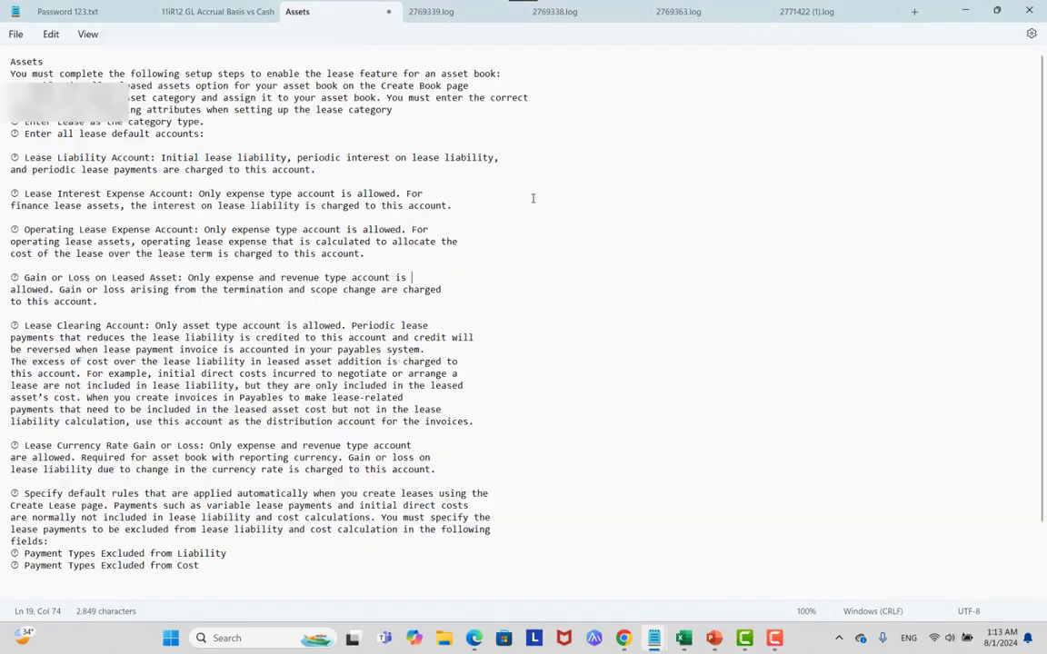
{"action": "key", "text": "alt+Tab"}
{"action": "key", "text": "alt+Tab"}
{"action": "left_click", "coordinate": [274, 7]}
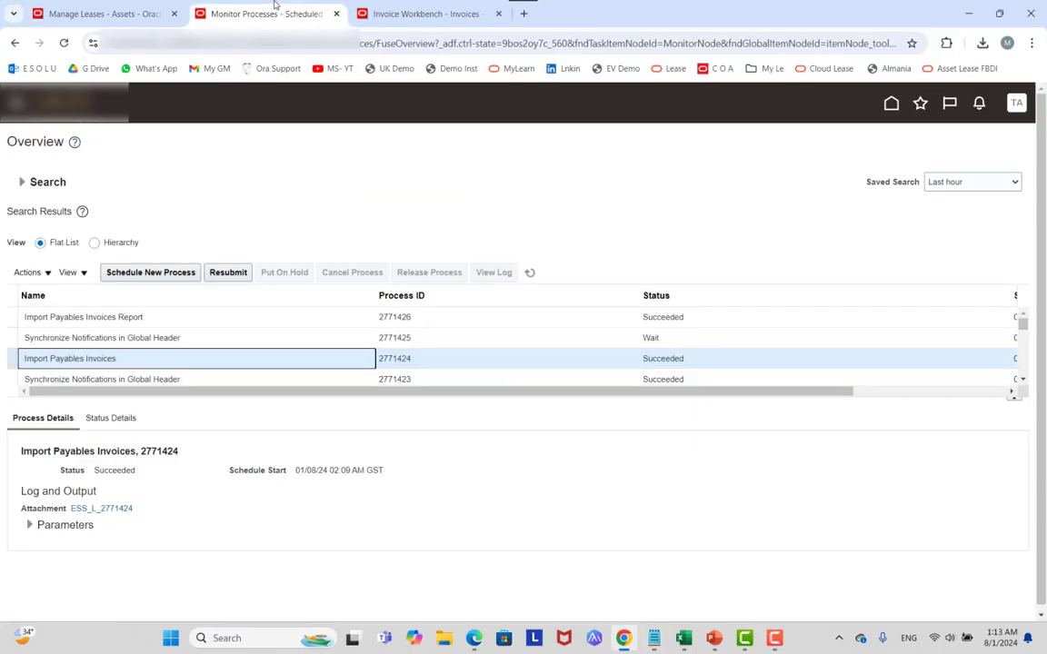
{"action": "left_click", "coordinate": [168, 18]}
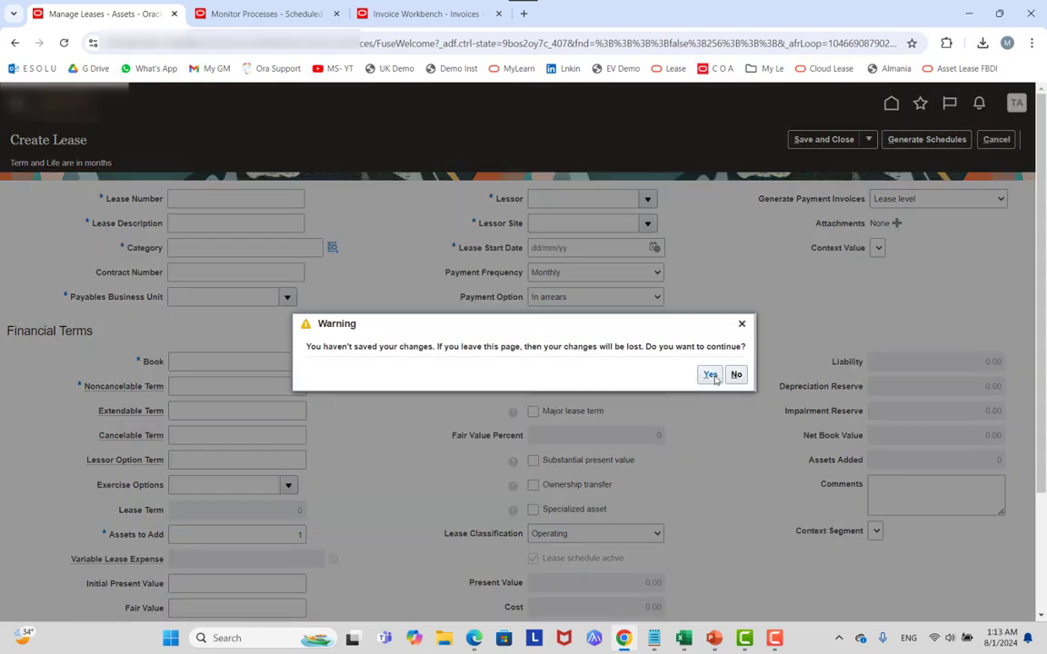
{"action": "left_click", "coordinate": [709, 374]}
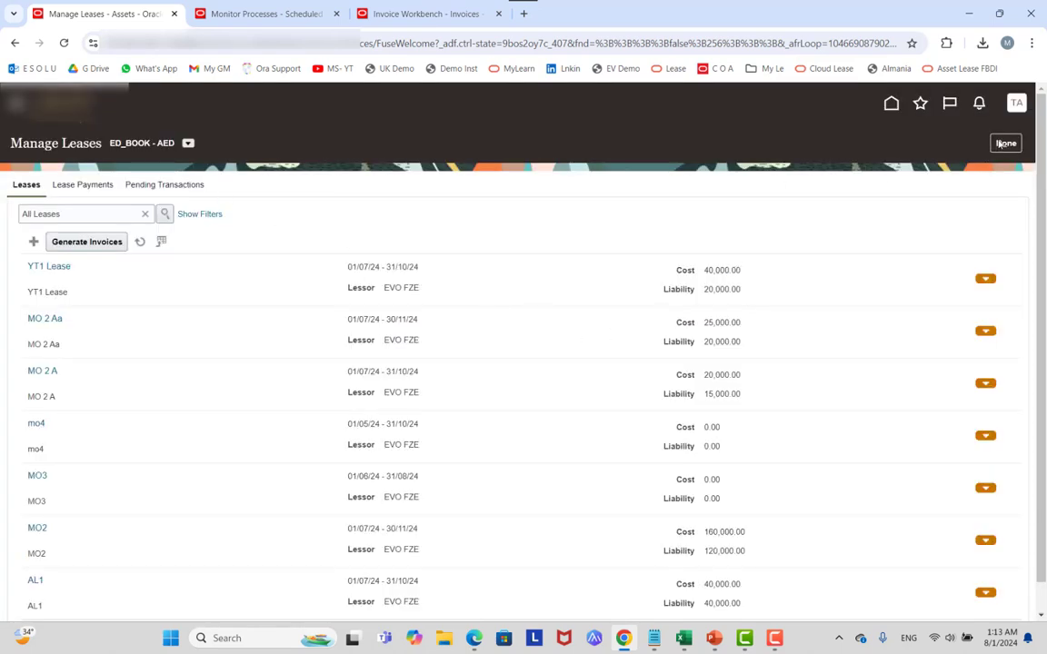
Leave Manage Leases and check the Depreciation period details of ED_BOOK, including the Calculate Depreciation options.
{"action": "left_click", "coordinate": [1005, 143]}
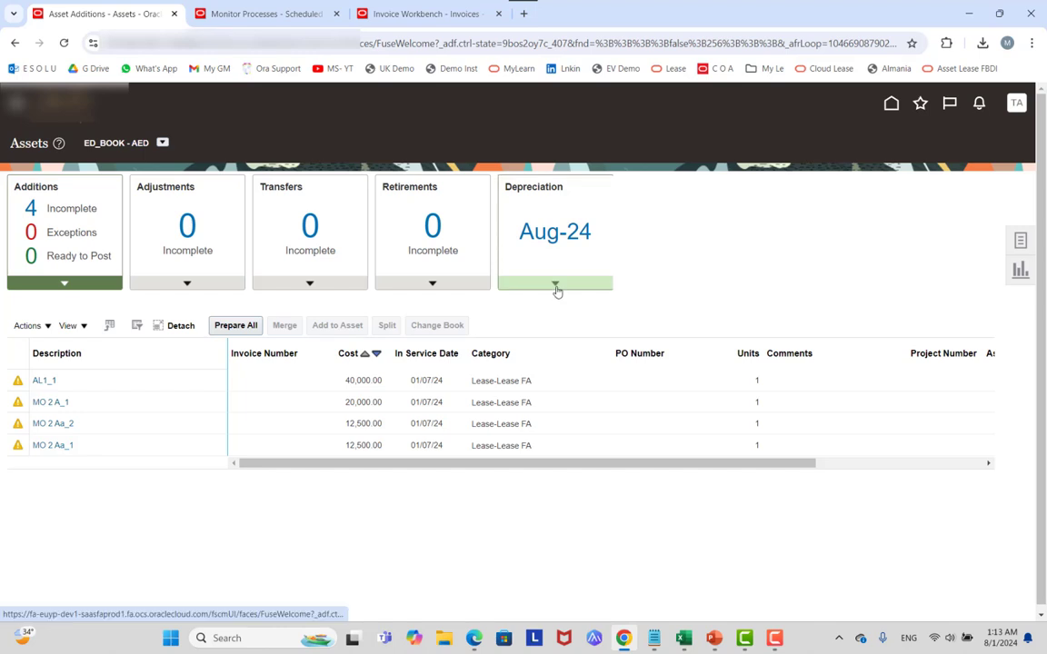
{"action": "left_click", "coordinate": [555, 285]}
{"action": "left_click", "coordinate": [600, 330]}
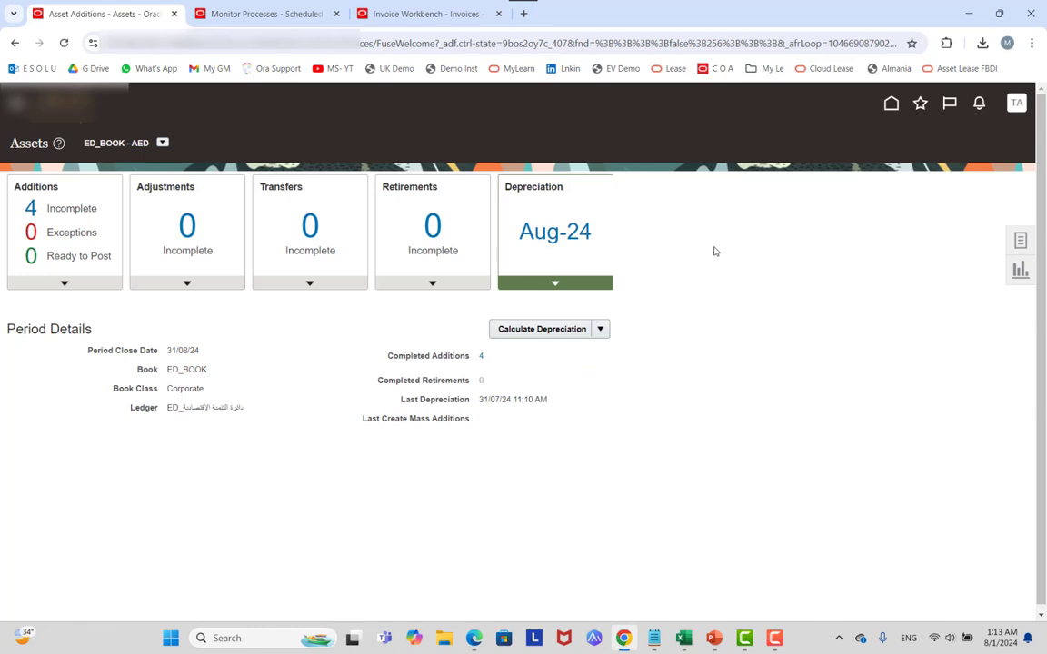
Switch to the Oracle Cloud Lease Accounting presentation in PowerPoint.
{"action": "key", "text": "alt+Tab"}
{"action": "key", "text": "Tab"}
{"action": "key", "text": "Tab"}
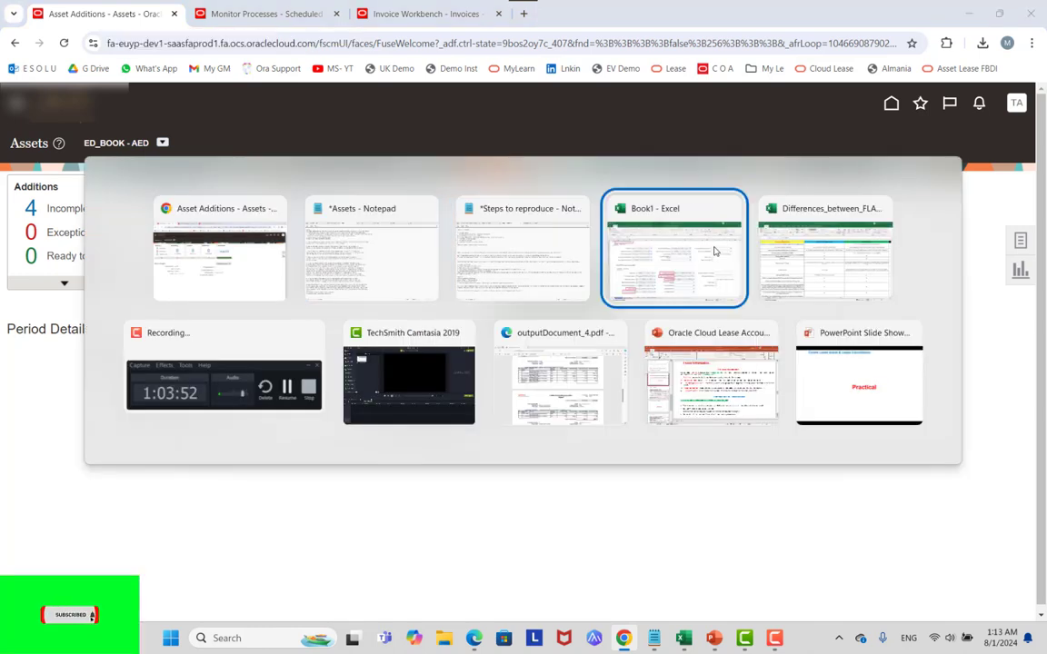
{"action": "key", "text": "Tab"}
{"action": "key", "text": "Tab"}
{"action": "key", "text": "Tab"}
{"action": "key", "text": "Tab"}
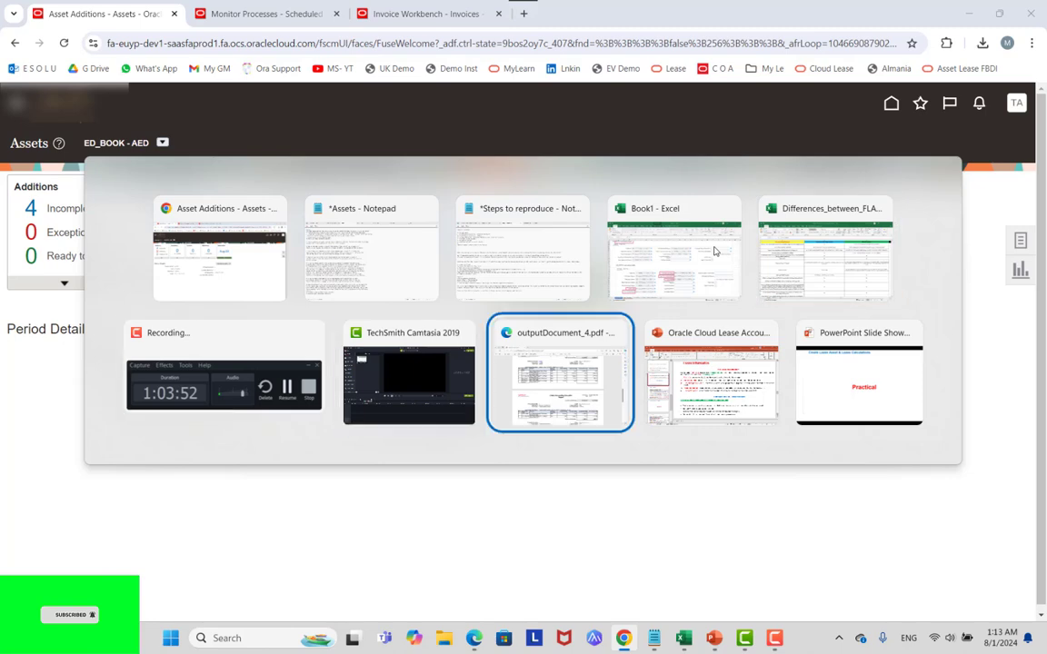
{"action": "key", "text": "Tab"}
Select slide 15, Terminate Lease, and present that slide in the slide show.
{"action": "scroll", "coordinate": [164, 269], "scroll_direction": "down", "scroll_amount": 3}
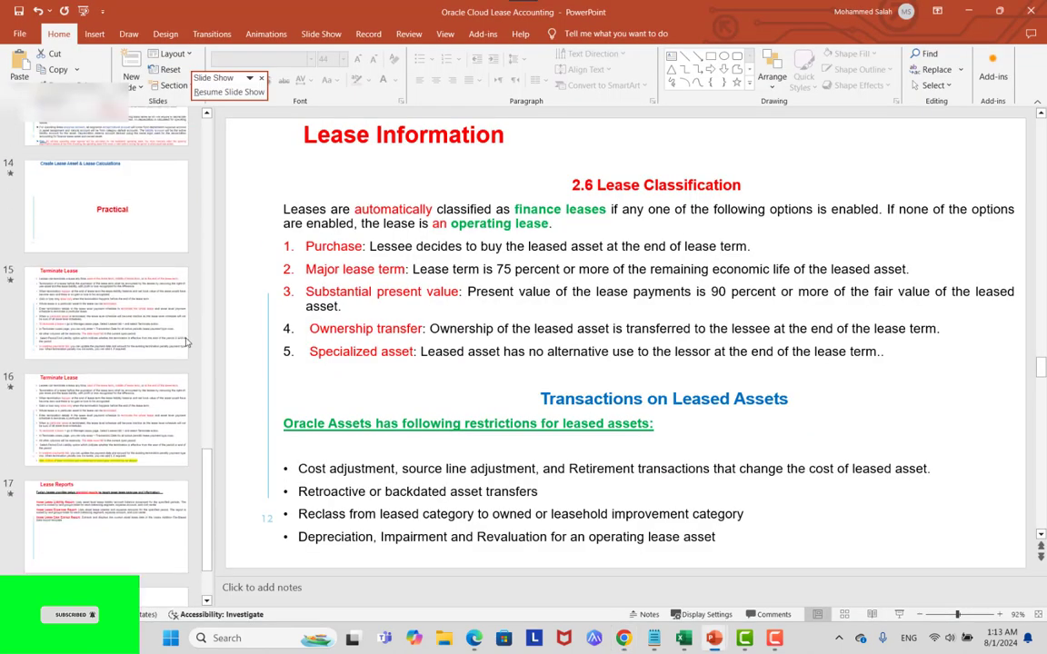
{"action": "left_click", "coordinate": [133, 335]}
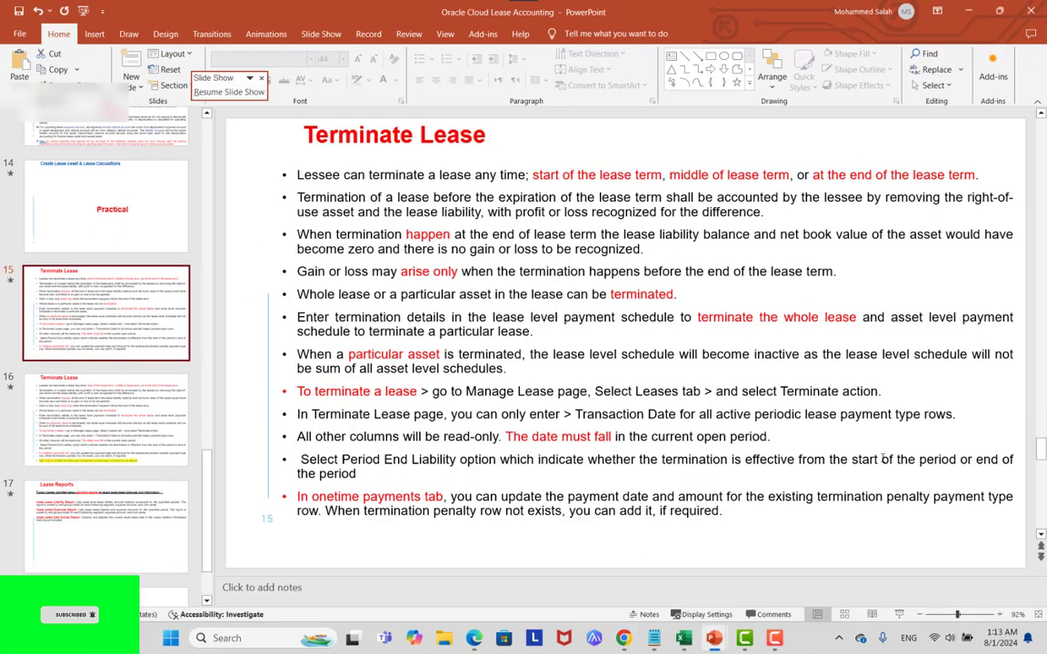
{"action": "key", "text": "shift+F5"}
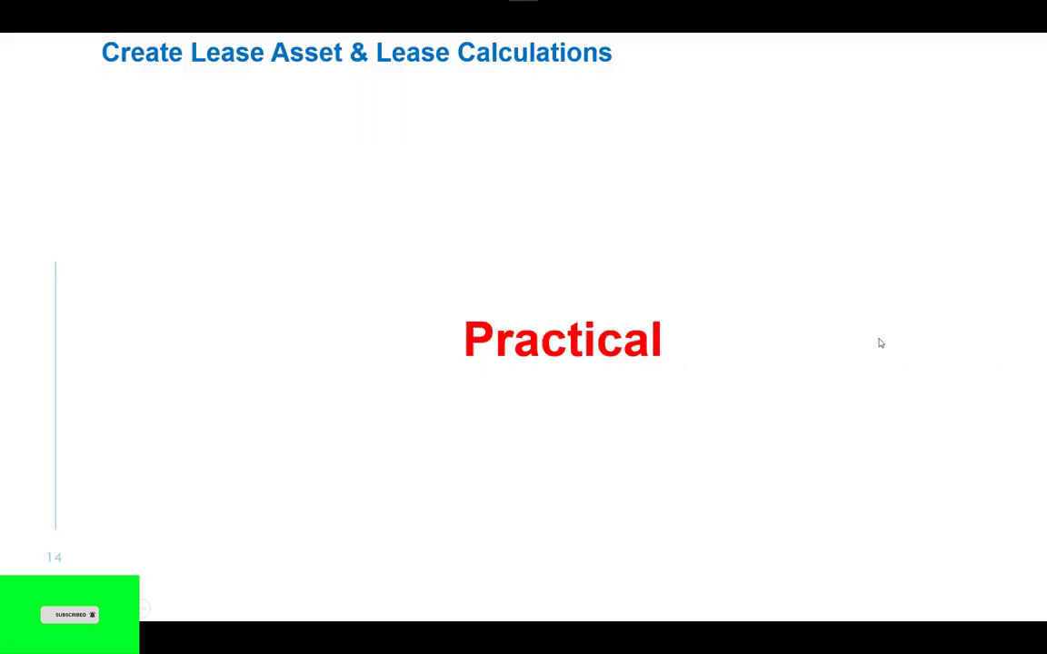
{"action": "left_click", "coordinate": [879, 343]}
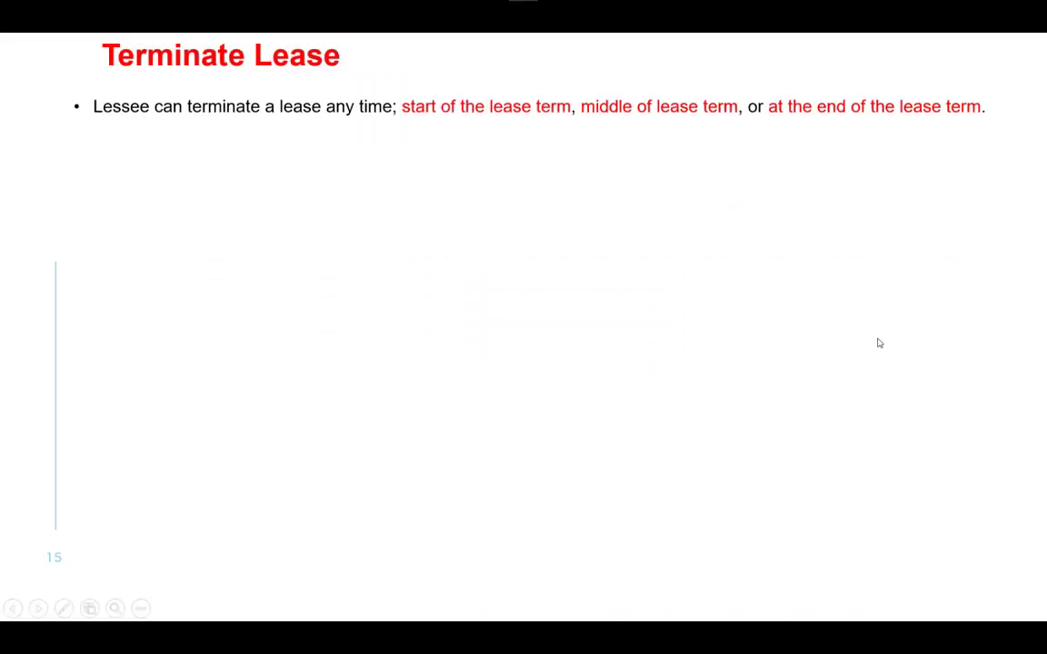